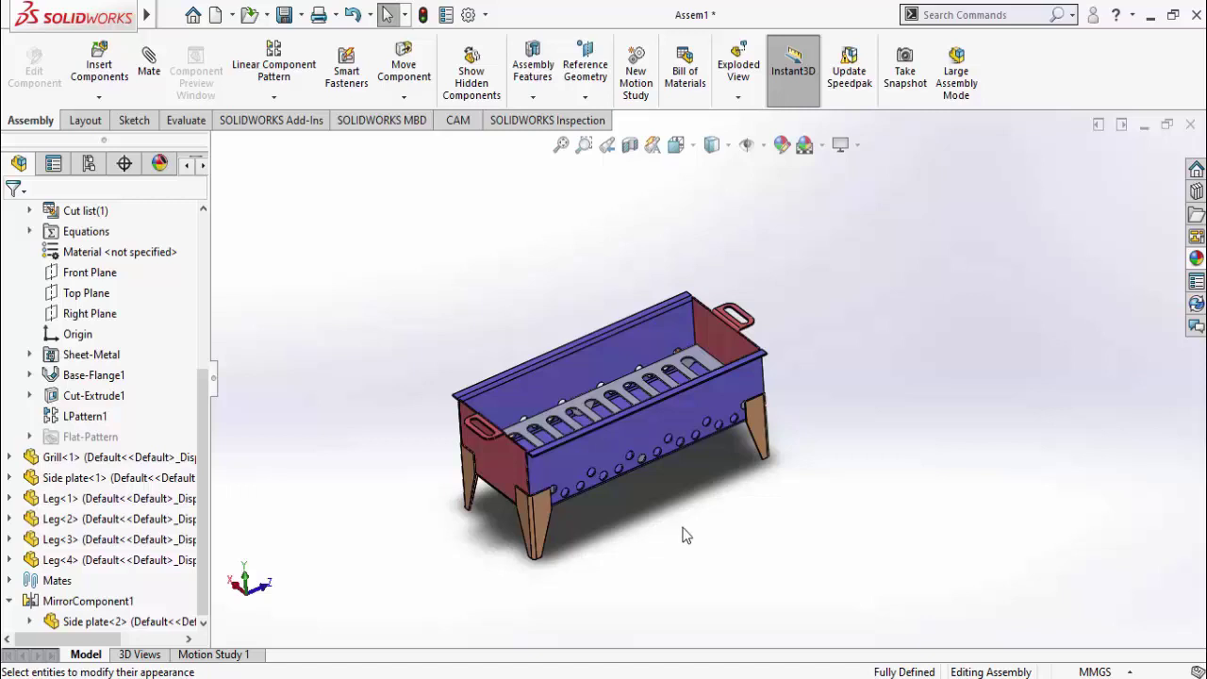
{"action": "middle_click_drag", "start_coordinate": [689, 520], "coordinate": [703, 506]}
{"action": "scroll", "coordinate": [617, 386], "scroll_direction": "down", "scroll_amount": 1}
{"action": "scroll", "coordinate": [562, 317], "scroll_direction": "up", "scroll_amount": 1}
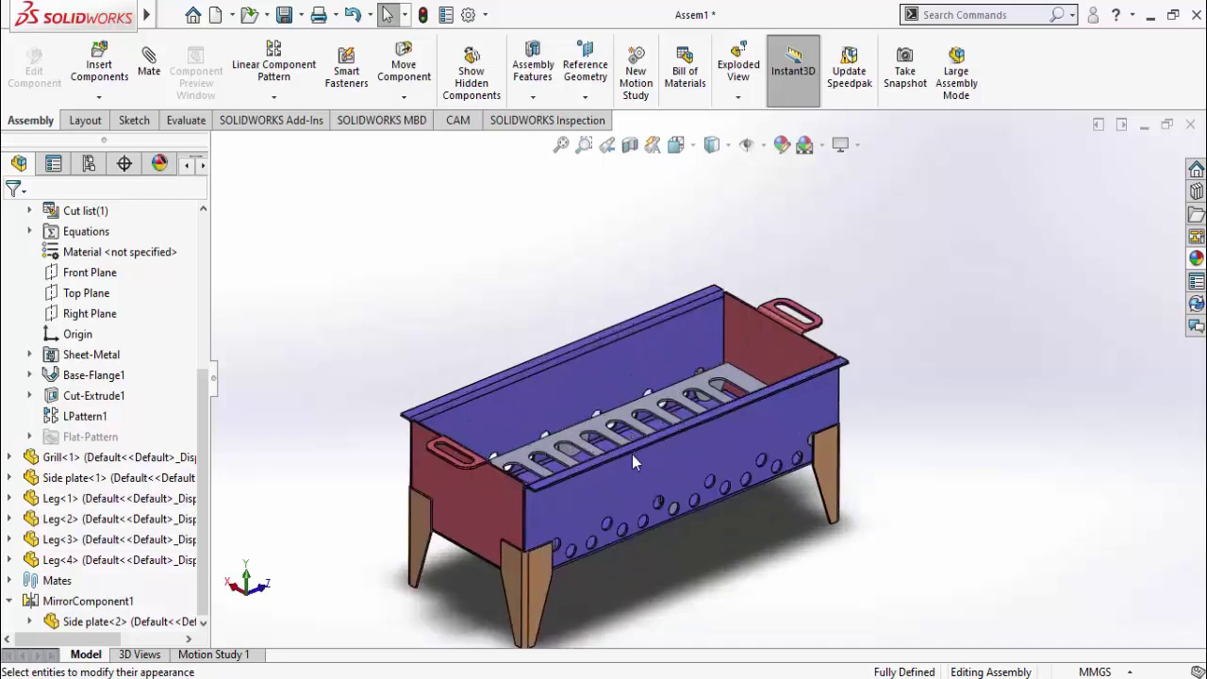
{"action": "scroll", "coordinate": [768, 499], "scroll_direction": "down", "scroll_amount": 1}
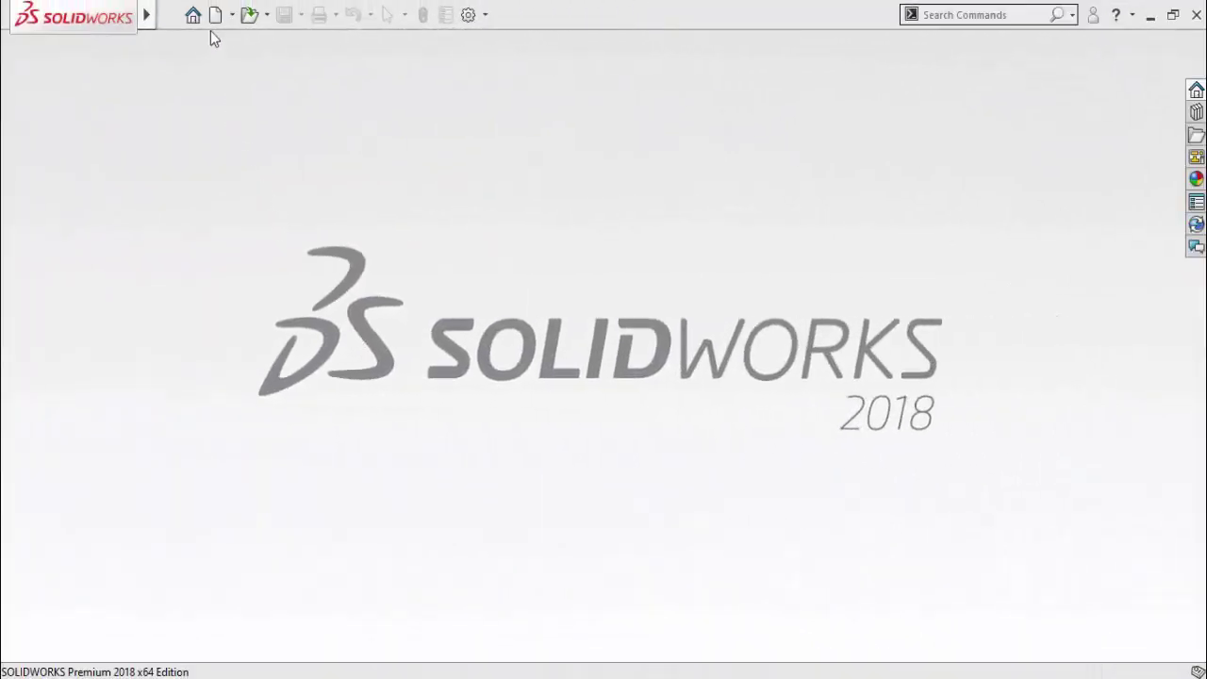
Create a new part document and start a sketch on the Front Plane
{"action": "left_click", "coordinate": [216, 16]}
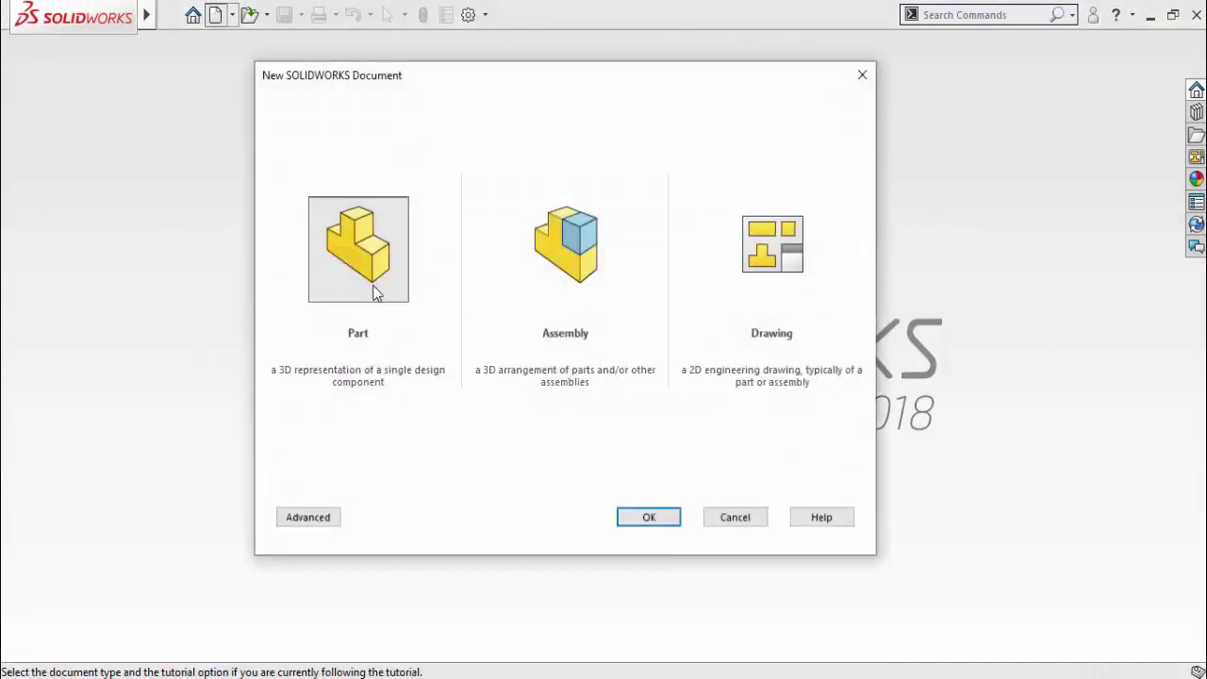
{"action": "double_click", "coordinate": [366, 259]}
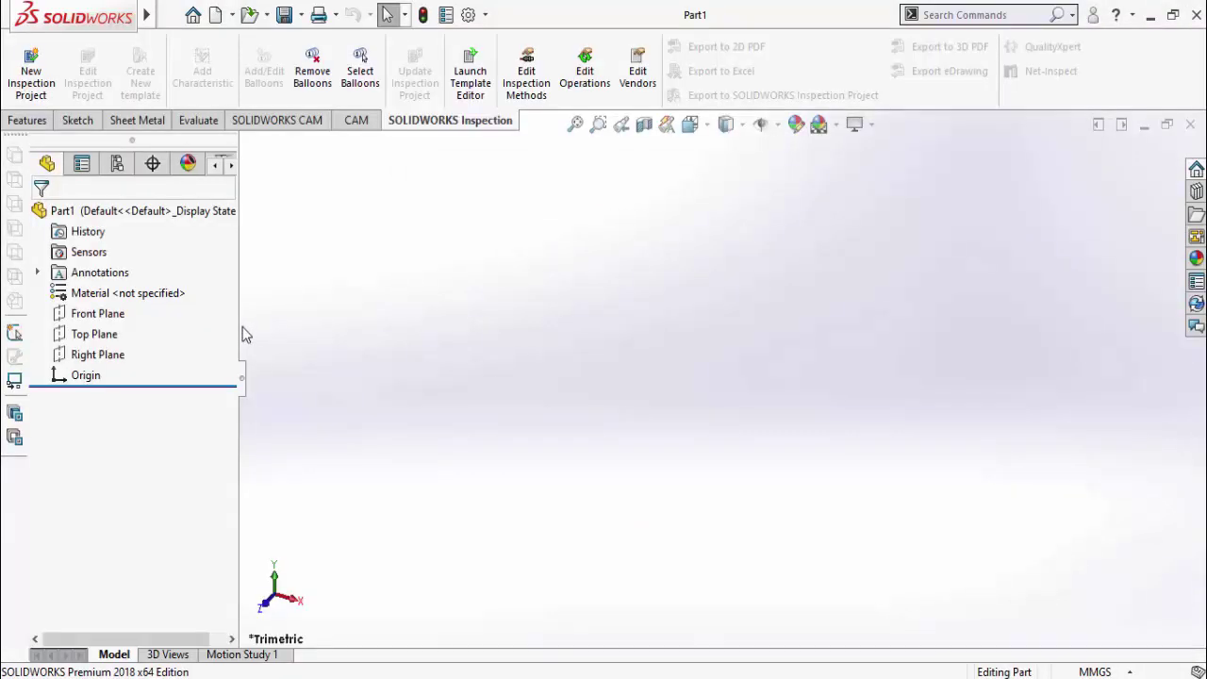
{"action": "left_click", "coordinate": [76, 320]}
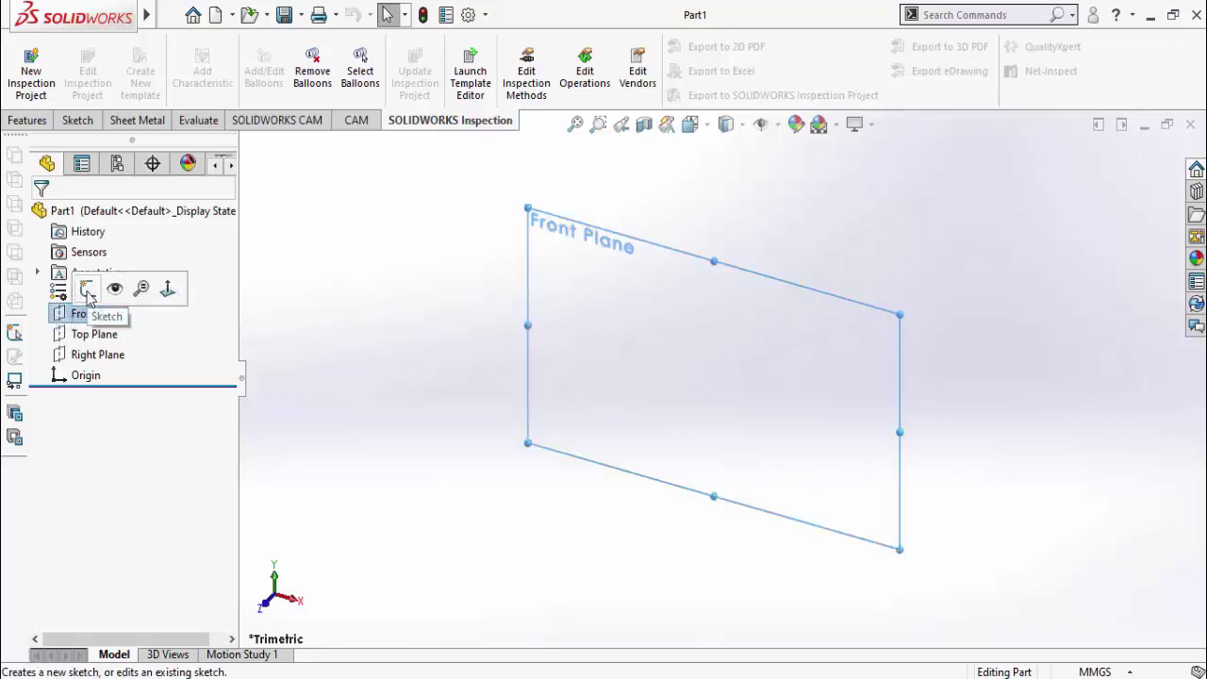
{"action": "left_click", "coordinate": [86, 288]}
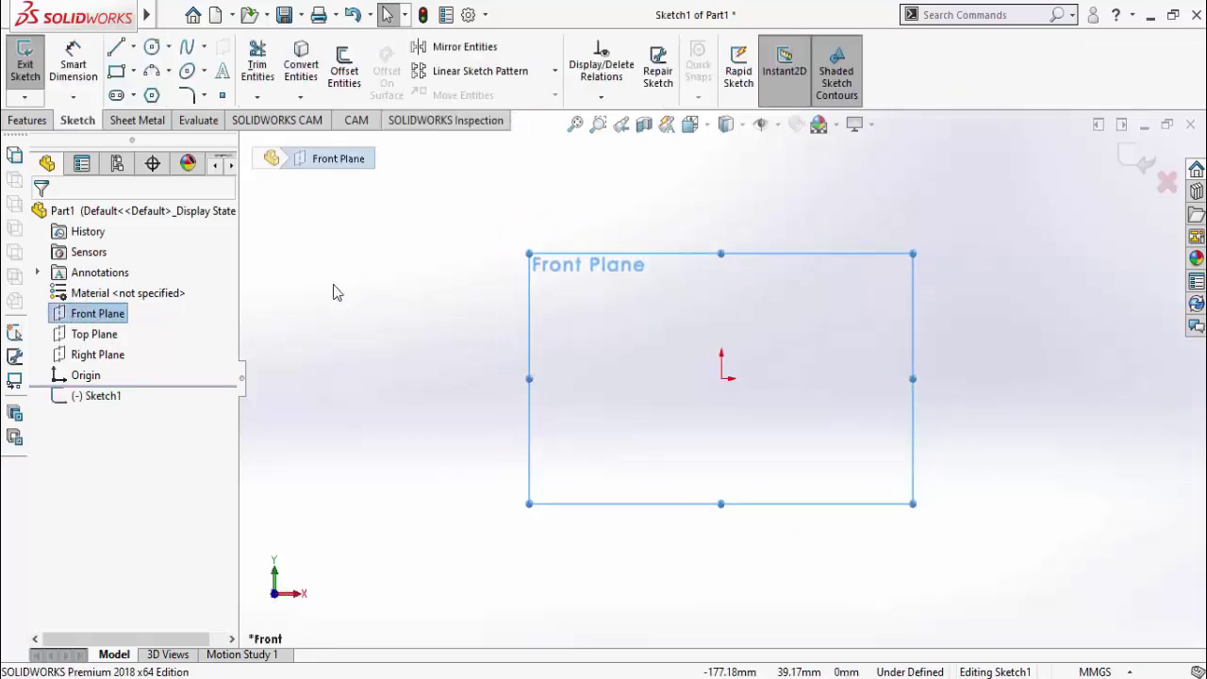
Sketch an open U-shaped line profile about 64 mm high, with outward horizontal lips on both uprights and its base passing through the origin
{"action": "left_click", "coordinate": [116, 49]}
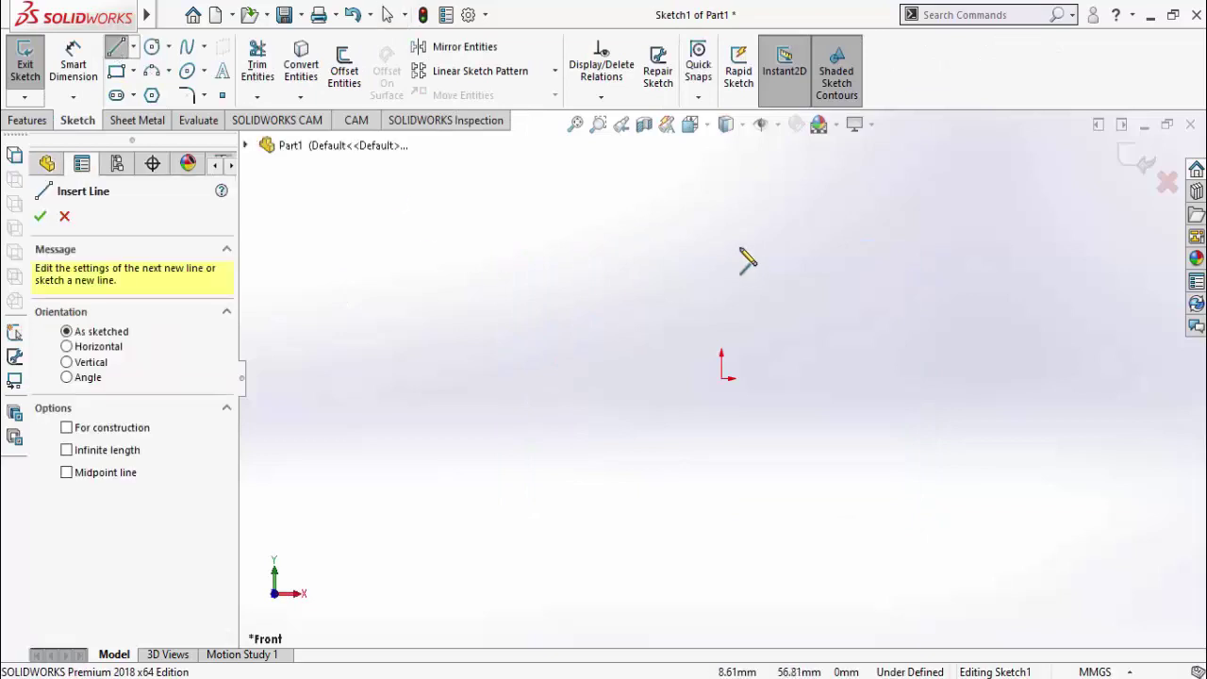
{"action": "left_click", "coordinate": [566, 232]}
{"action": "left_click", "coordinate": [611, 232]}
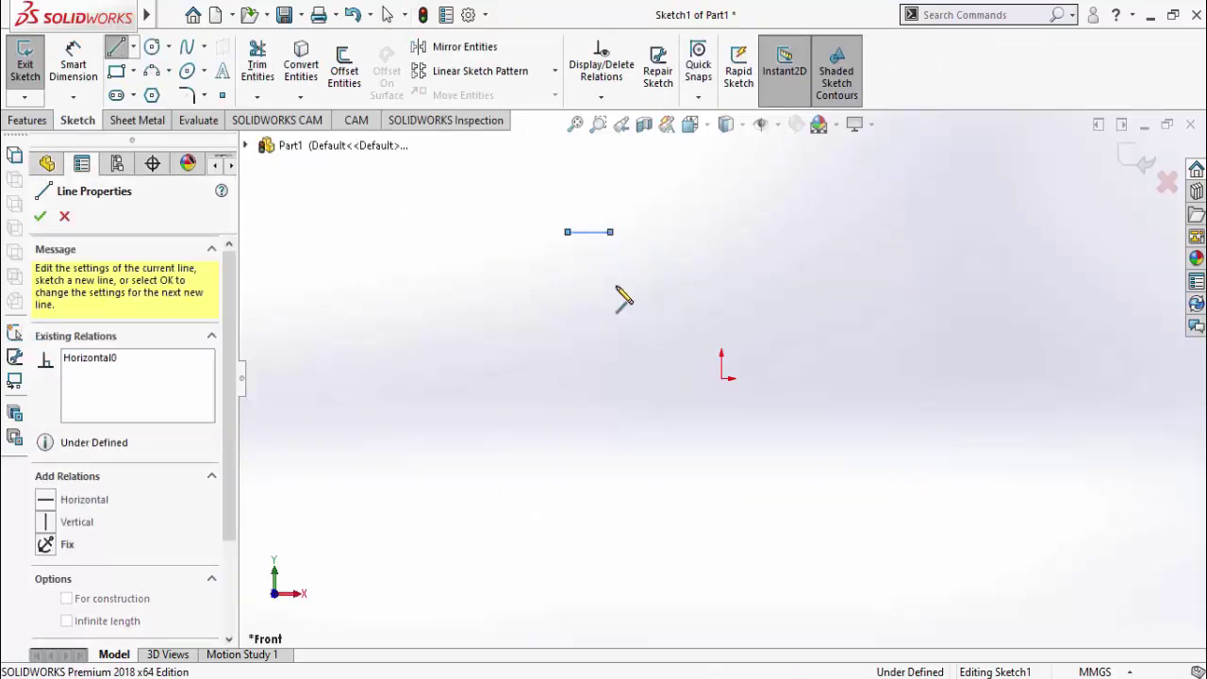
{"action": "left_click", "coordinate": [610, 378]}
{"action": "left_click", "coordinate": [880, 378]}
{"action": "left_click", "coordinate": [881, 232]}
{"action": "left_click", "coordinate": [925, 232]}
{"action": "key", "text": "Escape"}
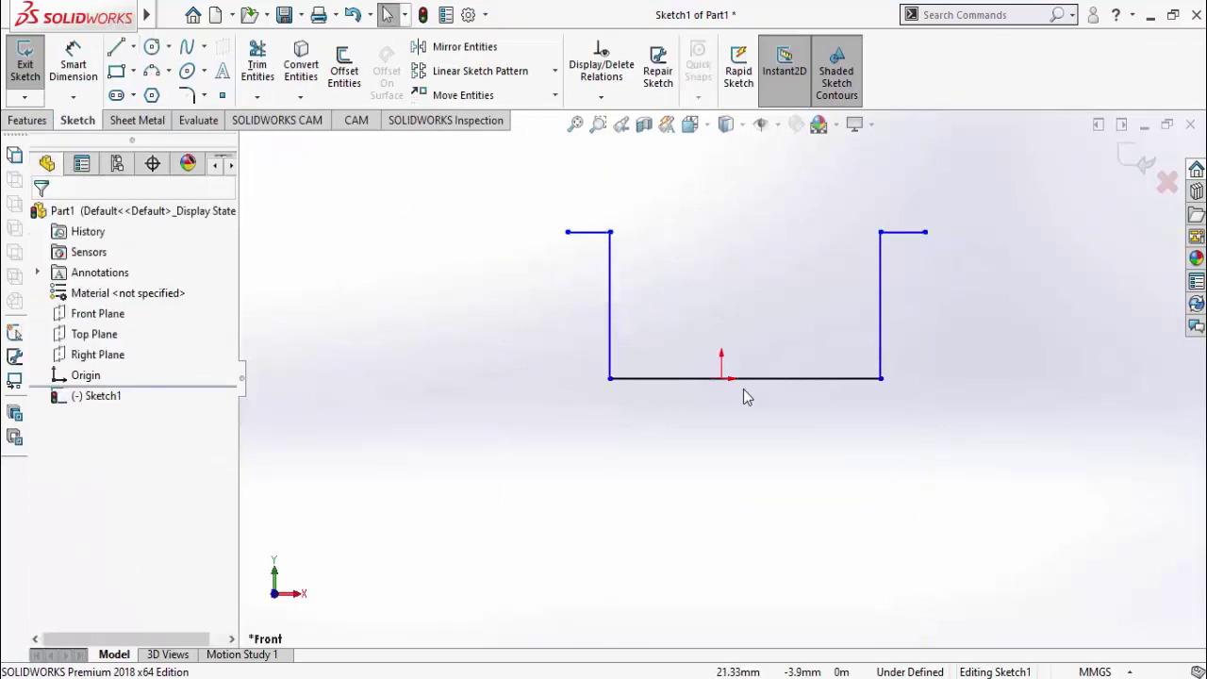
Add a Midpoint relation between the origin and the profile's bottom line
{"action": "left_click", "coordinate": [722, 378]}
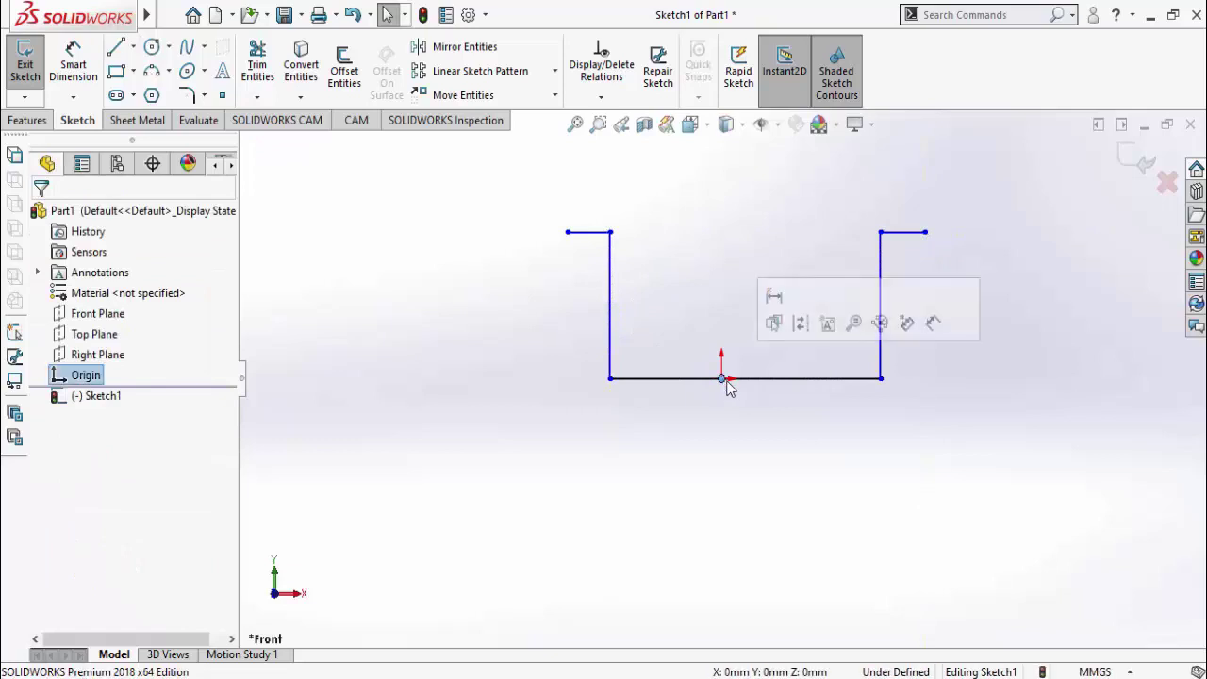
{"action": "left_click", "coordinate": [776, 380], "text": "ctrl"}
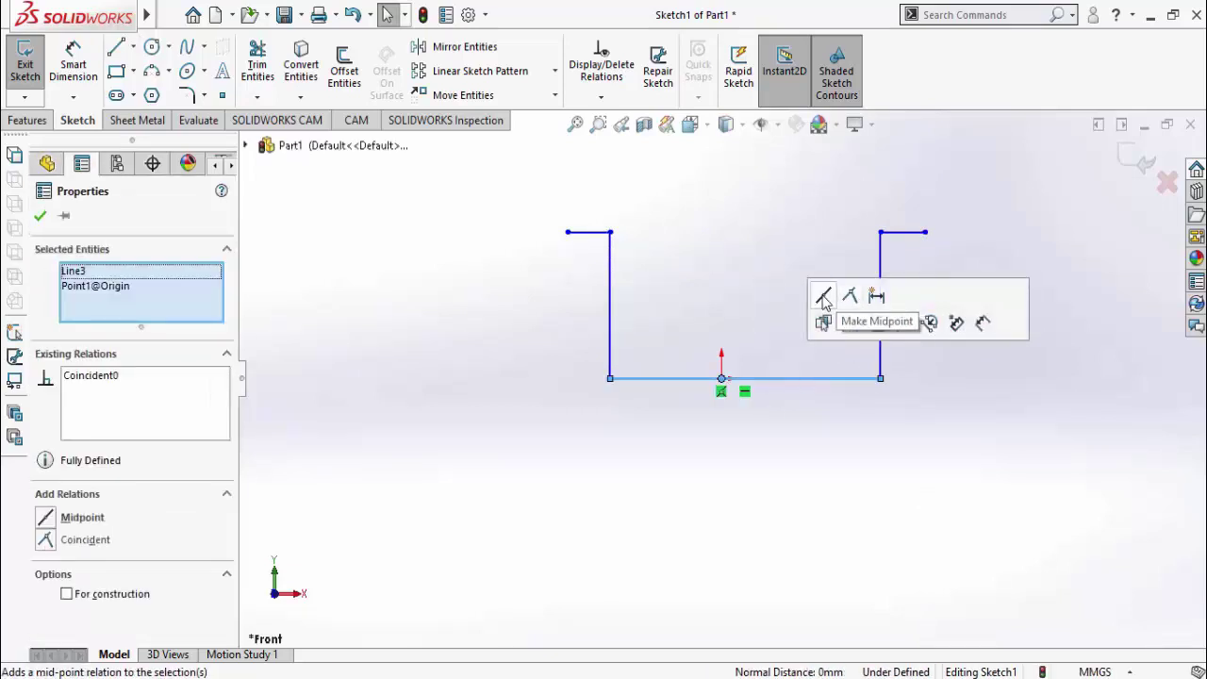
{"action": "left_click", "coordinate": [823, 300]}
{"action": "left_click", "coordinate": [746, 503]}
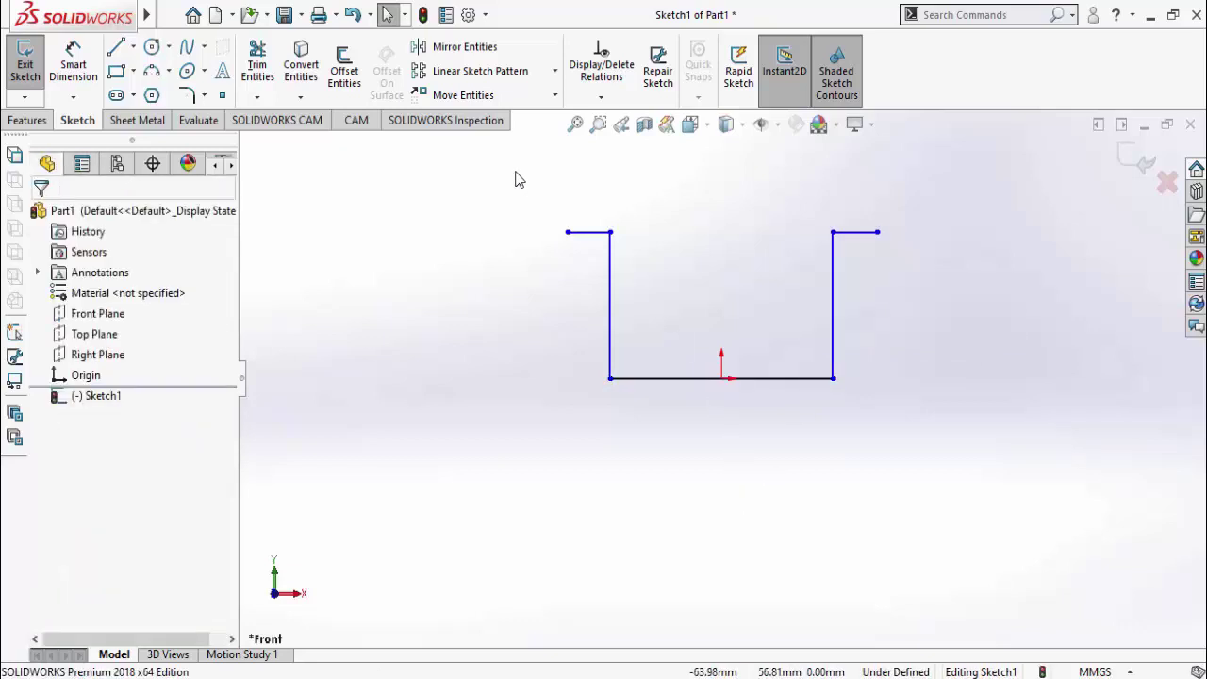
Make the profile's two upper lip lines equal in length and collinear
{"action": "left_click_drag", "start_coordinate": [473, 181], "coordinate": [938, 262]}
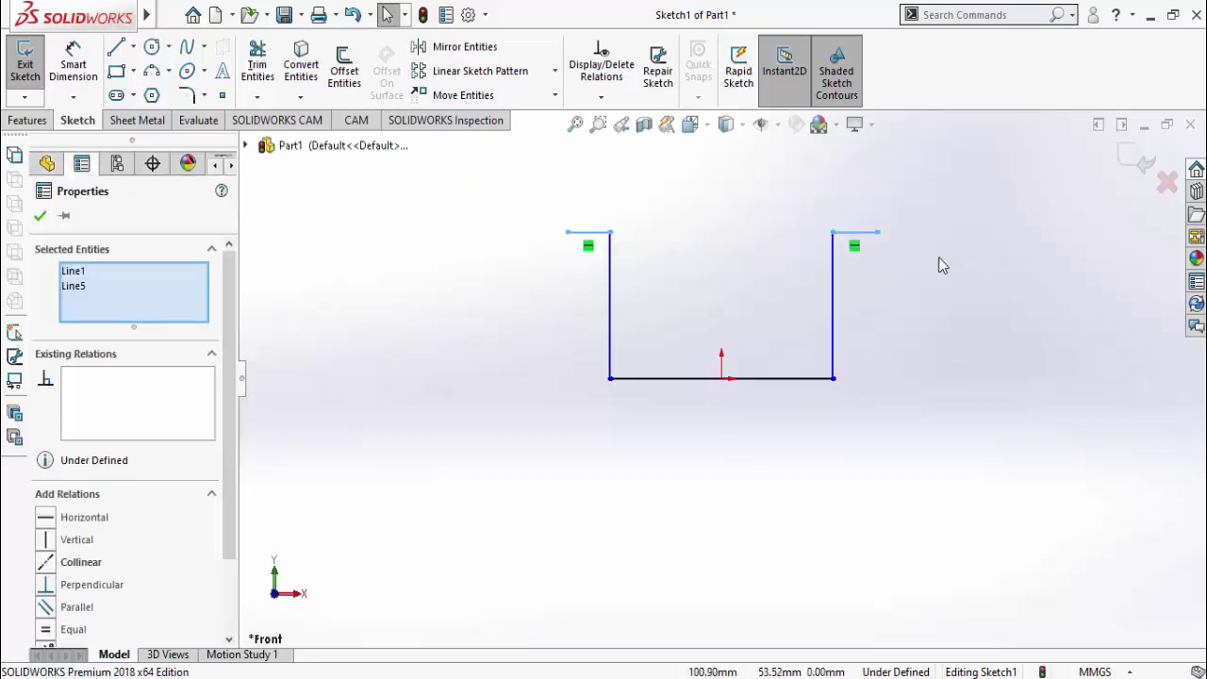
{"action": "left_click", "coordinate": [1109, 179]}
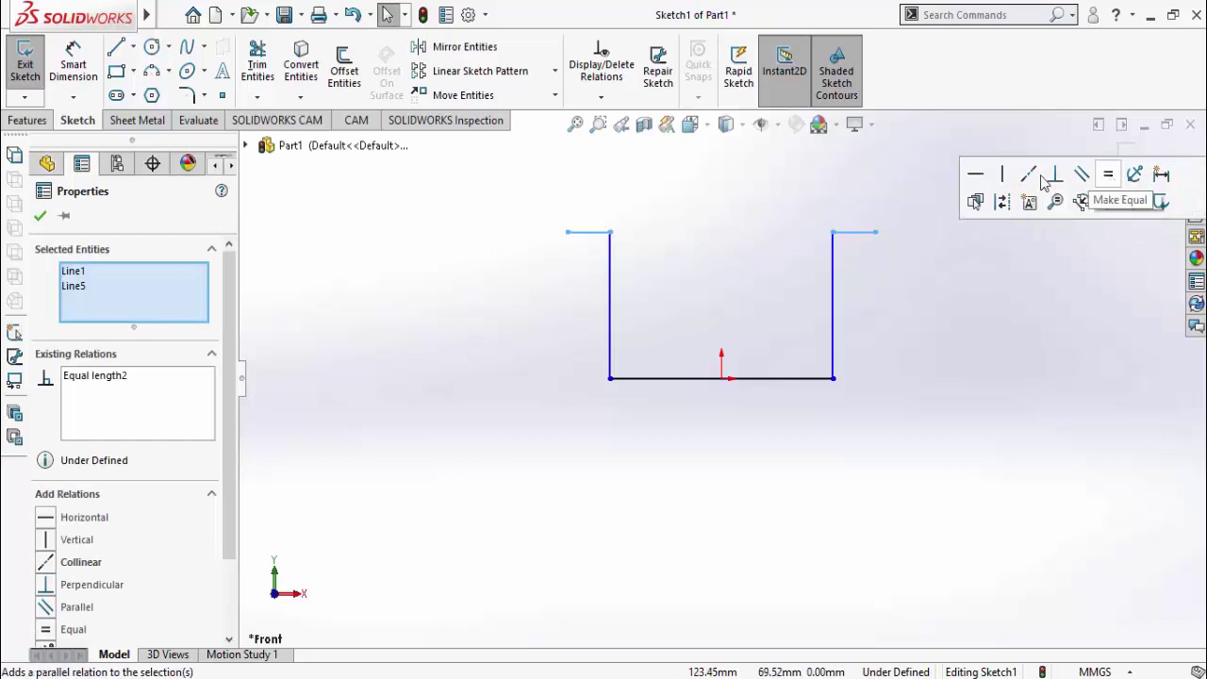
{"action": "left_click", "coordinate": [1028, 176]}
{"action": "left_click", "coordinate": [968, 392]}
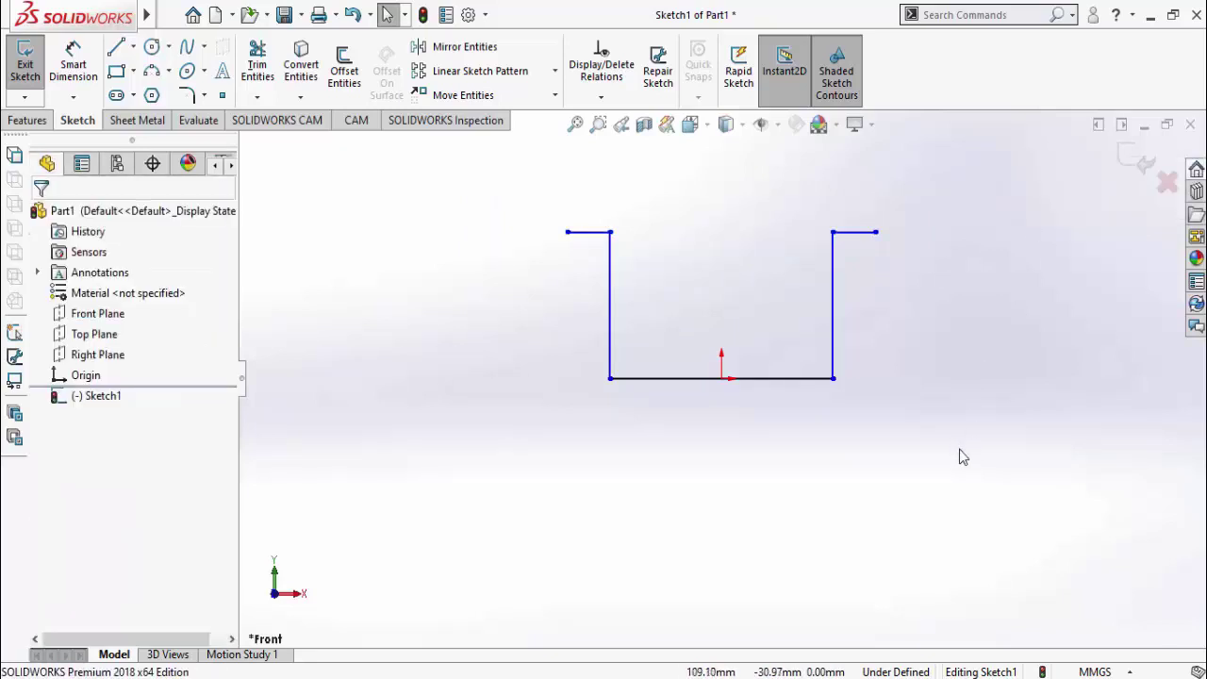
Dimension the vertical distance between the profile's upper lip and bottom line as 3 in
{"action": "right_click_drag", "start_coordinate": [970, 434], "coordinate": [917, 350]}
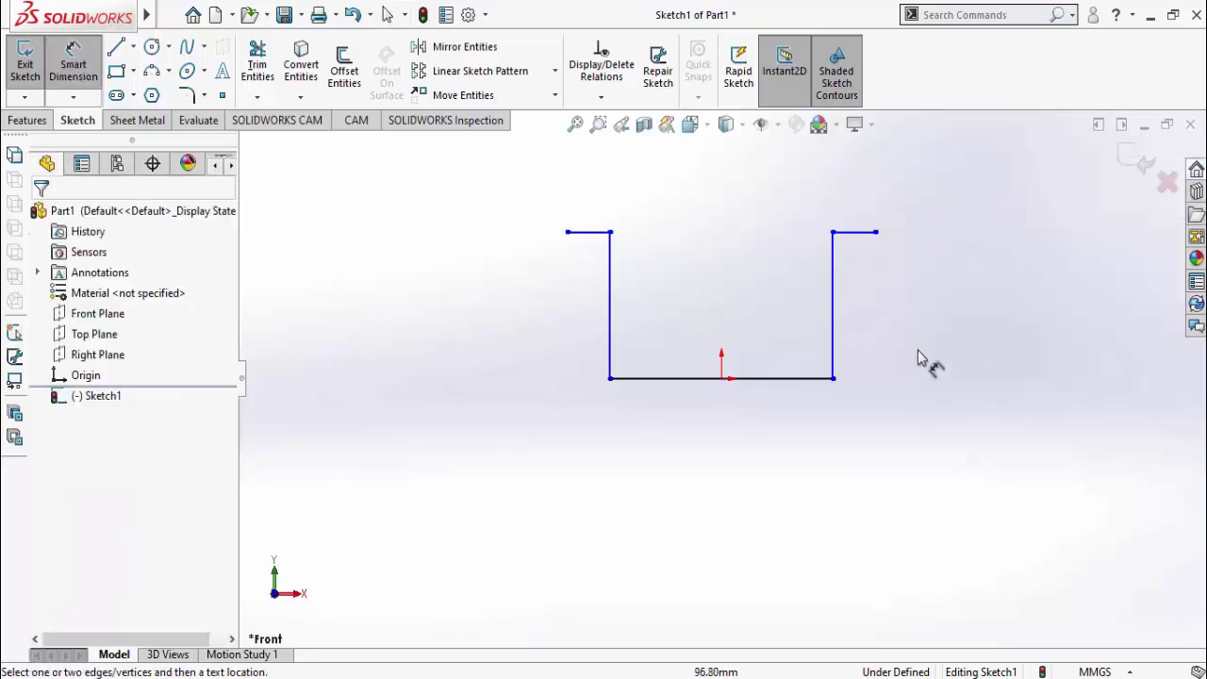
{"action": "left_click", "coordinate": [848, 234]}
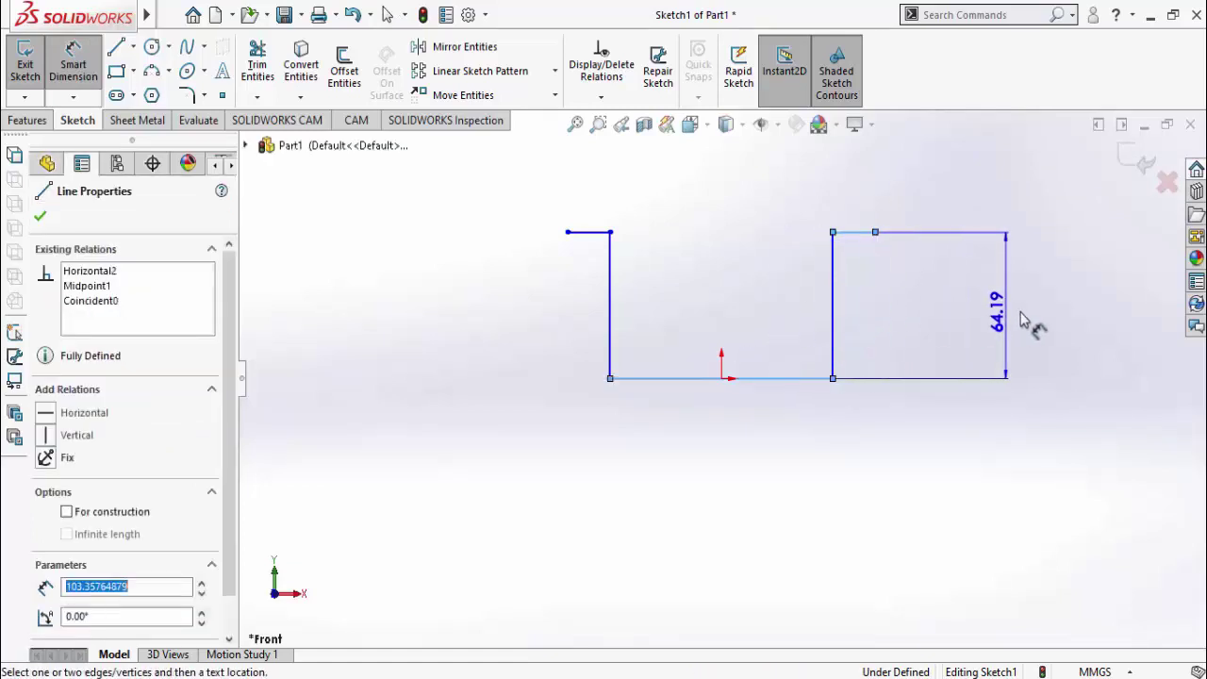
{"action": "left_click", "coordinate": [1027, 324]}
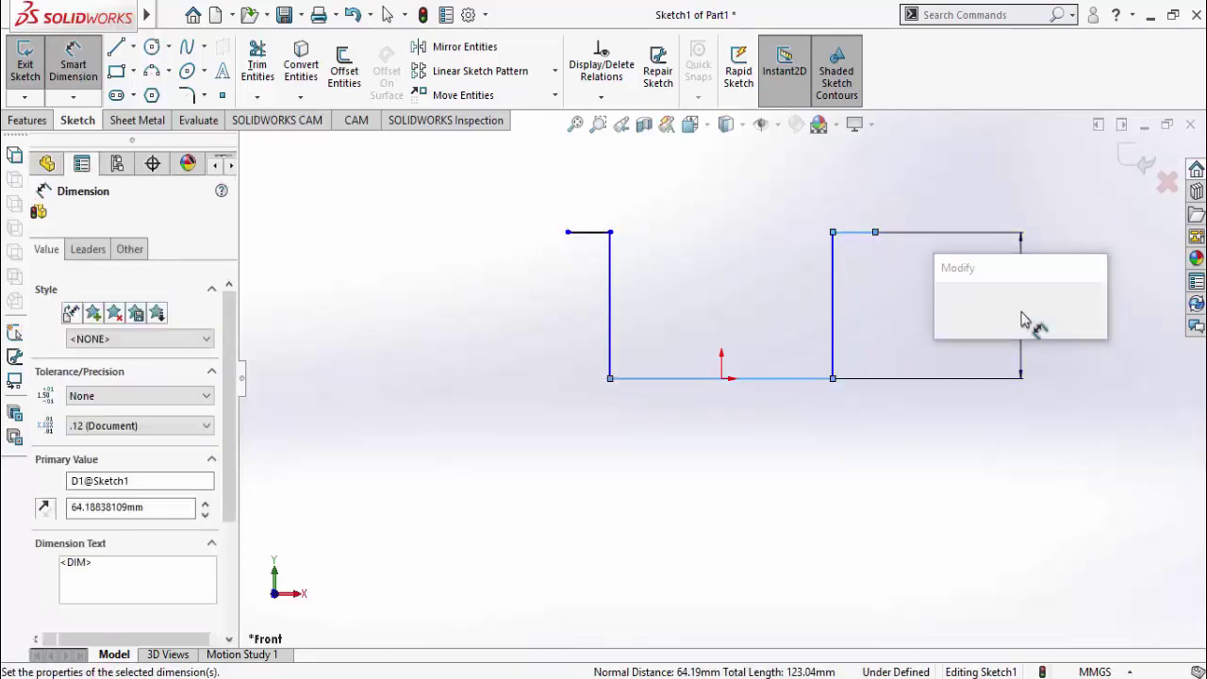
{"action": "type", "text": "3in"}
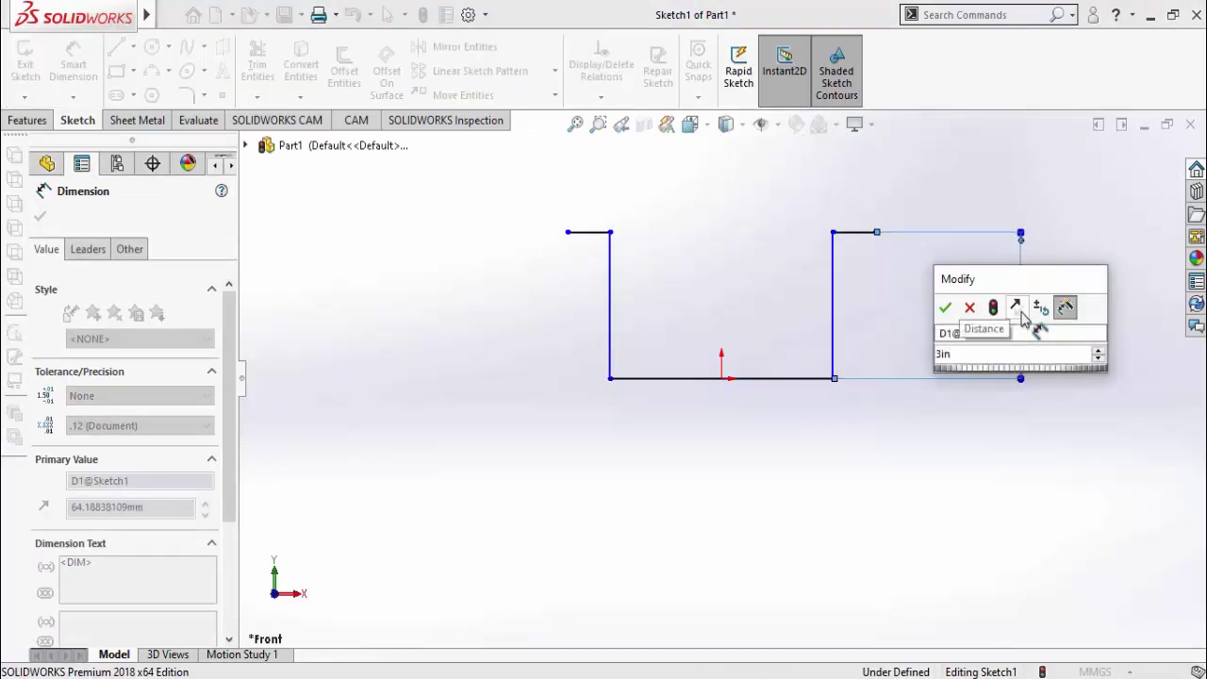
{"action": "key", "text": "Return"}
{"action": "left_click", "coordinate": [1000, 514]}
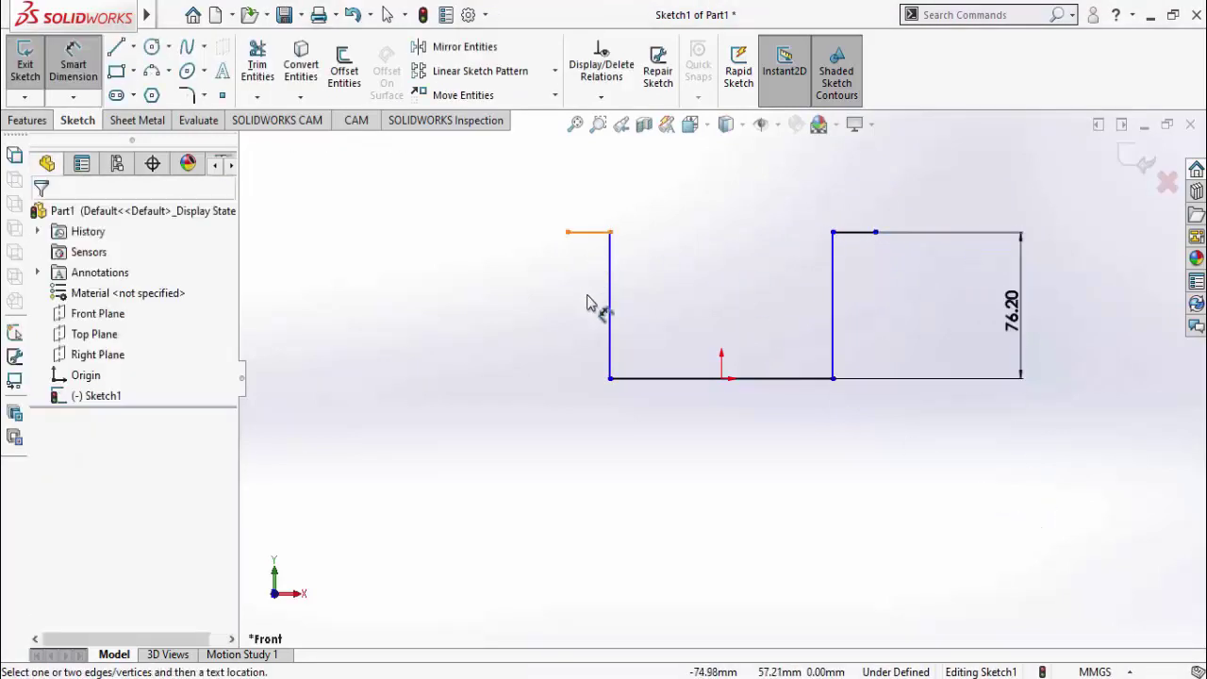
Dimension the distance between the profile's two vertical lines as 5 in
{"action": "left_click", "coordinate": [611, 340]}
{"action": "left_click", "coordinate": [833, 356]}
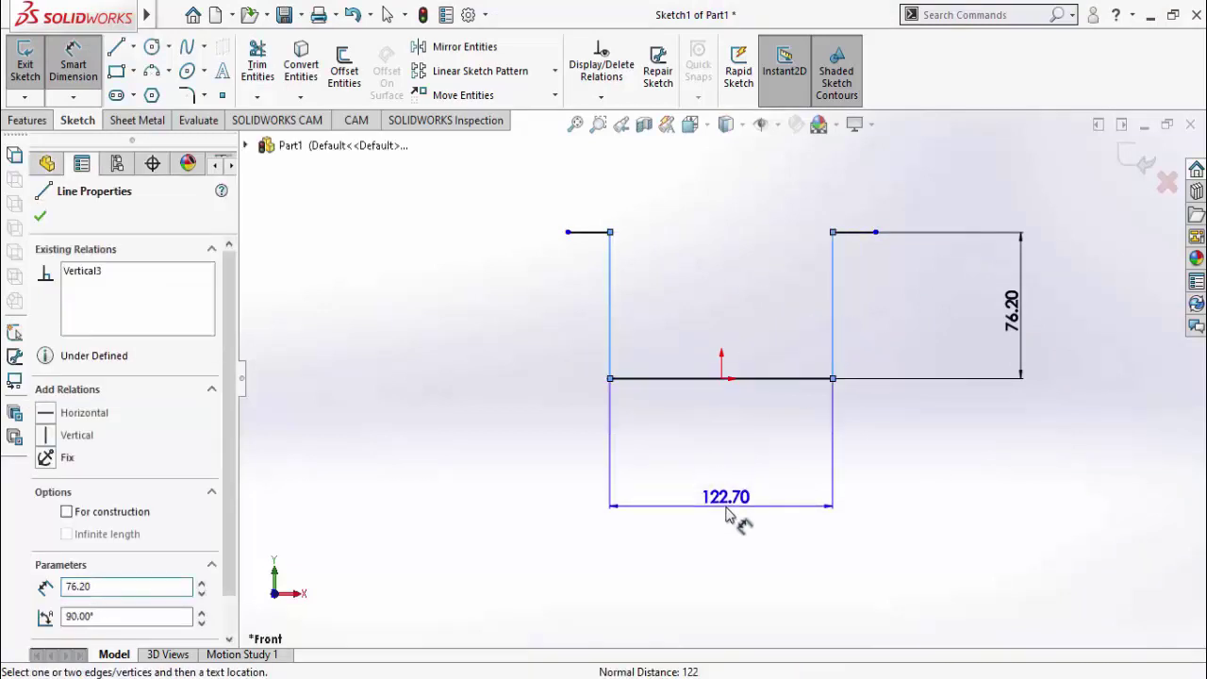
{"action": "left_click", "coordinate": [725, 514]}
{"action": "type", "text": "5in"}
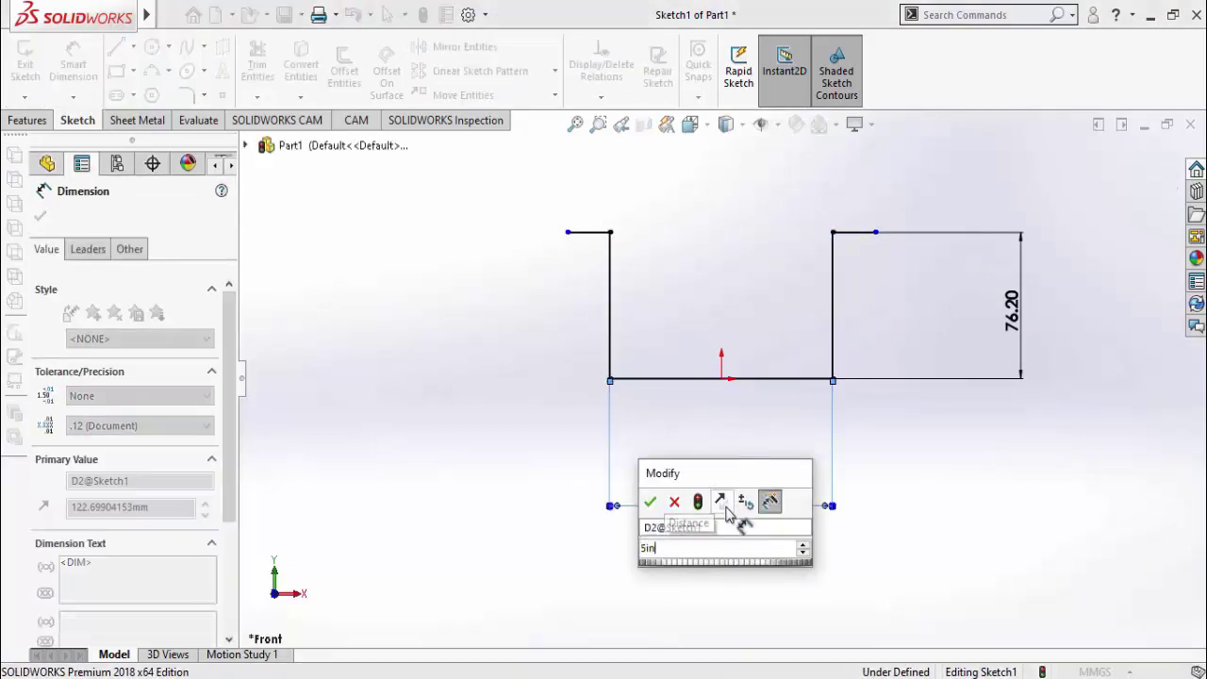
{"action": "key", "text": "Return"}
{"action": "left_click", "coordinate": [1037, 503]}
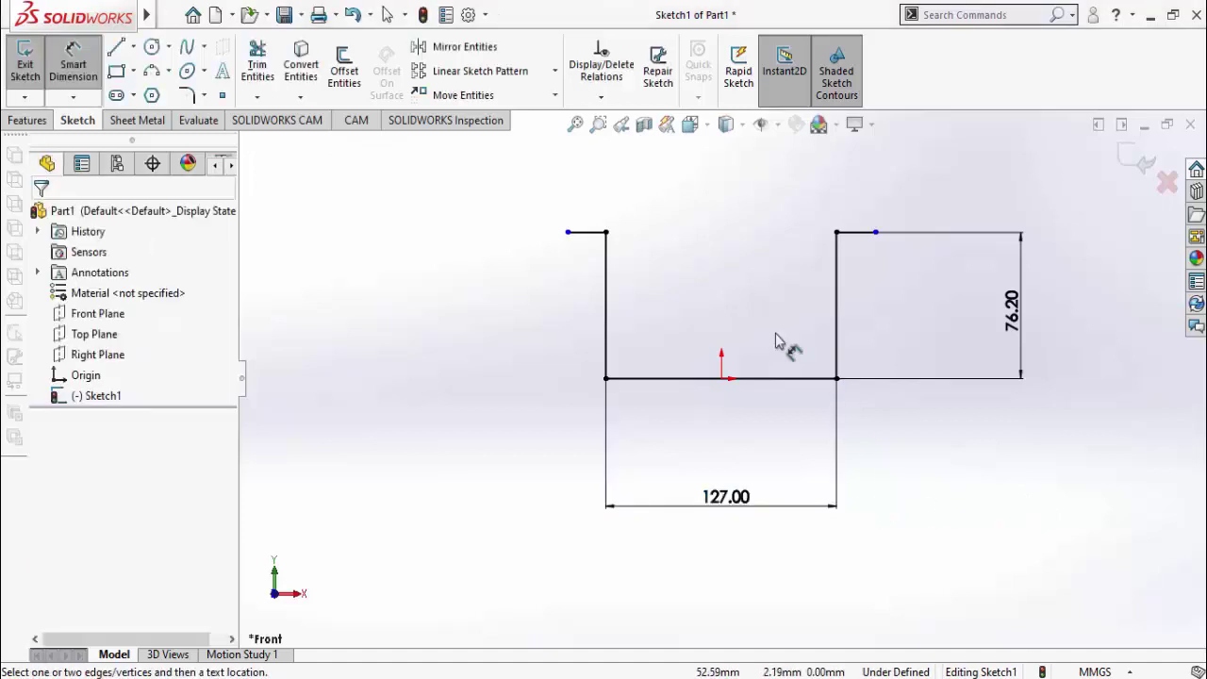
Dimension the length of the profile's left lip line as 0.5 in
{"action": "left_click", "coordinate": [586, 233]}
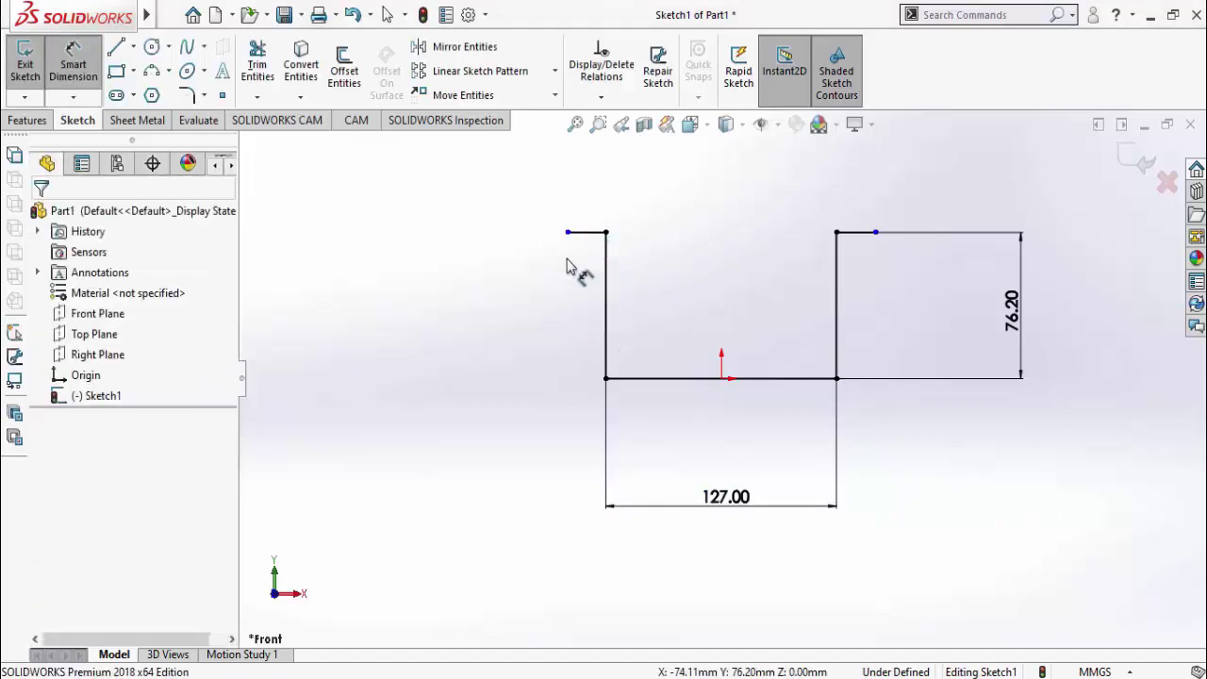
{"action": "left_click", "coordinate": [580, 233]}
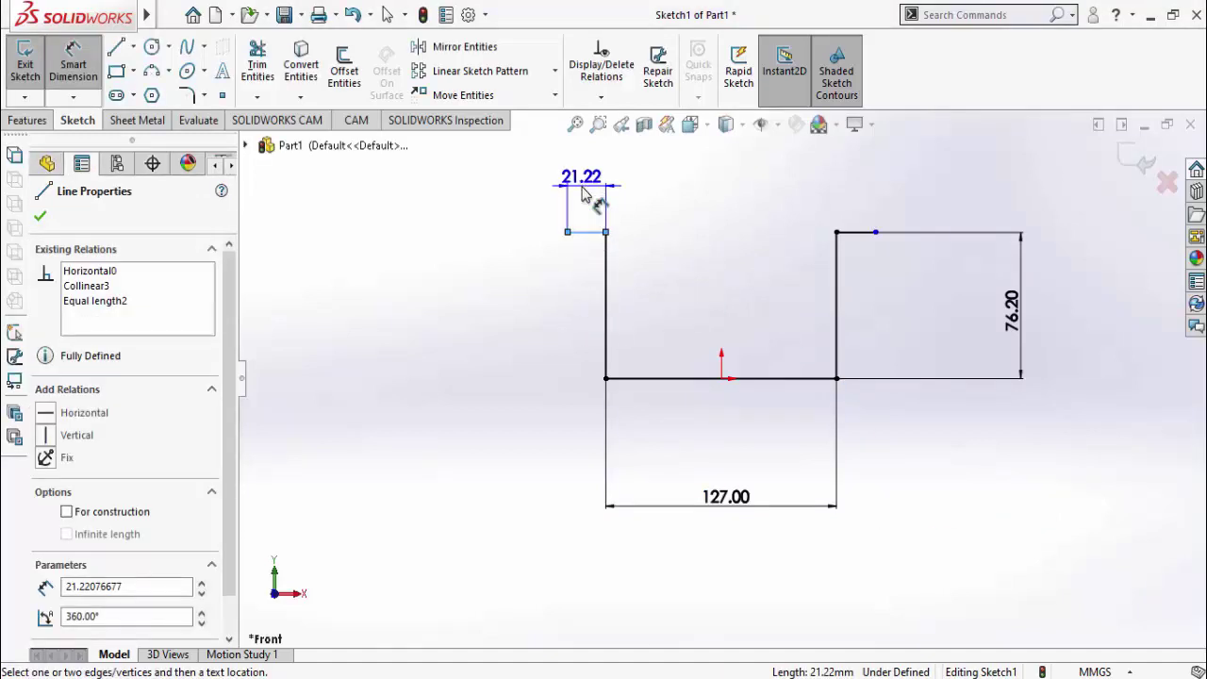
{"action": "left_click", "coordinate": [585, 194]}
{"action": "type", "text": "0."}
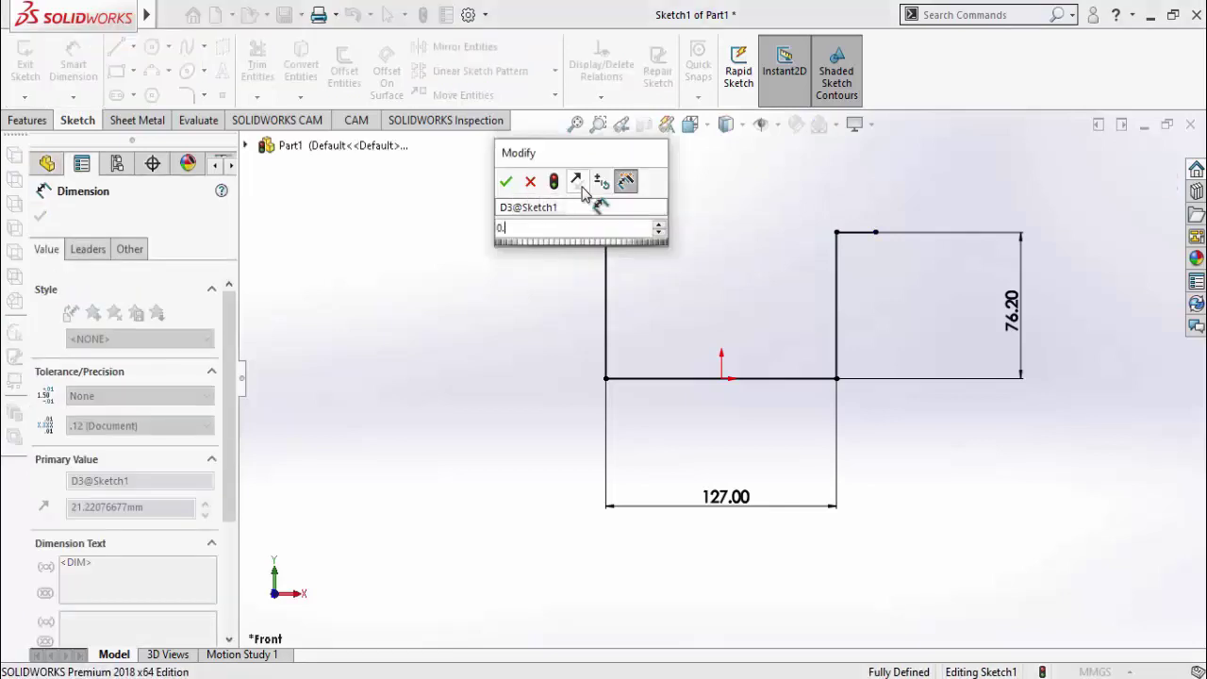
{"action": "type", "text": "5in"}
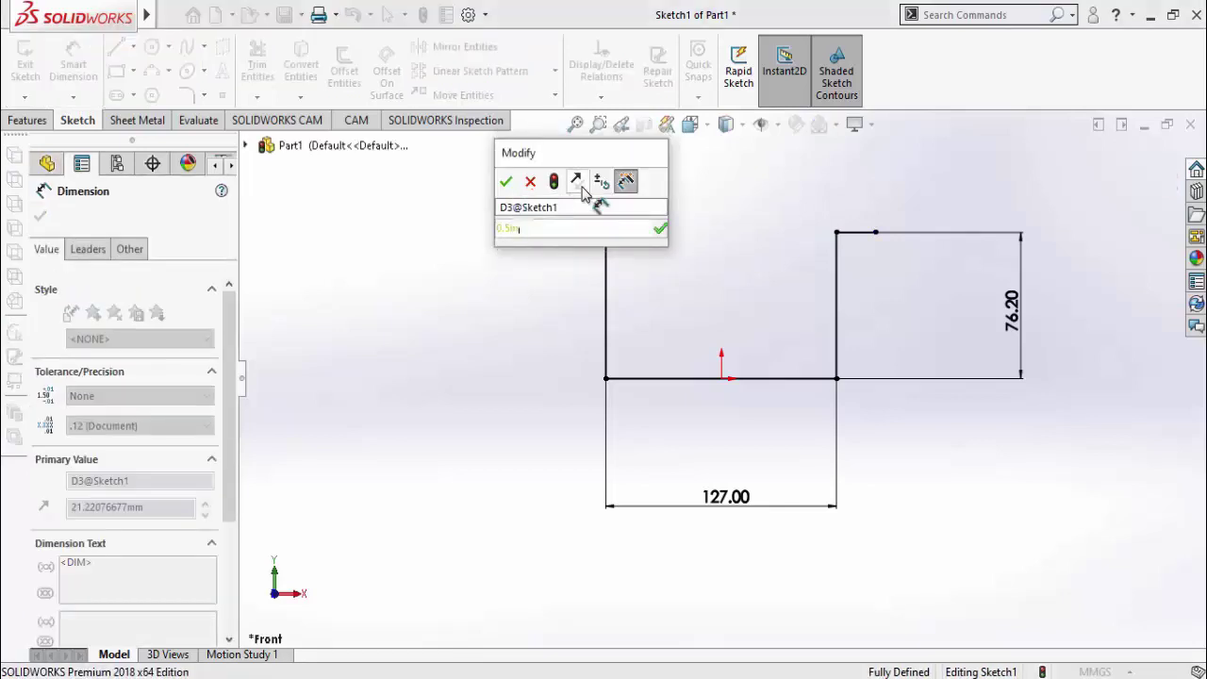
{"action": "key", "text": "Return"}
{"action": "key", "text": "Escape"}
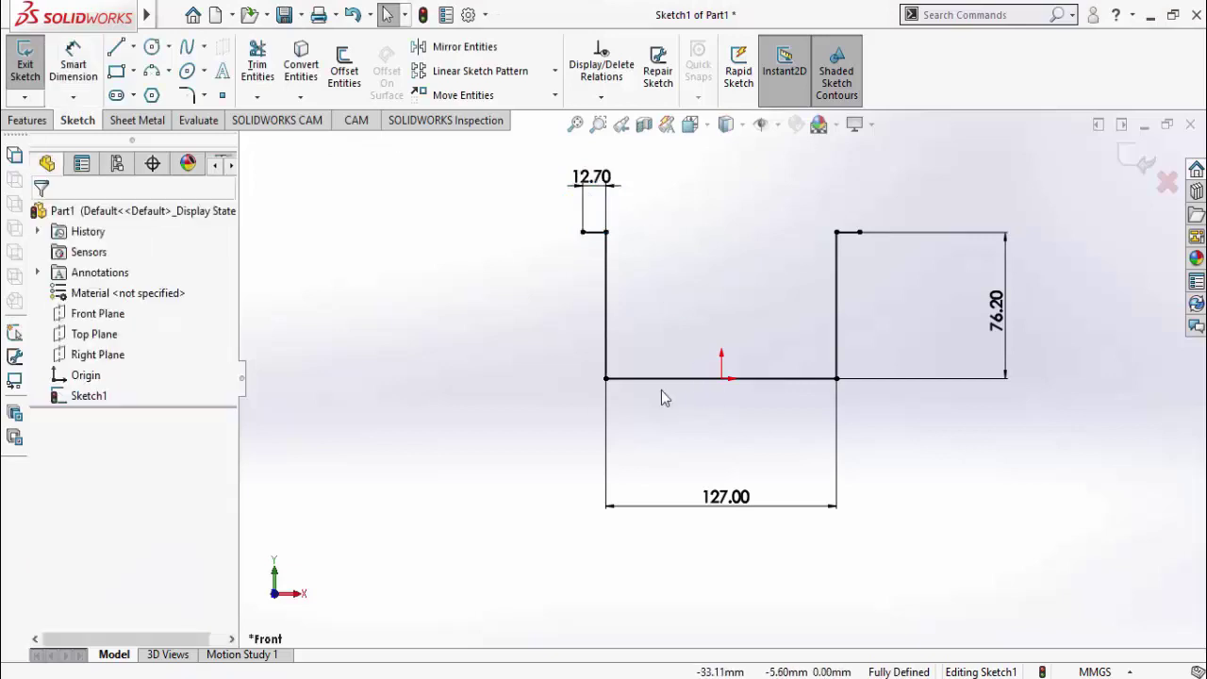
Create a sheet metal base flange from the U-shaped profile, using Mid Plane with a 12 in depth
{"action": "left_click", "coordinate": [135, 120]}
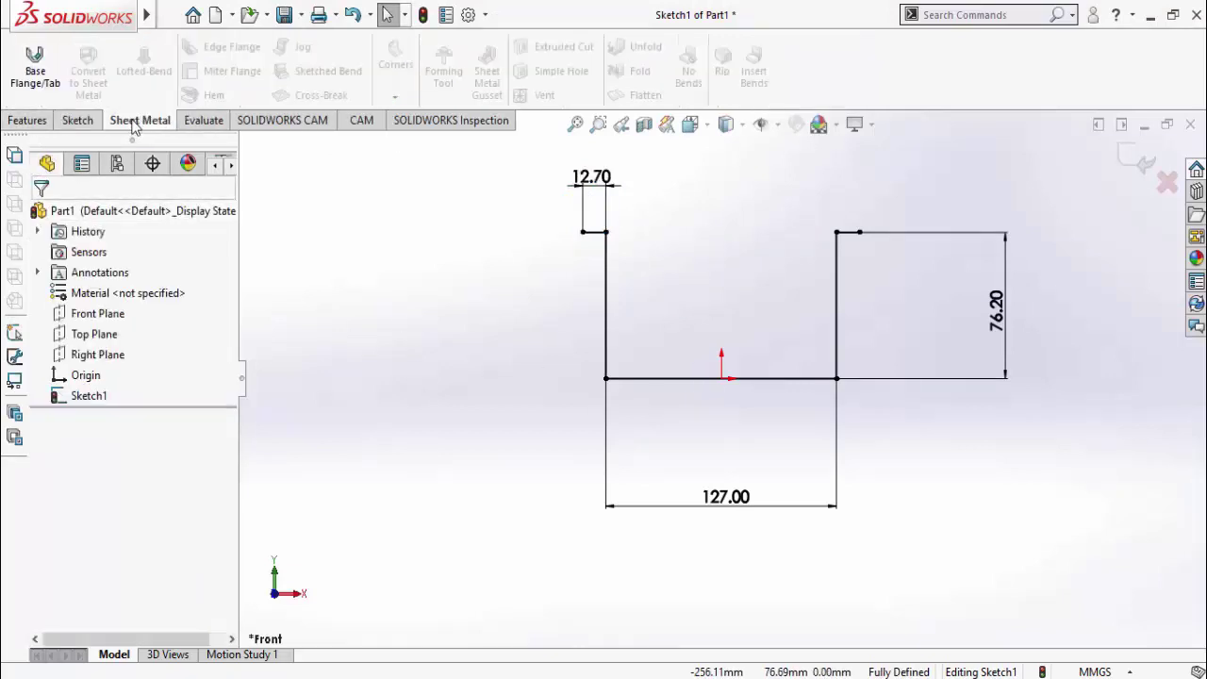
{"action": "left_click", "coordinate": [27, 92]}
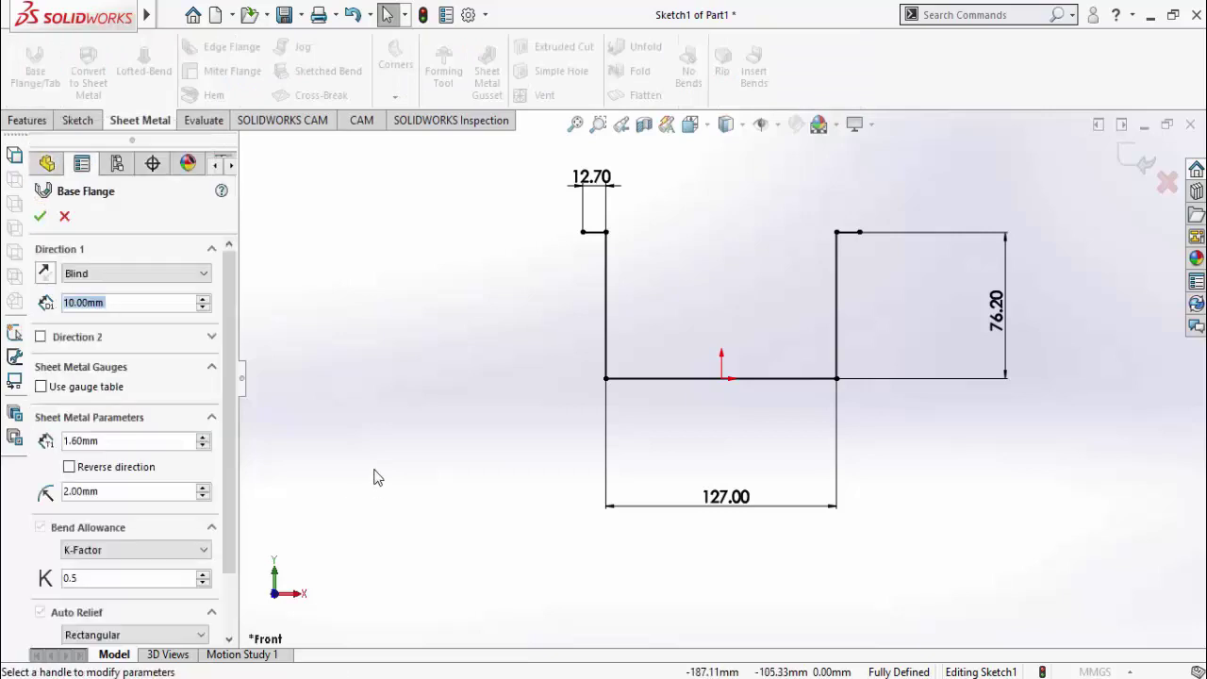
{"action": "left_click", "coordinate": [83, 275]}
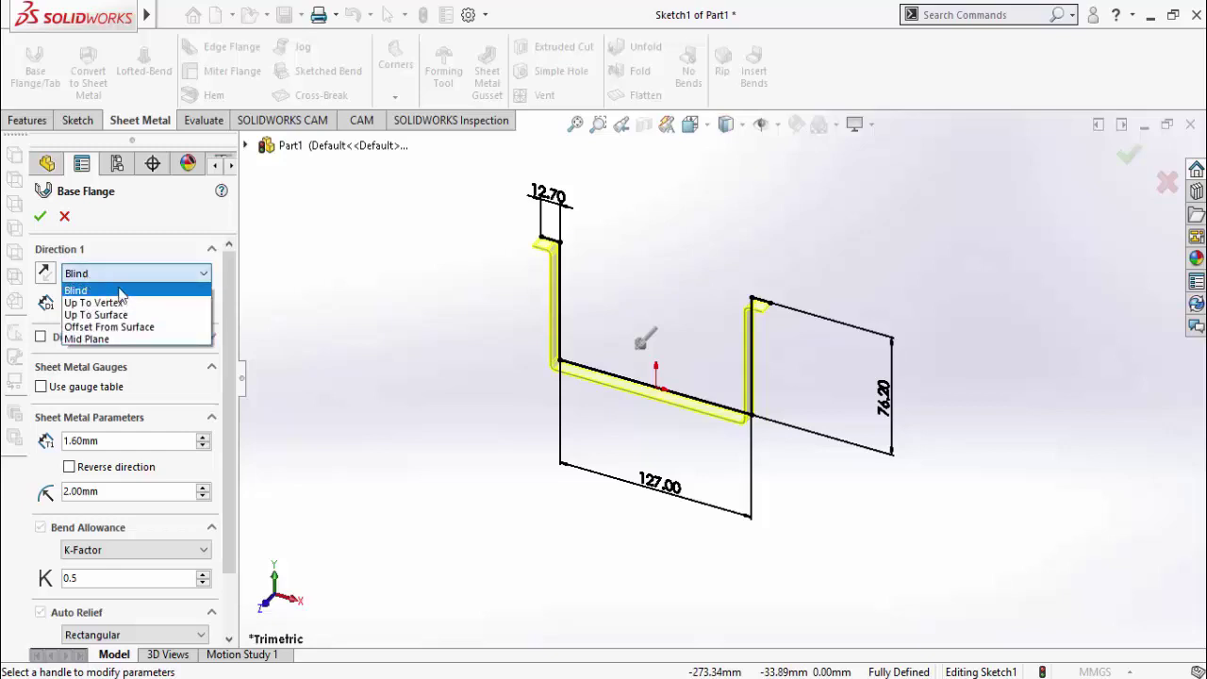
{"action": "left_click", "coordinate": [93, 339]}
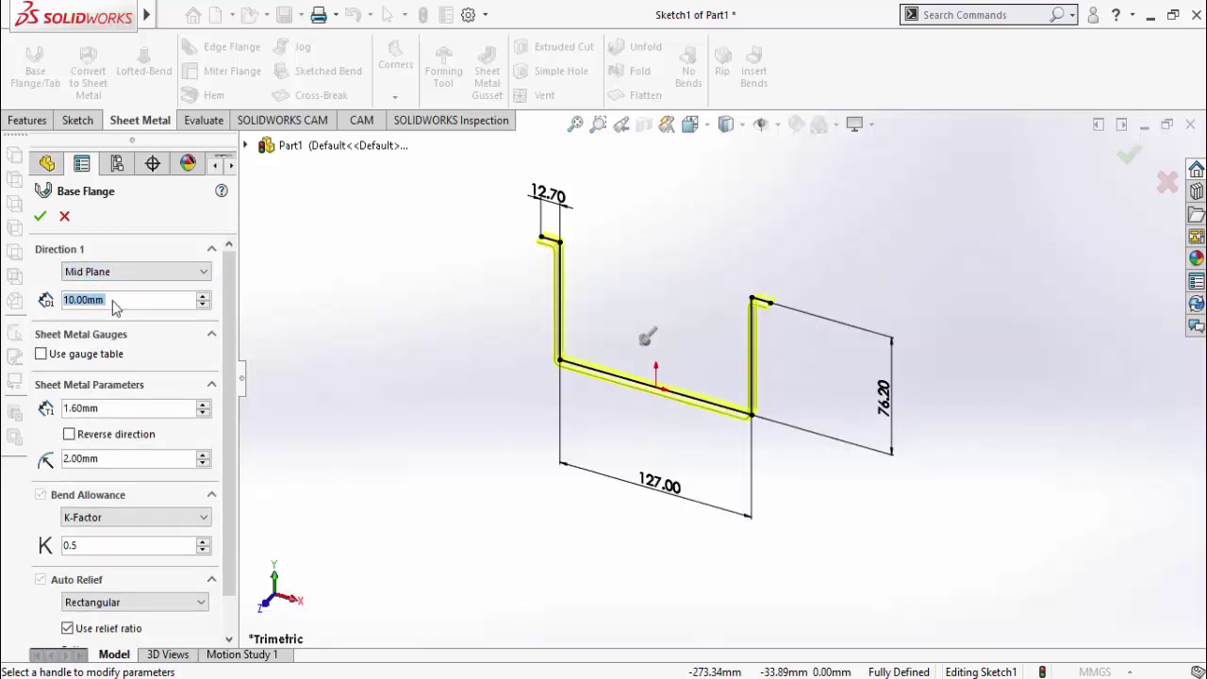
{"action": "double_click", "coordinate": [113, 300]}
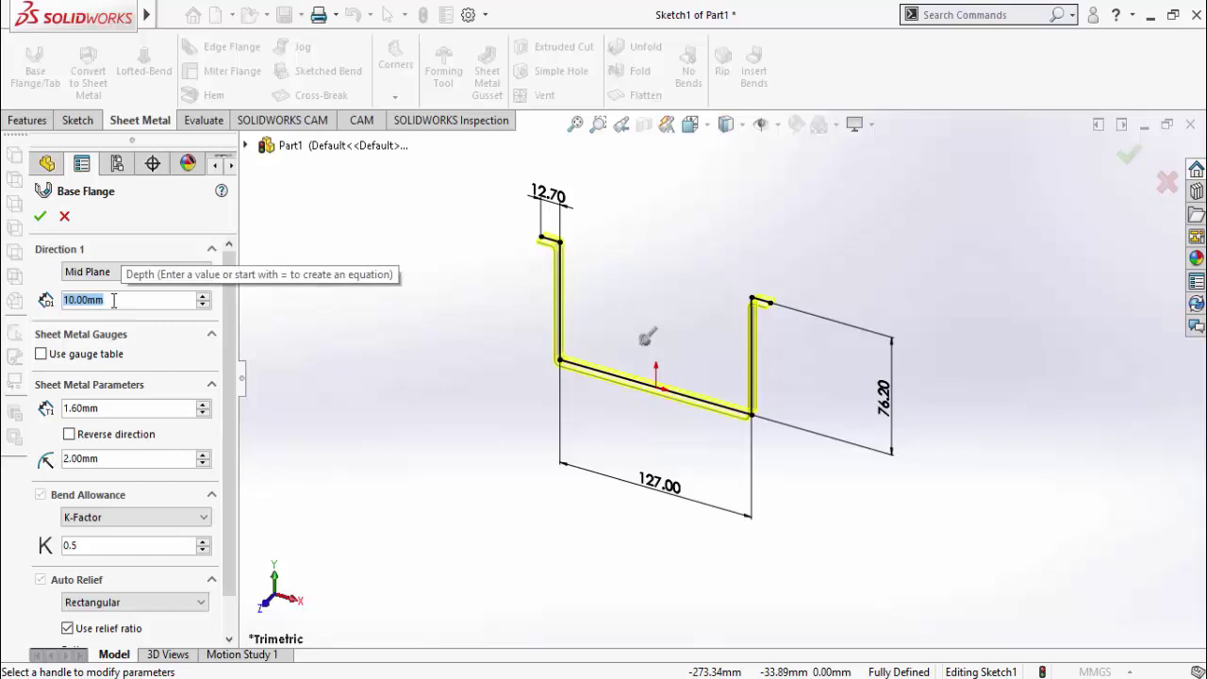
{"action": "type", "text": "12"}
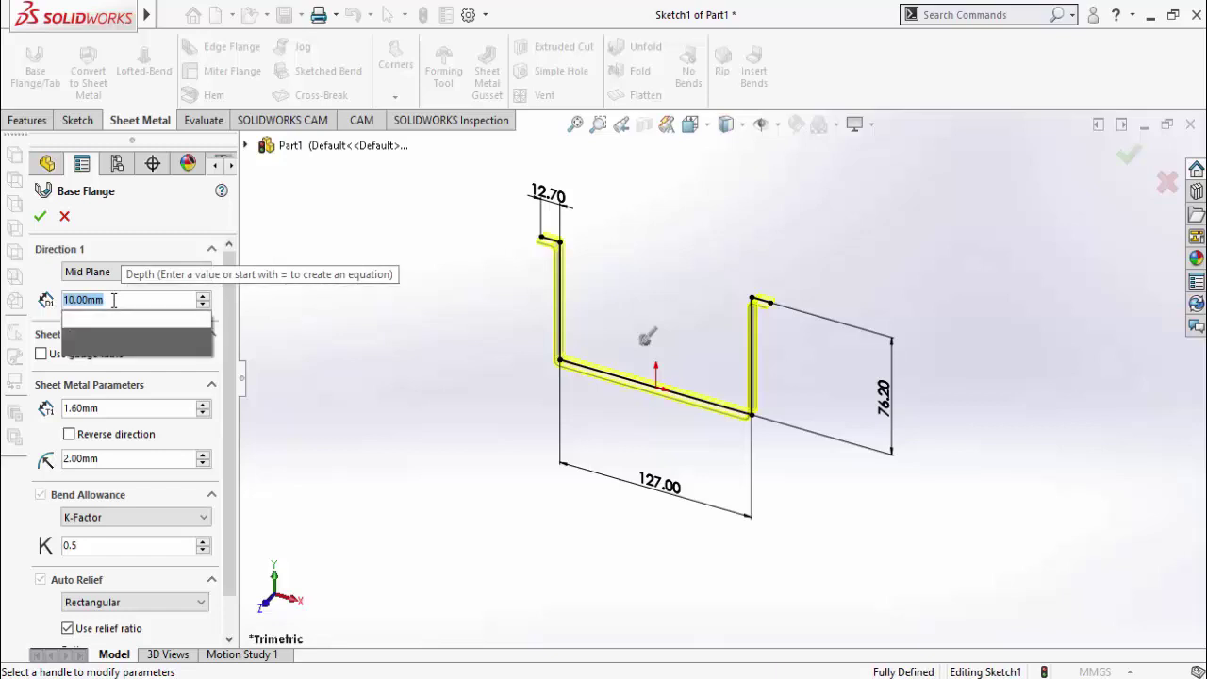
{"action": "type", "text": "in"}
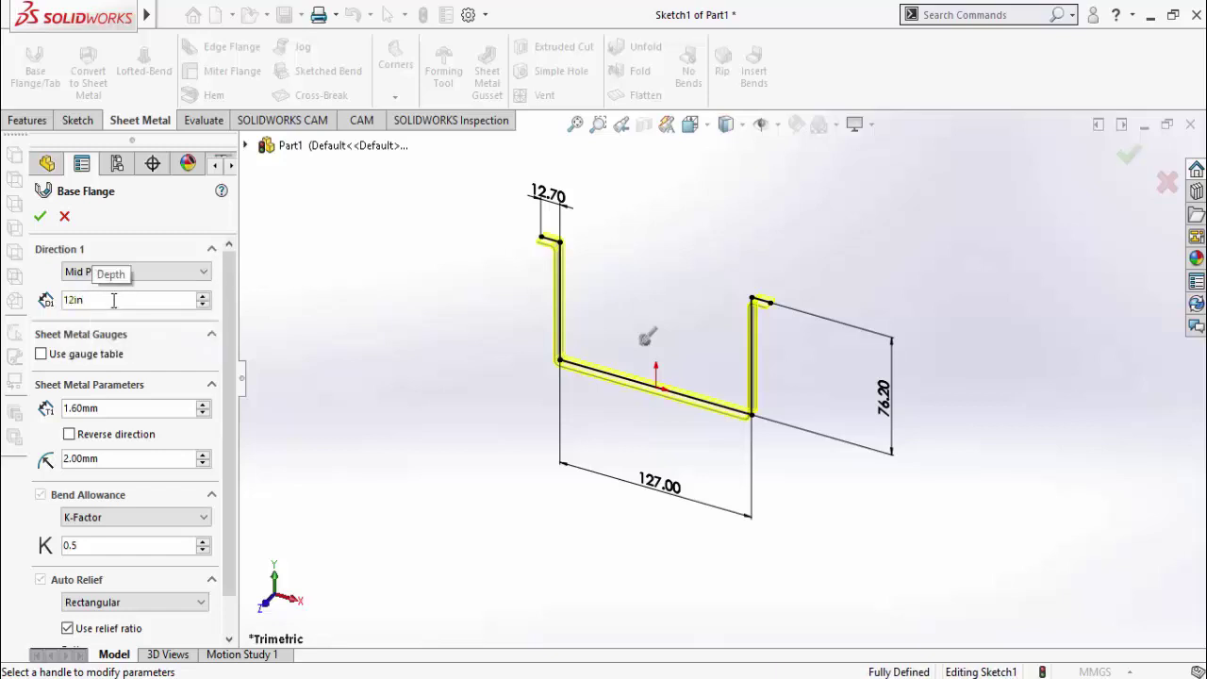
{"action": "key", "text": "Return"}
{"action": "scroll", "coordinate": [698, 407], "scroll_direction": "down", "scroll_amount": 4}
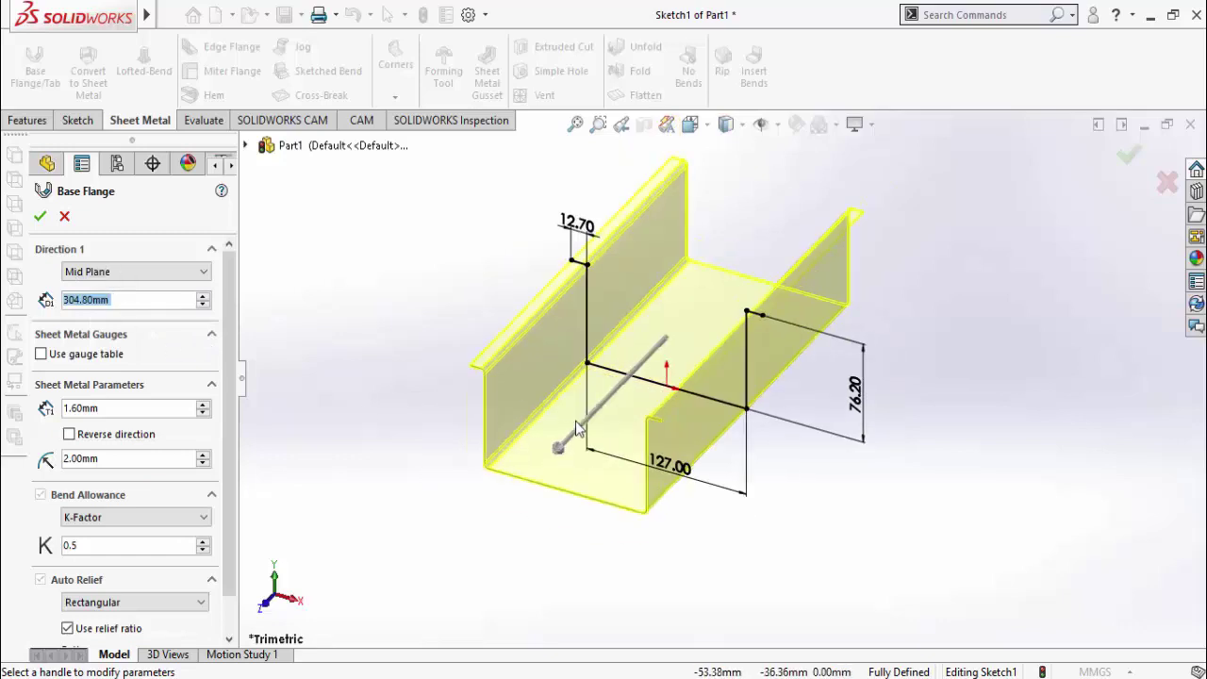
{"action": "scroll", "coordinate": [698, 407], "scroll_direction": "up", "scroll_amount": 2}
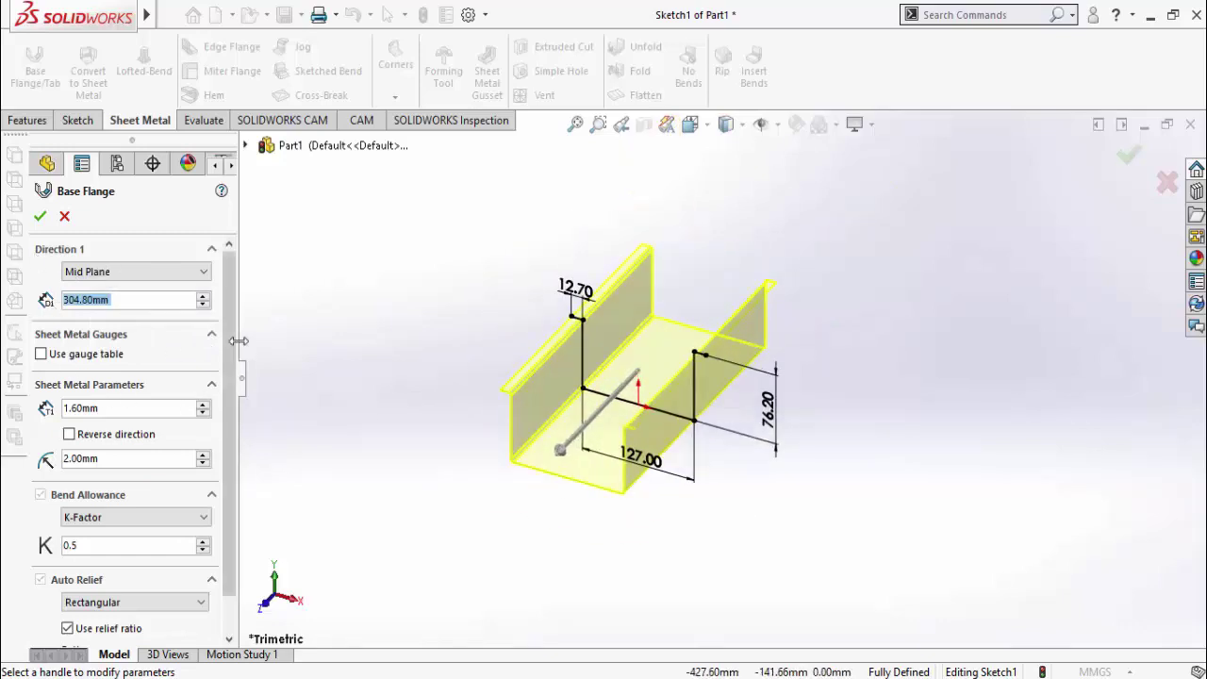
{"action": "left_click_drag", "start_coordinate": [234, 347], "coordinate": [234, 382]}
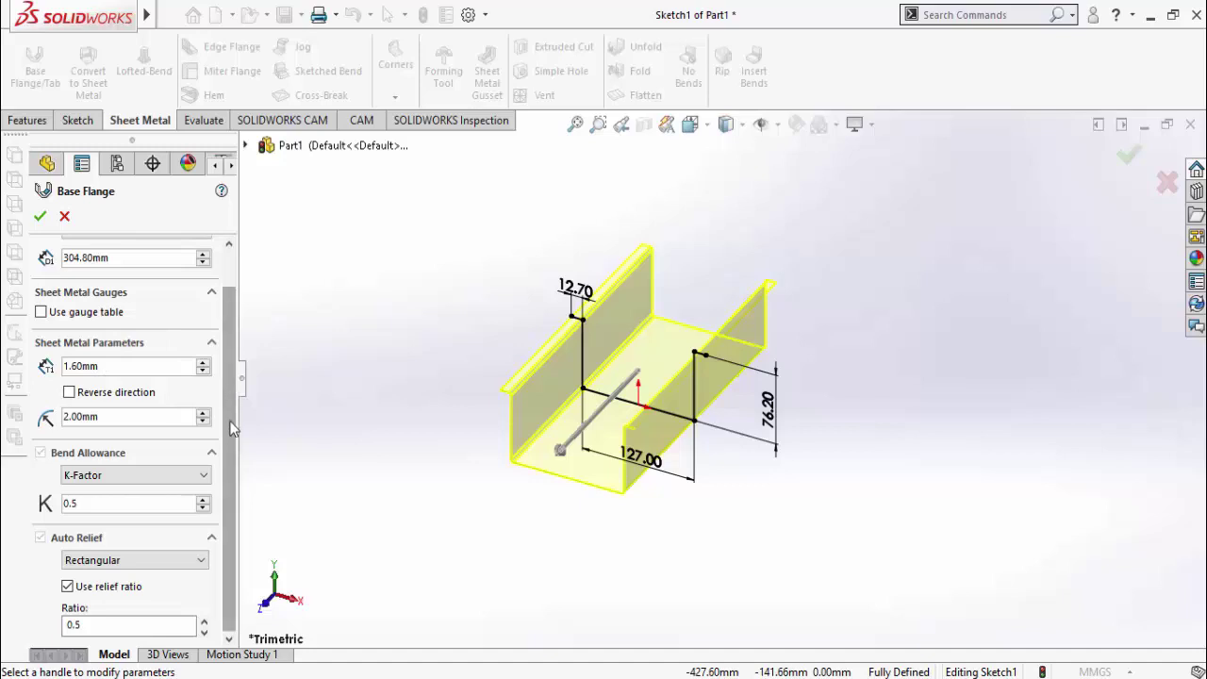
{"action": "scroll", "coordinate": [552, 450], "scroll_direction": "down", "scroll_amount": 2}
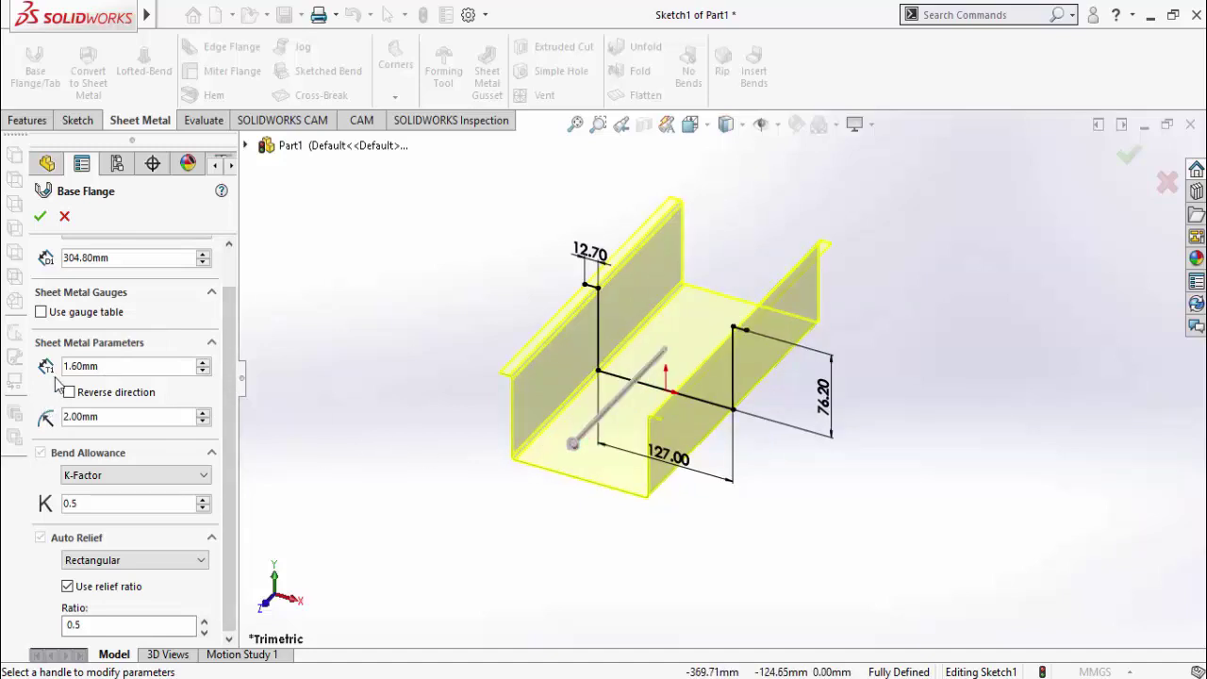
{"action": "left_click", "coordinate": [40, 217]}
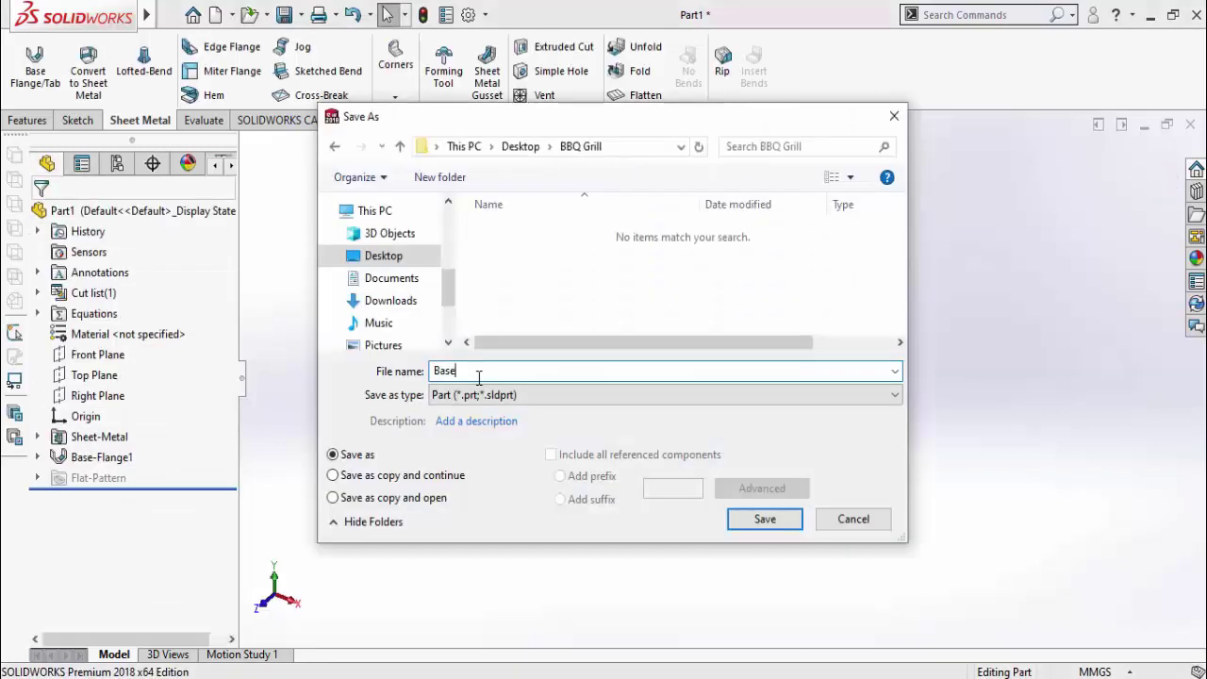
Save the part as Base in the BBQ Grill folder and create a new part document
{"action": "key", "text": "Return"}
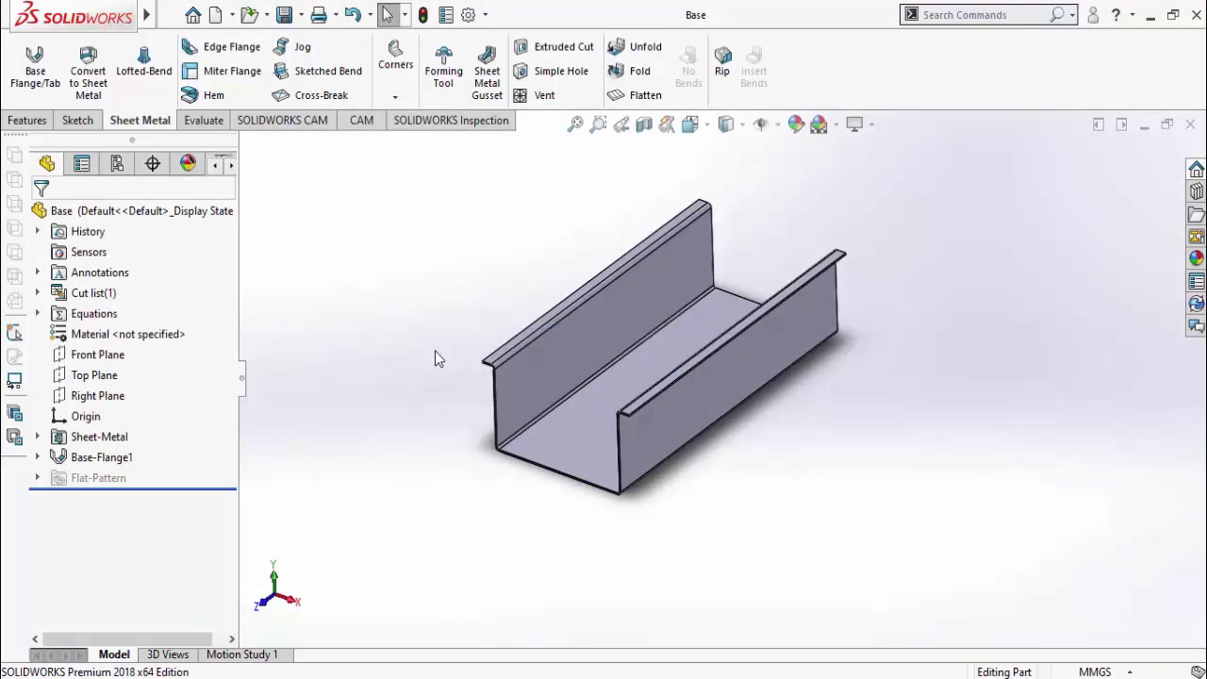
{"action": "key", "text": "ctrl+n"}
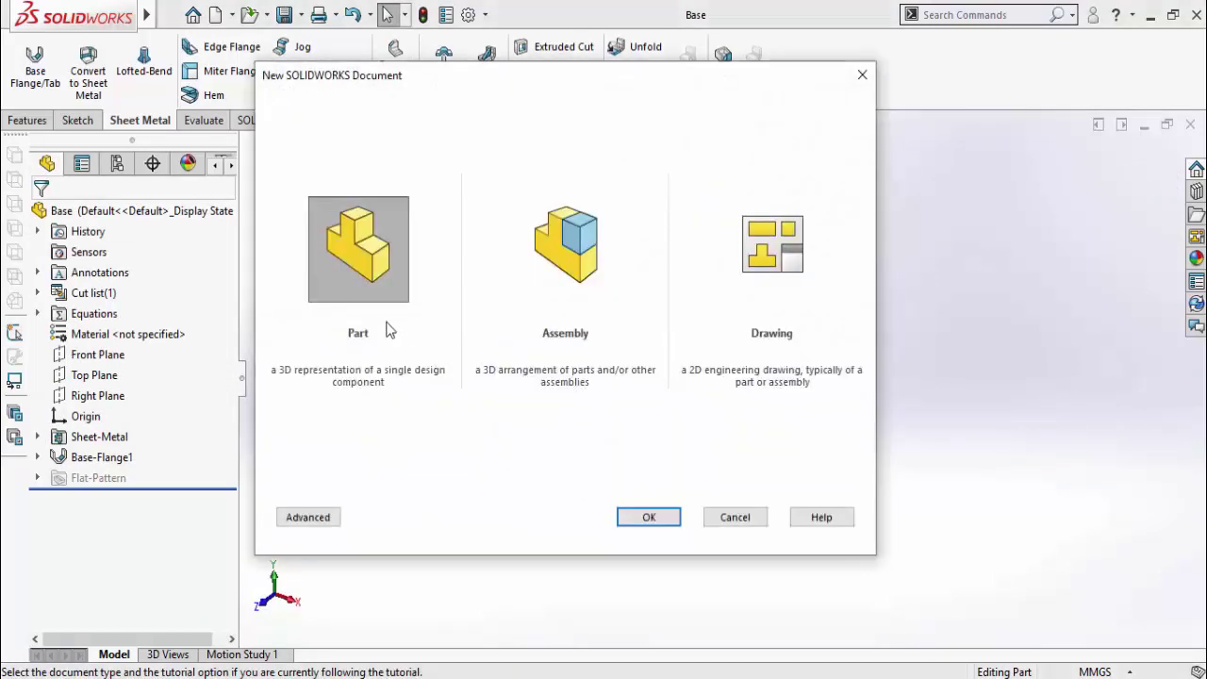
{"action": "double_click", "coordinate": [356, 278]}
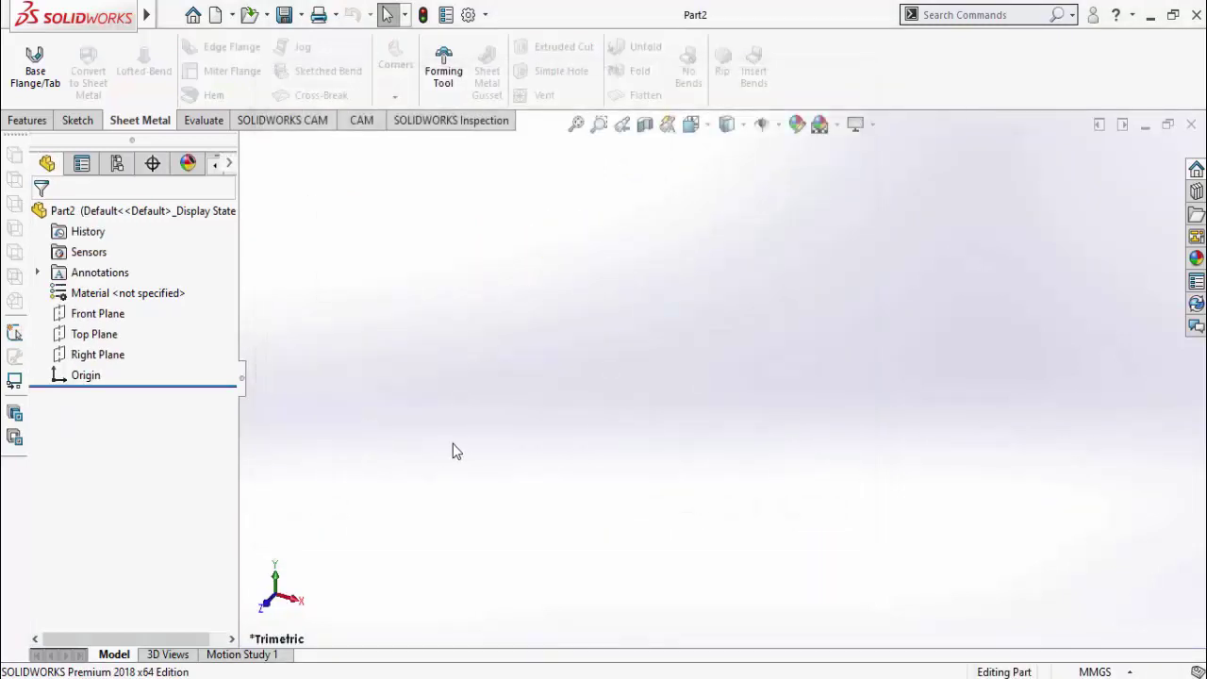
Sketch an inverted U of three connected lines on the Front Plane, its top line through the origin and legs about 24 mm long
{"action": "left_click", "coordinate": [112, 317]}
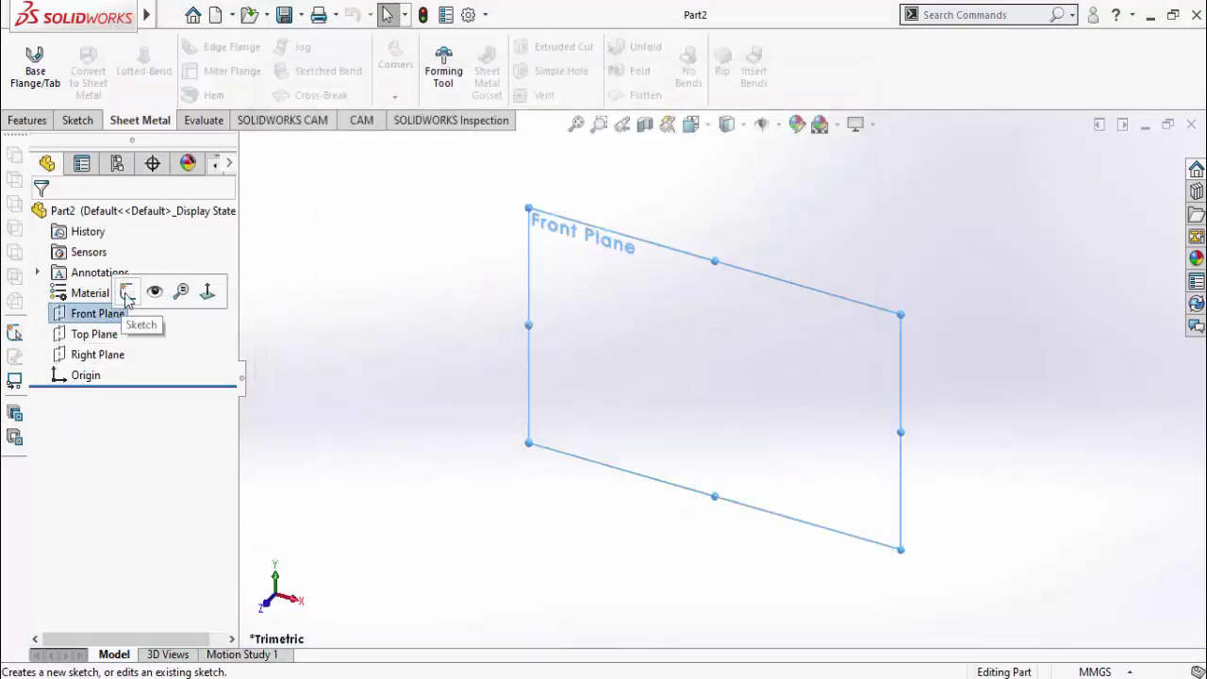
{"action": "left_click", "coordinate": [127, 294]}
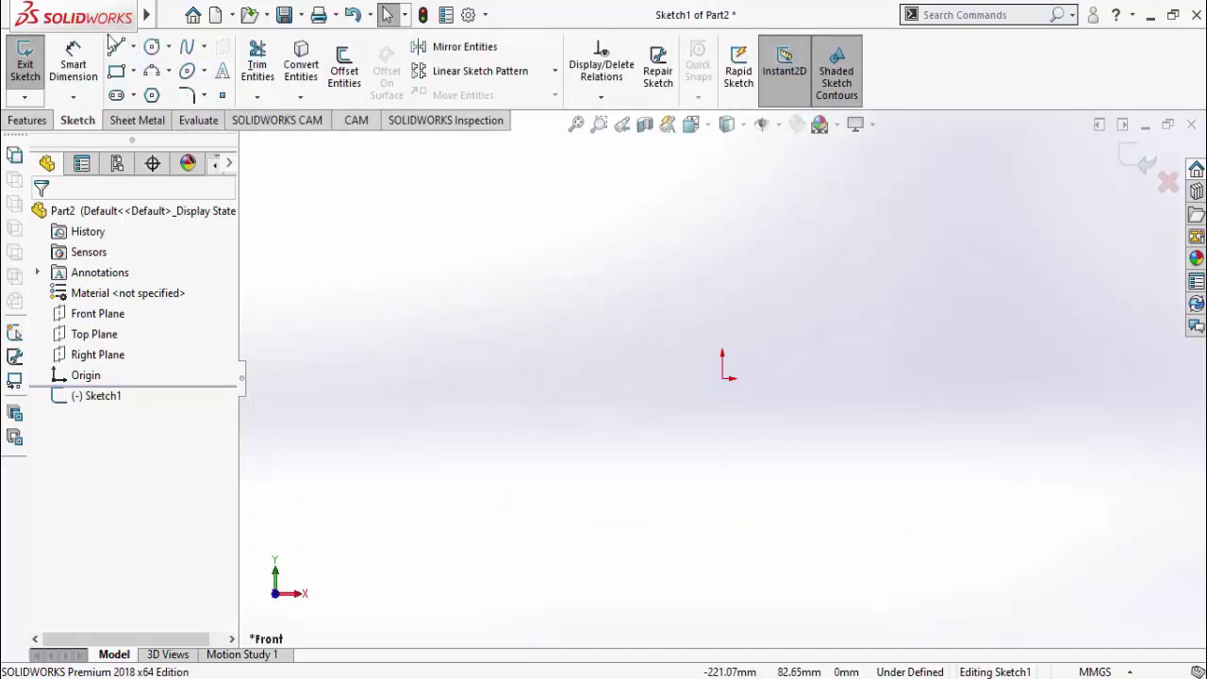
{"action": "left_click", "coordinate": [116, 49]}
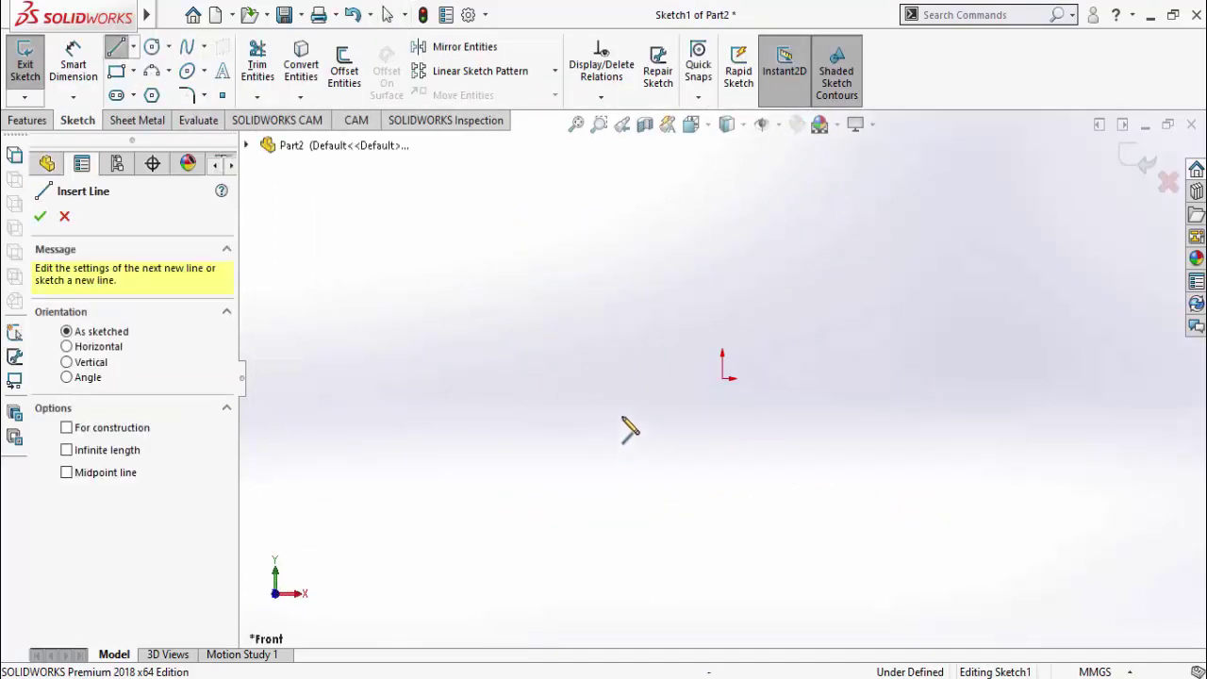
{"action": "left_click", "coordinate": [617, 431]}
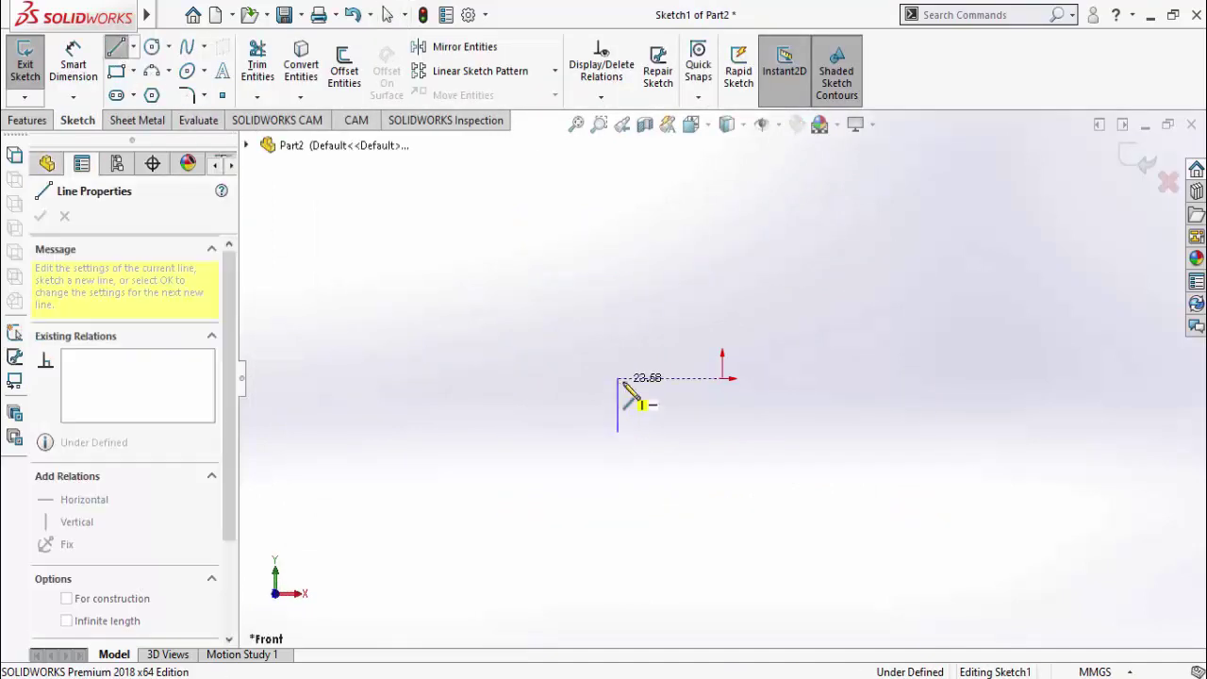
{"action": "left_click", "coordinate": [617, 378]}
{"action": "left_click", "coordinate": [916, 378]}
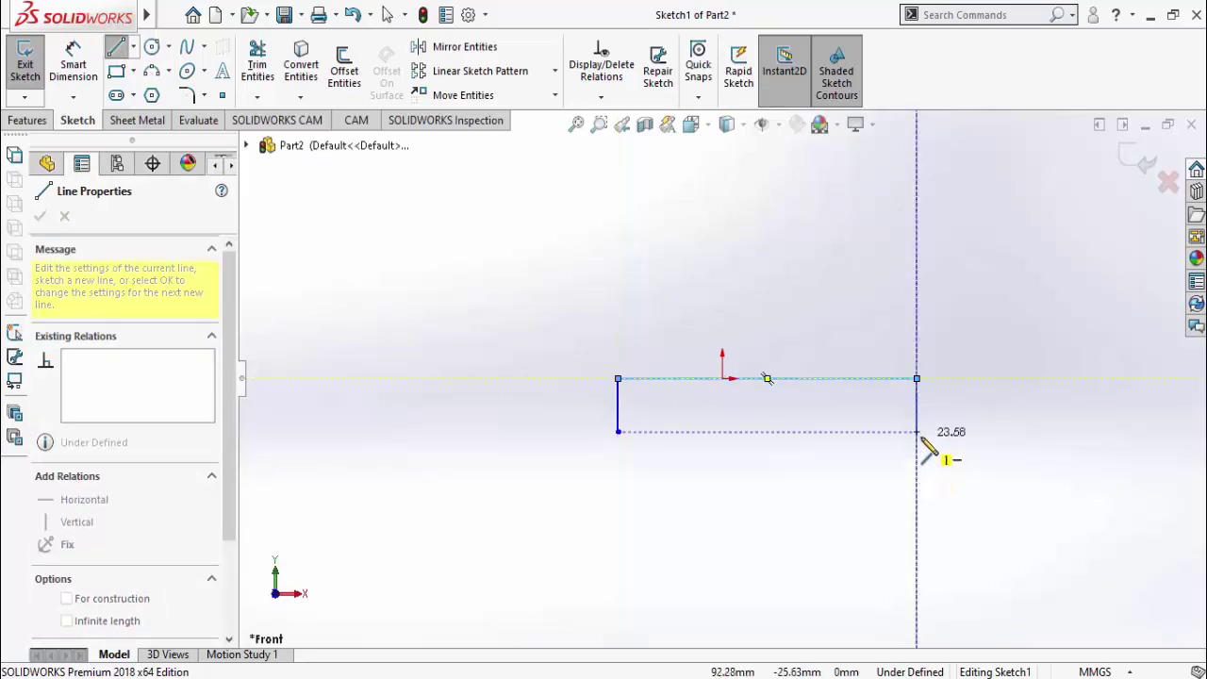
{"action": "left_click", "coordinate": [917, 430]}
{"action": "key", "text": "Escape"}
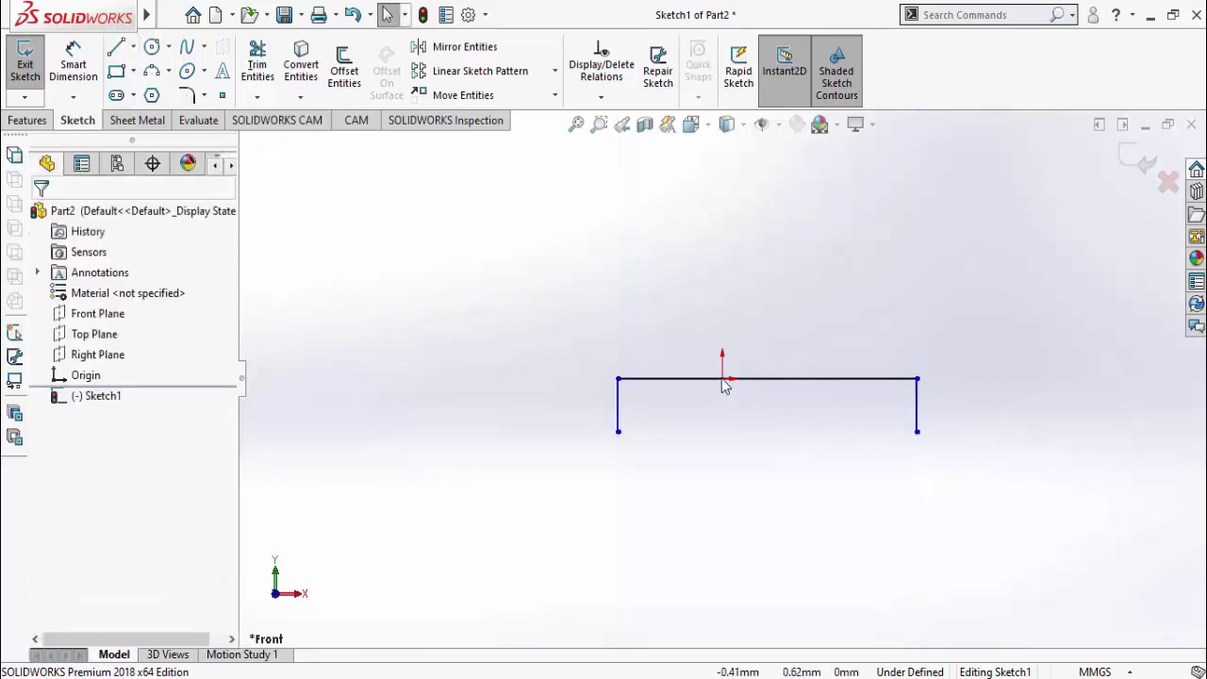
Add a Midpoint relation between the origin and the inverted U's top line
{"action": "left_click", "coordinate": [722, 379]}
{"action": "left_click", "coordinate": [772, 380], "text": "ctrl"}
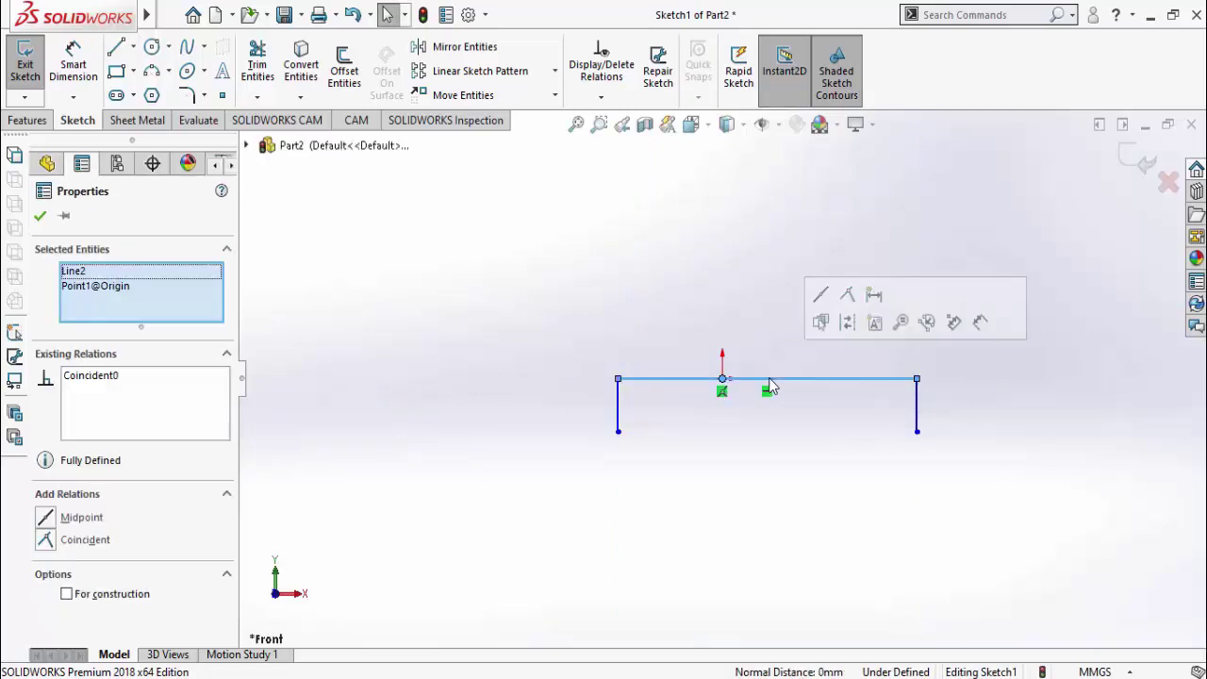
{"action": "left_click", "coordinate": [820, 295]}
{"action": "left_click", "coordinate": [747, 462]}
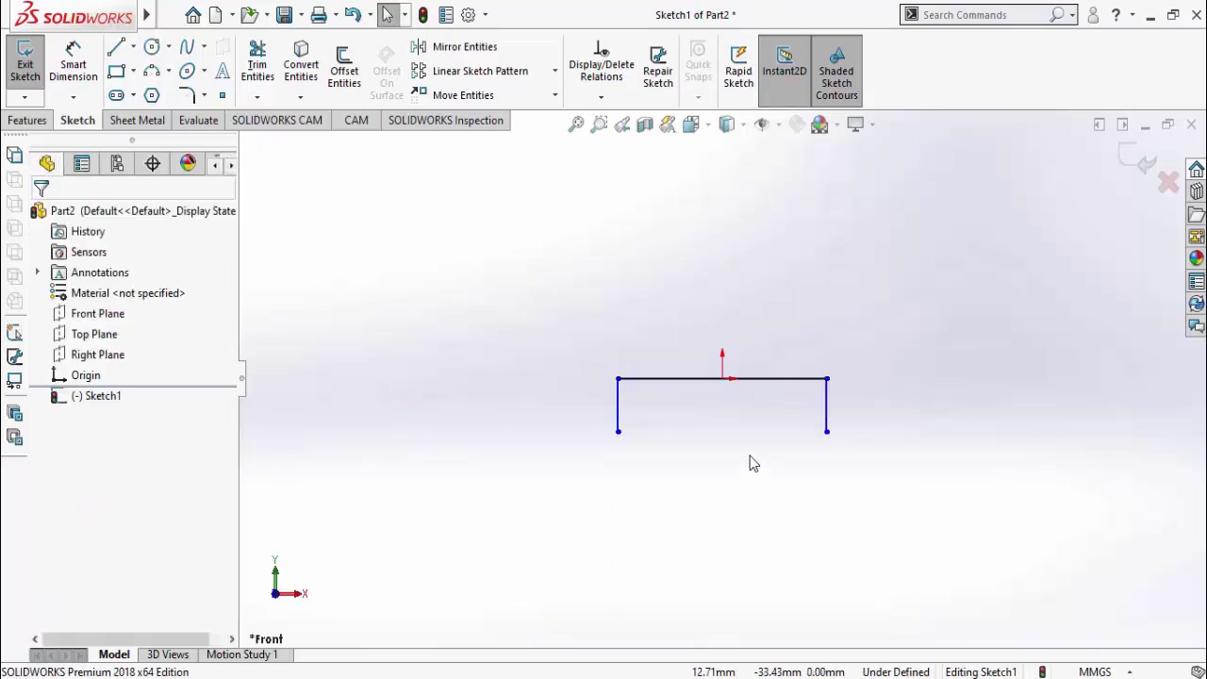
Make the inverted U's two vertical legs equal in length
{"action": "left_click_drag", "start_coordinate": [957, 415], "coordinate": [532, 460]}
{"action": "left_click", "coordinate": [710, 374]}
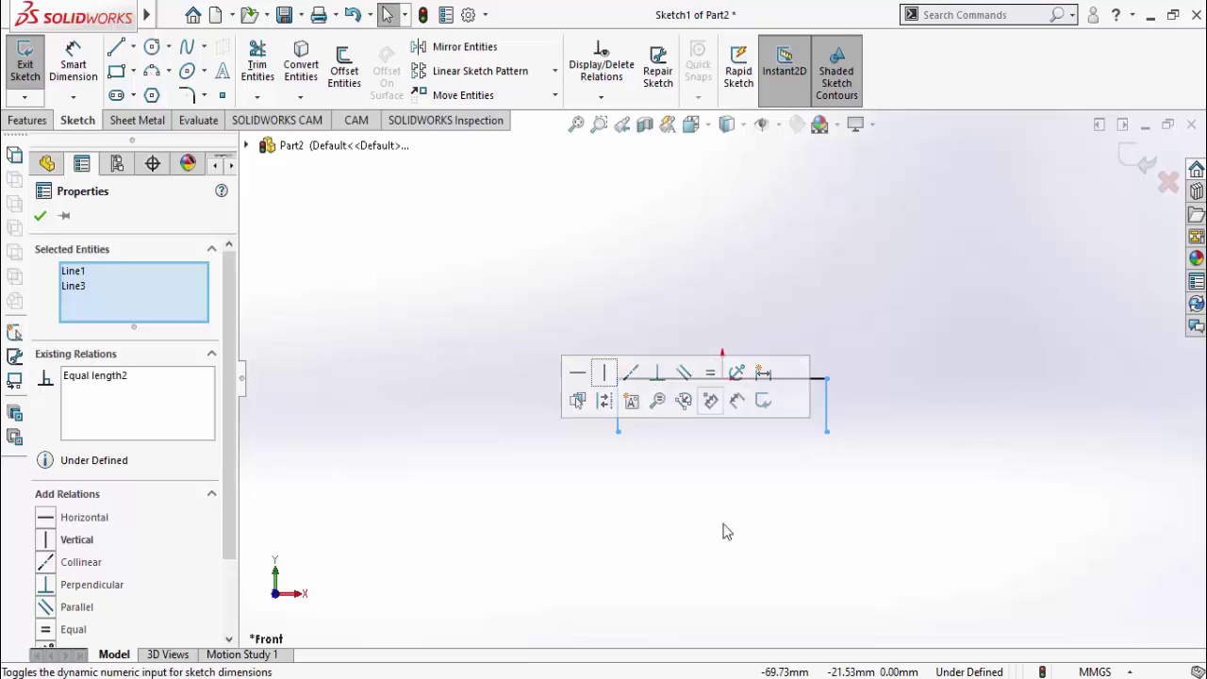
{"action": "left_click", "coordinate": [727, 553]}
Dimension the length of the inverted U's left leg as 1 in
{"action": "right_click_drag", "start_coordinate": [611, 553], "coordinate": [609, 539]}
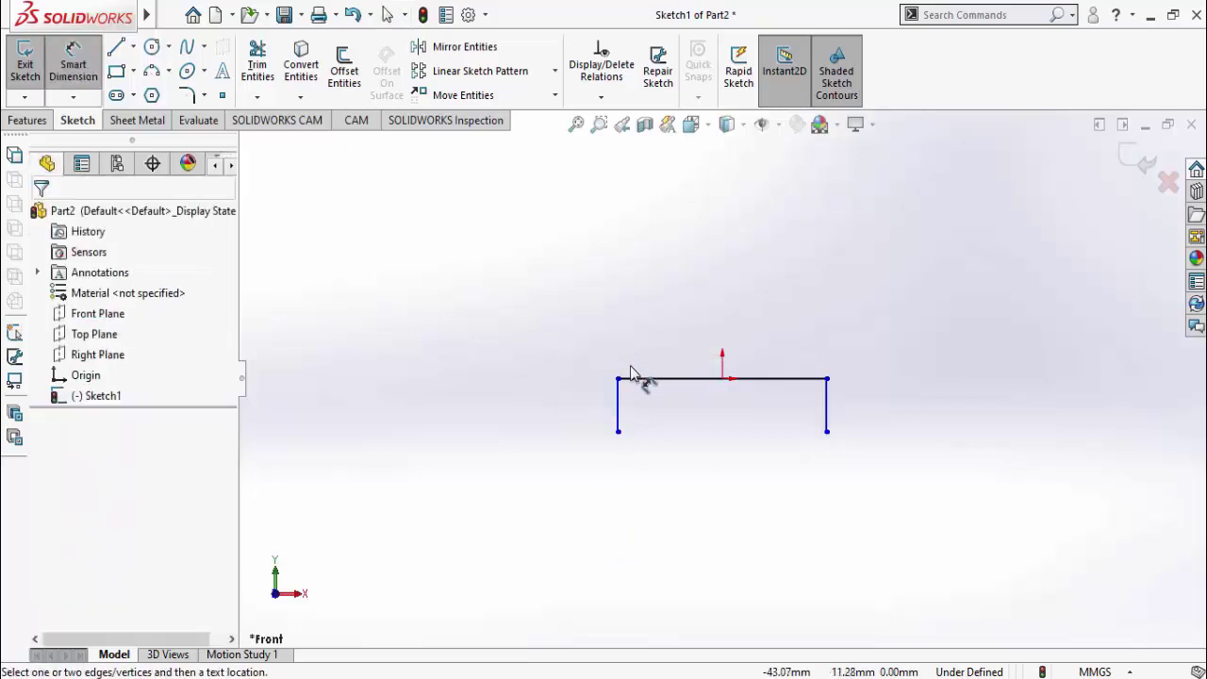
{"action": "left_click", "coordinate": [618, 402]}
{"action": "left_click", "coordinate": [618, 405]}
{"action": "left_click", "coordinate": [552, 400]}
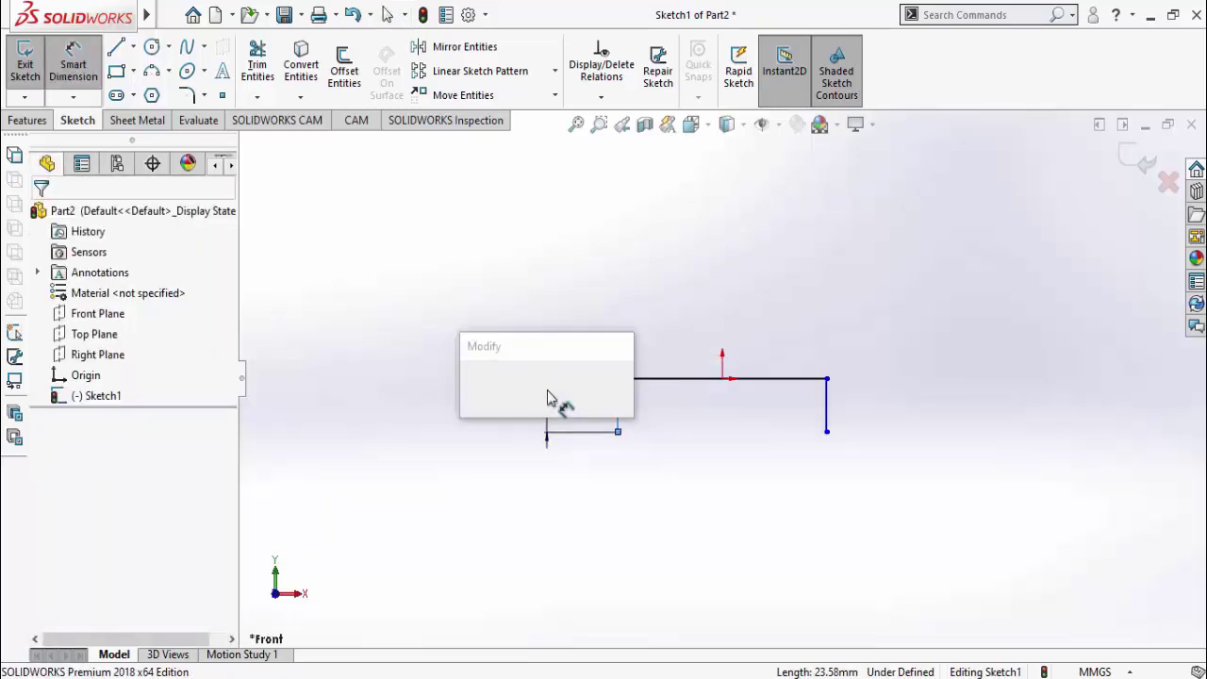
{"action": "type", "text": "1in"}
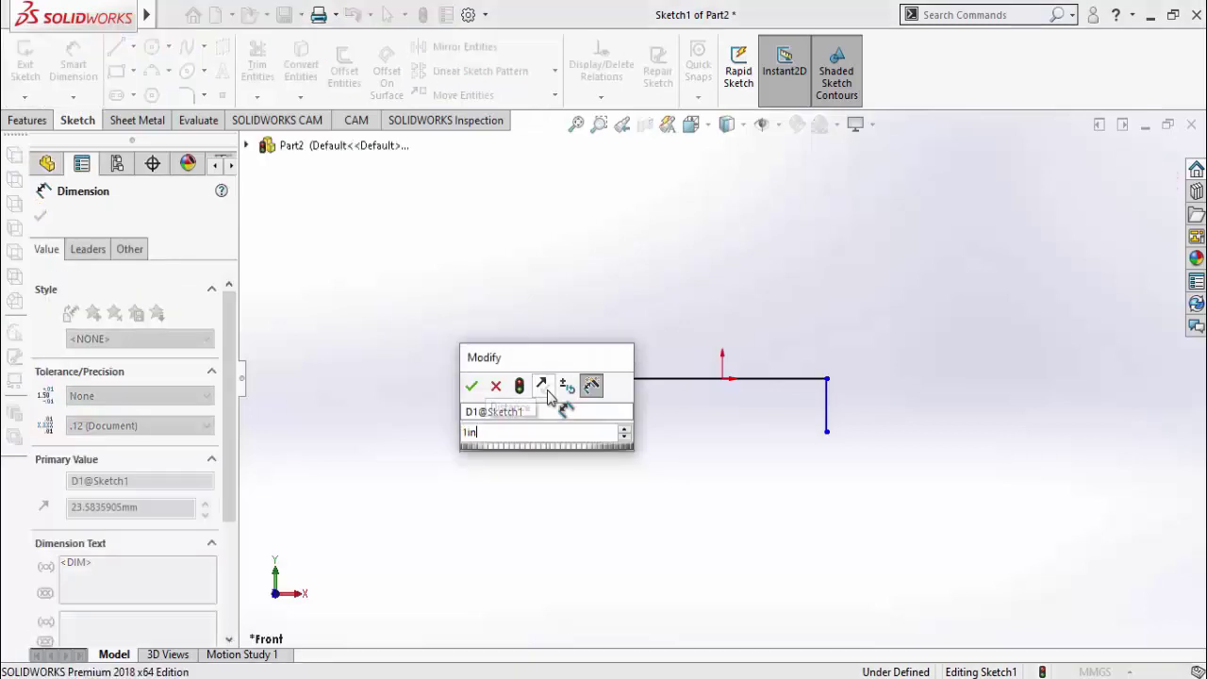
{"action": "key", "text": "Return"}
{"action": "left_click", "coordinate": [781, 557]}
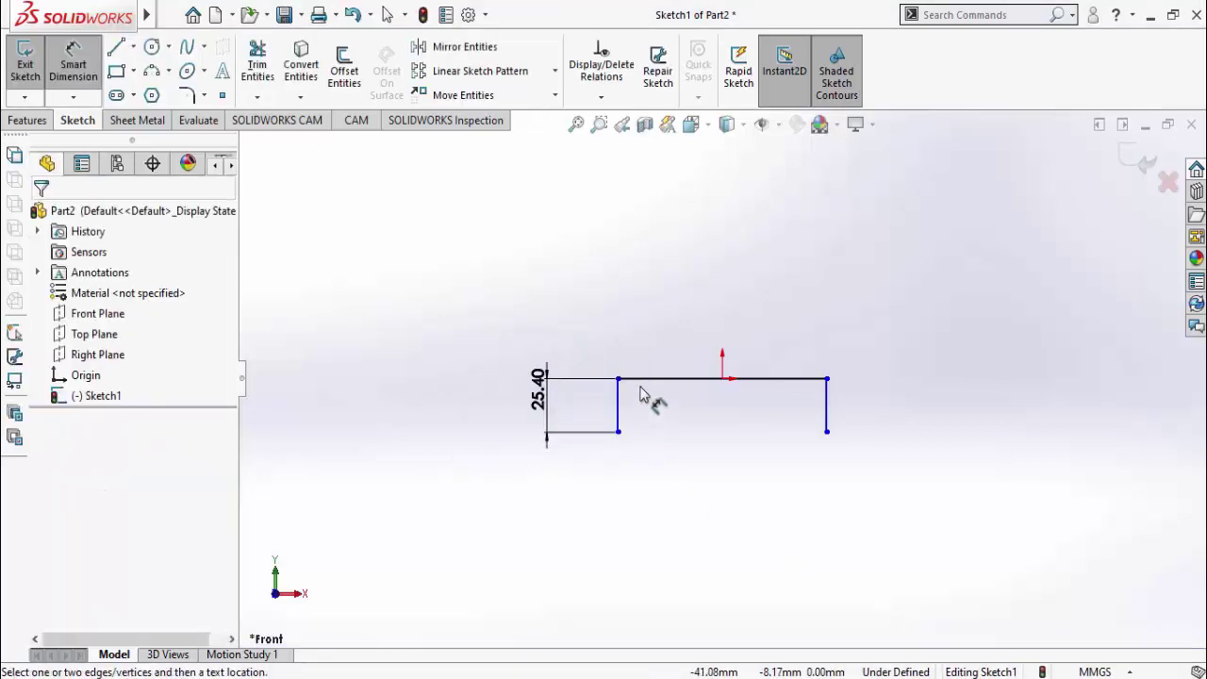
Dimension the length of the inverted U's top line as 5 in
{"action": "left_click", "coordinate": [660, 378]}
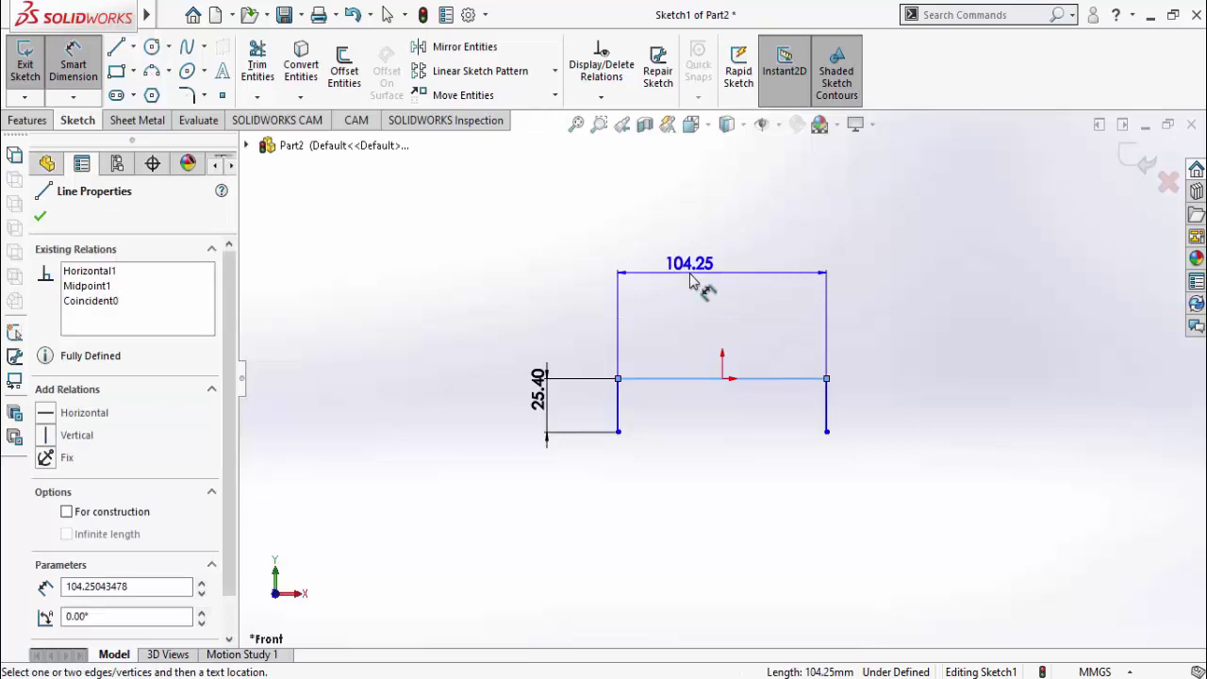
{"action": "left_click", "coordinate": [691, 281]}
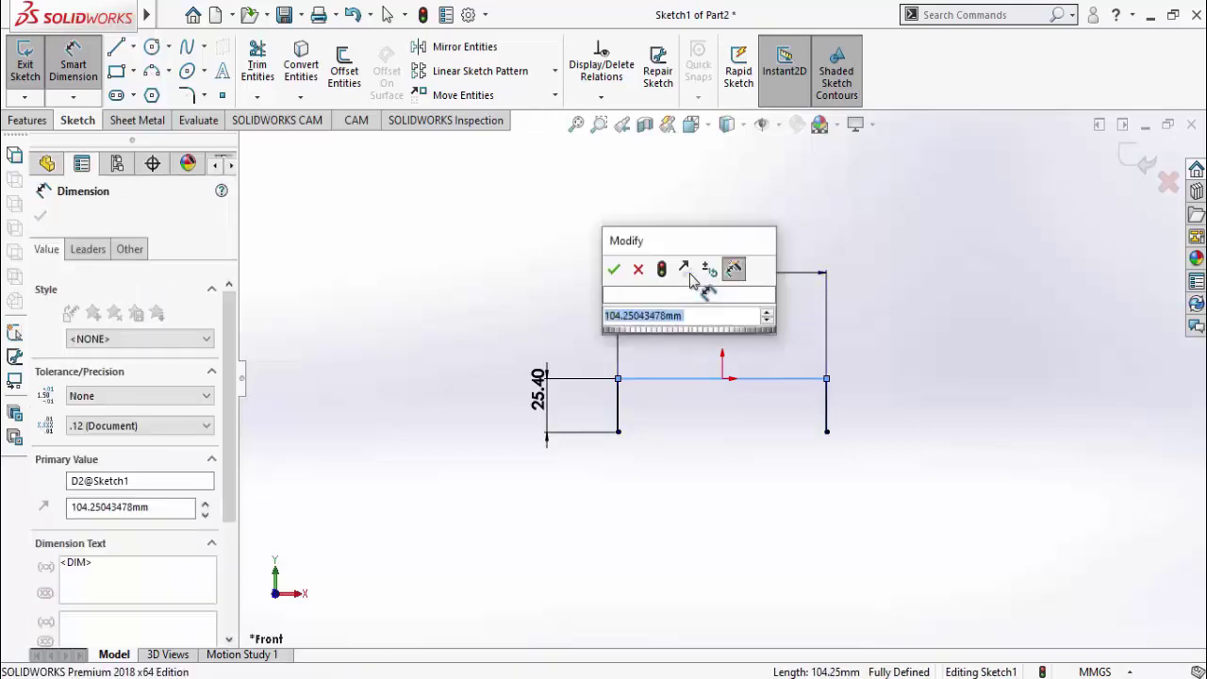
{"action": "type", "text": "5in"}
{"action": "key", "text": "Return"}
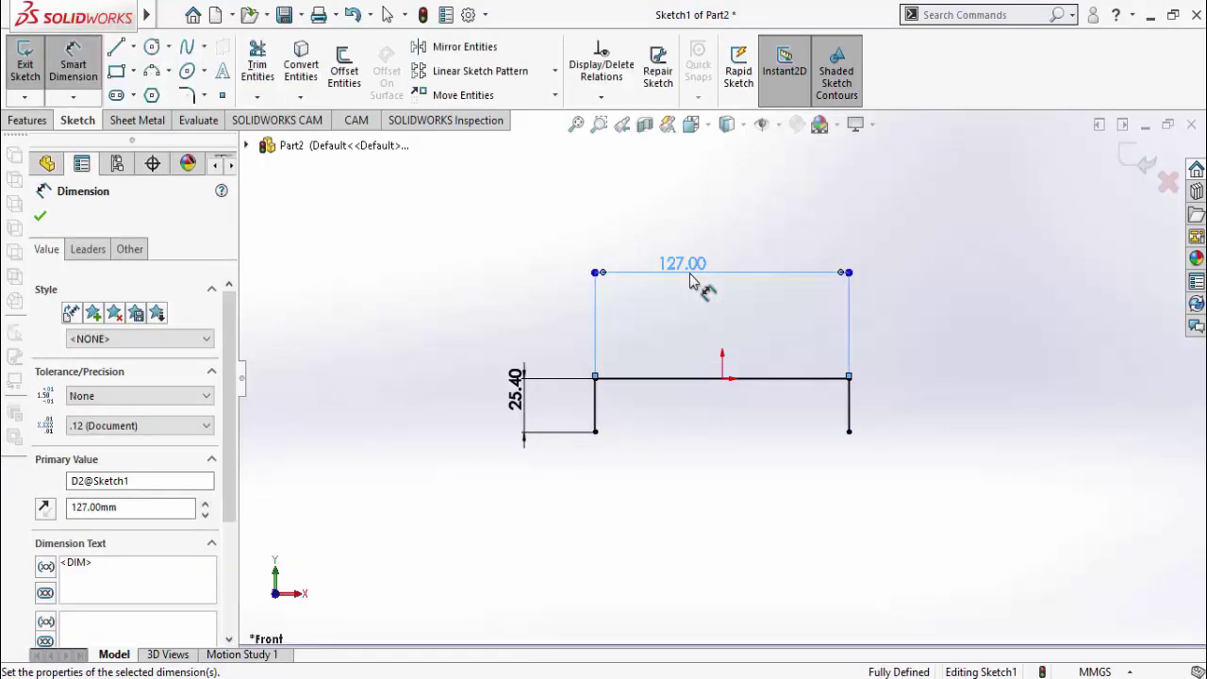
{"action": "left_click", "coordinate": [727, 336]}
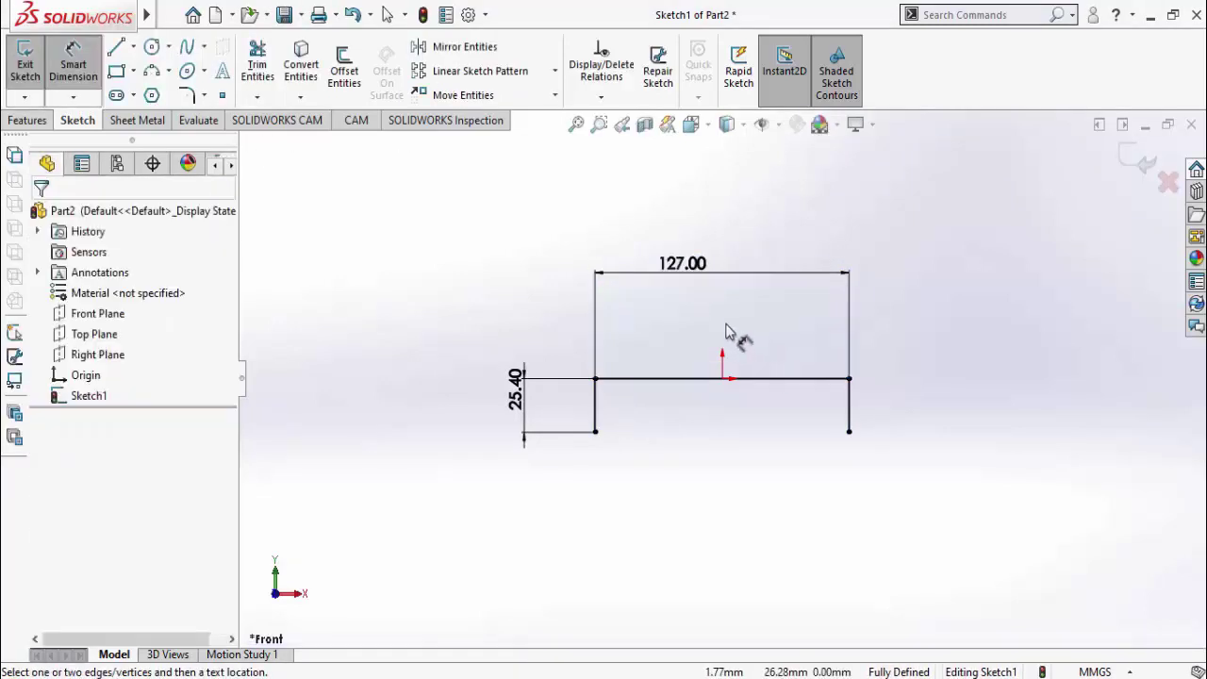
Set the length of the inverted U's top line to 117 mm
{"action": "double_click", "coordinate": [684, 272]}
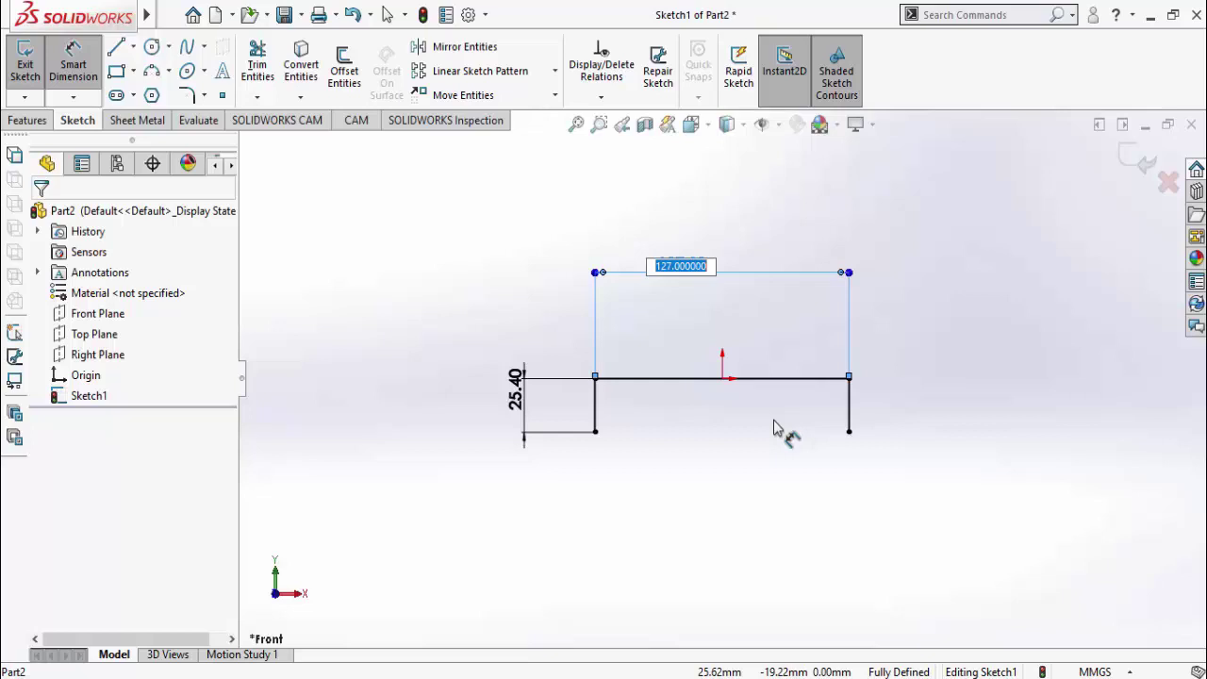
{"action": "type", "text": "117"}
{"action": "key", "text": "Return"}
{"action": "left_click", "coordinate": [741, 480]}
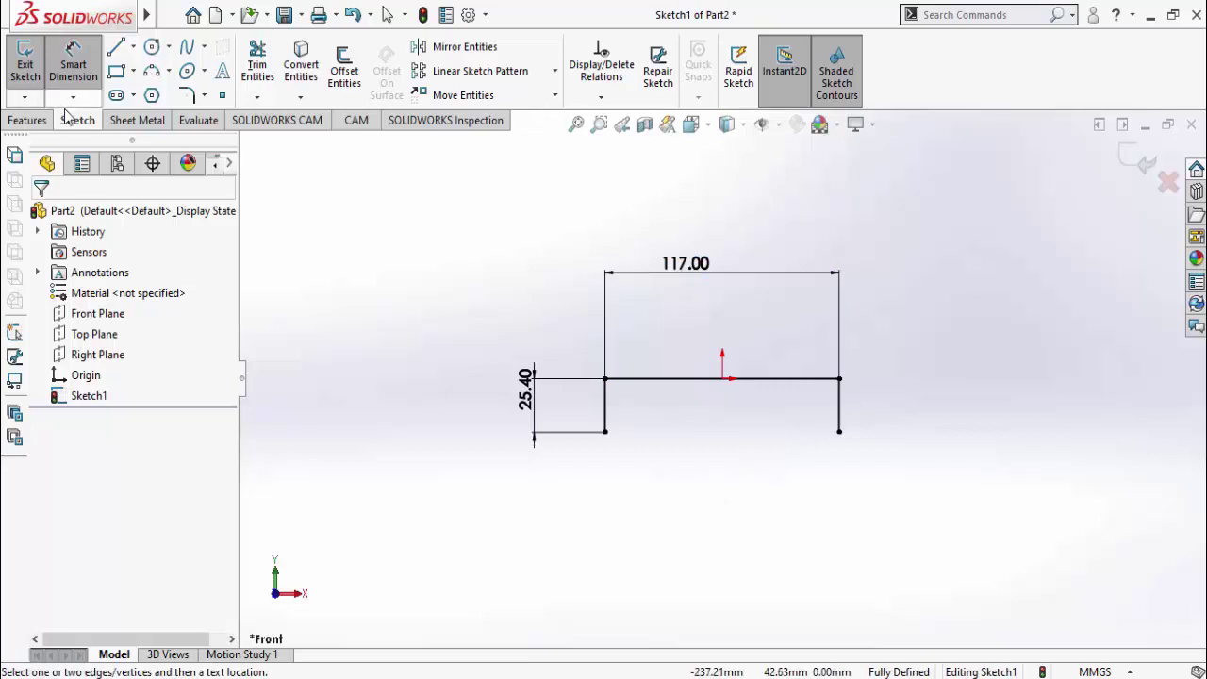
Start a sheet metal base flange from the inverted U sketch with a Mid Plane end condition
{"action": "left_click", "coordinate": [135, 120]}
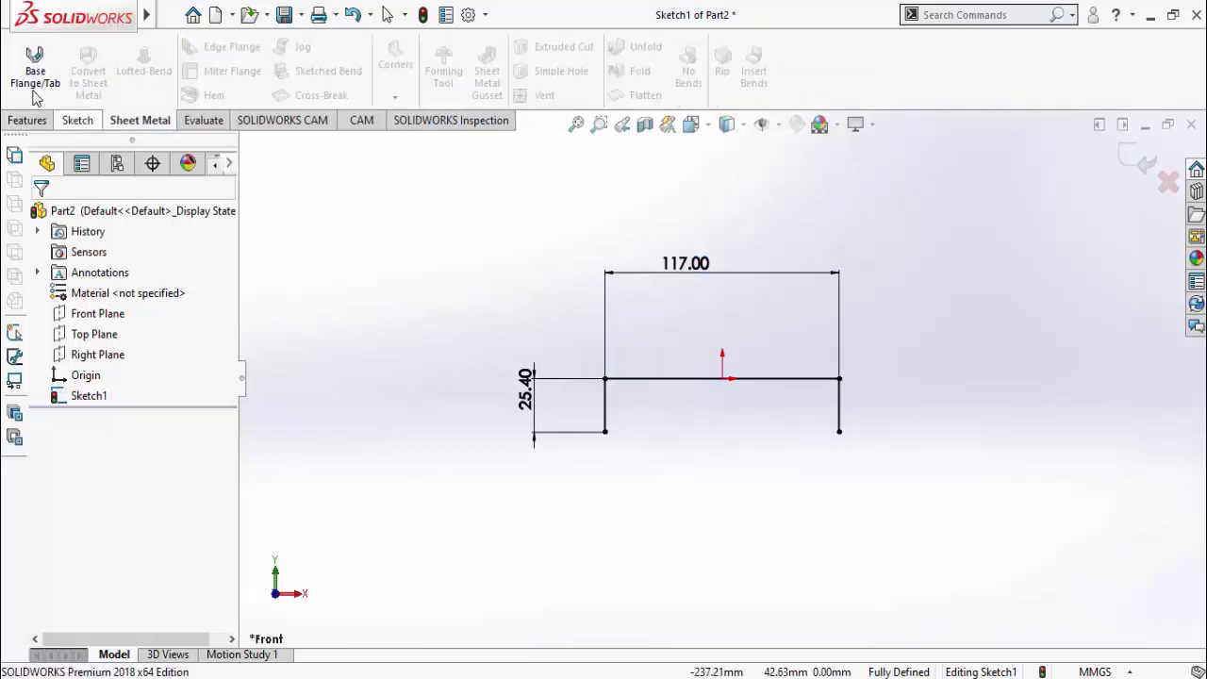
{"action": "left_click", "coordinate": [35, 75]}
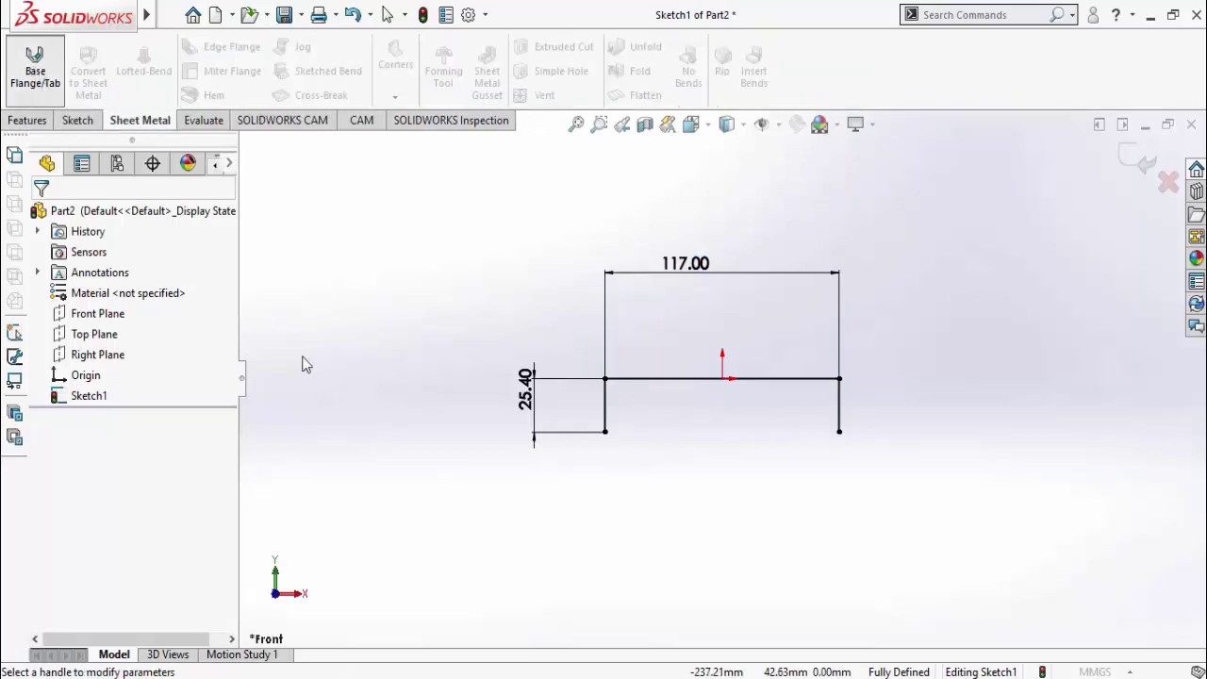
{"action": "left_click", "coordinate": [113, 275]}
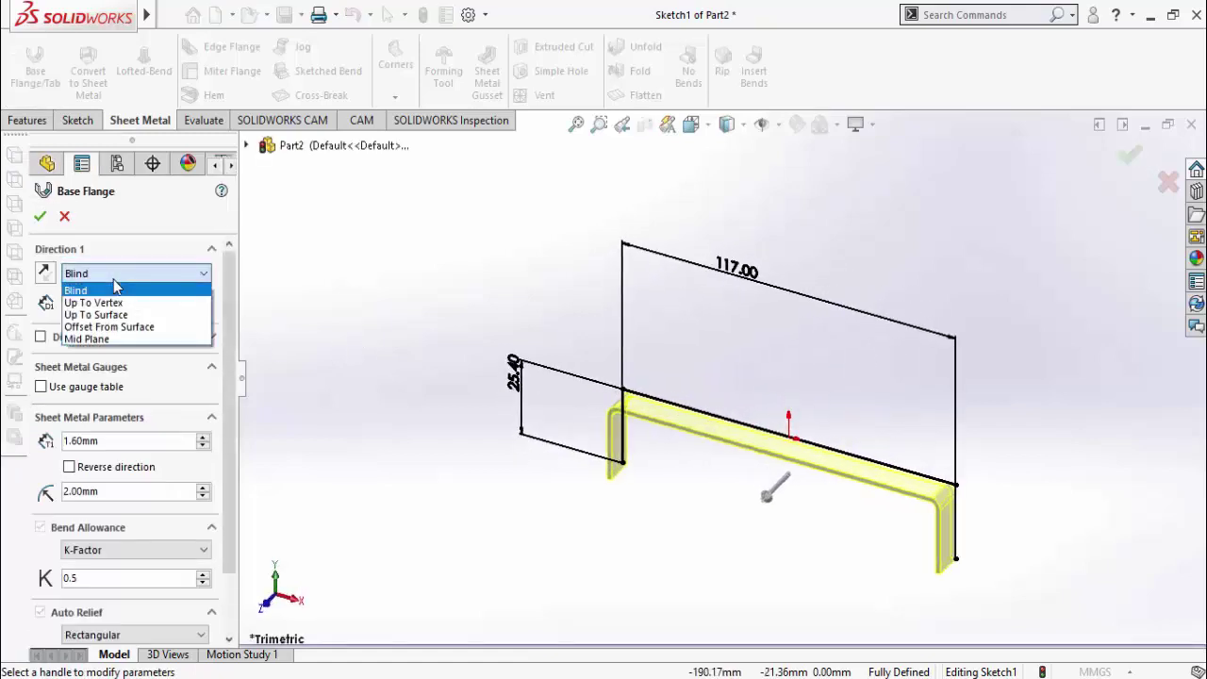
{"action": "left_click", "coordinate": [83, 340]}
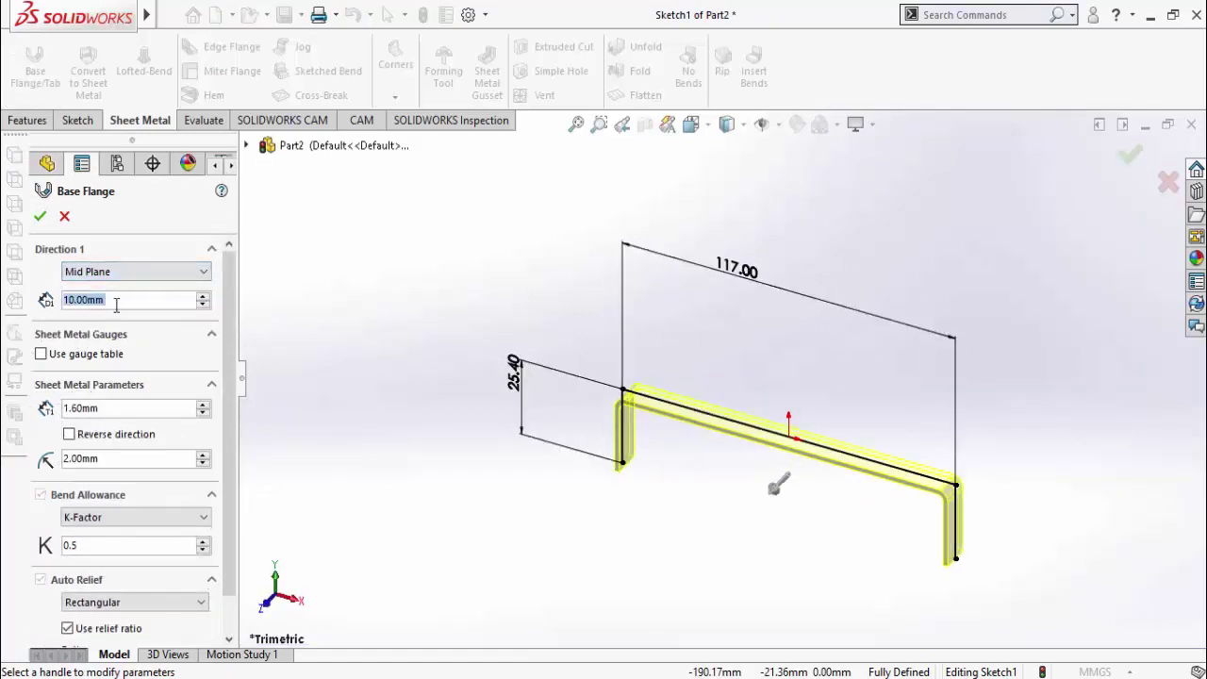
Set the base flange's depth to 12in-10mm and create the flange
{"action": "left_click", "coordinate": [117, 302]}
{"action": "type", "text": "12"}
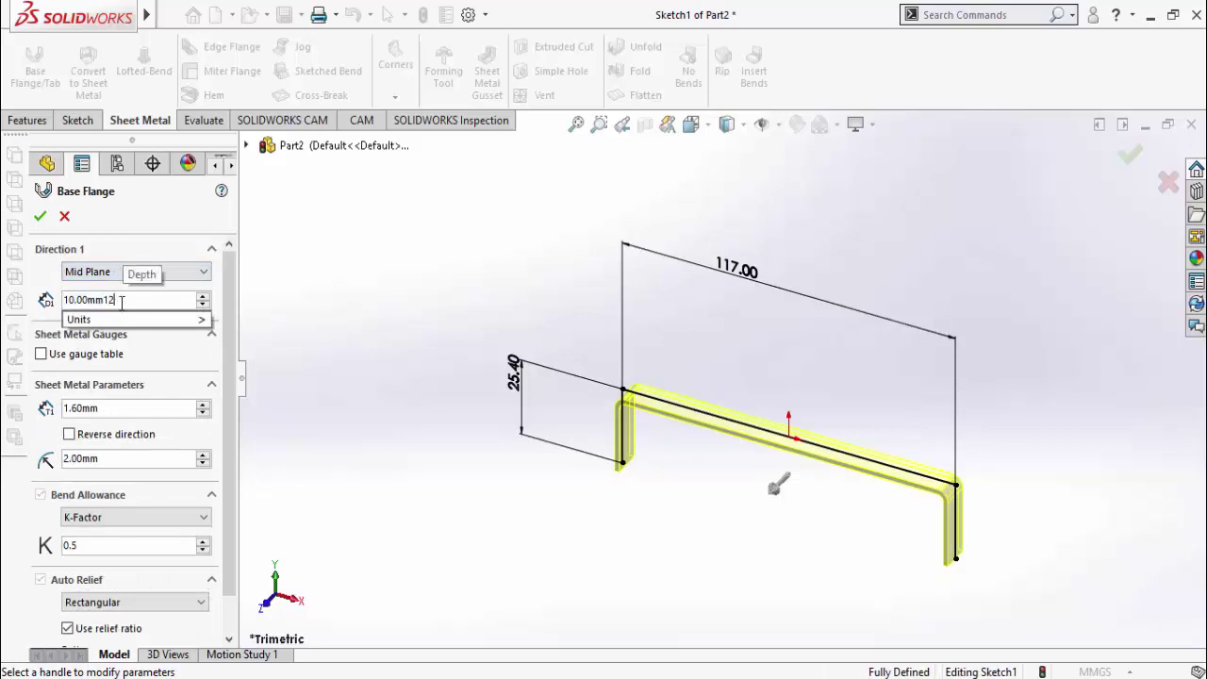
{"action": "key", "text": "ctrl+a"}
{"action": "type", "text": "12in"}
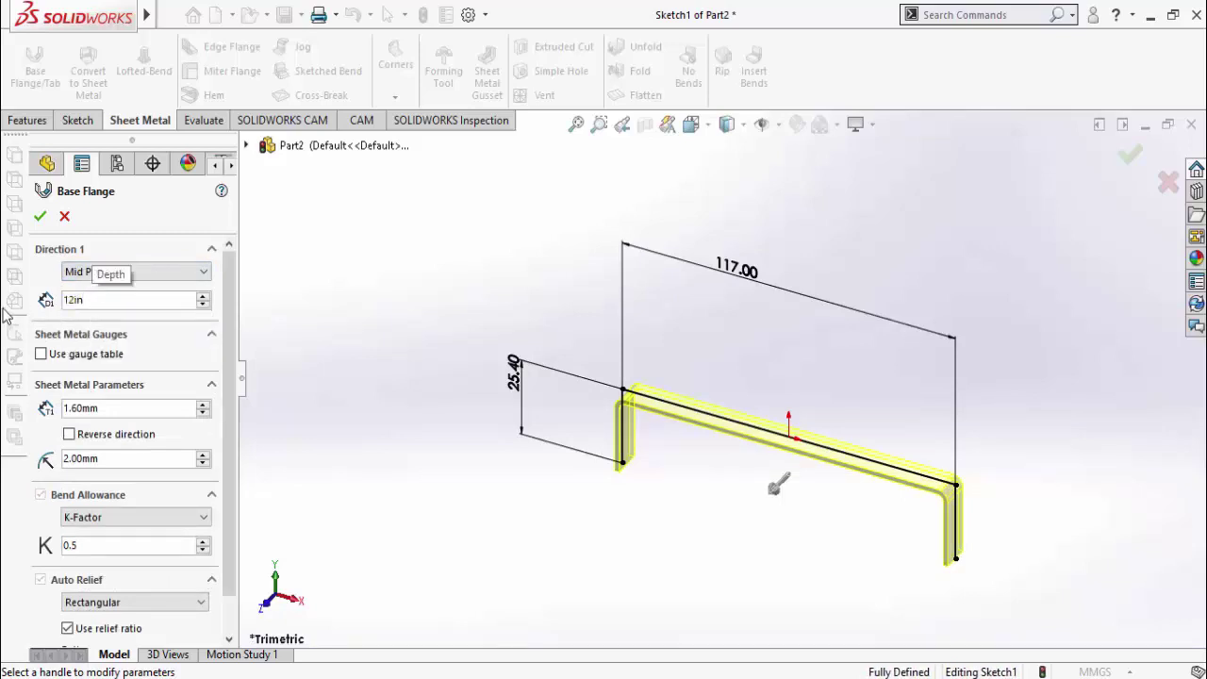
{"action": "key", "text": "Return"}
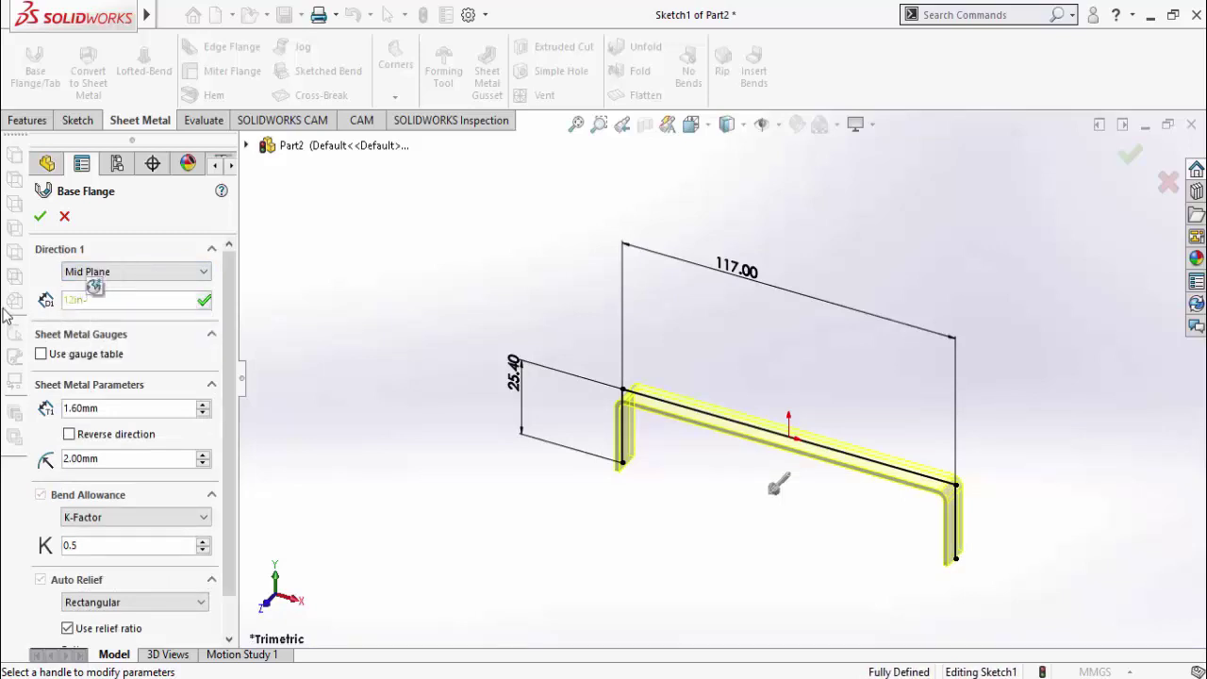
{"action": "type", "text": "-10mm"}
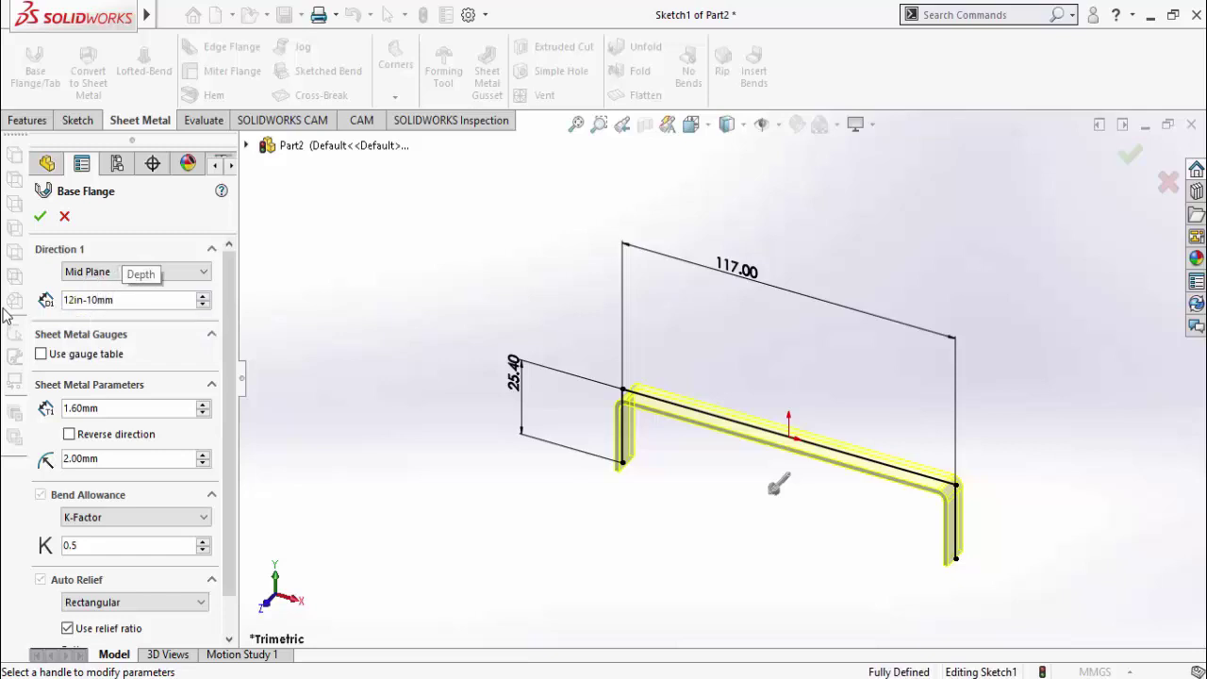
{"action": "key", "text": "Return"}
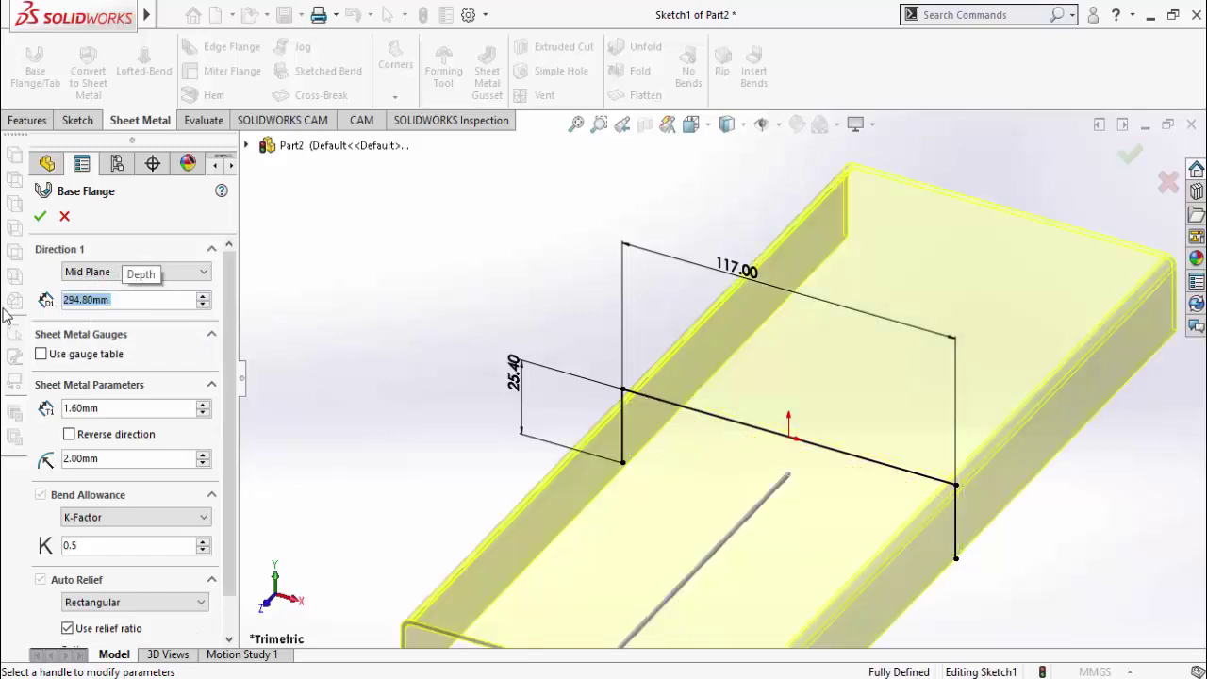
{"action": "scroll", "coordinate": [797, 528], "scroll_direction": "up", "scroll_amount": 5}
{"action": "scroll", "coordinate": [799, 529], "scroll_direction": "down", "scroll_amount": 3}
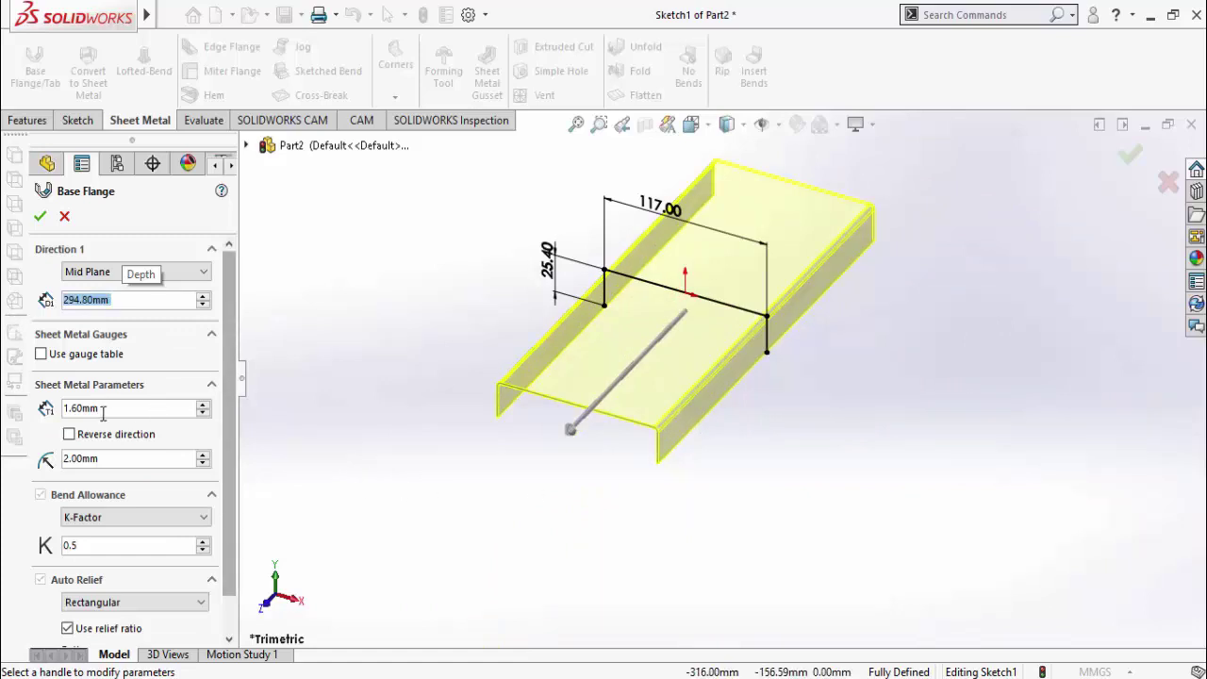
{"action": "left_click", "coordinate": [41, 219]}
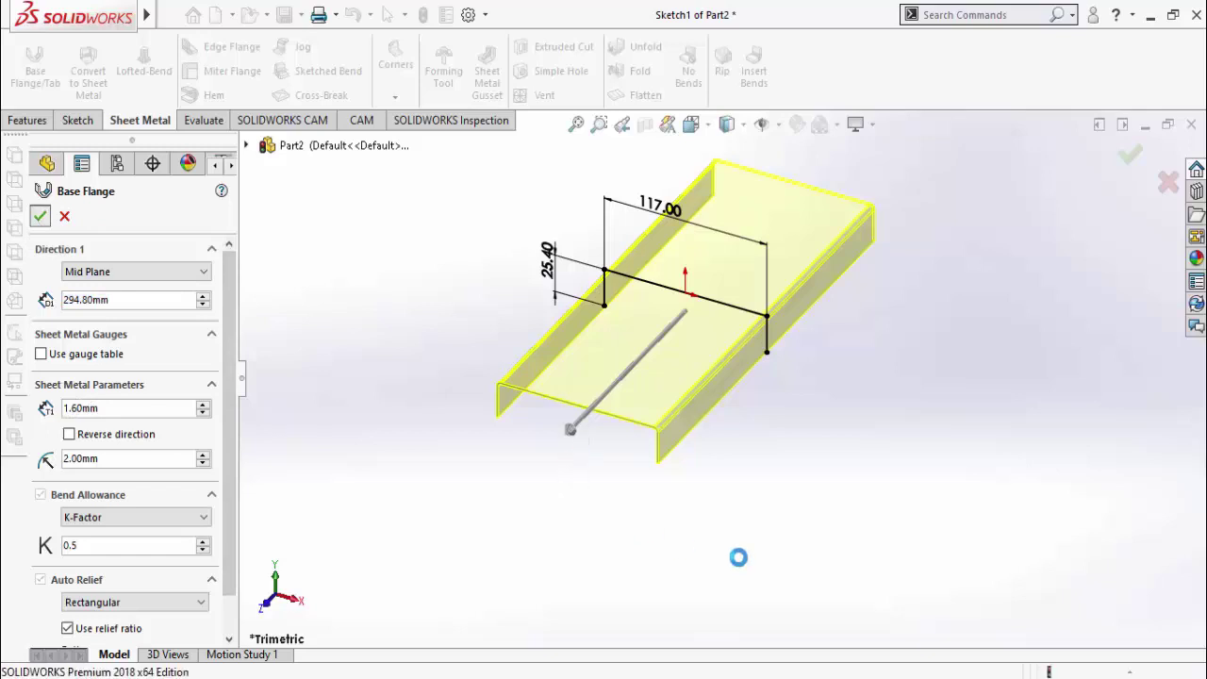
Open a new sketch on the outer face of the flange's long side leg
{"action": "middle_click_drag", "start_coordinate": [808, 481], "coordinate": [713, 406]}
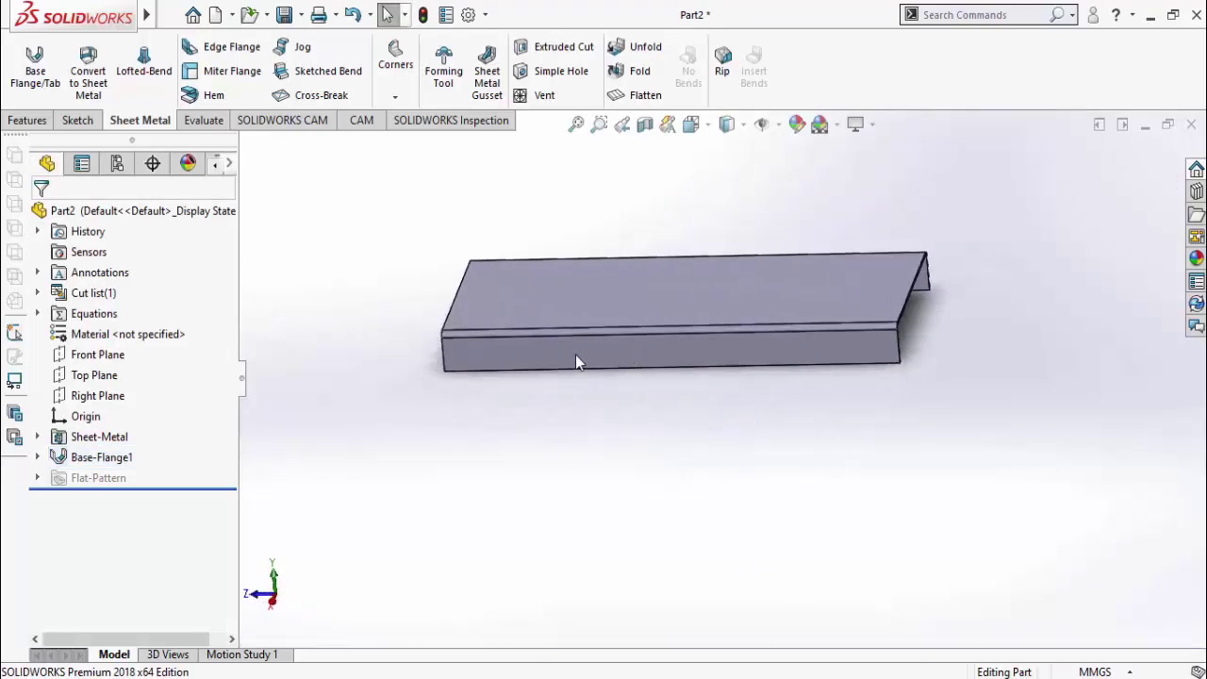
{"action": "middle_click_drag", "start_coordinate": [590, 436], "coordinate": [512, 342]}
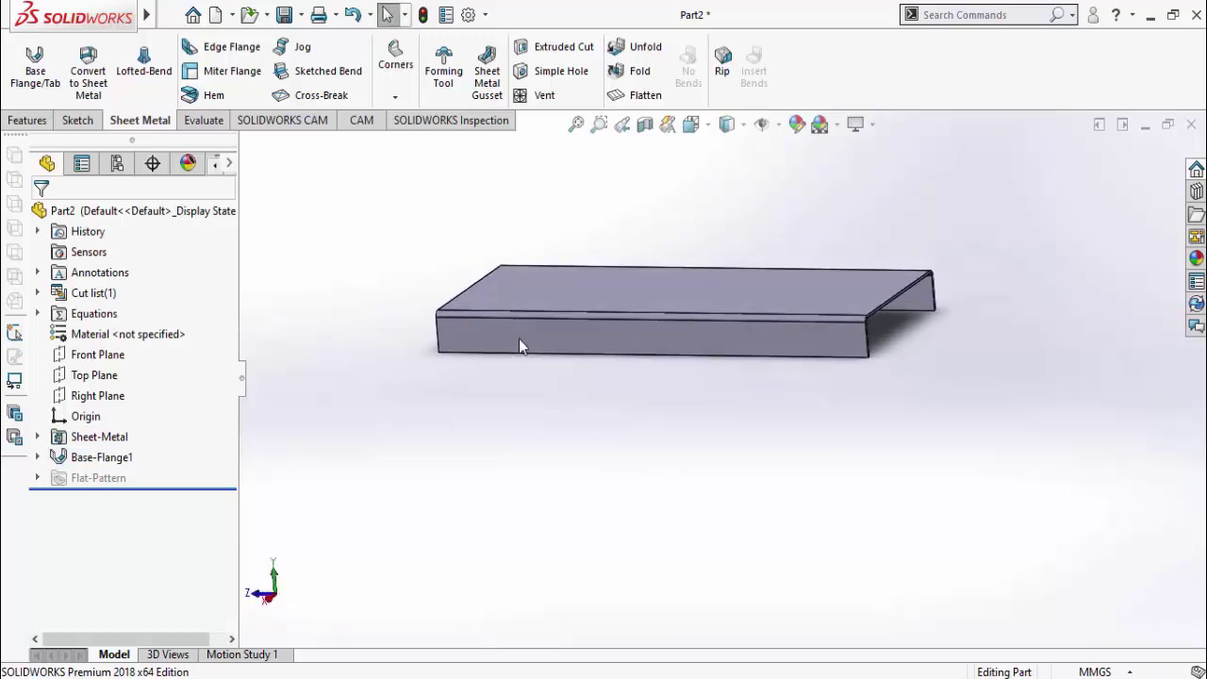
{"action": "left_click", "coordinate": [519, 340]}
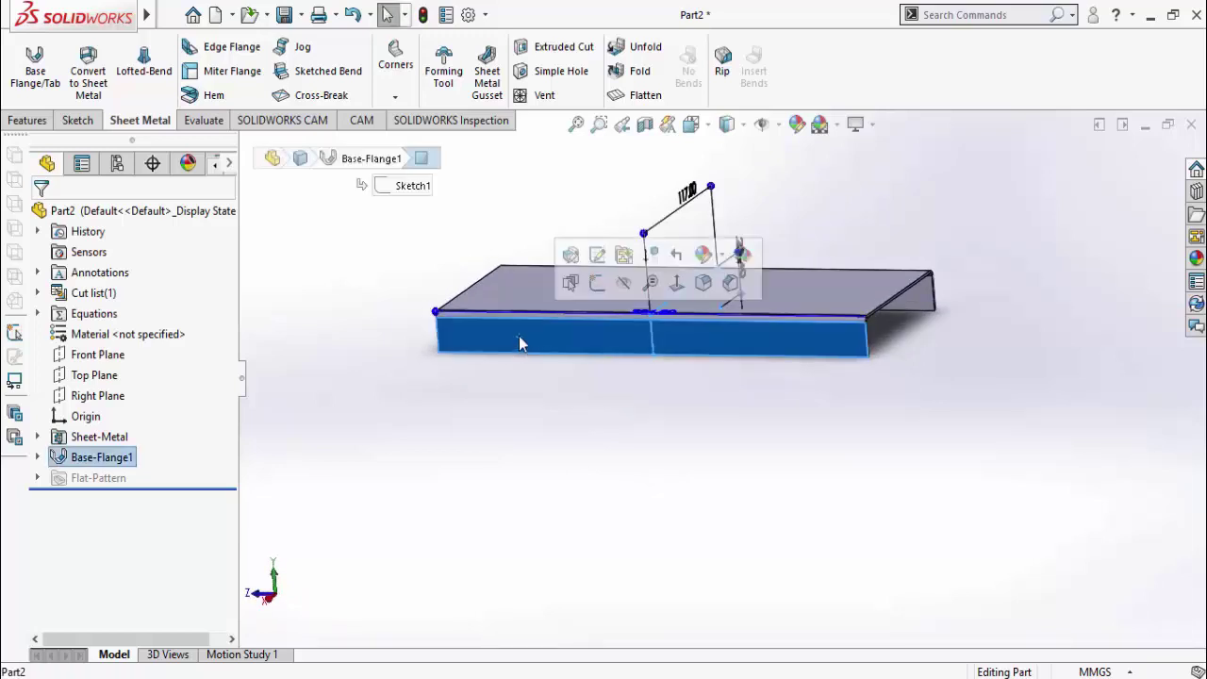
{"action": "left_click", "coordinate": [598, 280]}
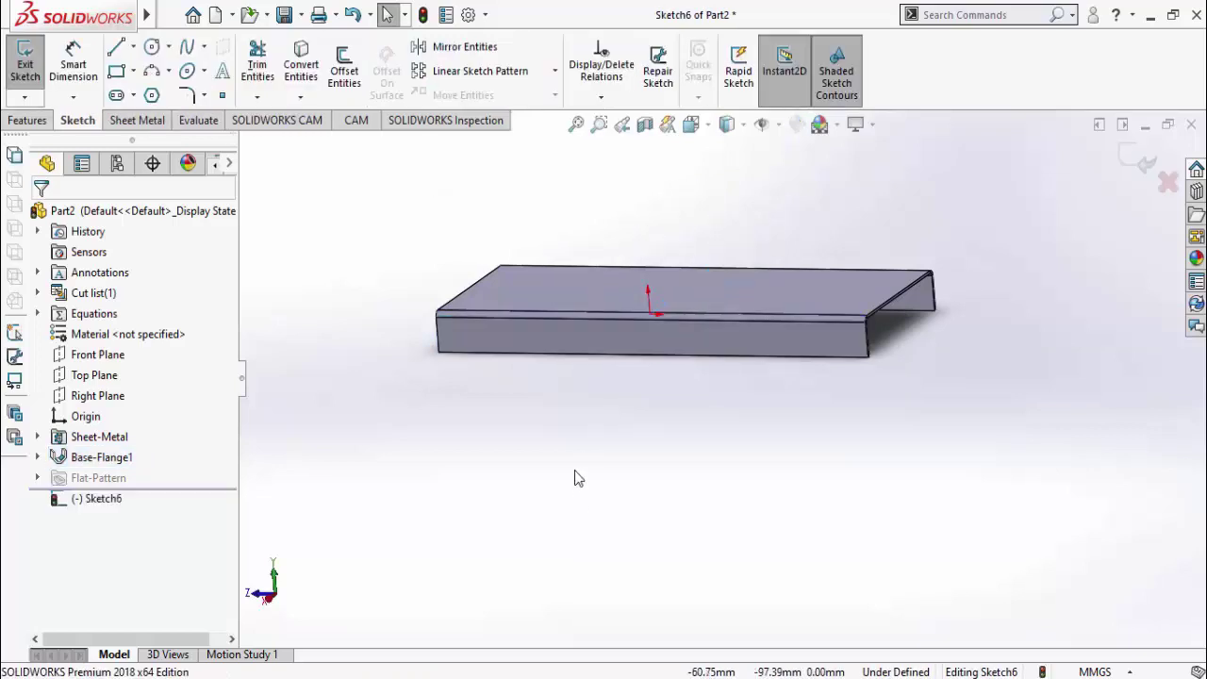
{"action": "key", "text": "ctrl+8"}
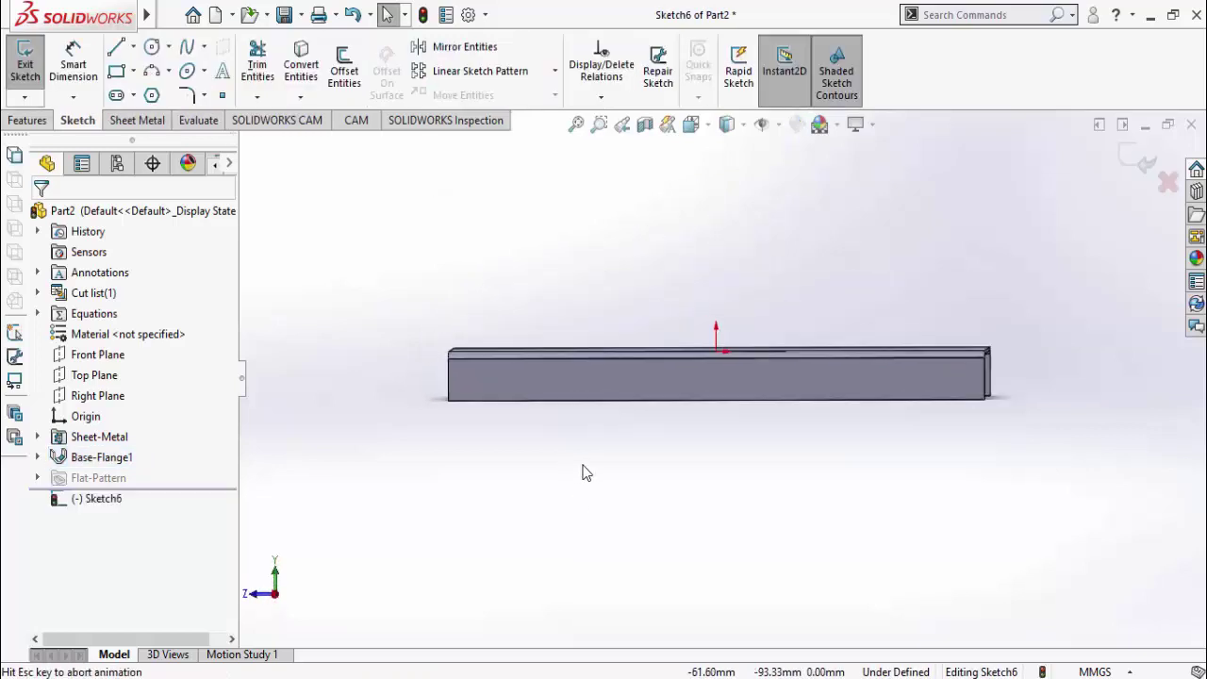
{"action": "scroll", "coordinate": [1026, 376], "scroll_direction": "down", "scroll_amount": 1}
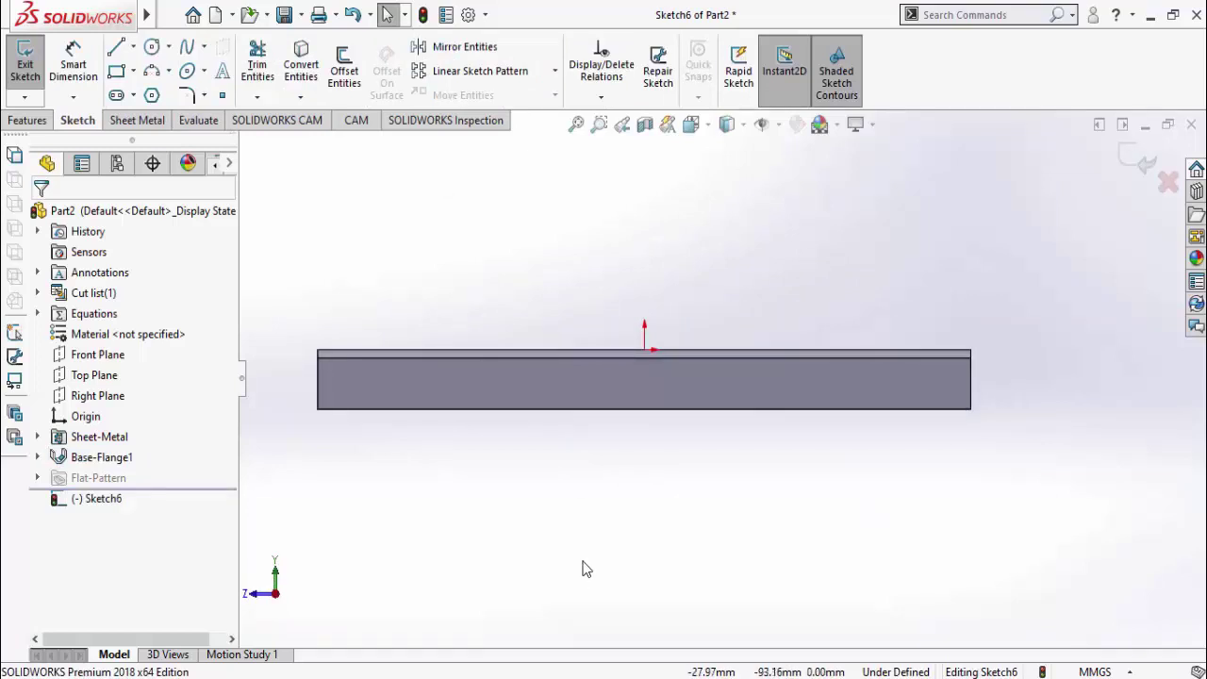
Sketch two corner rectangles about 17 mm high, side by side along the side face's lower edge
{"action": "left_click", "coordinate": [117, 72]}
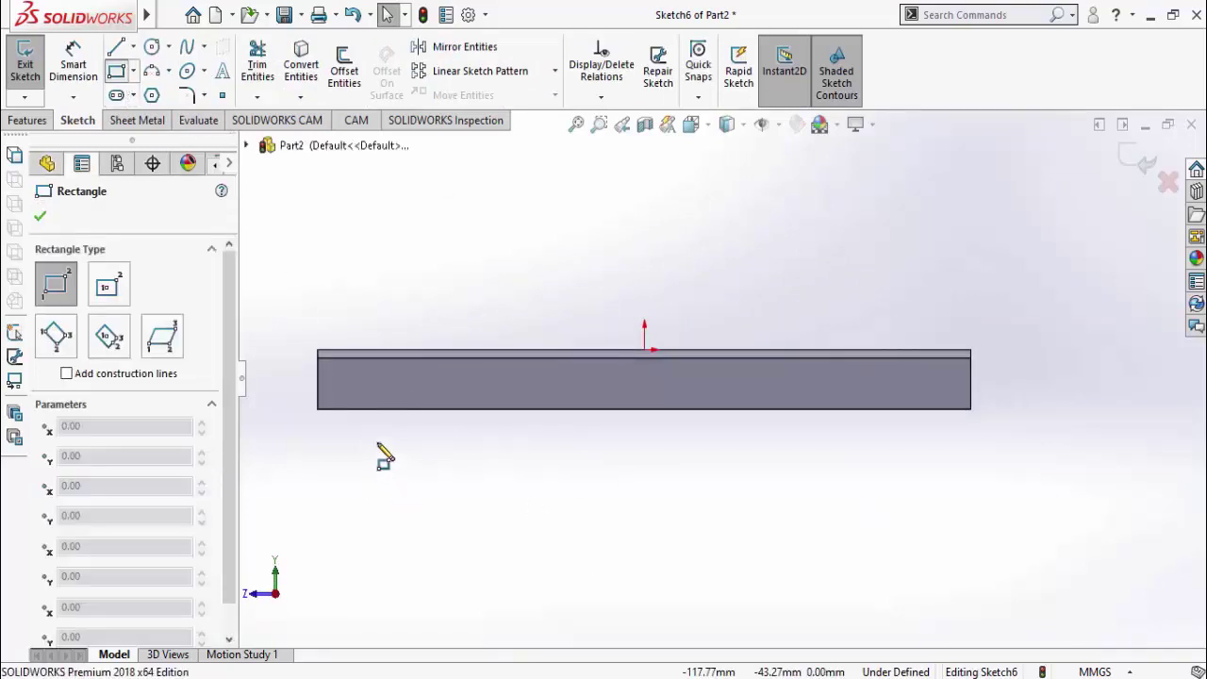
{"action": "left_click", "coordinate": [358, 408]}
{"action": "left_click", "coordinate": [507, 368]}
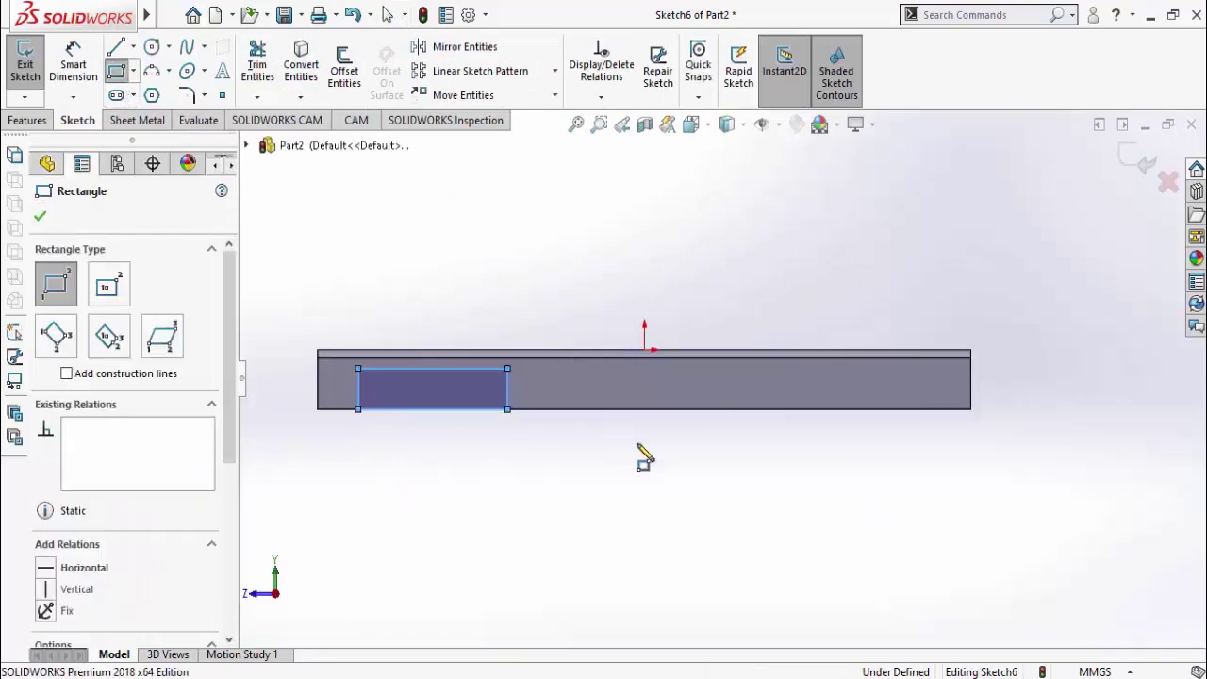
{"action": "left_click", "coordinate": [764, 408]}
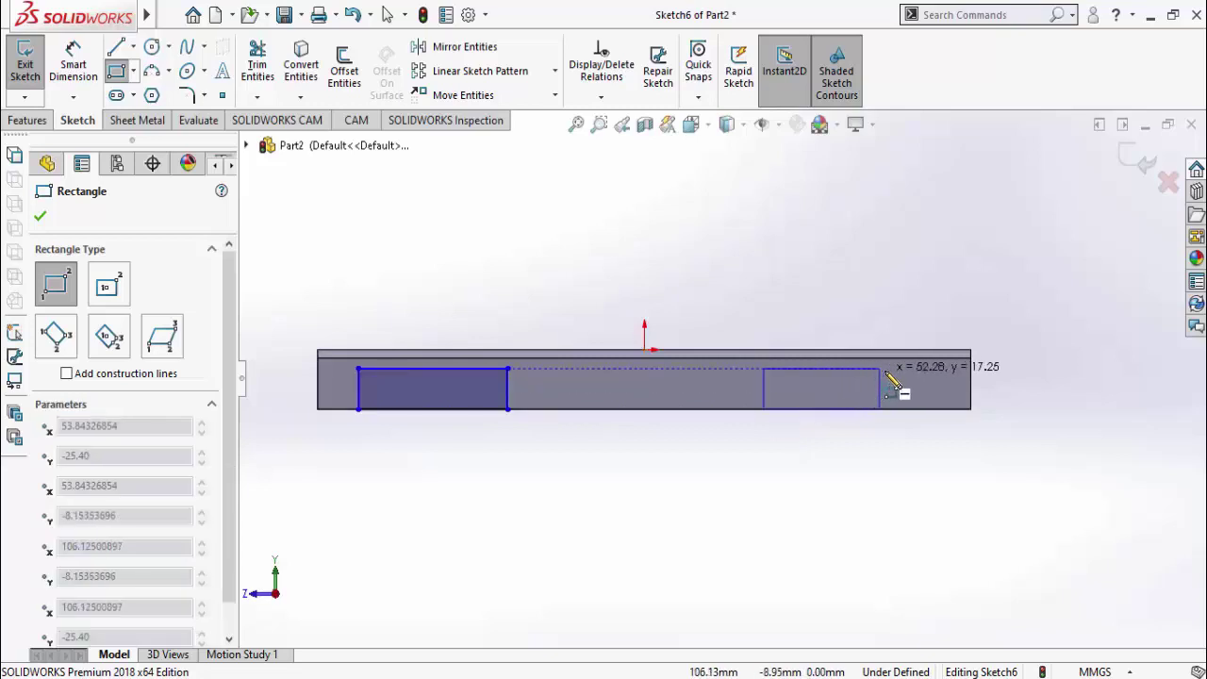
{"action": "left_click", "coordinate": [884, 367]}
{"action": "key", "text": "Escape"}
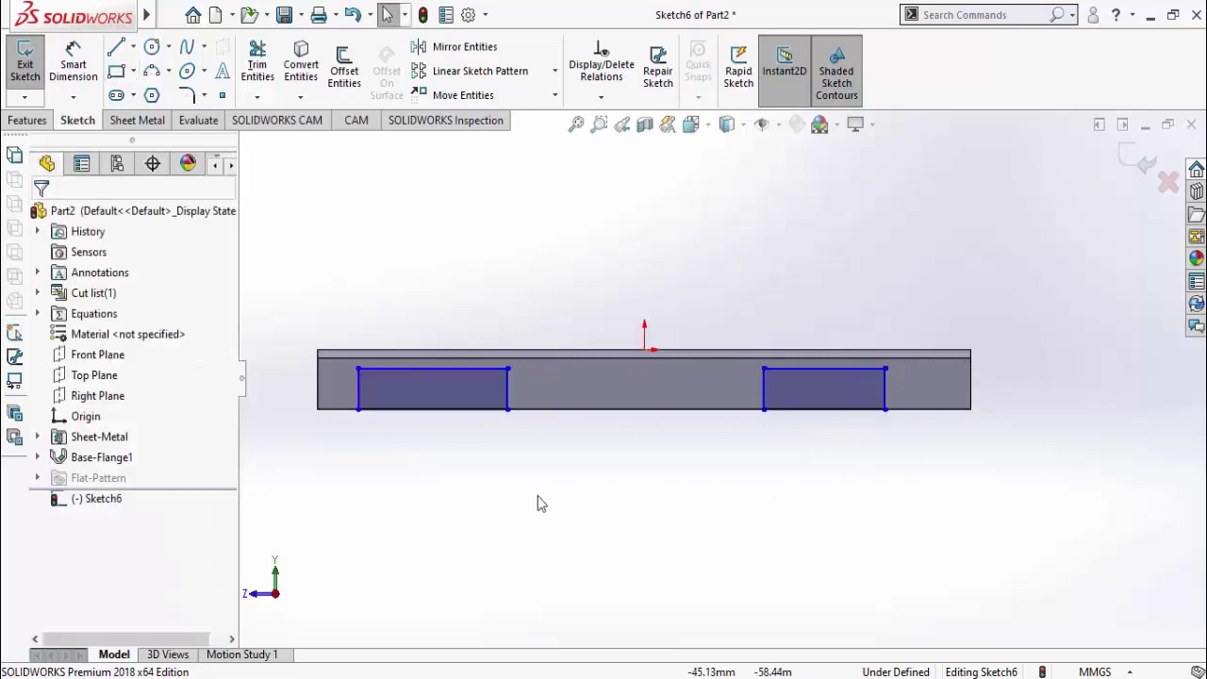
Dimension the gap between the two rectangles' facing vertical sides as 30 mm
{"action": "key", "text": "d"}
{"action": "left_click", "coordinate": [507, 400]}
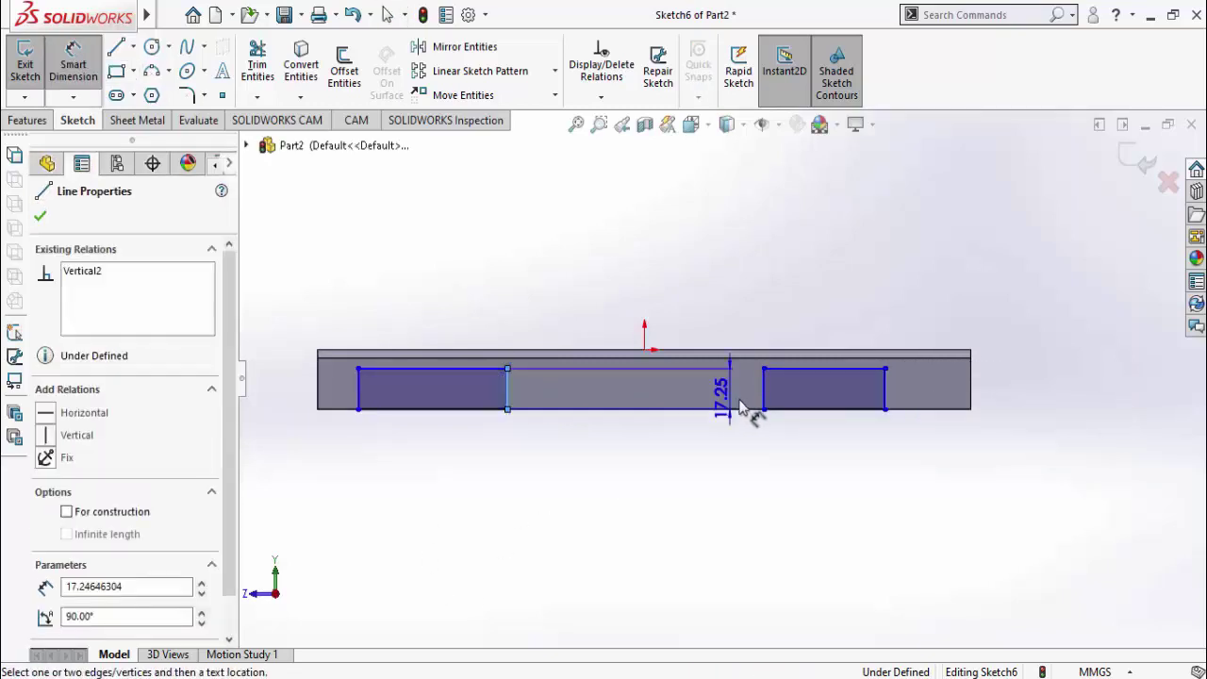
{"action": "left_click", "coordinate": [762, 396]}
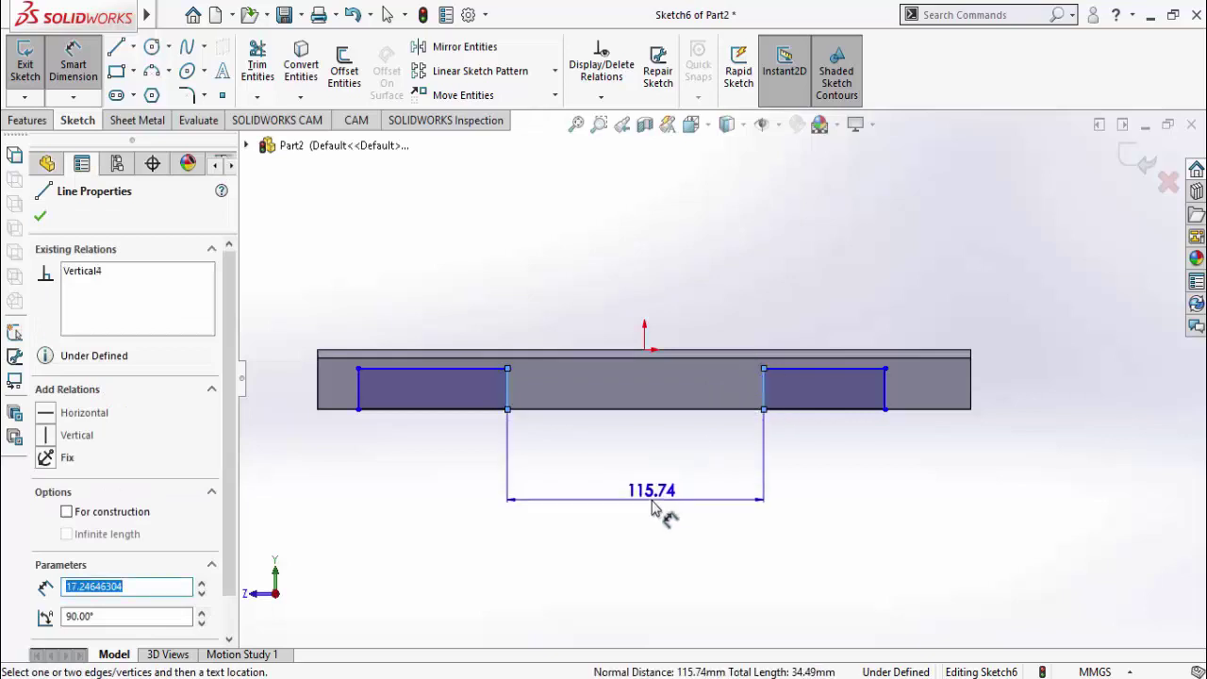
{"action": "left_click", "coordinate": [657, 507]}
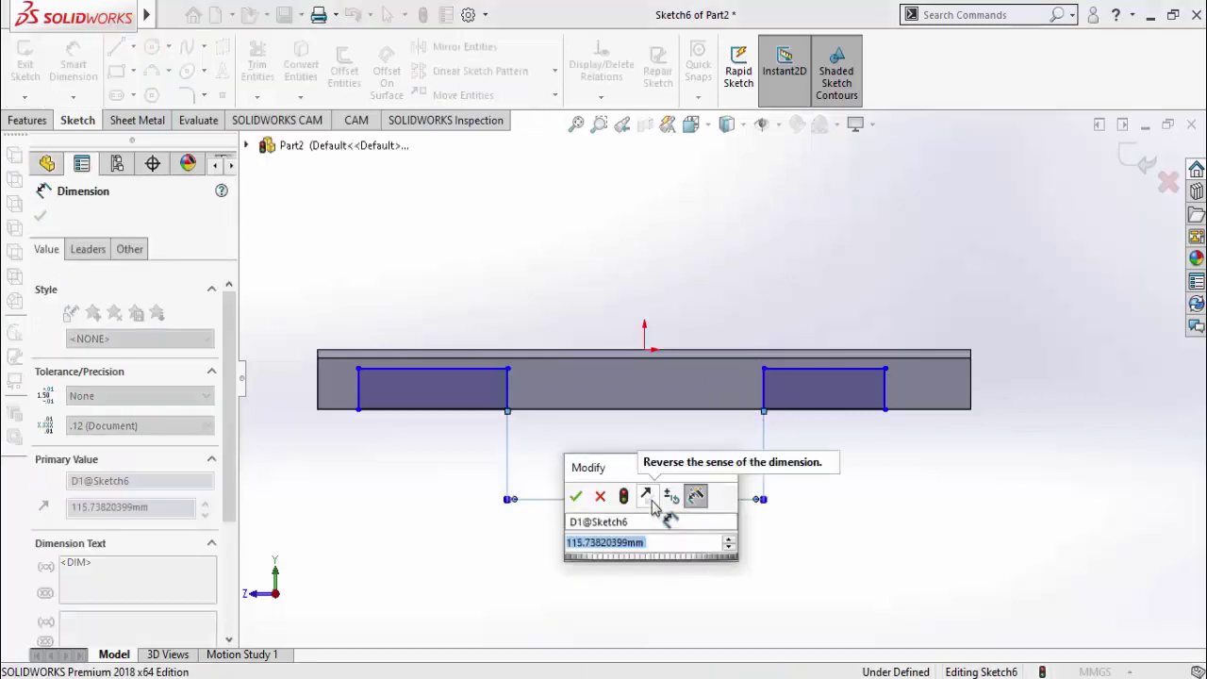
{"action": "type", "text": "30"}
{"action": "key", "text": "Return"}
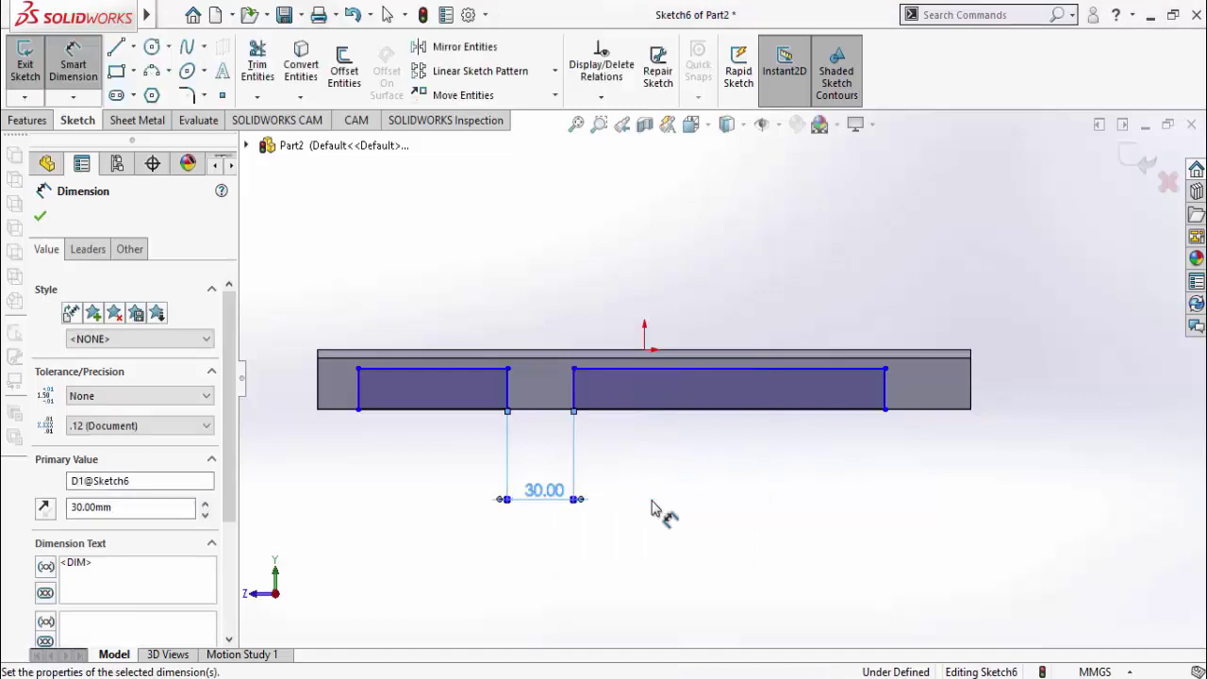
{"action": "key", "text": "Escape"}
{"action": "key", "text": "Return"}
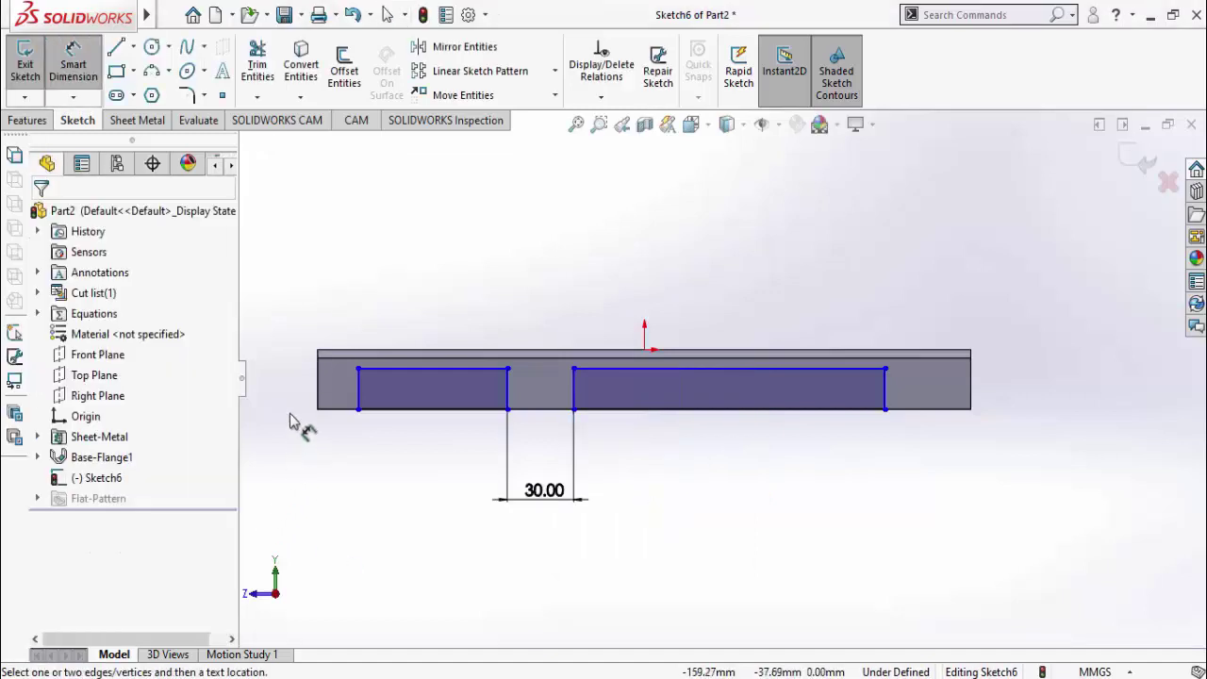
Dimension the distance from the face's left end to the left rectangle as 30 mm
{"action": "left_click", "coordinate": [319, 384]}
{"action": "left_click", "coordinate": [358, 396]}
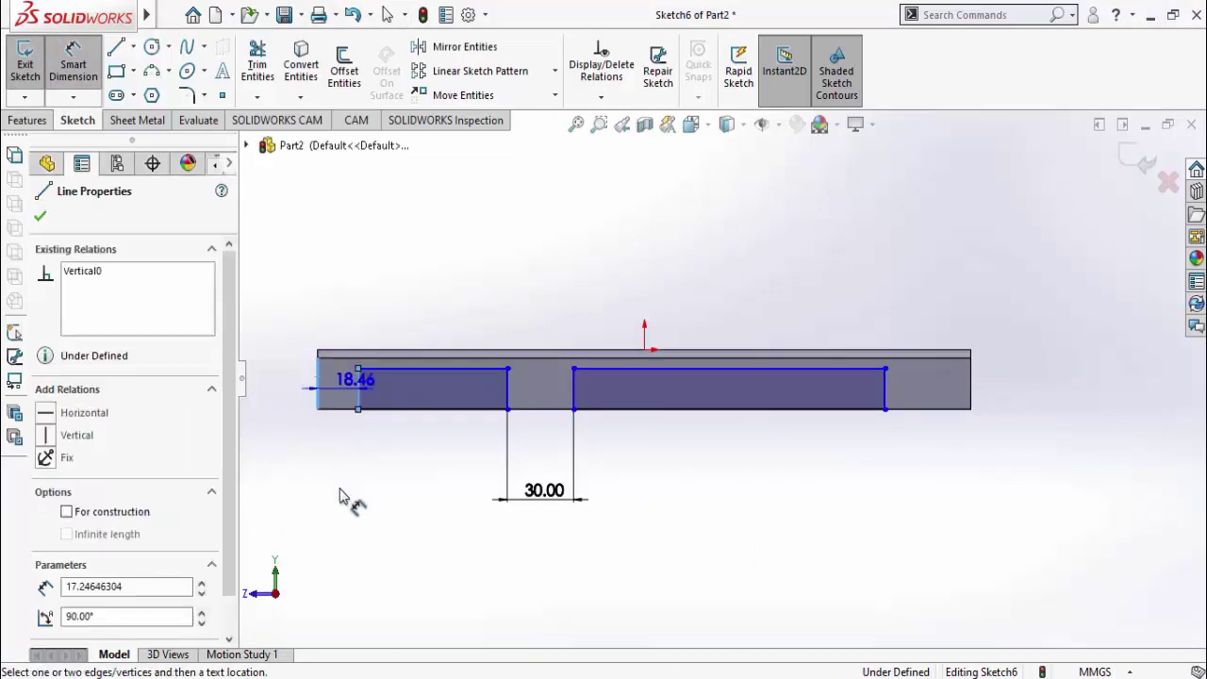
{"action": "left_click", "coordinate": [342, 495]}
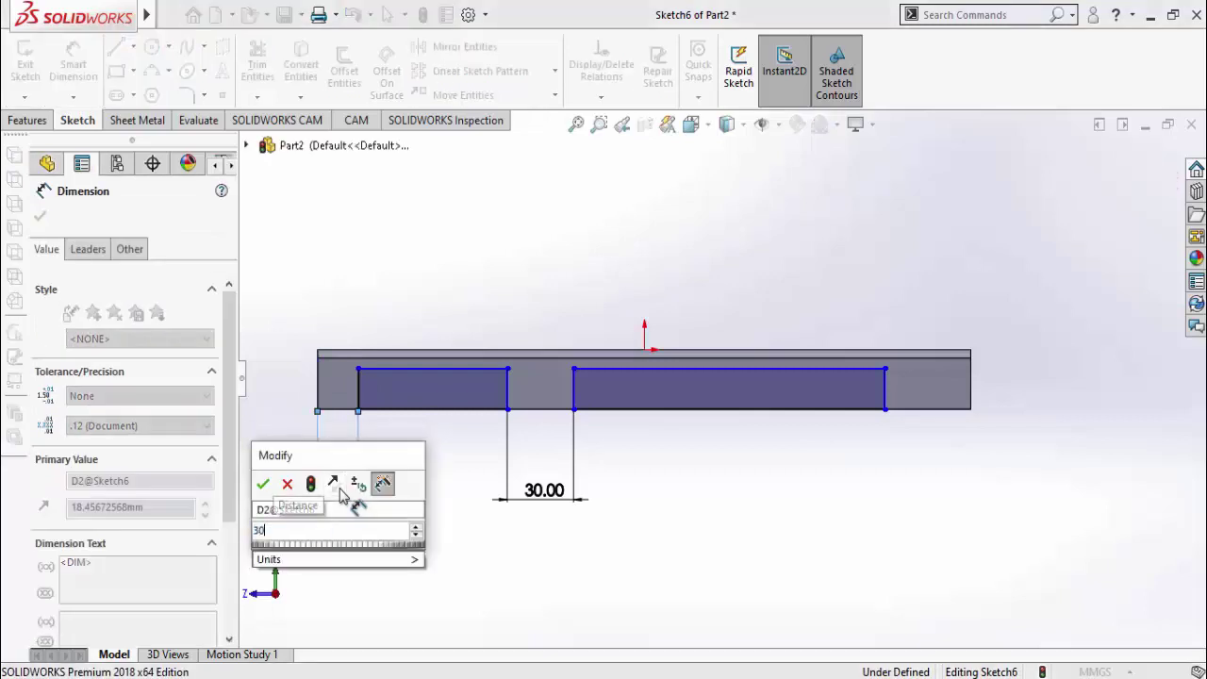
{"action": "key", "text": "Return"}
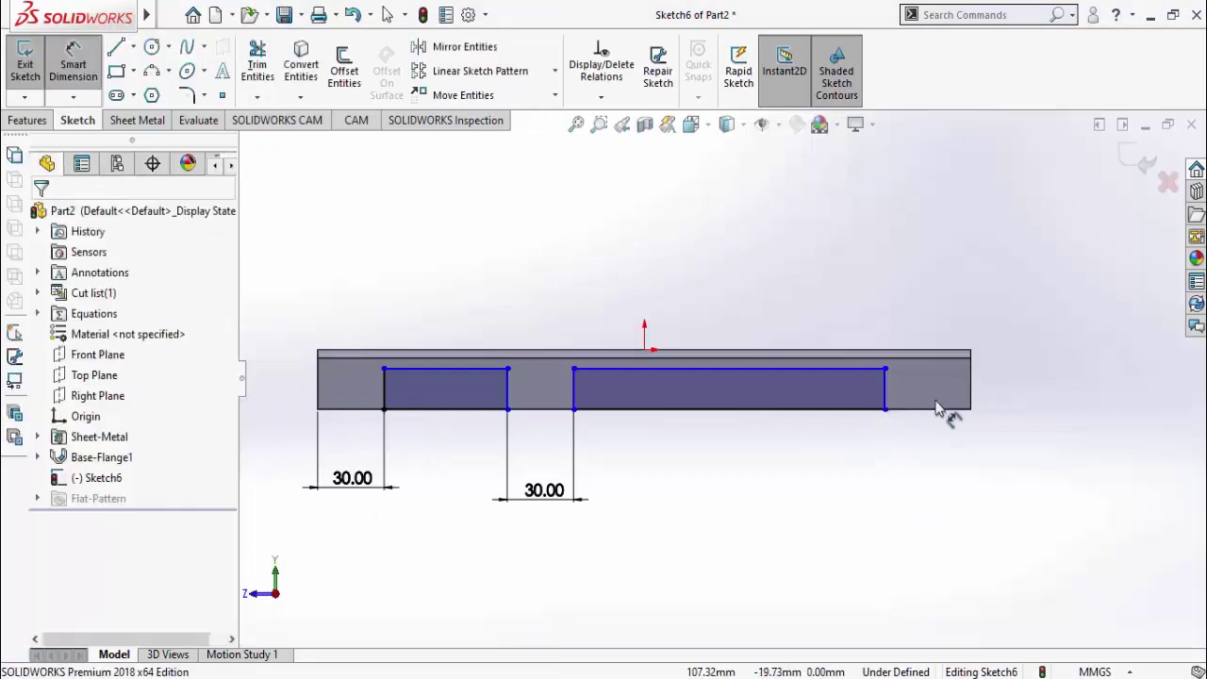
Dimension the distance from the right rectangle to the face's right end as 30 mm
{"action": "left_click", "coordinate": [973, 397]}
{"action": "left_click", "coordinate": [970, 398]}
{"action": "left_click", "coordinate": [921, 495]}
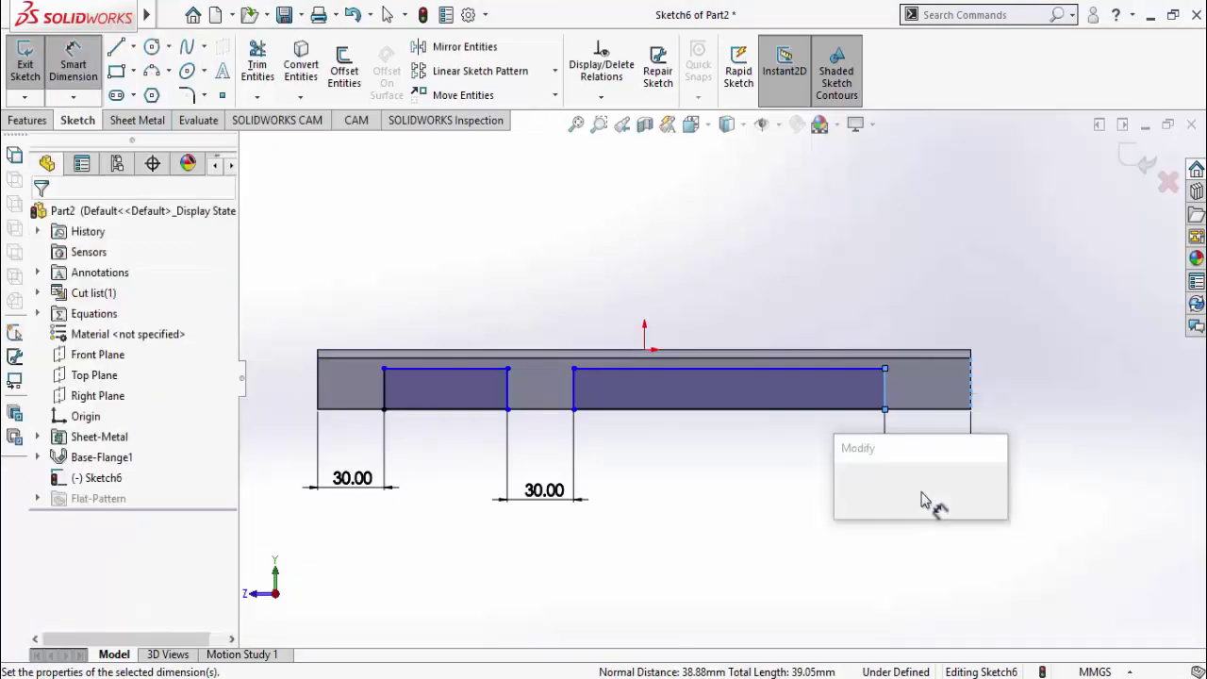
{"action": "type", "text": "30m"}
{"action": "key", "text": "Return"}
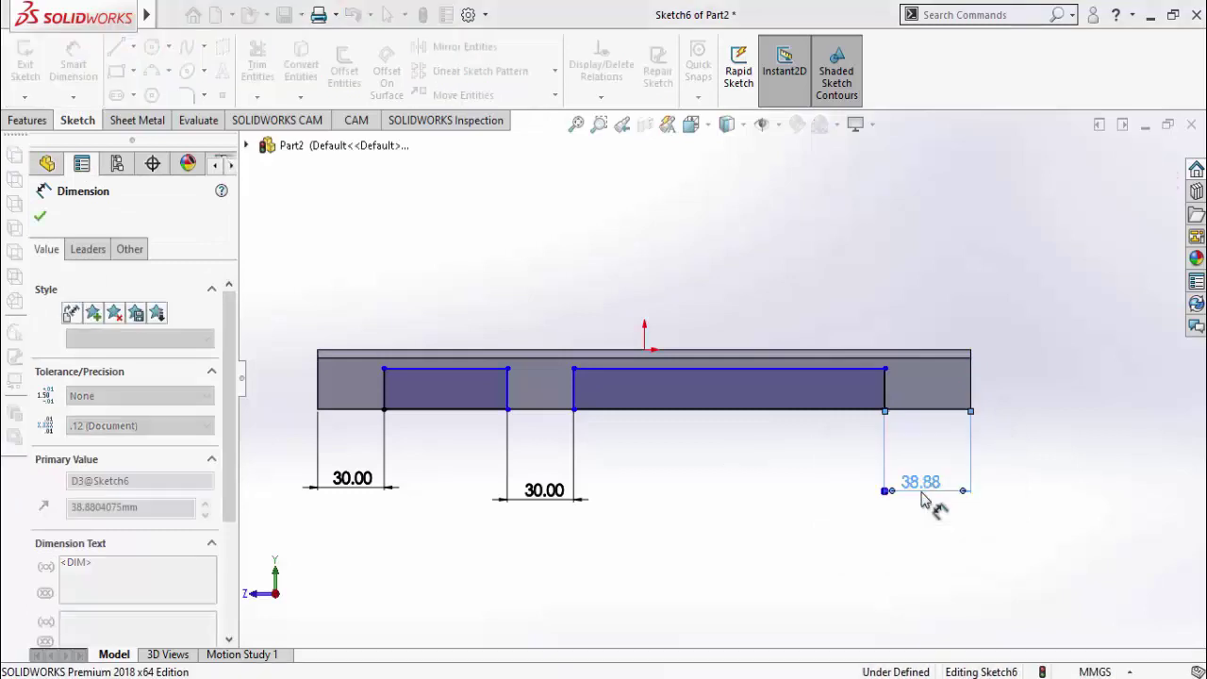
{"action": "key", "text": "Escape"}
{"action": "key", "text": "Escape"}
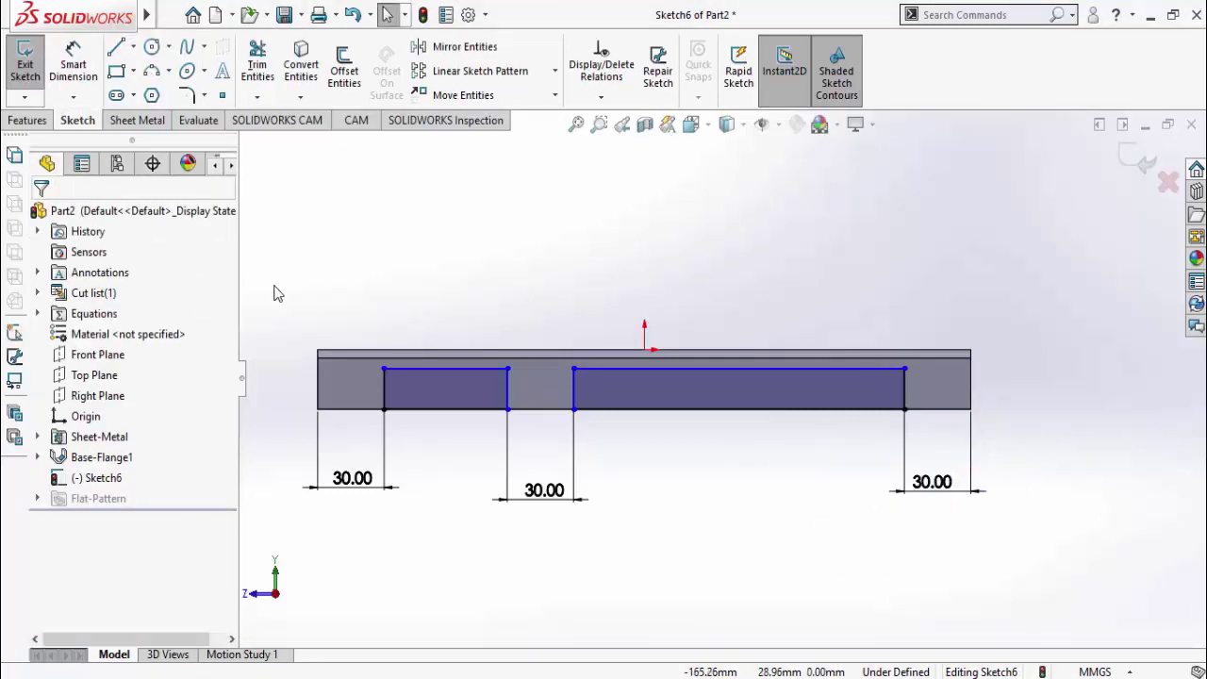
Make the top lines of the two rectangles equal in length and collinear
{"action": "left_click_drag", "start_coordinate": [314, 349], "coordinate": [1002, 383]}
{"action": "left_click", "coordinate": [1108, 300]}
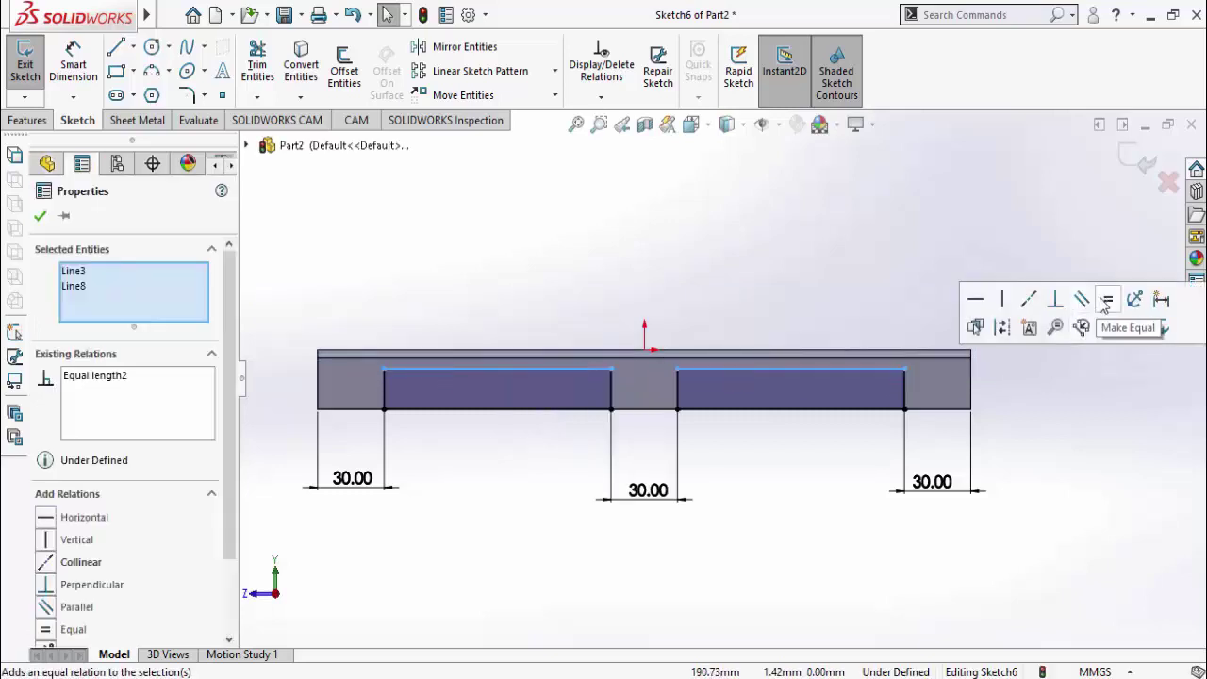
{"action": "left_click", "coordinate": [1029, 302]}
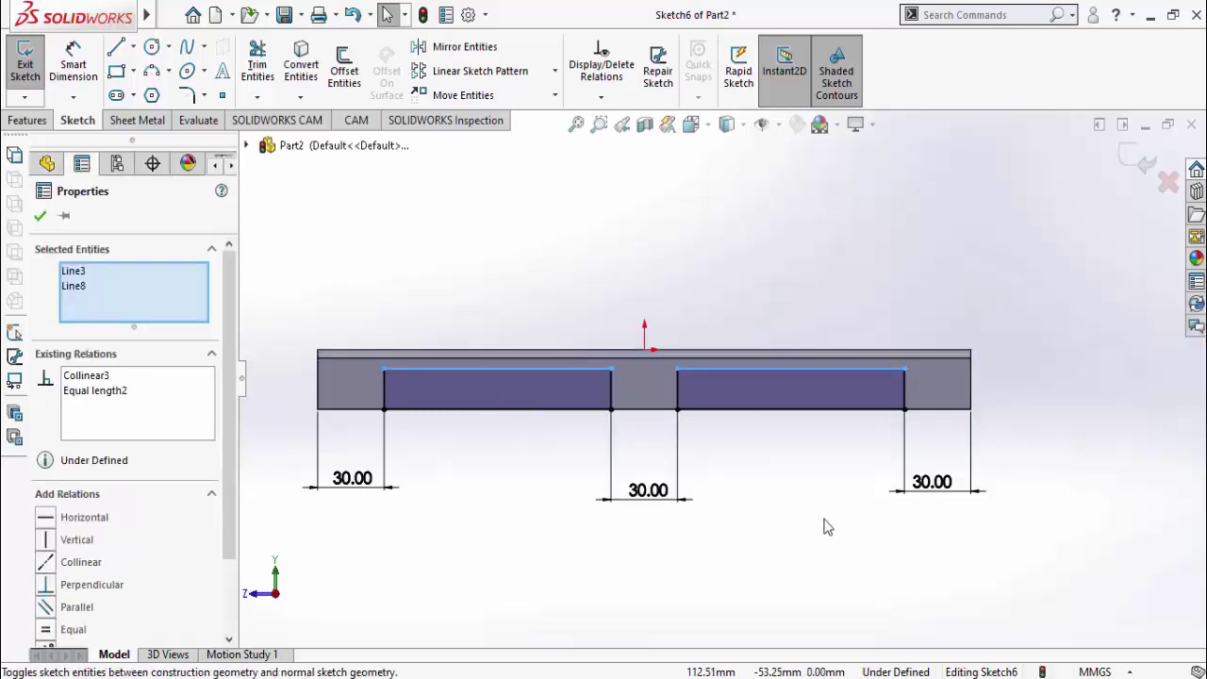
{"action": "left_click", "coordinate": [827, 525]}
Display the part with hidden lines visible and pull the left rectangle's upper-left corner onto the dashed hidden edge of the top wall
{"action": "left_click", "coordinate": [745, 126]}
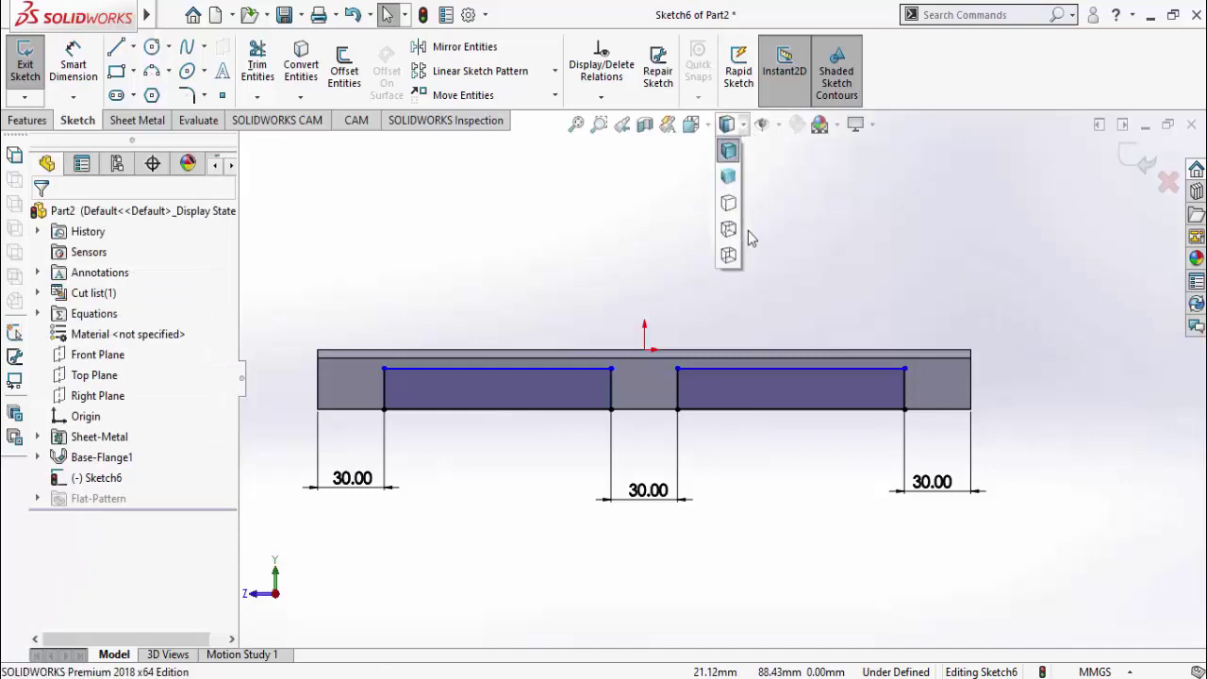
{"action": "left_click", "coordinate": [728, 230]}
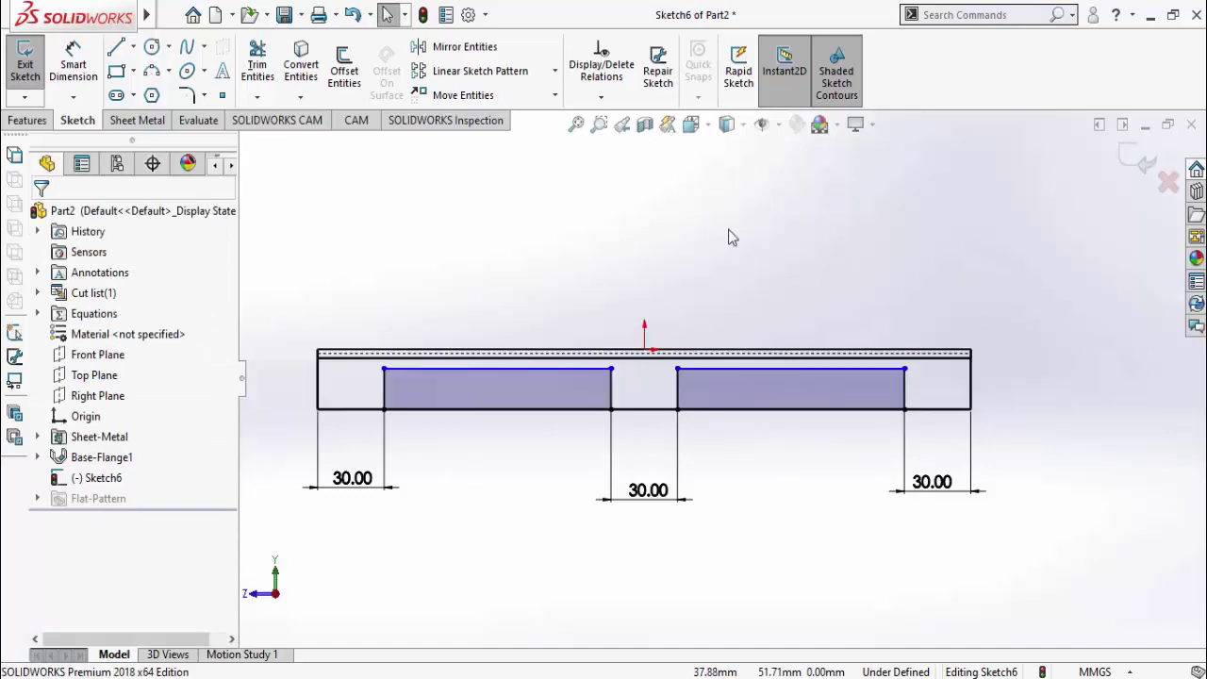
{"action": "scroll", "coordinate": [516, 312], "scroll_direction": "down", "scroll_amount": 5}
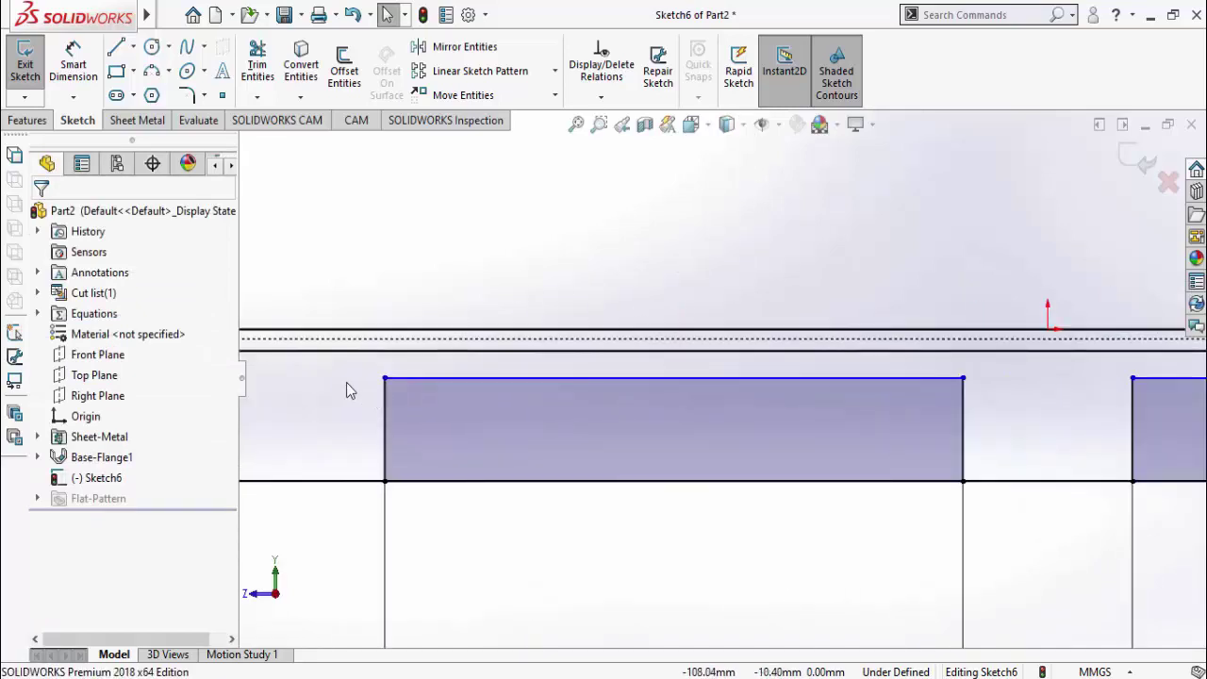
{"action": "left_click_drag", "start_coordinate": [383, 378], "coordinate": [384, 339]}
{"action": "scroll", "coordinate": [539, 540], "scroll_direction": "up", "scroll_amount": 7}
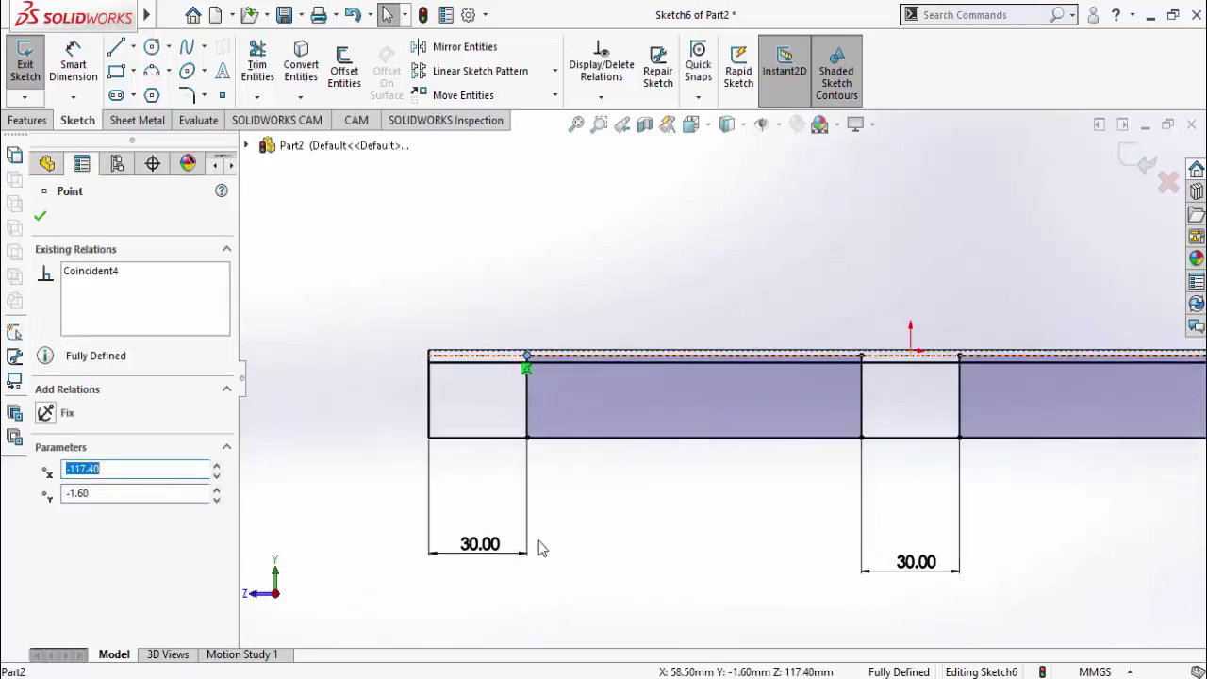
{"action": "left_click", "coordinate": [854, 579]}
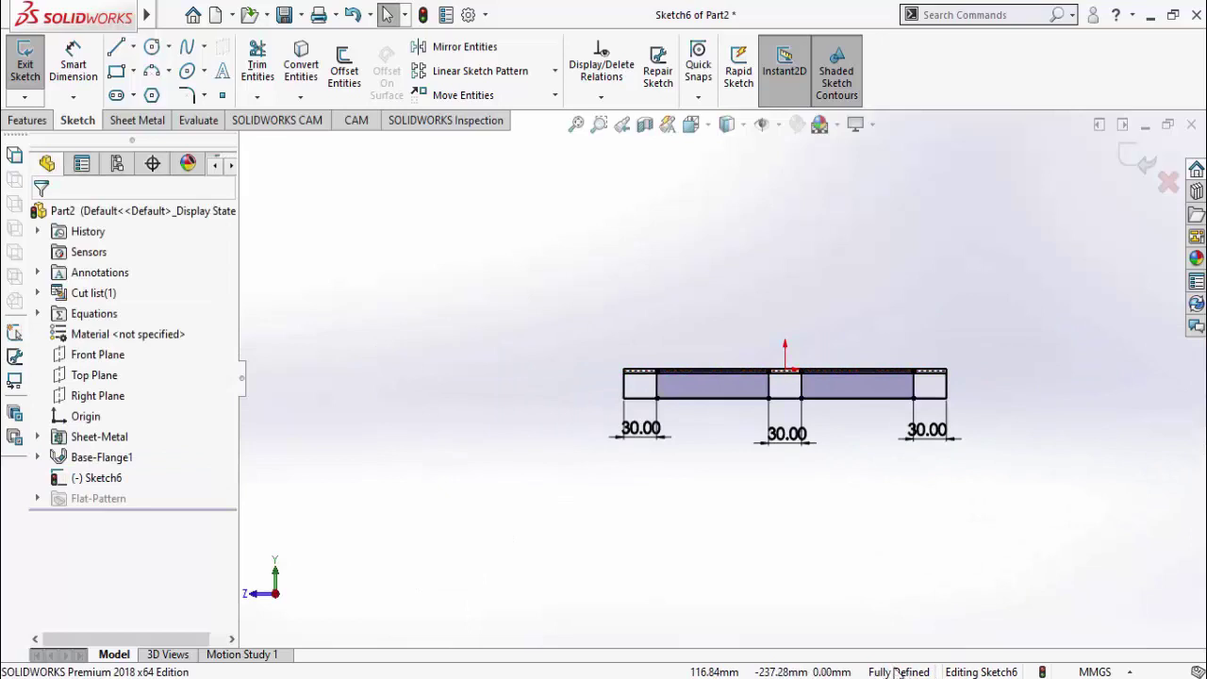
{"action": "scroll", "coordinate": [821, 396], "scroll_direction": "up", "scroll_amount": 2}
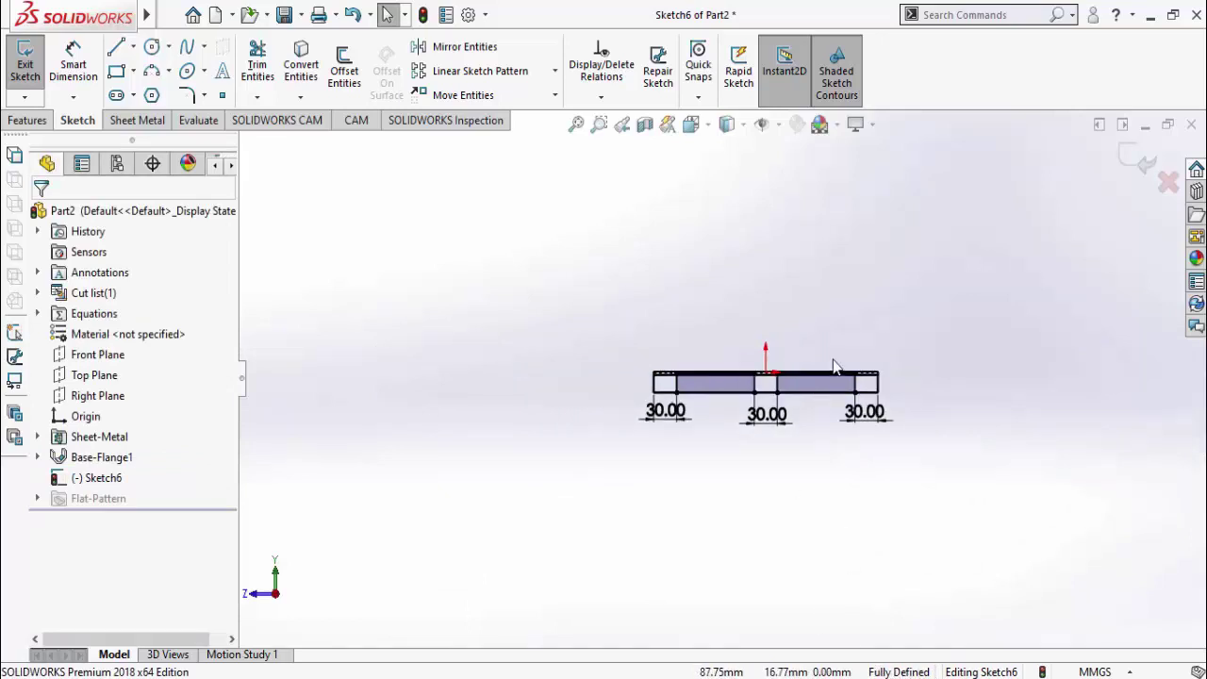
{"action": "scroll", "coordinate": [820, 381], "scroll_direction": "down", "scroll_amount": 3}
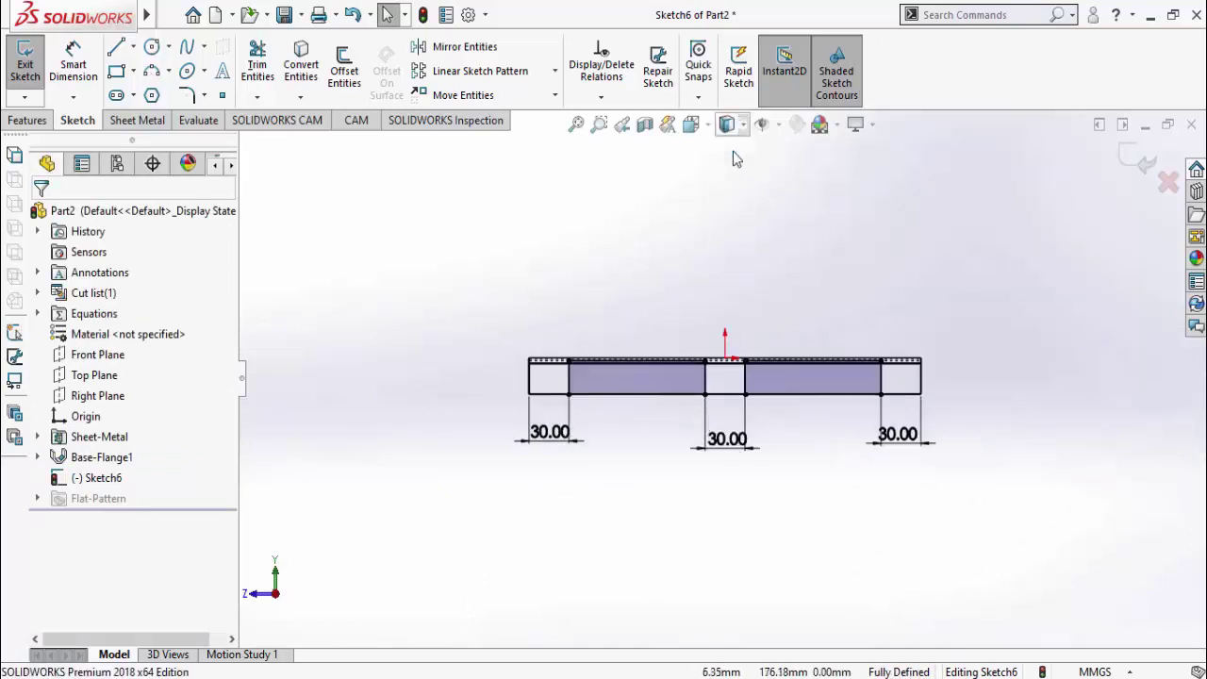
Cut the two rectangles through both side walls with a blind Extruded Cut 155 mm deep
{"action": "middle_click_drag", "start_coordinate": [579, 289], "coordinate": [472, 291]}
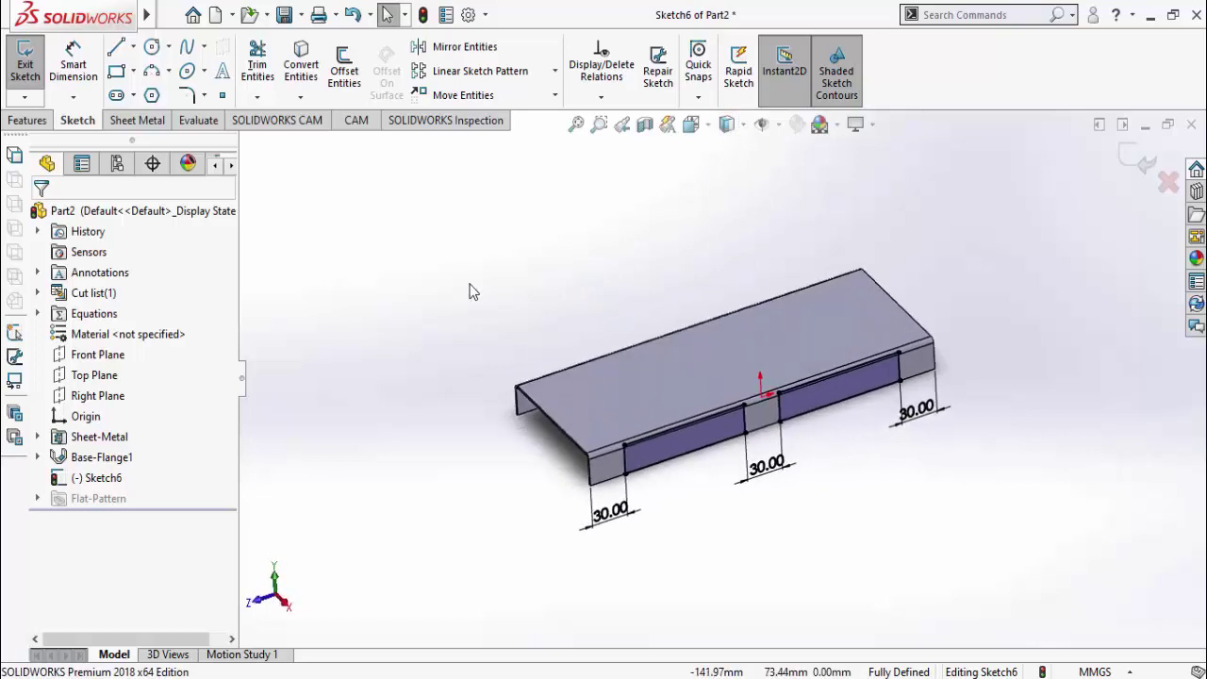
{"action": "left_click", "coordinate": [27, 120]}
{"action": "left_click", "coordinate": [263, 81]}
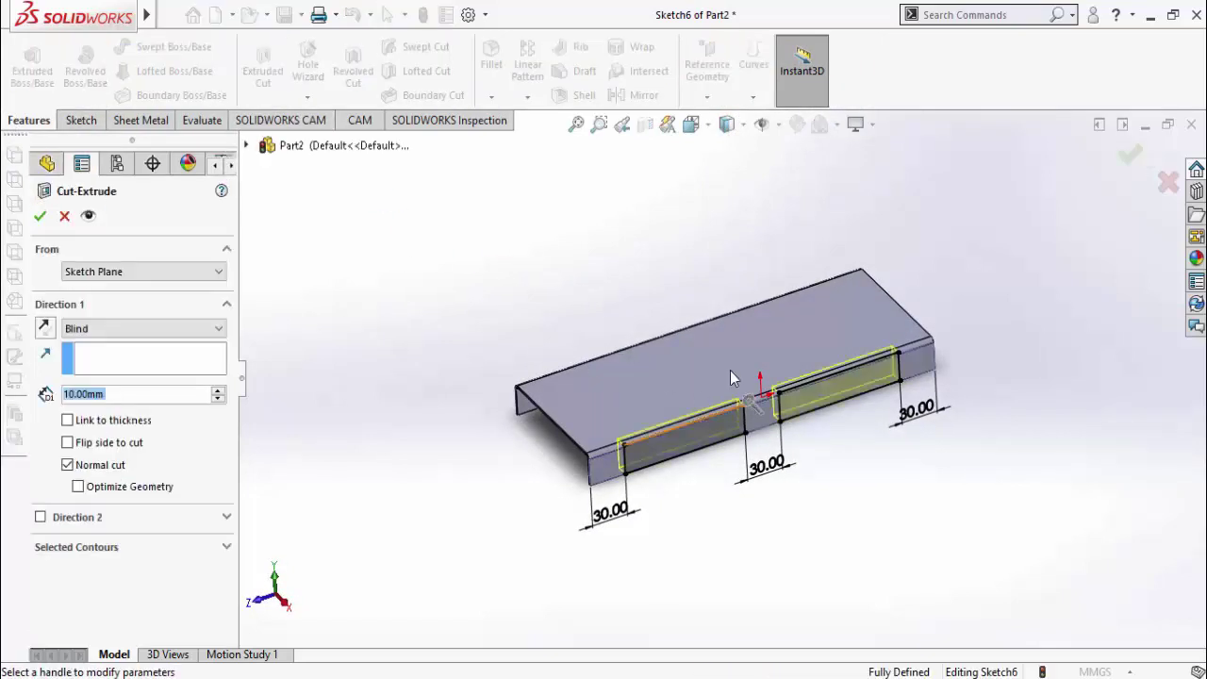
{"action": "left_click_drag", "start_coordinate": [757, 385], "coordinate": [575, 306]}
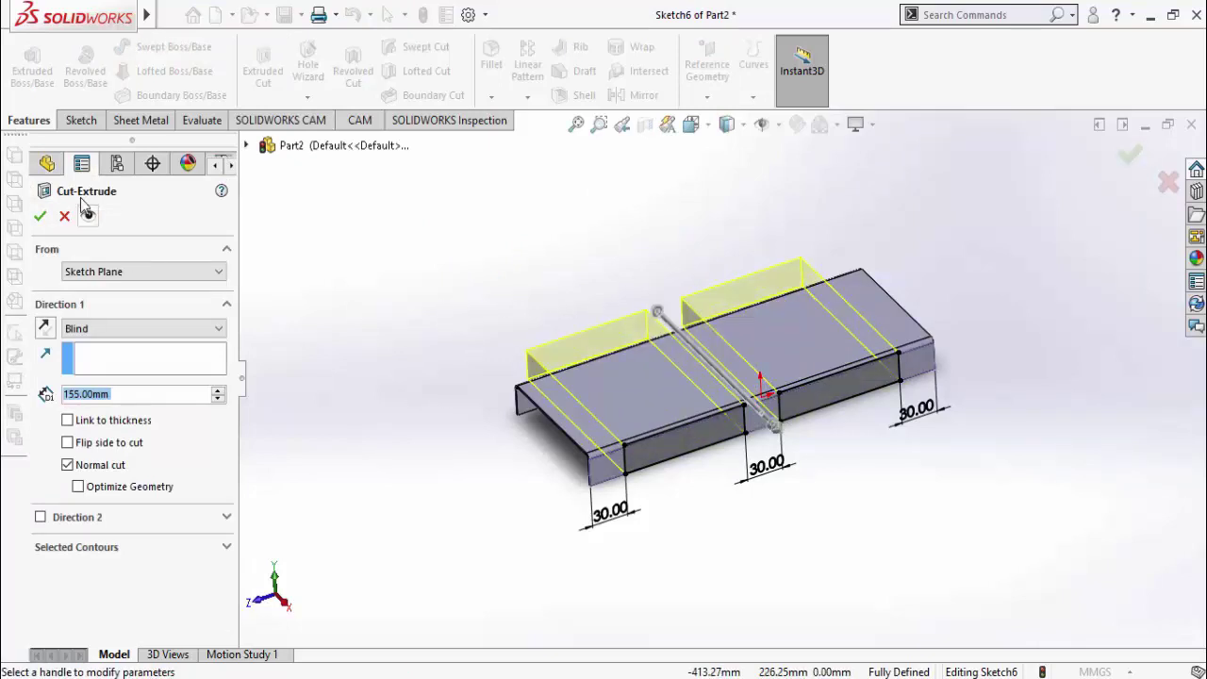
{"action": "left_click", "coordinate": [36, 216]}
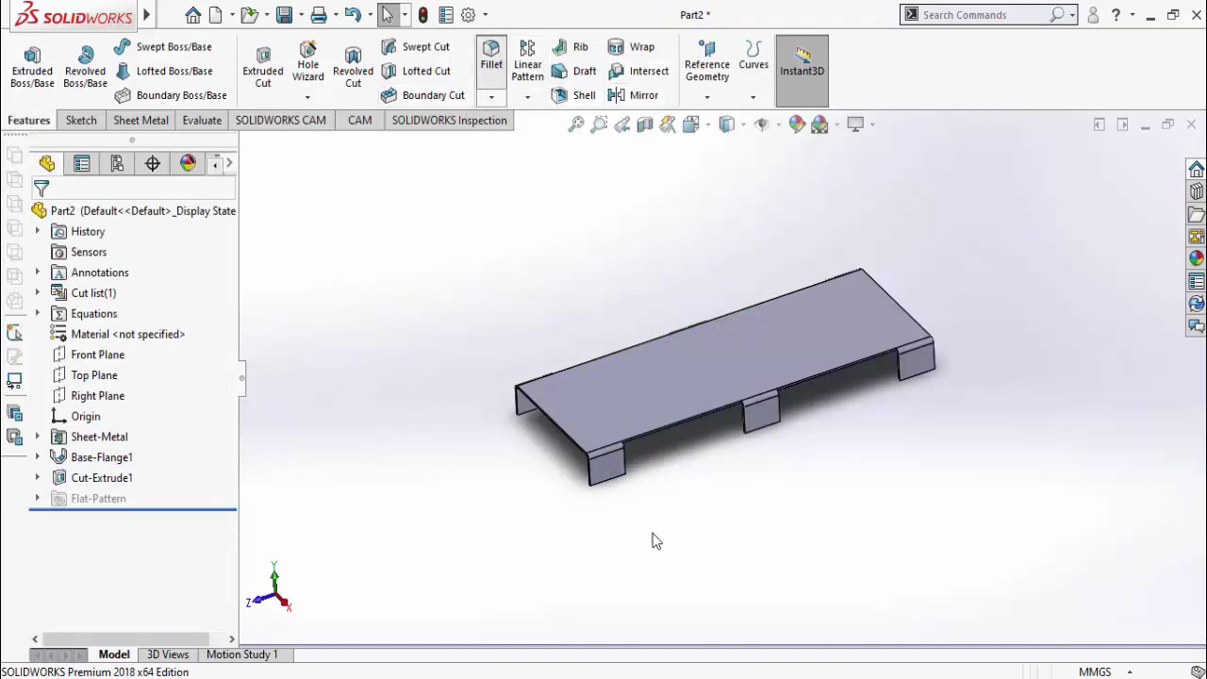
Start a Fillet and select the short lower corner edges of the six side tabs
{"action": "scroll", "coordinate": [633, 509], "scroll_direction": "down", "scroll_amount": 10}
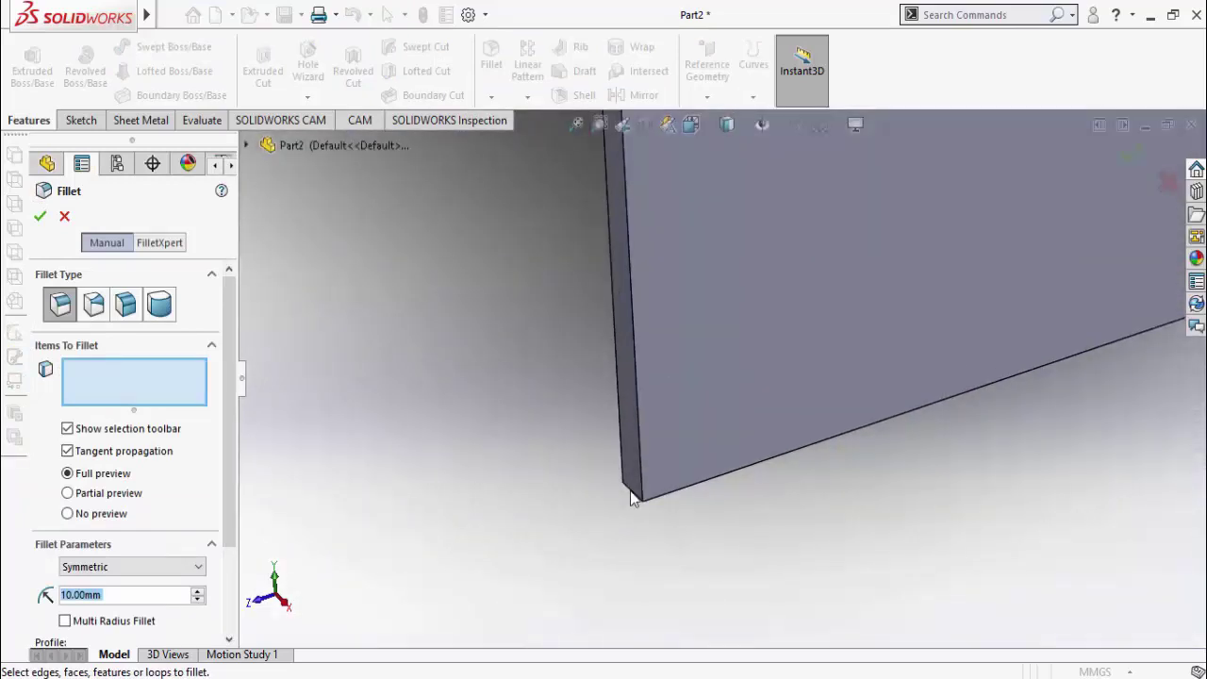
{"action": "left_click", "coordinate": [634, 498]}
{"action": "scroll", "coordinate": [689, 526], "scroll_direction": "up", "scroll_amount": 10}
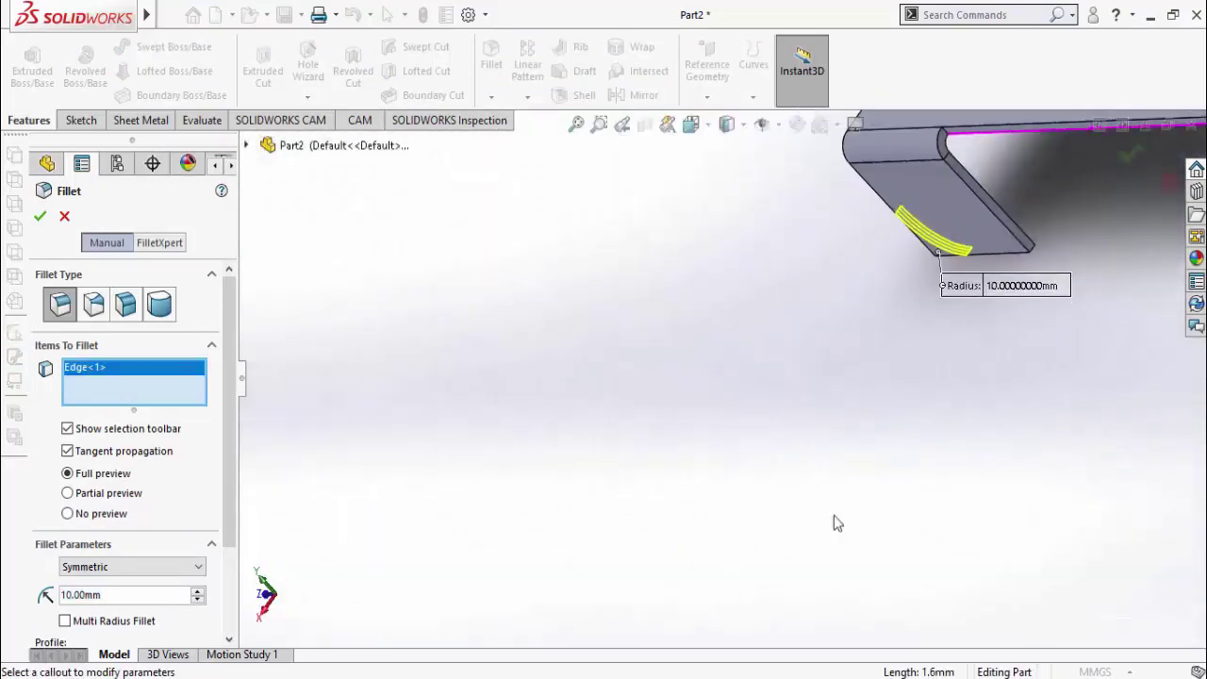
{"action": "scroll", "coordinate": [958, 269], "scroll_direction": "down", "scroll_amount": 5}
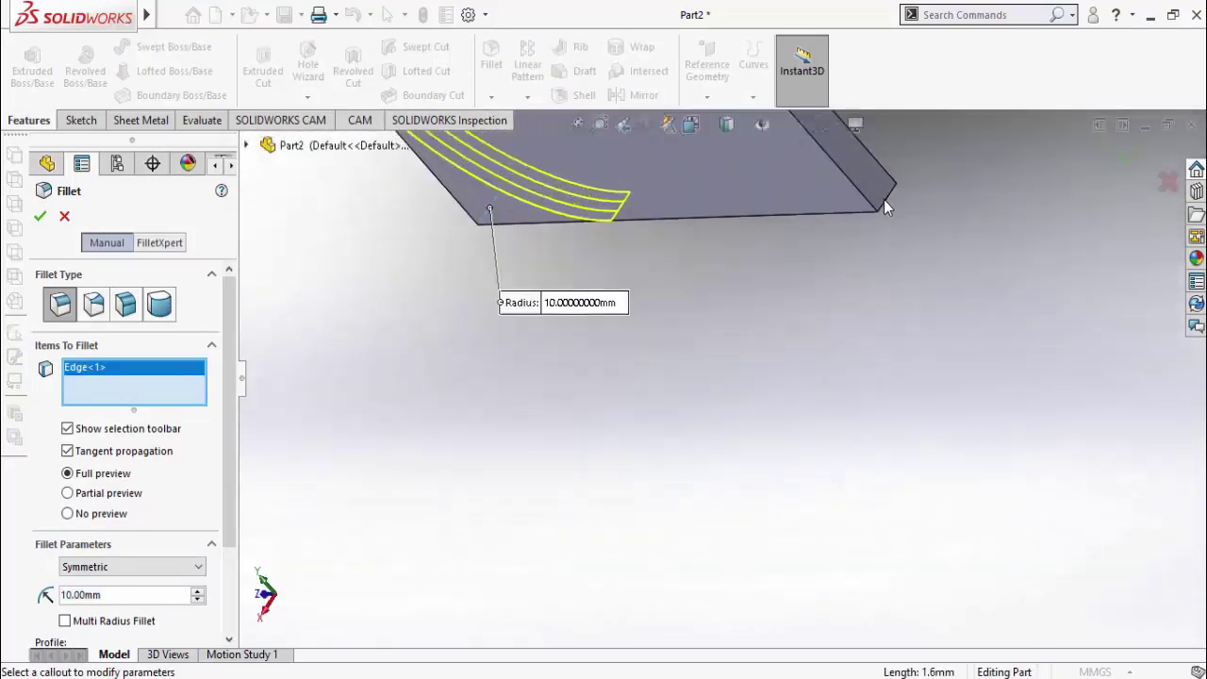
{"action": "left_click", "coordinate": [883, 205]}
{"action": "scroll", "coordinate": [857, 378], "scroll_direction": "up", "scroll_amount": 8}
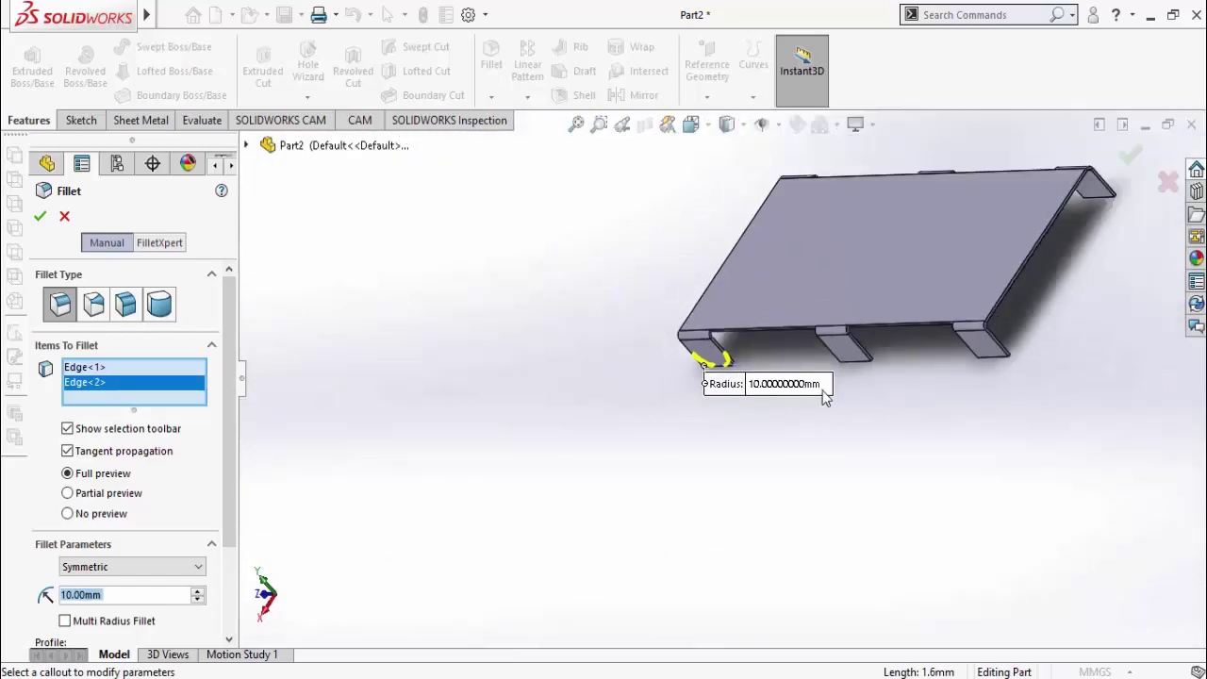
{"action": "scroll", "coordinate": [872, 396], "scroll_direction": "down", "scroll_amount": 5}
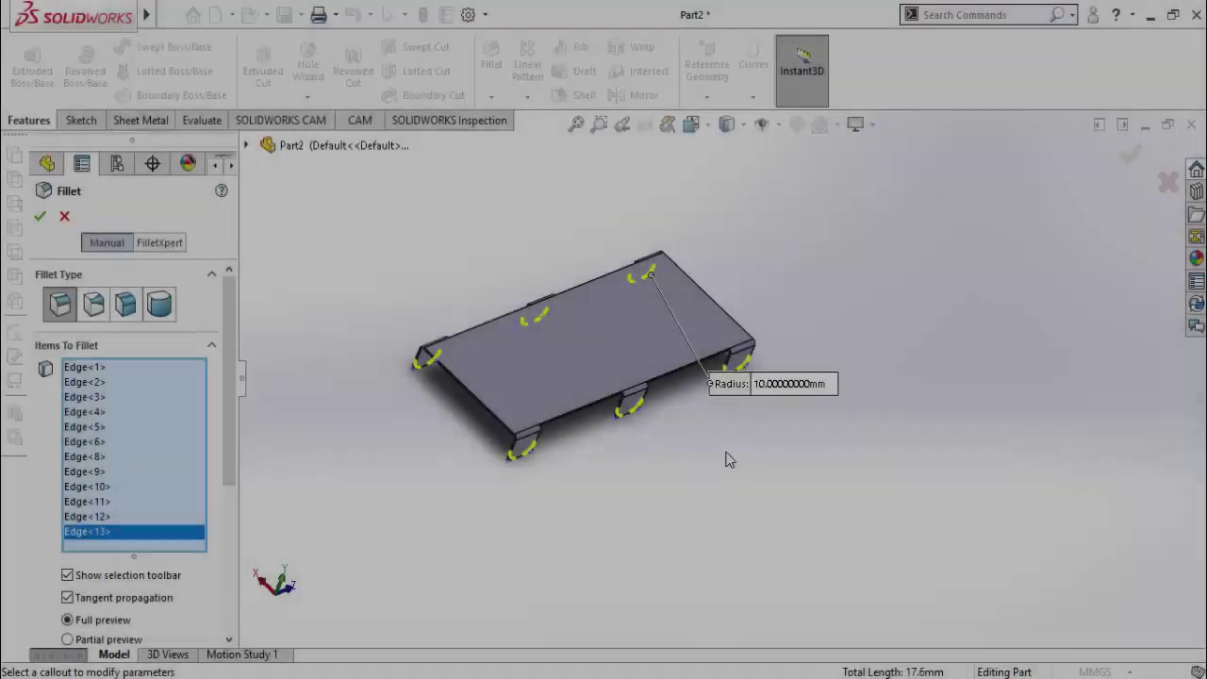
Set the symmetric fillet radius to 14 mm and apply it to the tabs' lower corners
{"action": "middle_click_drag", "start_coordinate": [729, 459], "coordinate": [284, 371]}
{"action": "left_click_drag", "start_coordinate": [231, 338], "coordinate": [213, 459]}
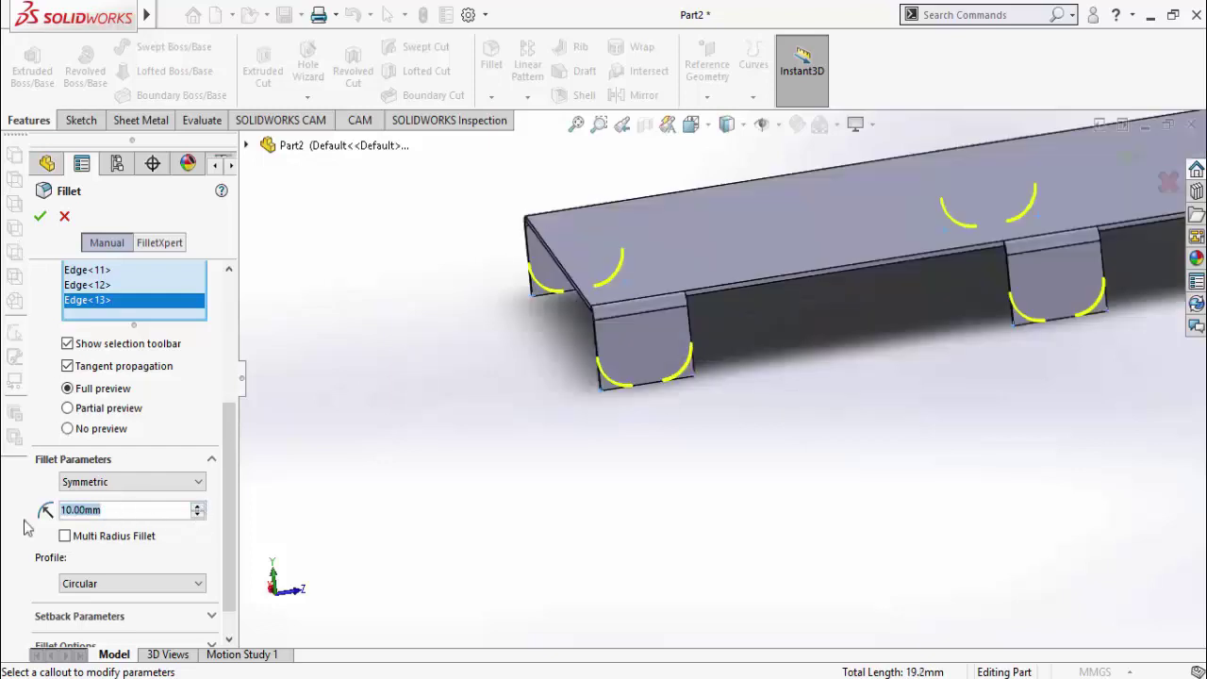
{"action": "type", "text": "1"}
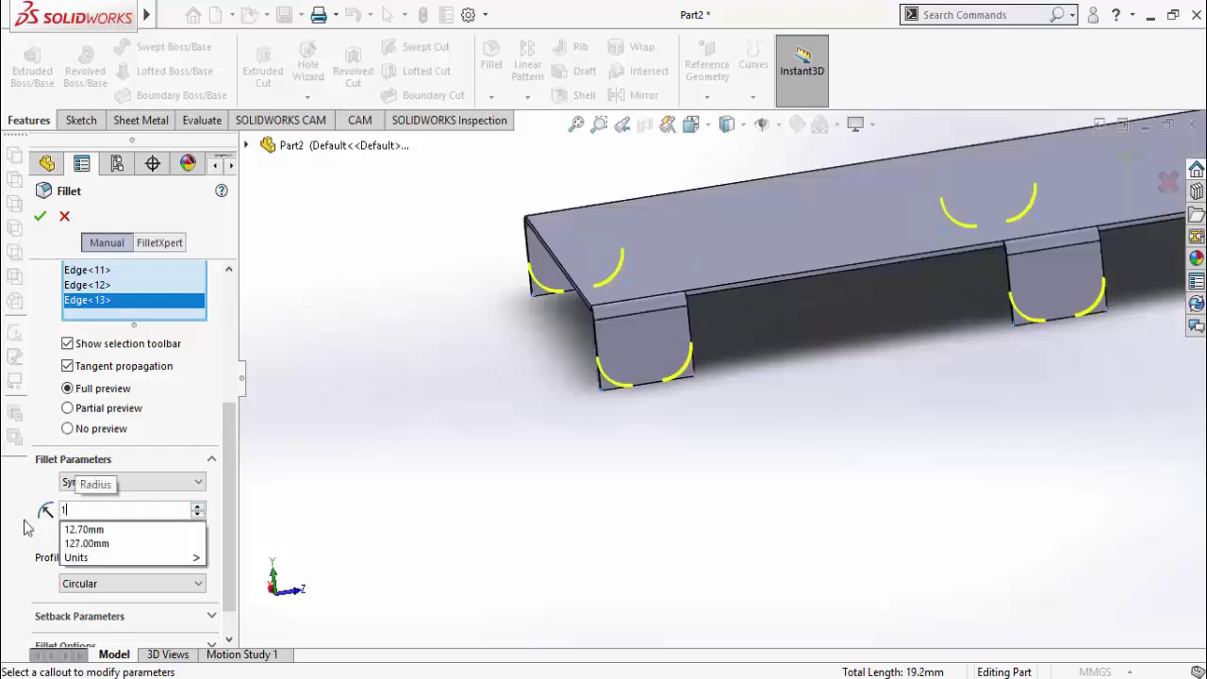
{"action": "type", "text": "4"}
{"action": "key", "text": "Return"}
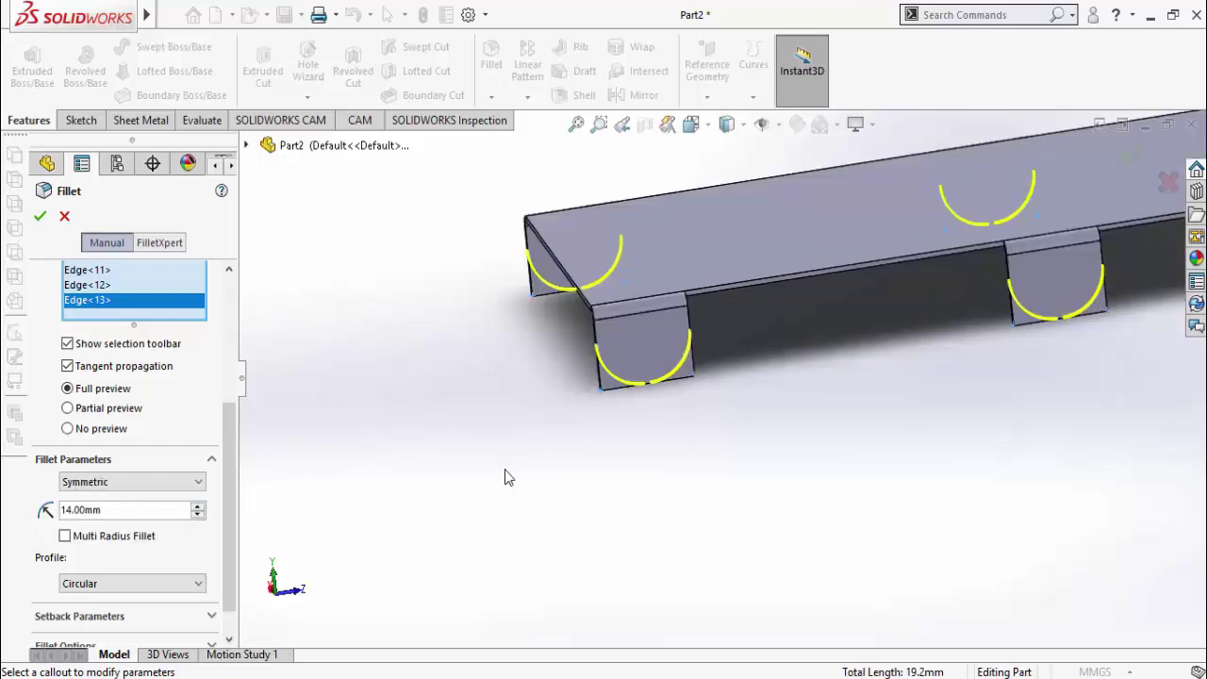
{"action": "scroll", "coordinate": [536, 461], "scroll_direction": "up", "scroll_amount": 5}
{"action": "middle_click_drag", "start_coordinate": [713, 406], "coordinate": [709, 411]}
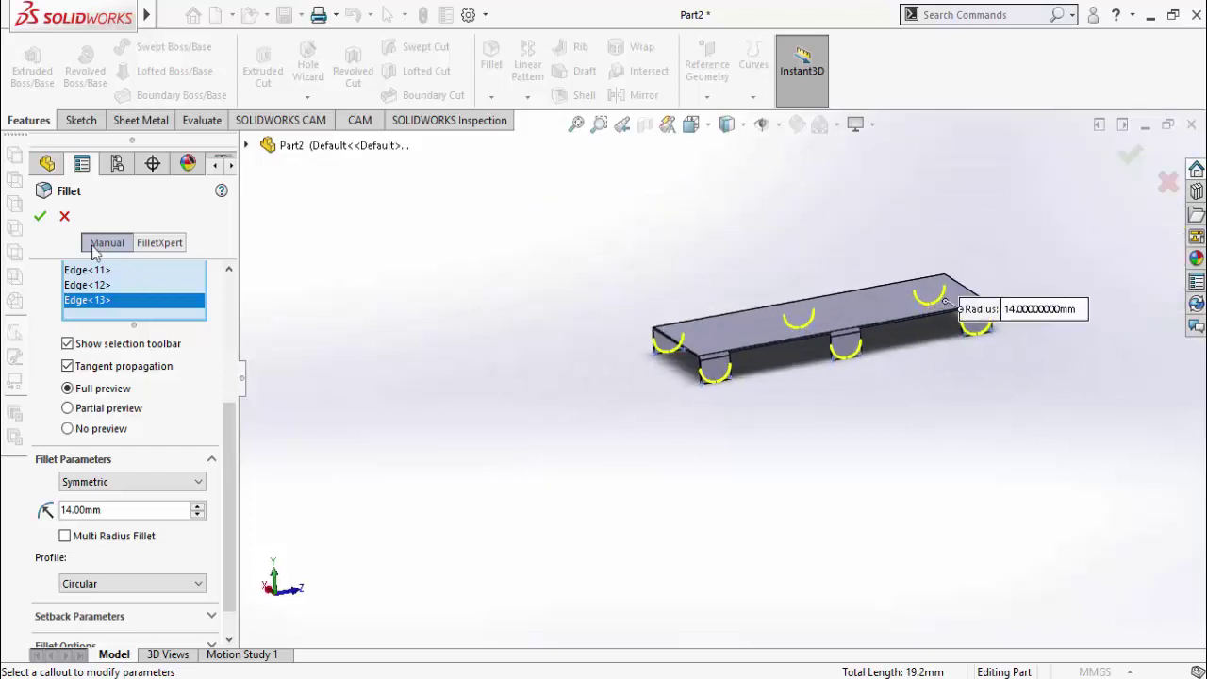
{"action": "left_click", "coordinate": [43, 217]}
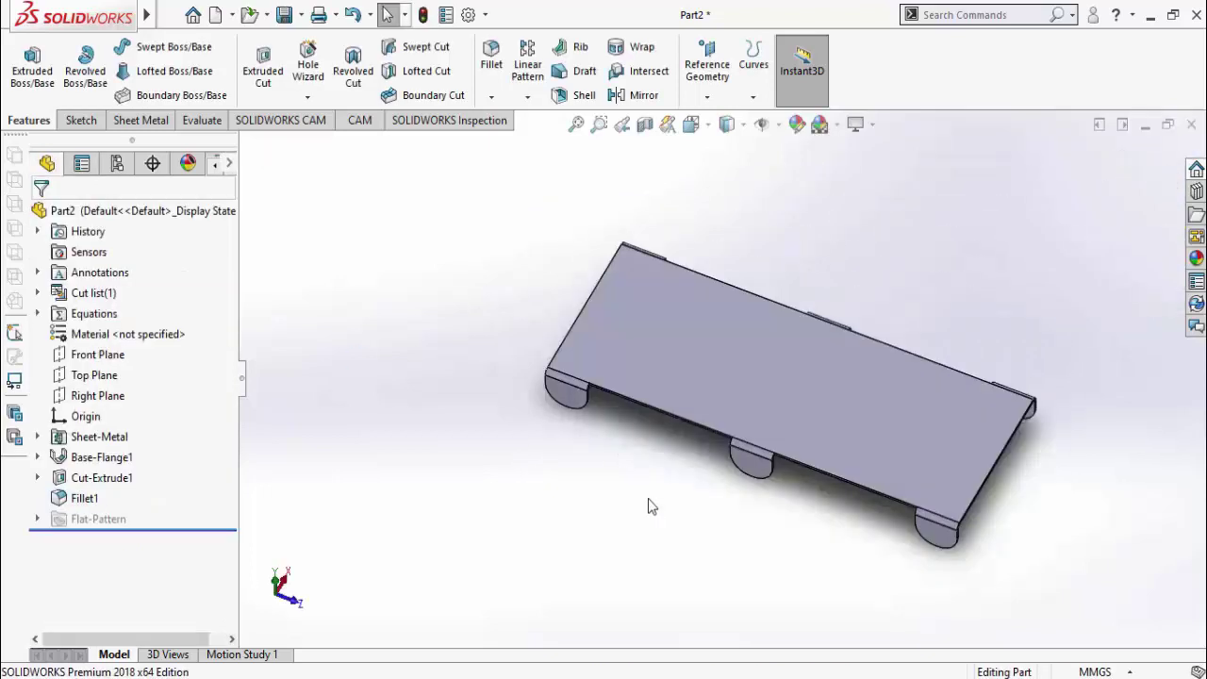
Start a sketch on the flange's top face and draw a horizontal straight slot about 14 mm wide near one short end
{"action": "left_click", "coordinate": [629, 331]}
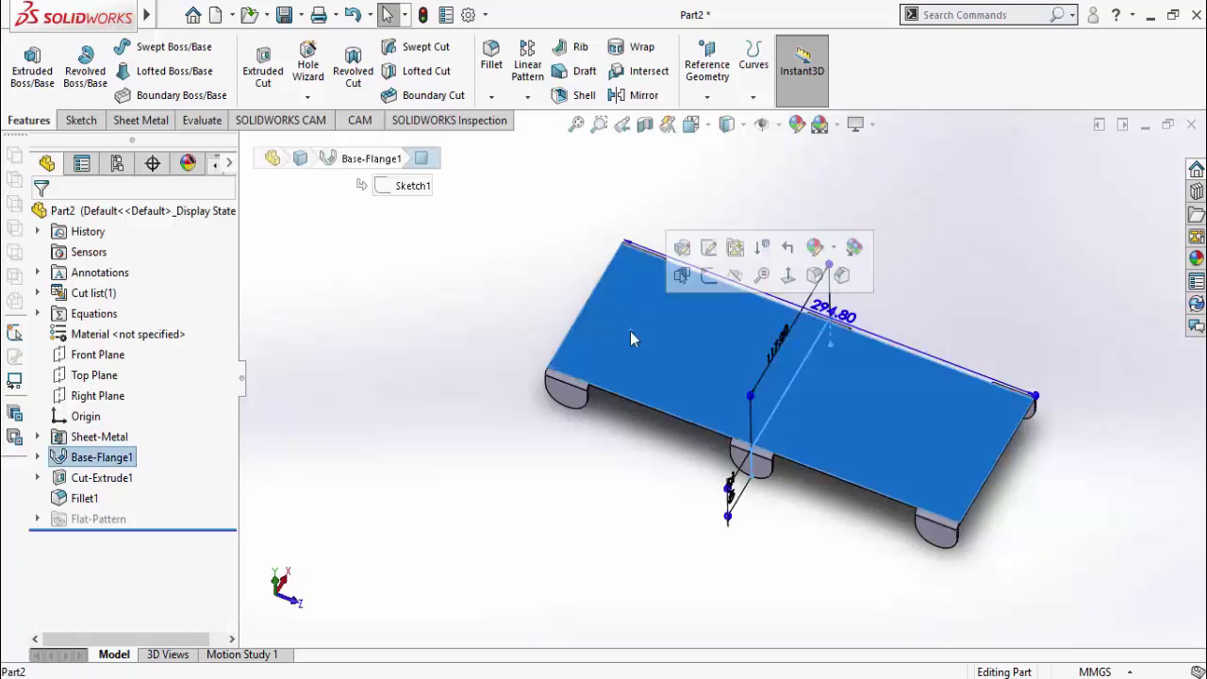
{"action": "left_click", "coordinate": [708, 275]}
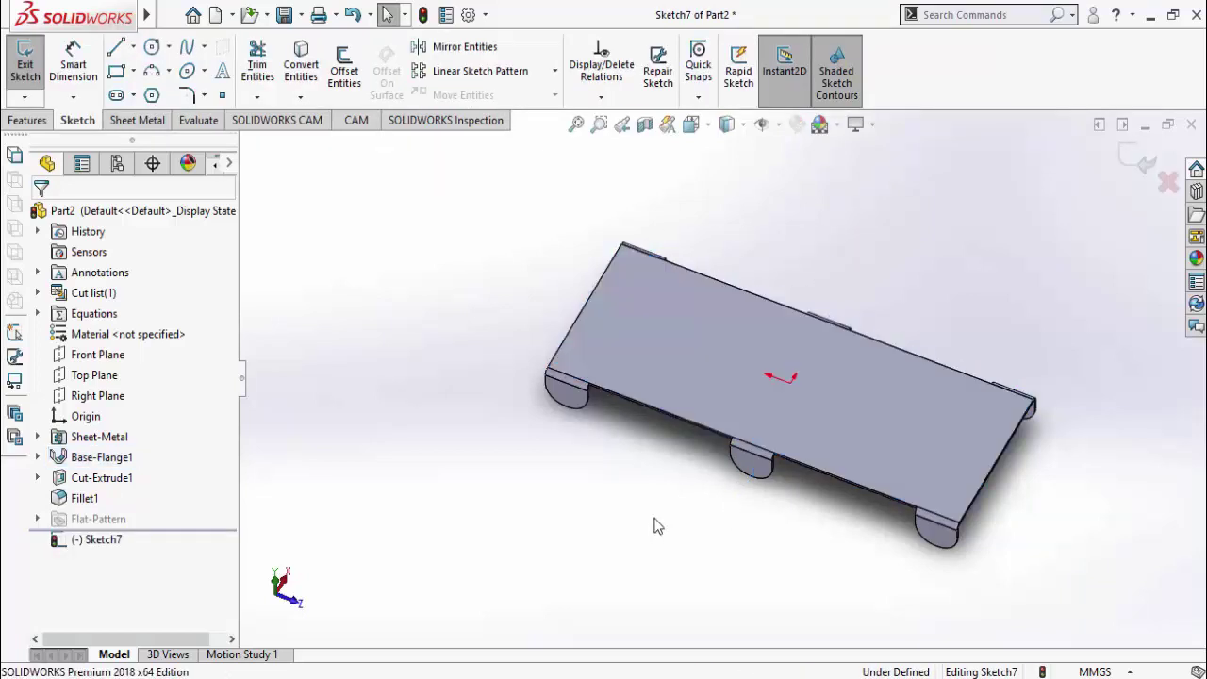
{"action": "key", "text": "ctrl+8"}
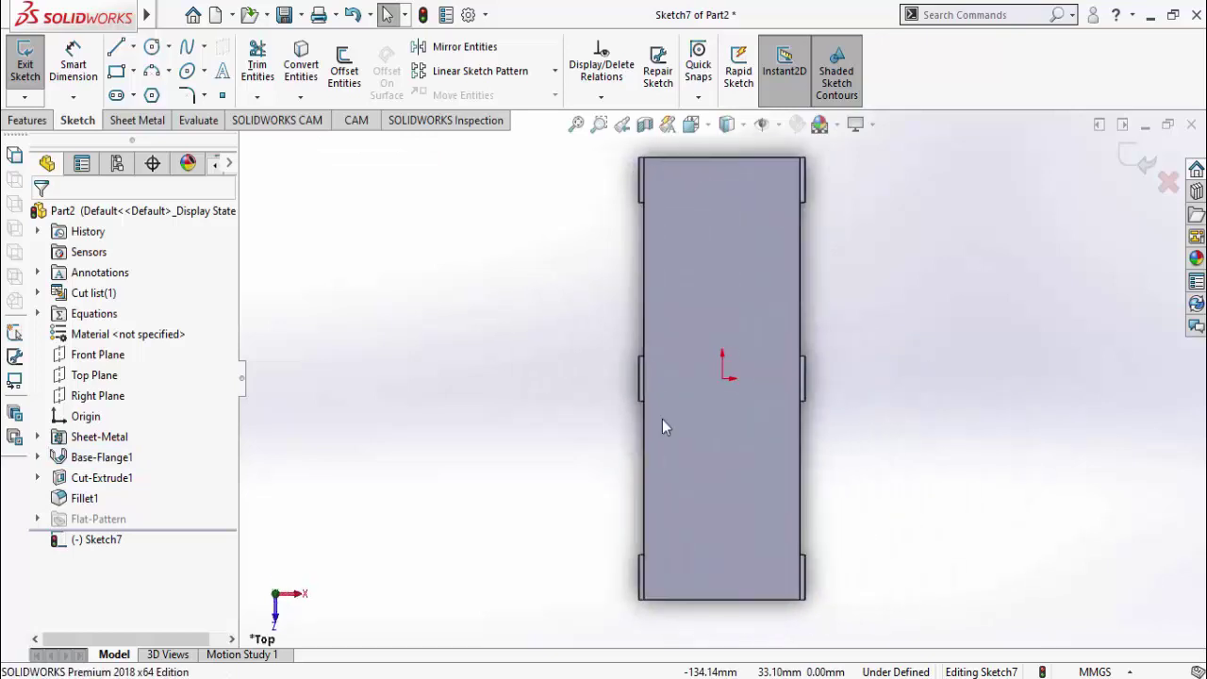
{"action": "scroll", "coordinate": [883, 166], "scroll_direction": "down", "scroll_amount": 5}
{"action": "scroll", "coordinate": [523, 262], "scroll_direction": "up", "scroll_amount": 4}
{"action": "scroll", "coordinate": [455, 281], "scroll_direction": "down", "scroll_amount": 4}
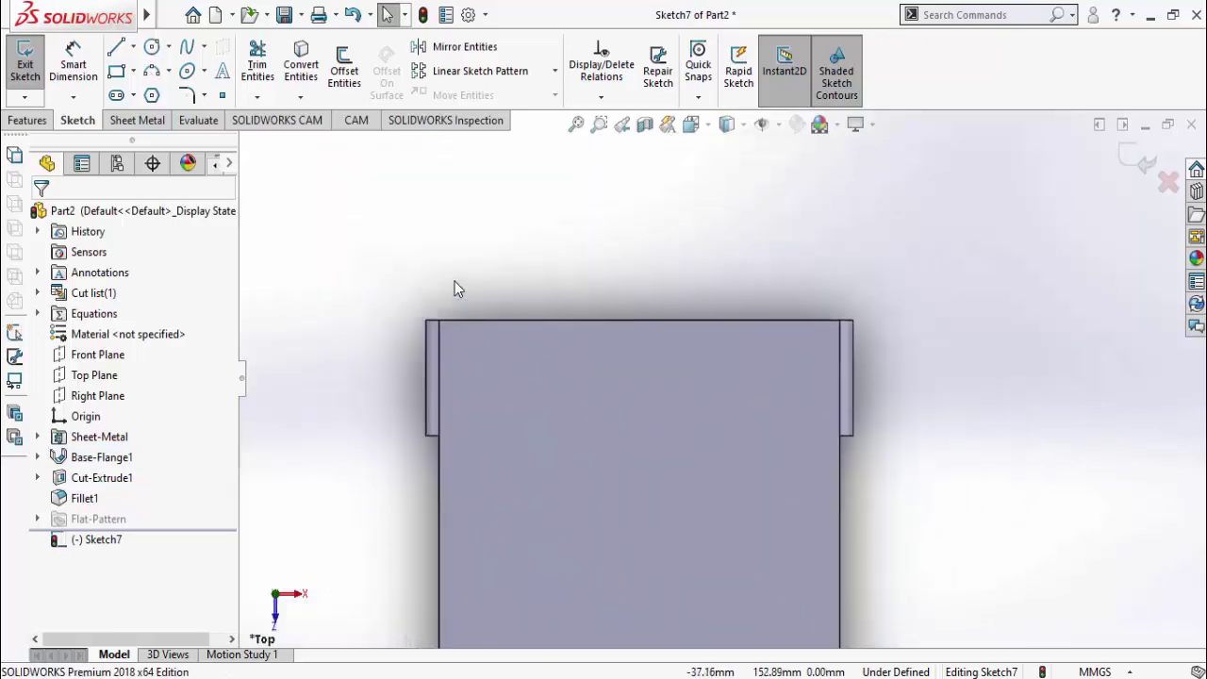
{"action": "left_click", "coordinate": [115, 96]}
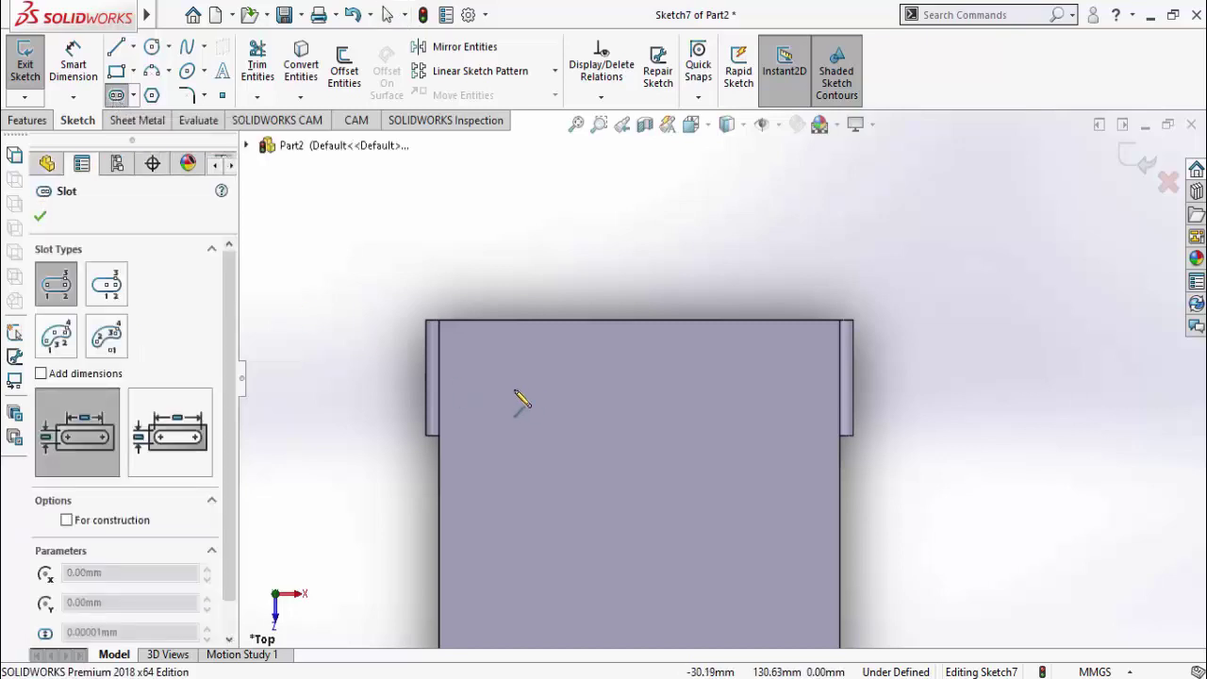
{"action": "left_click", "coordinate": [474, 373]}
{"action": "left_click", "coordinate": [762, 373]}
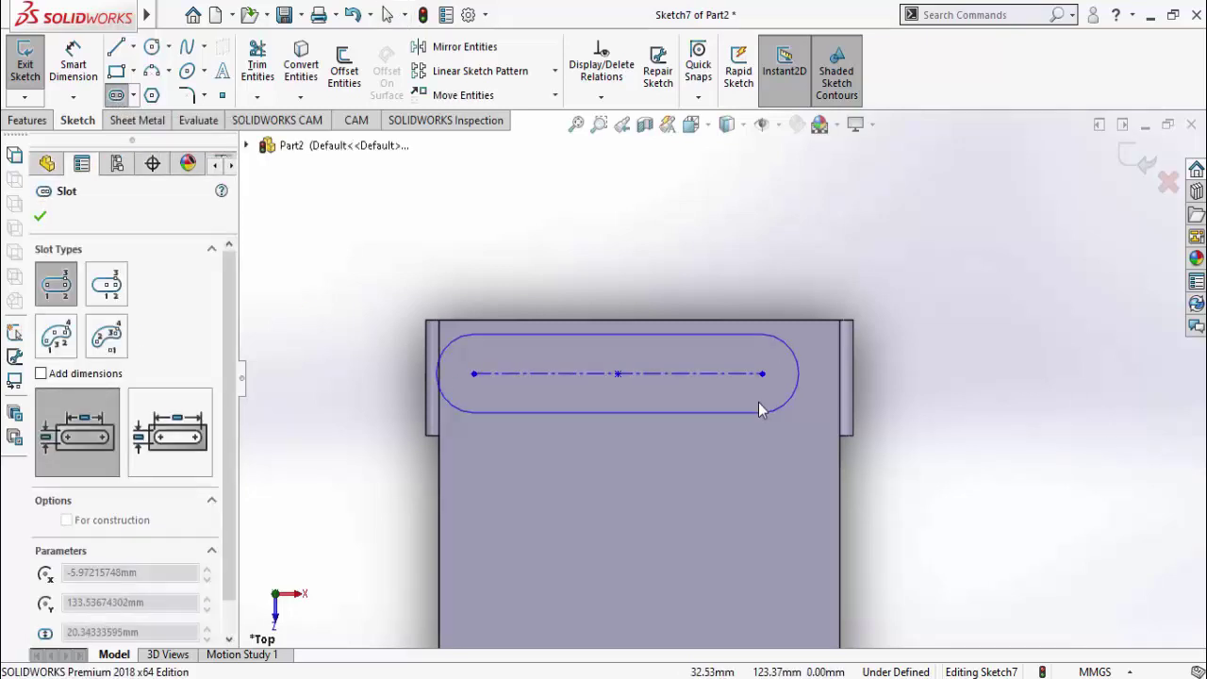
{"action": "left_click", "coordinate": [762, 402]}
{"action": "key", "text": "Escape"}
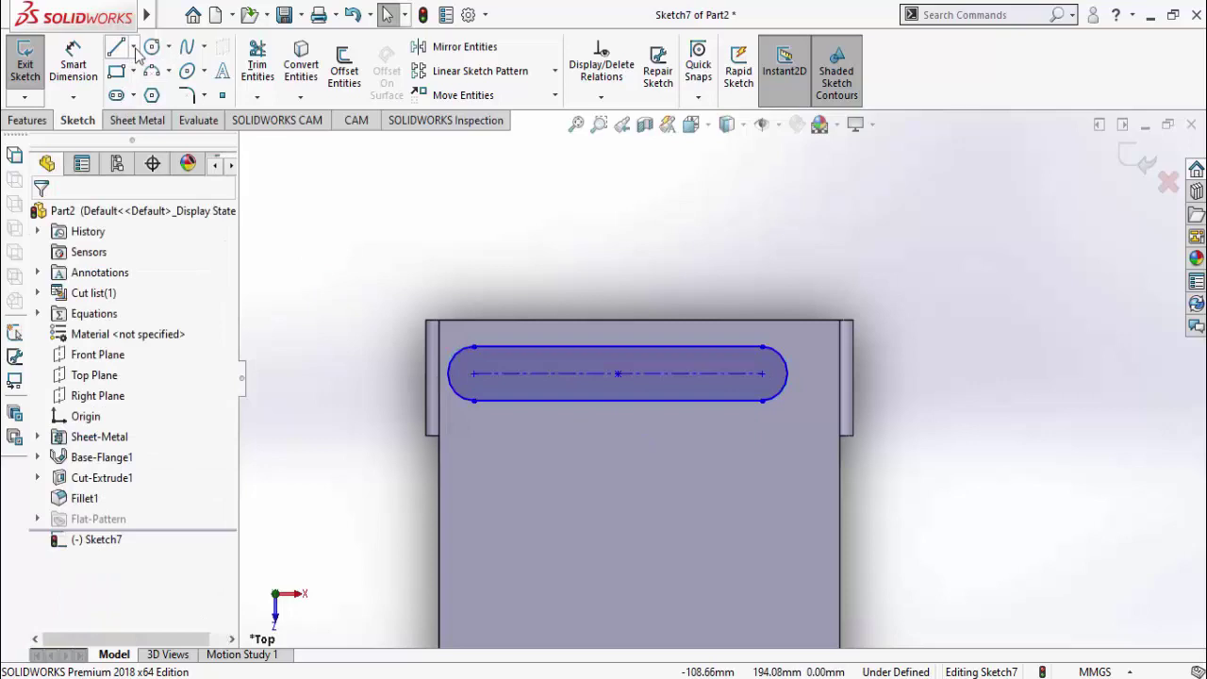
Draw a centerline from the midpoint of the face's end edge to the slot's center point and make it vertical
{"action": "left_click", "coordinate": [134, 47]}
{"action": "left_click", "coordinate": [151, 91]}
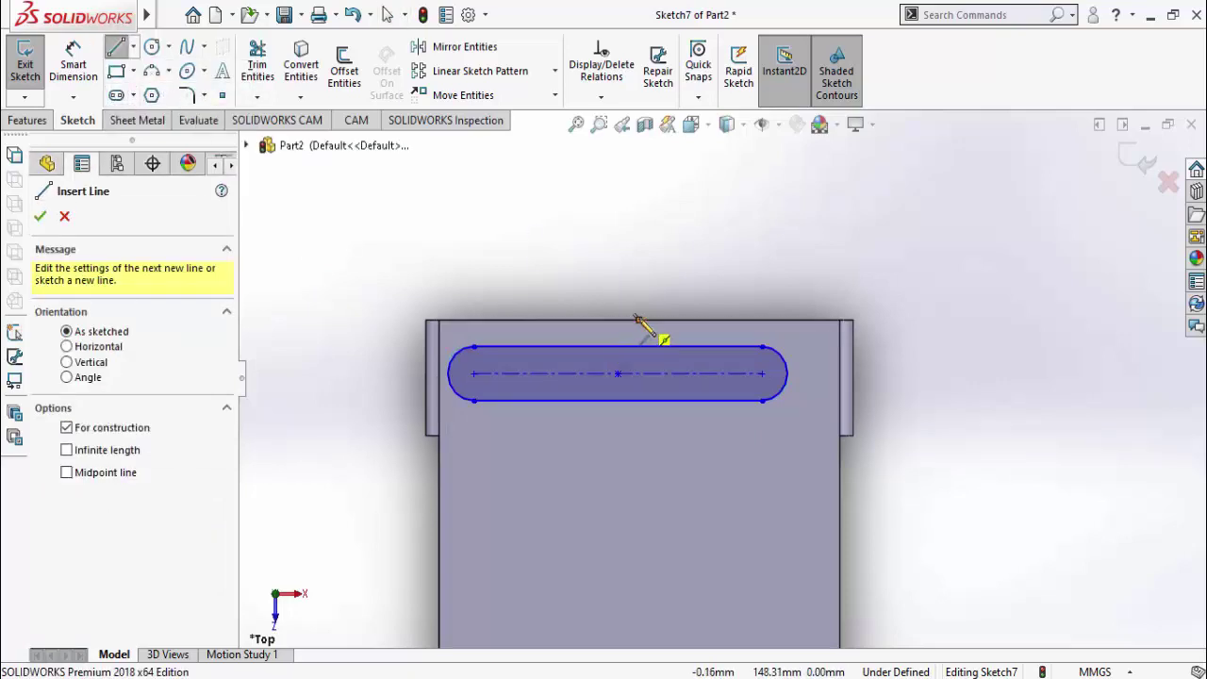
{"action": "left_click", "coordinate": [638, 320]}
{"action": "left_click", "coordinate": [618, 373]}
{"action": "key", "text": "Escape"}
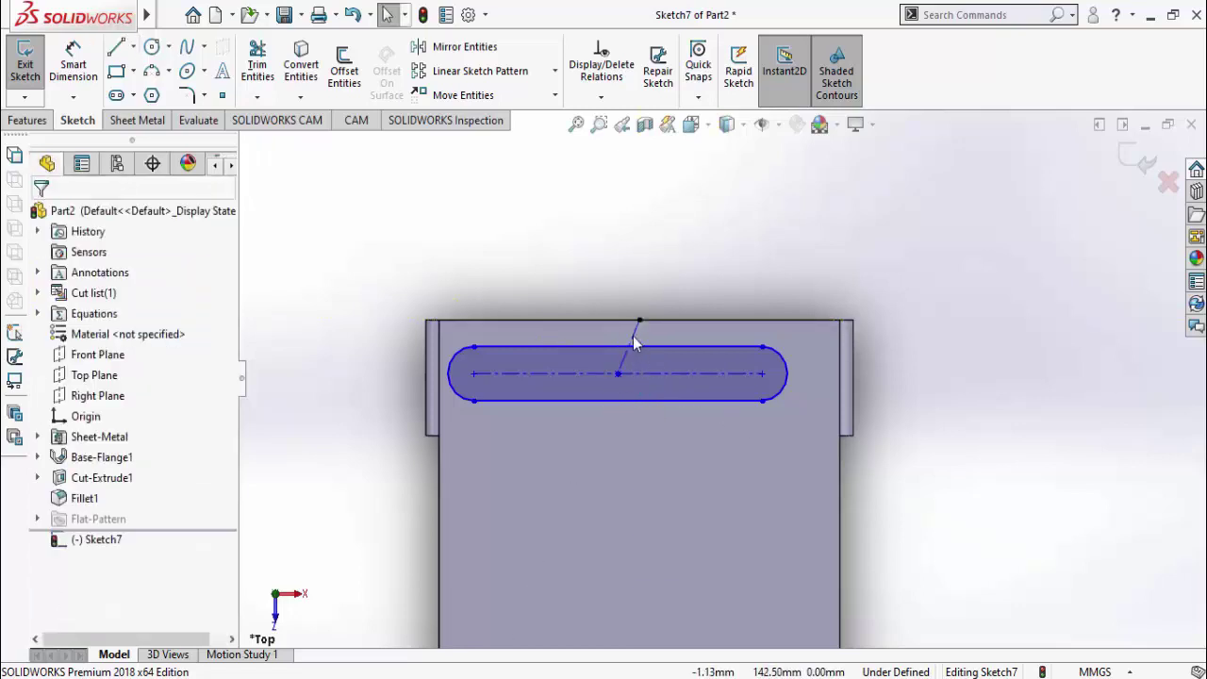
{"action": "left_click", "coordinate": [632, 339]}
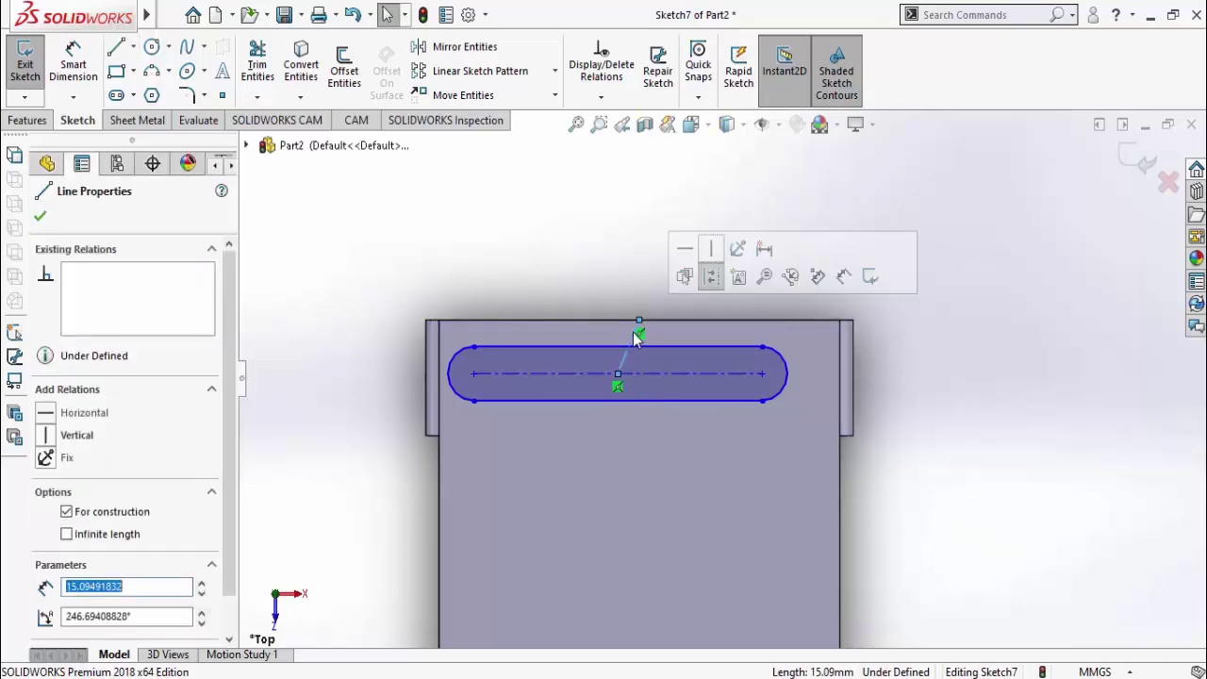
{"action": "left_click", "coordinate": [712, 248]}
{"action": "left_click", "coordinate": [981, 547]}
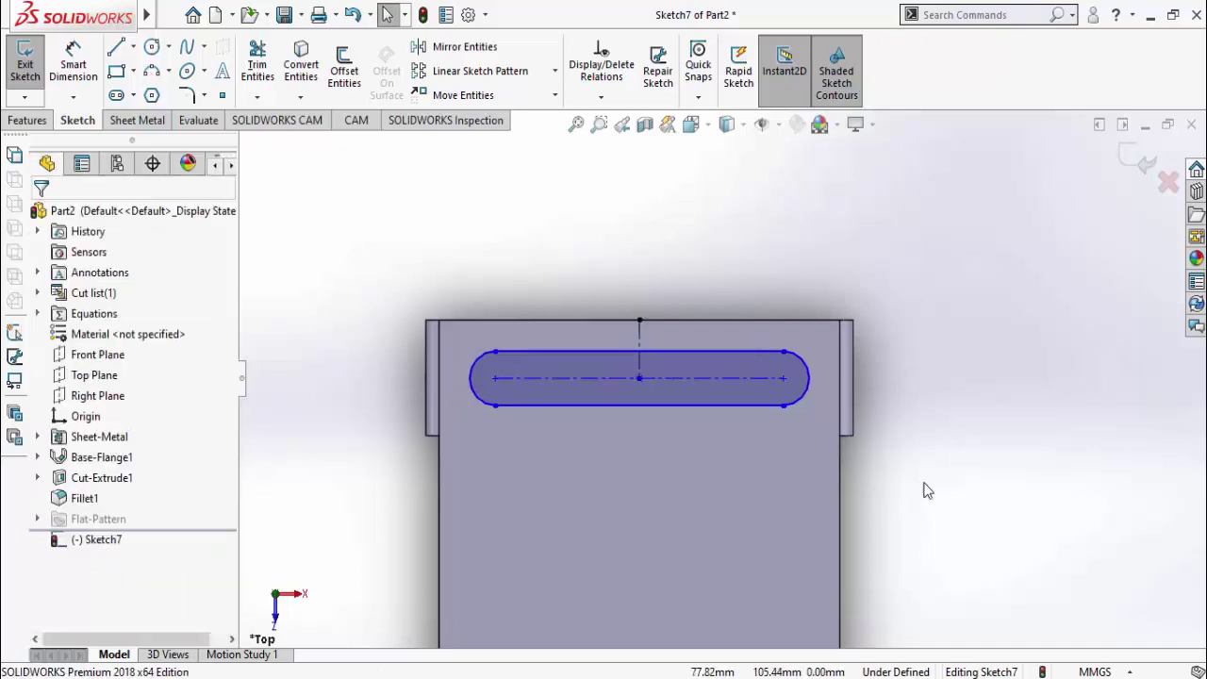
Dimension the slot's width between its two straight sides as 15 mm
{"action": "scroll", "coordinate": [923, 443], "scroll_direction": "up", "scroll_amount": 2}
{"action": "right_click_drag", "start_coordinate": [617, 464], "coordinate": [564, 411]}
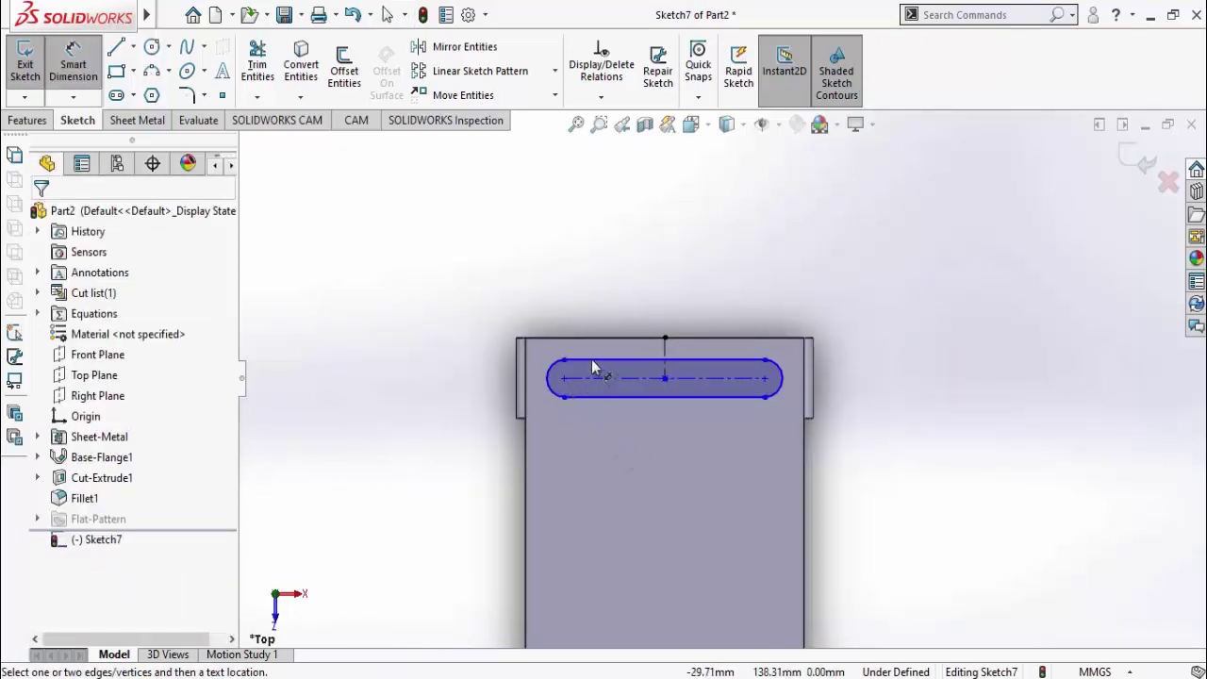
{"action": "left_click", "coordinate": [591, 359]}
{"action": "left_click", "coordinate": [593, 397]}
{"action": "left_click", "coordinate": [423, 520]}
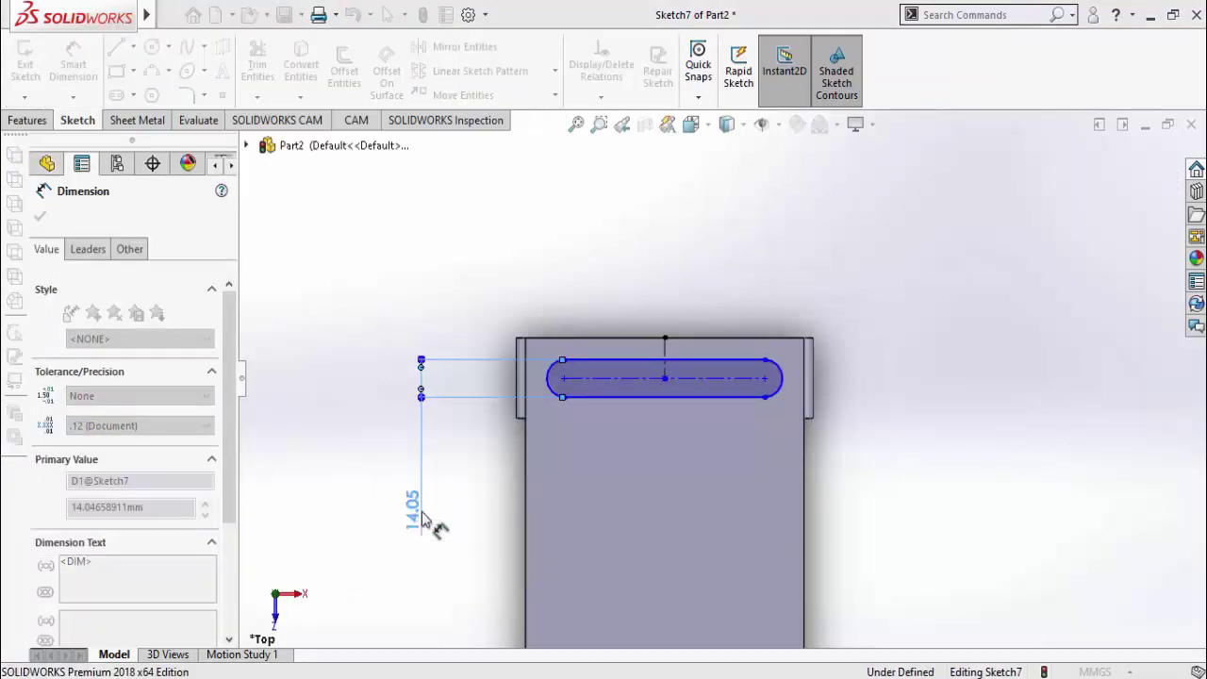
{"action": "type", "text": "15"}
{"action": "key", "text": "Return"}
{"action": "left_click", "coordinate": [459, 518]}
{"action": "scroll", "coordinate": [651, 357], "scroll_direction": "down", "scroll_amount": 1}
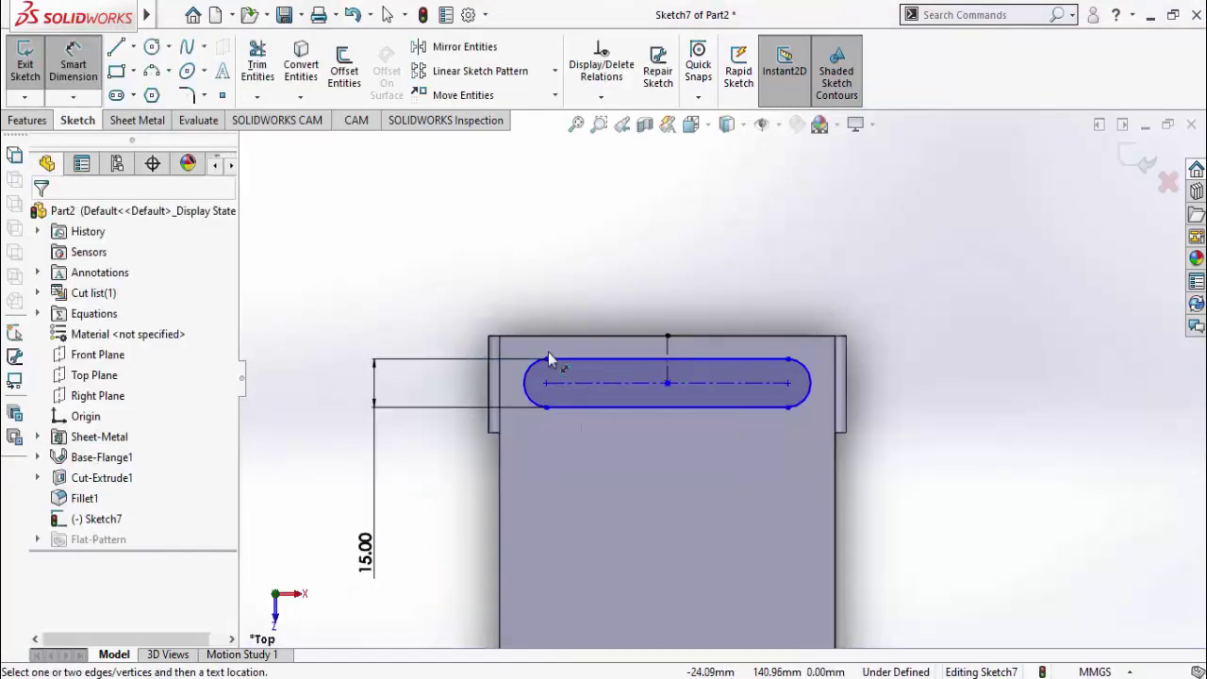
Dimension the distance between the face's end edge and the slot's nearer straight side as 12 mm
{"action": "left_click", "coordinate": [584, 337]}
{"action": "left_click", "coordinate": [582, 359]}
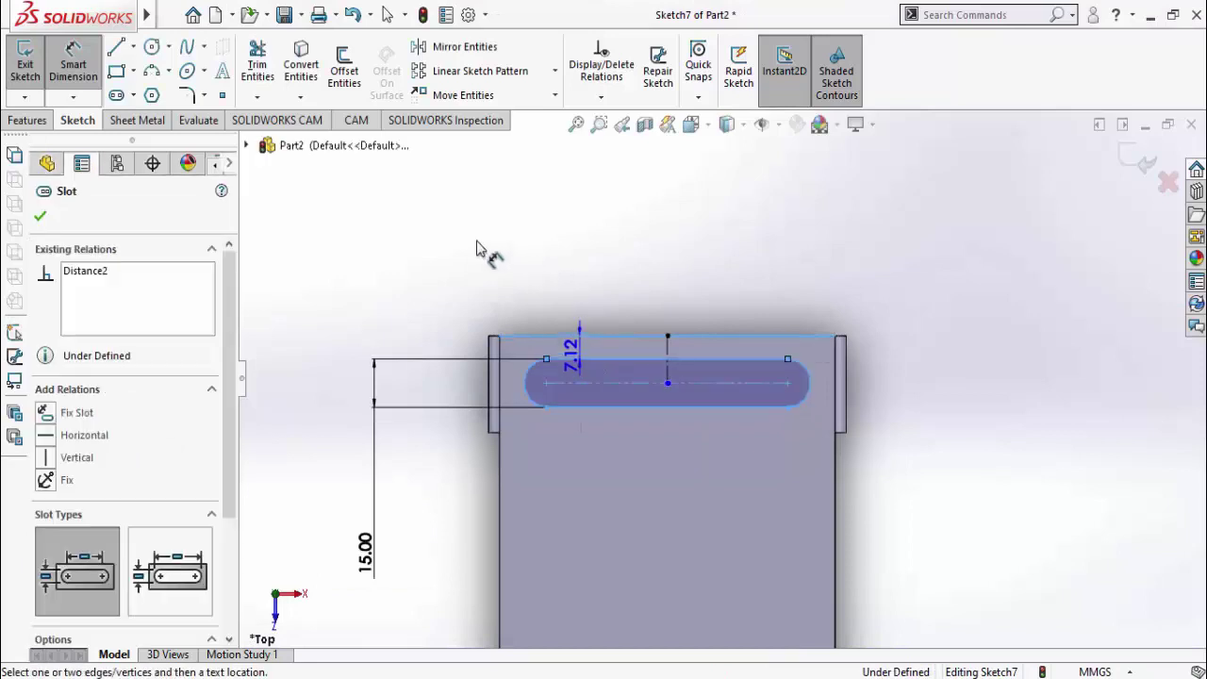
{"action": "left_click", "coordinate": [441, 249]}
{"action": "type", "text": "12"}
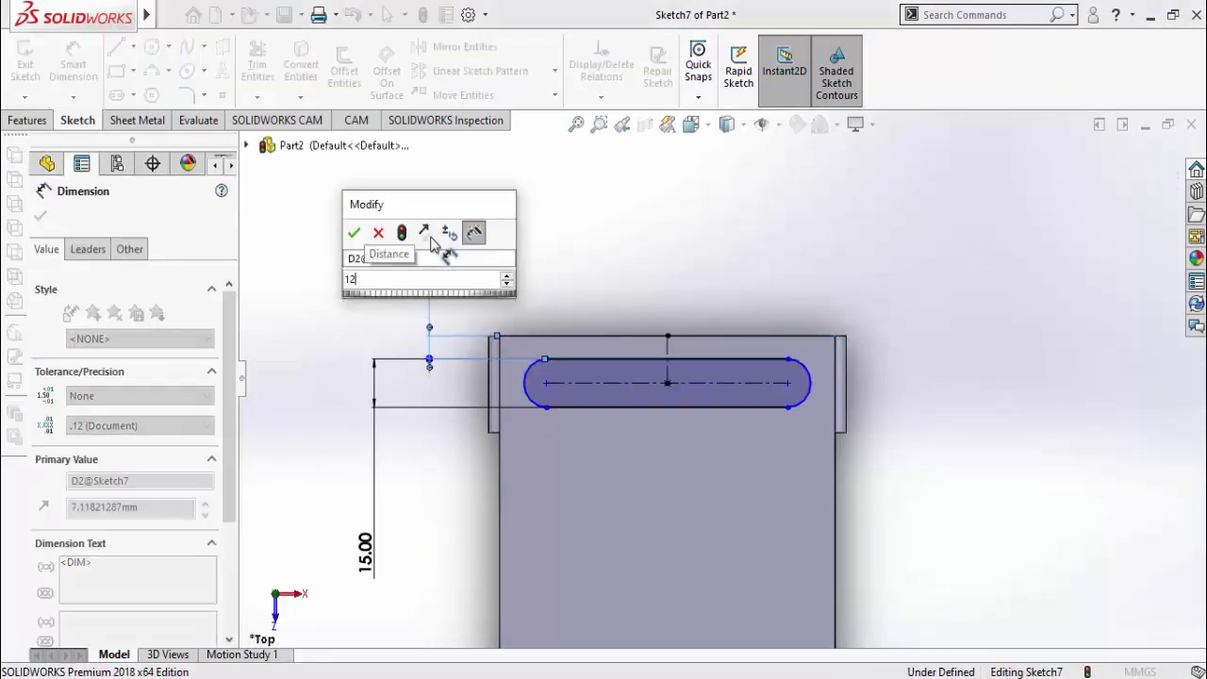
{"action": "key", "text": "Return"}
Dimension the gap between the face's long side edge and the slot's rounded end as 12 mm
{"action": "scroll", "coordinate": [628, 424], "scroll_direction": "up", "scroll_amount": 2}
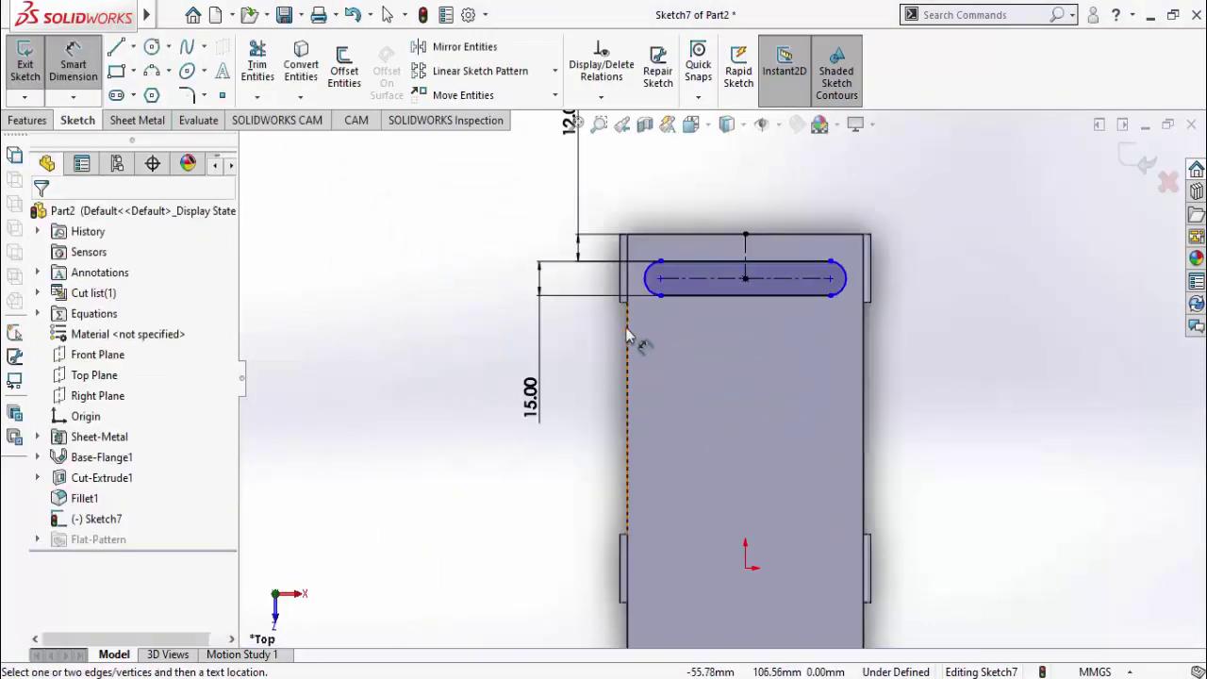
{"action": "left_click", "coordinate": [628, 337]}
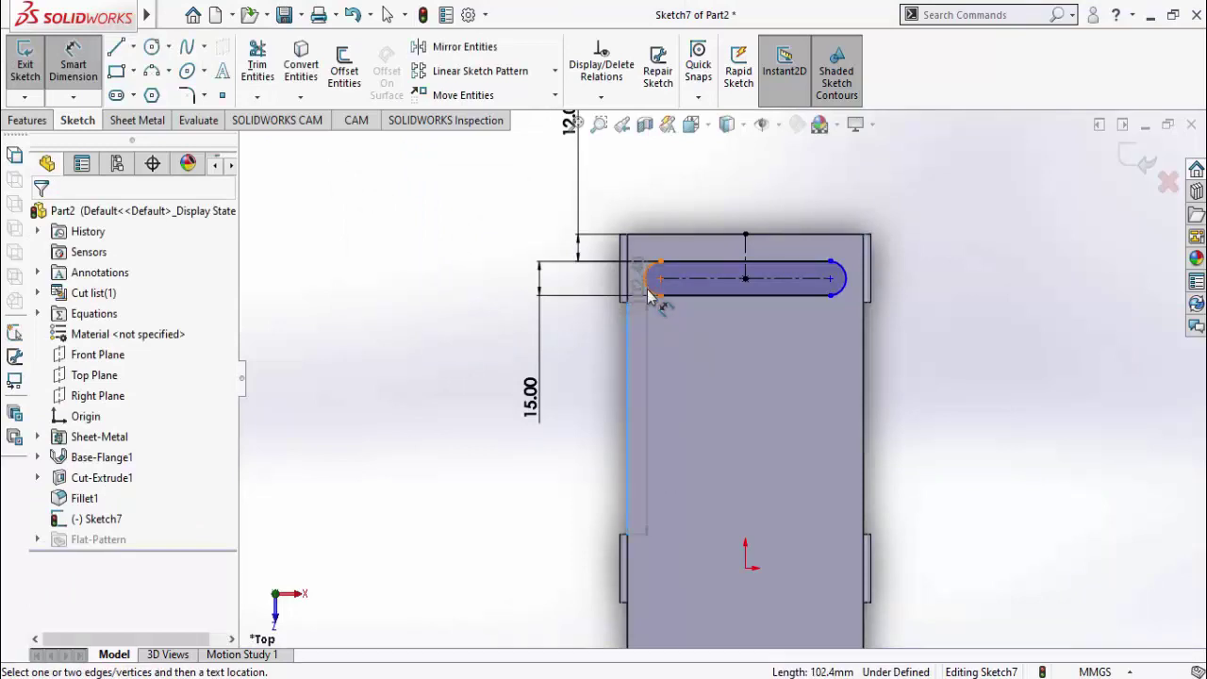
{"action": "scroll", "coordinate": [652, 300], "scroll_direction": "down", "scroll_amount": 5}
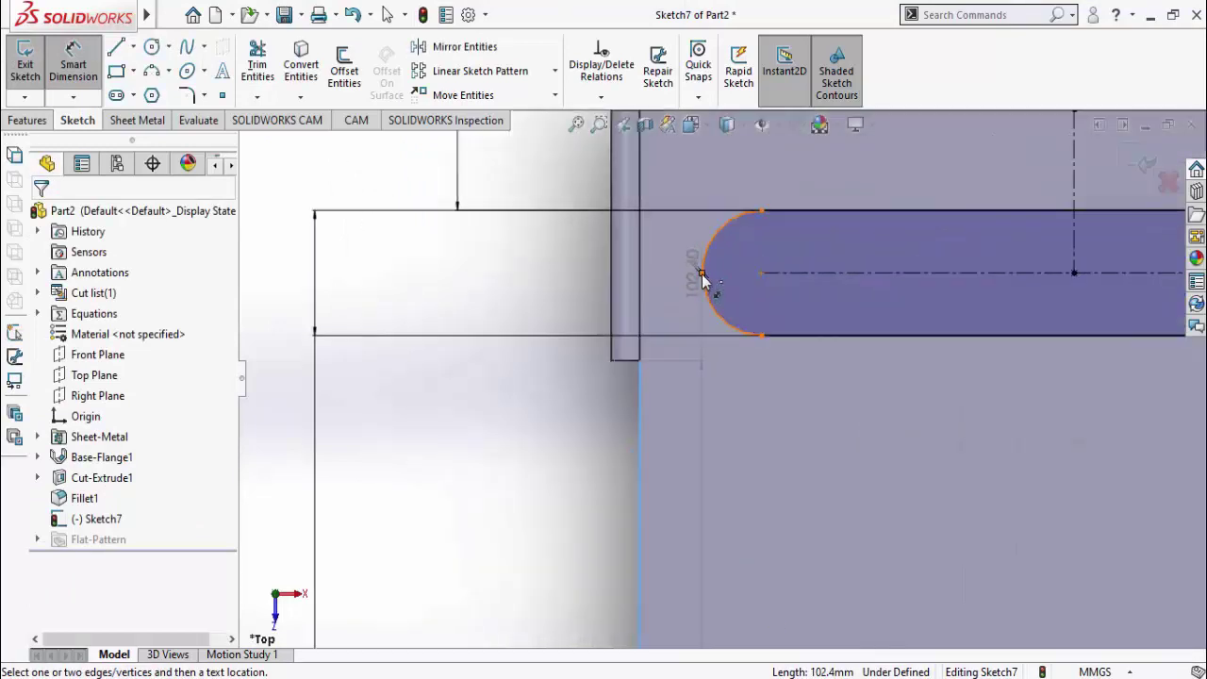
{"action": "left_click", "coordinate": [700, 274]}
{"action": "scroll", "coordinate": [701, 398], "scroll_direction": "up", "scroll_amount": 5}
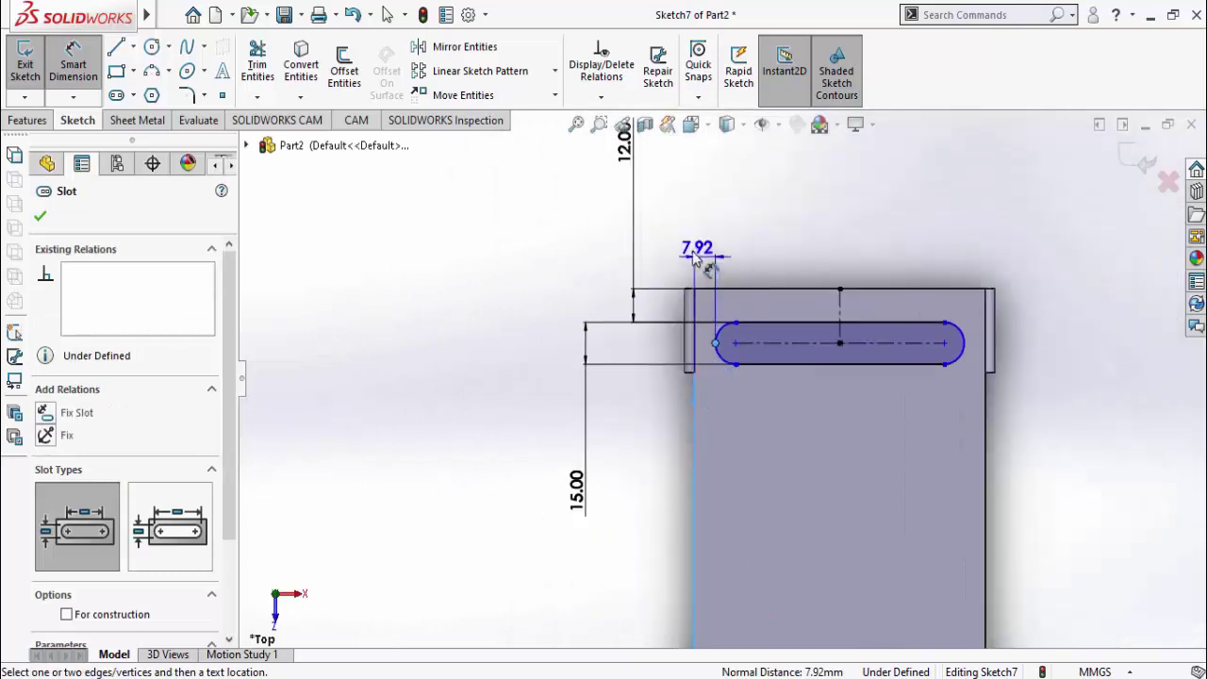
{"action": "left_click", "coordinate": [701, 237]}
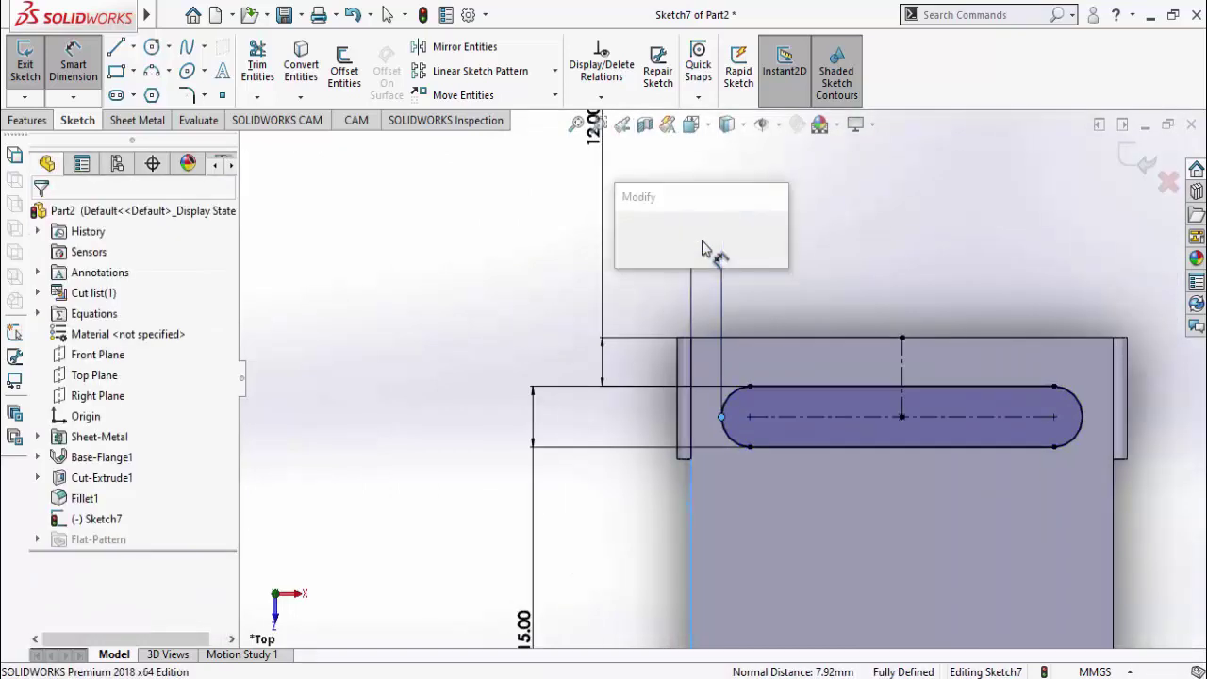
{"action": "scroll", "coordinate": [701, 240], "scroll_direction": "down", "scroll_amount": 2}
{"action": "type", "text": "12"}
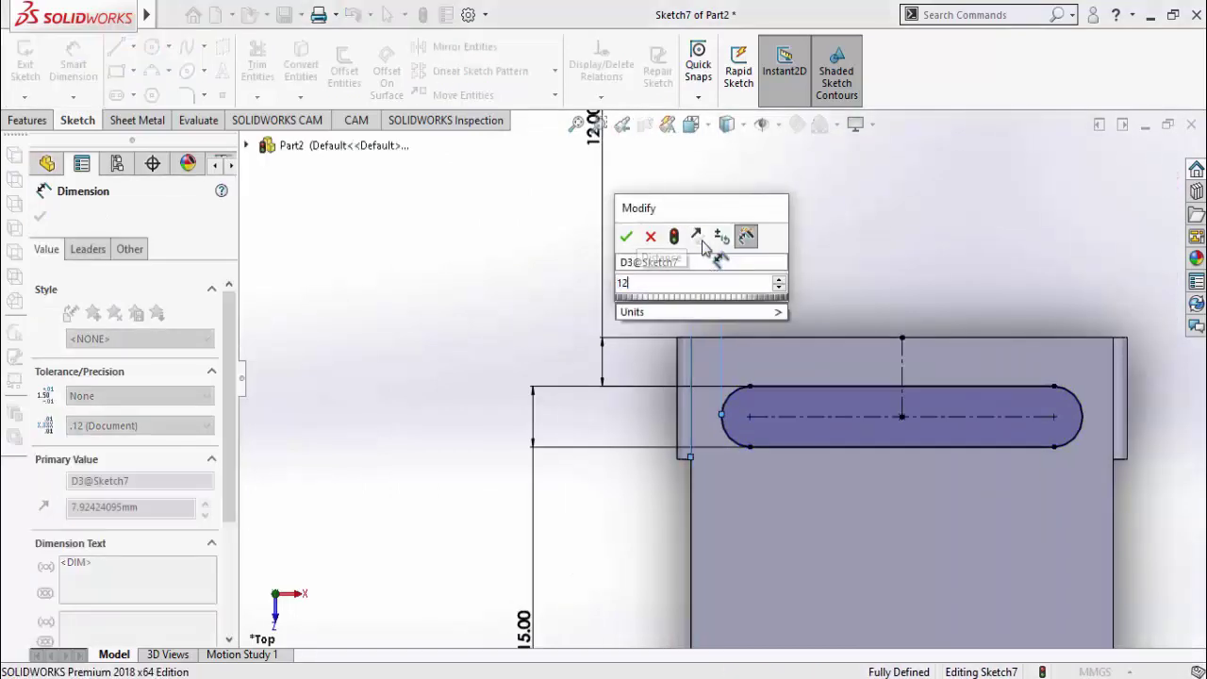
{"action": "key", "text": "Return"}
{"action": "key", "text": "Escape"}
{"action": "key", "text": "Escape"}
Cut the slot profile through the flange's top face with a blind Extruded Cut of 155 mm
{"action": "scroll", "coordinate": [837, 500], "scroll_direction": "up", "scroll_amount": 4}
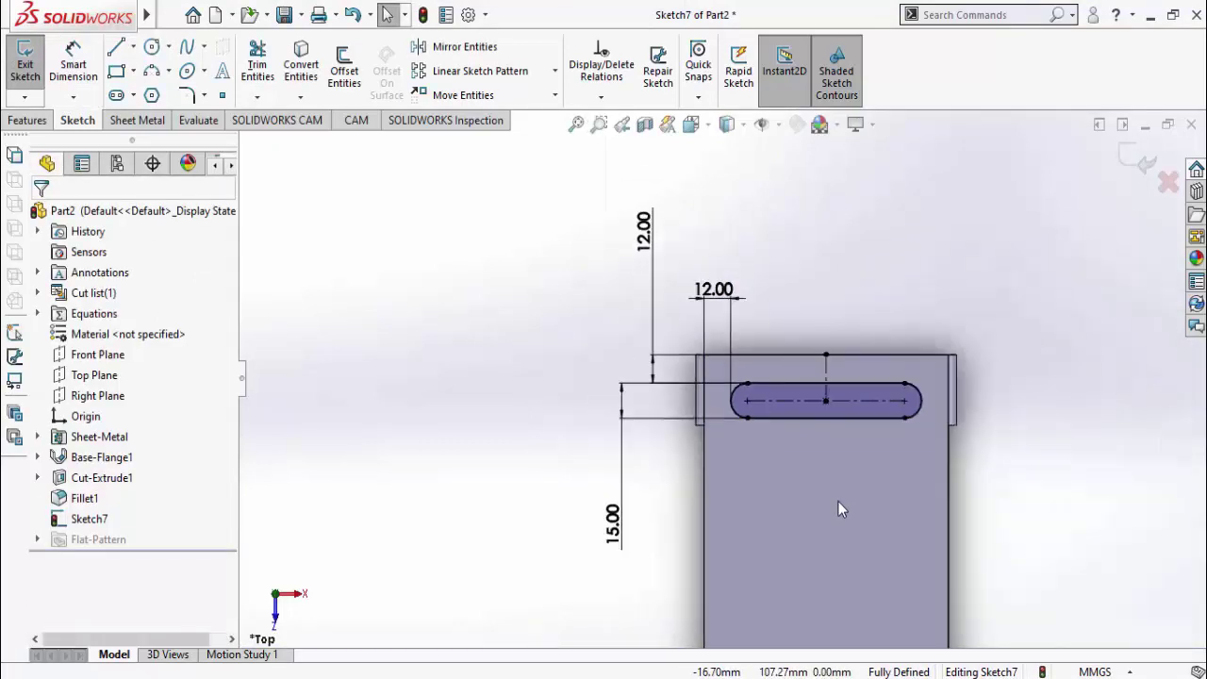
{"action": "left_click", "coordinate": [29, 120]}
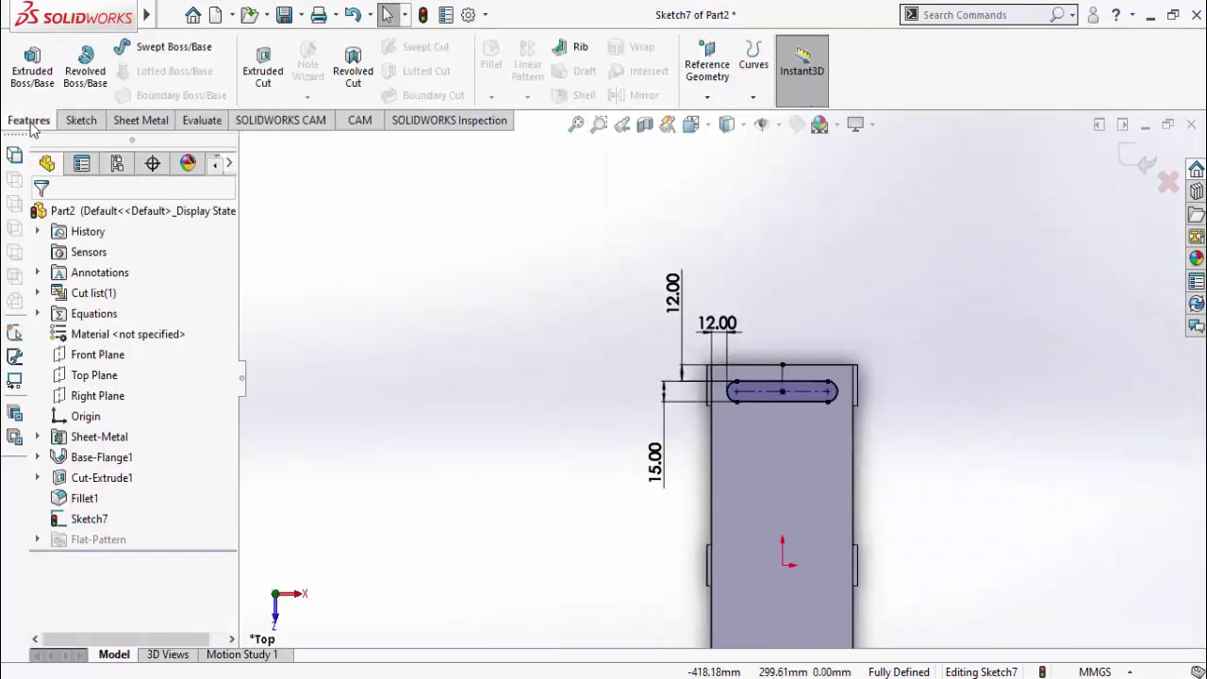
{"action": "left_click", "coordinate": [263, 68]}
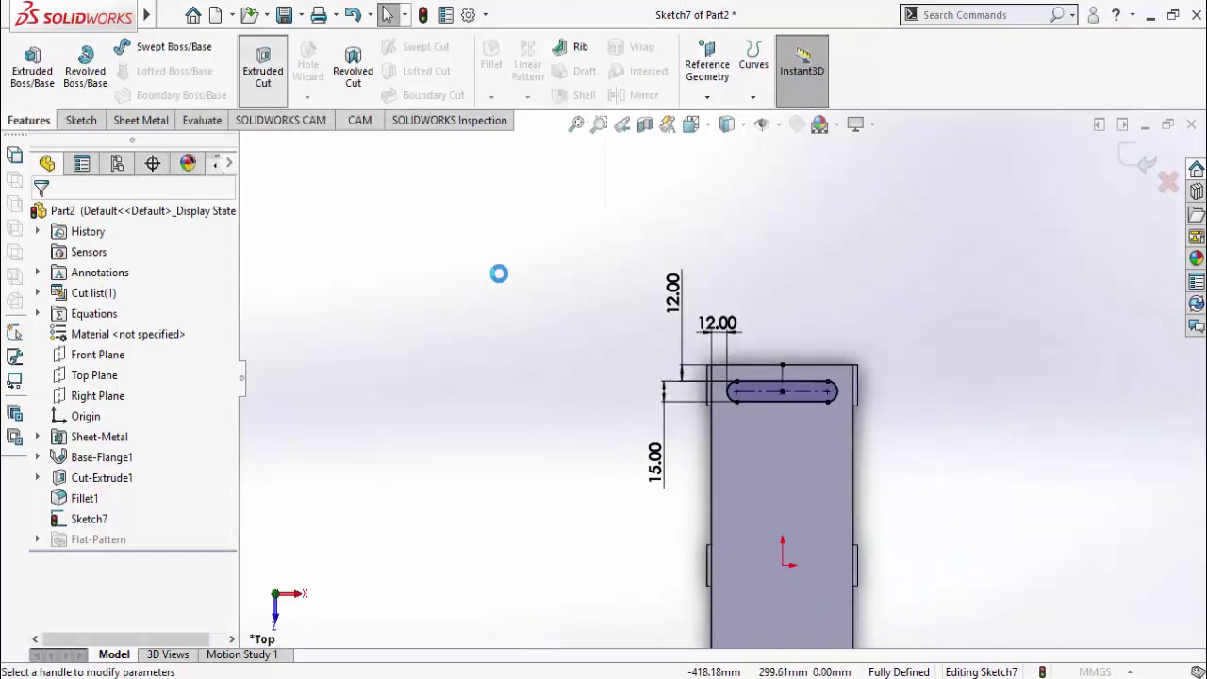
{"action": "middle_click_drag", "start_coordinate": [518, 353], "coordinate": [604, 229]}
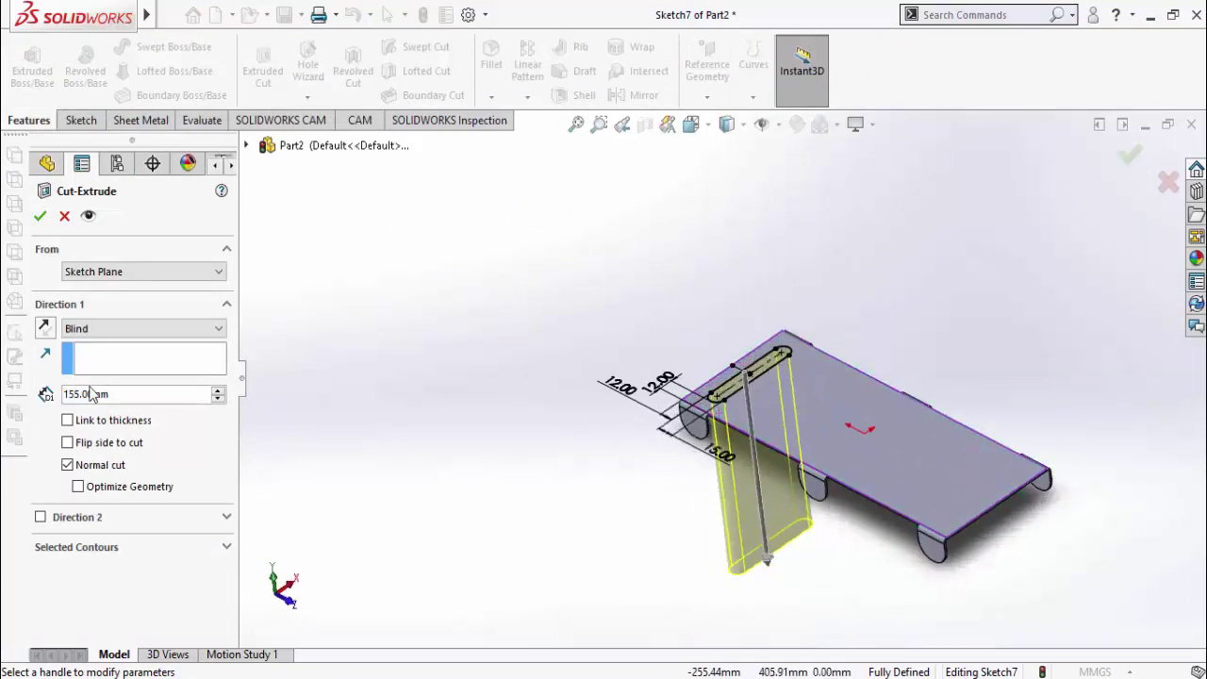
{"action": "left_click", "coordinate": [40, 217]}
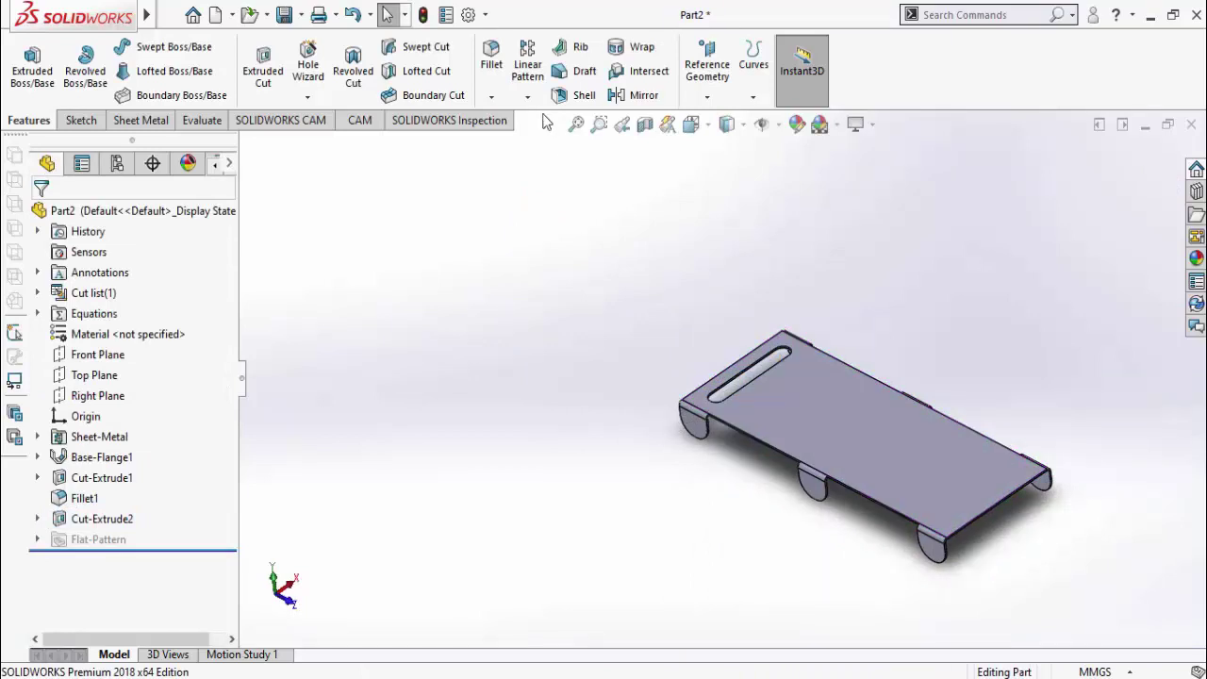
Start a linear pattern of the slot cut, using the flange's long side edge as the first direction
{"action": "left_click", "coordinate": [530, 66]}
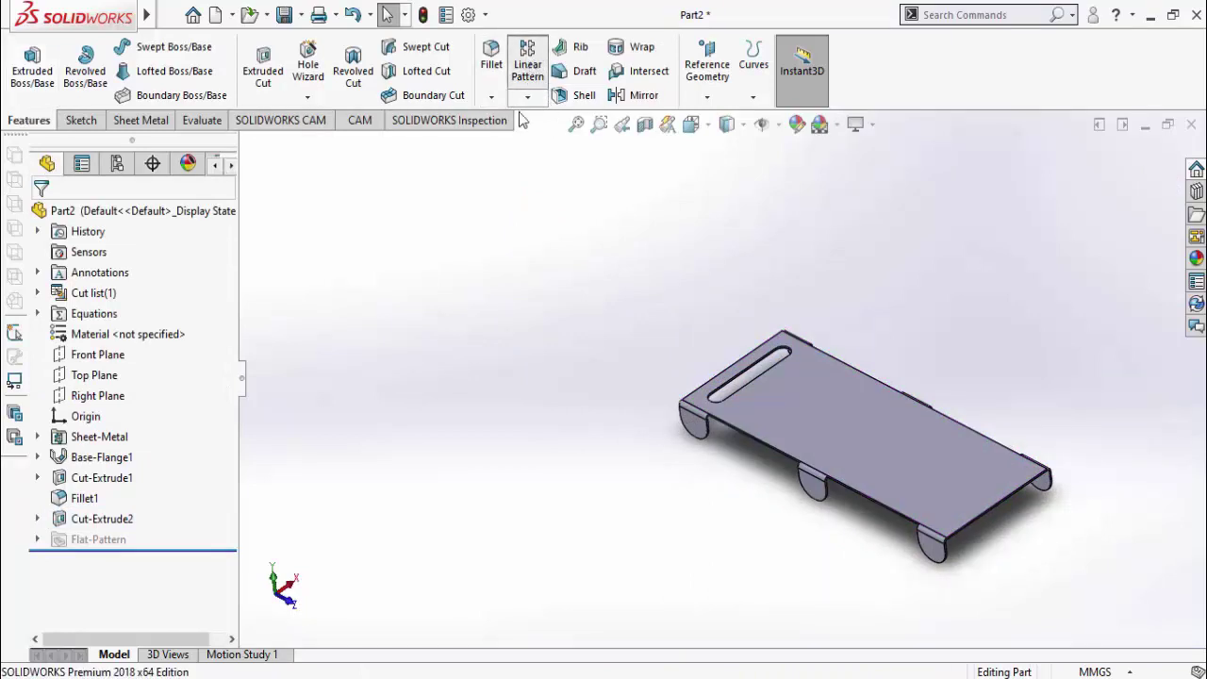
{"action": "left_click", "coordinate": [742, 443]}
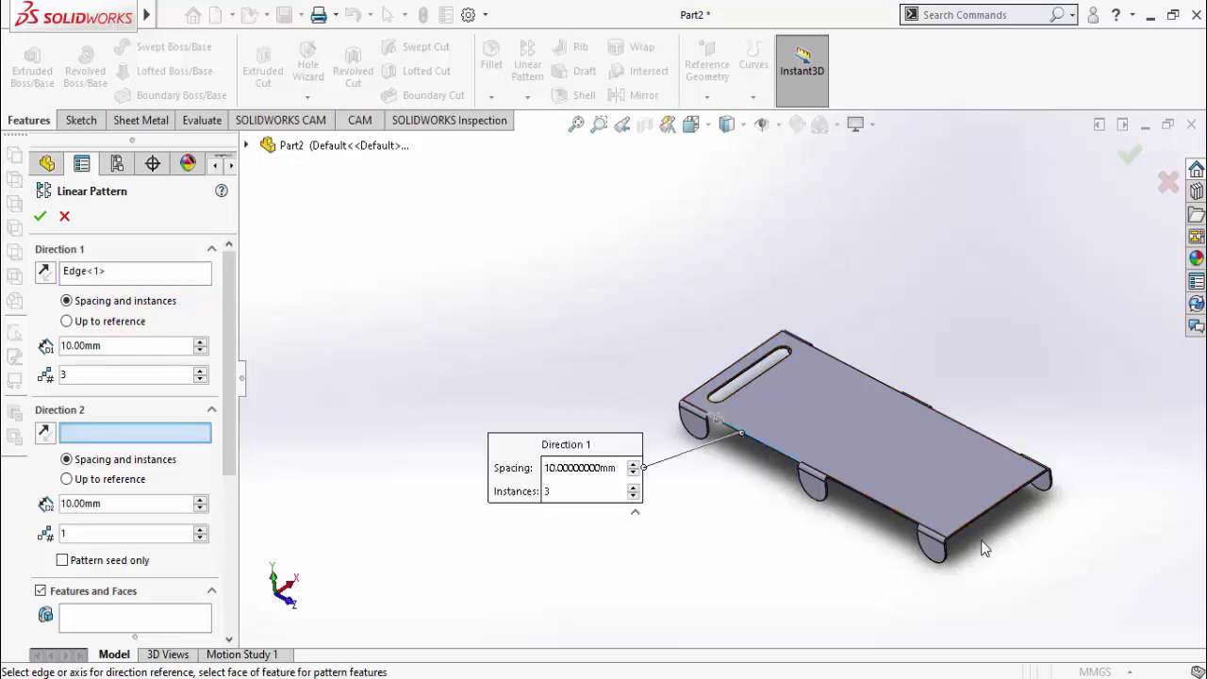
{"action": "scroll", "coordinate": [228, 301], "scroll_direction": "down", "scroll_amount": 3}
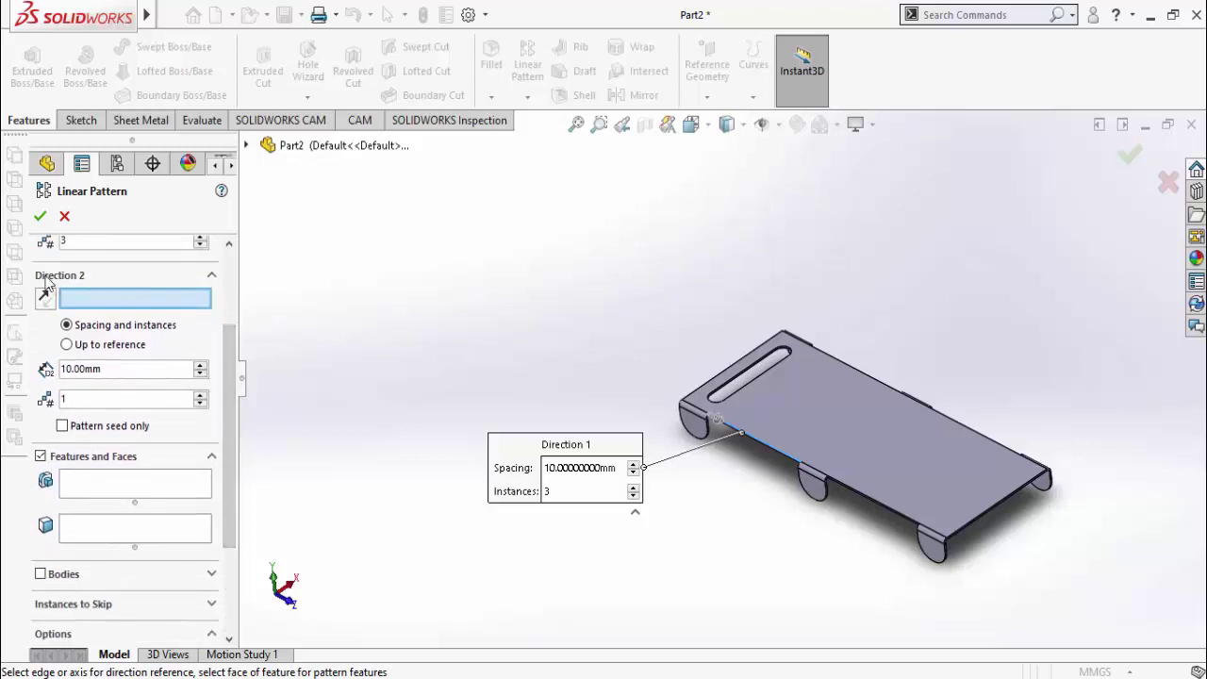
{"action": "scroll", "coordinate": [228, 368], "scroll_direction": "down", "scroll_amount": 1}
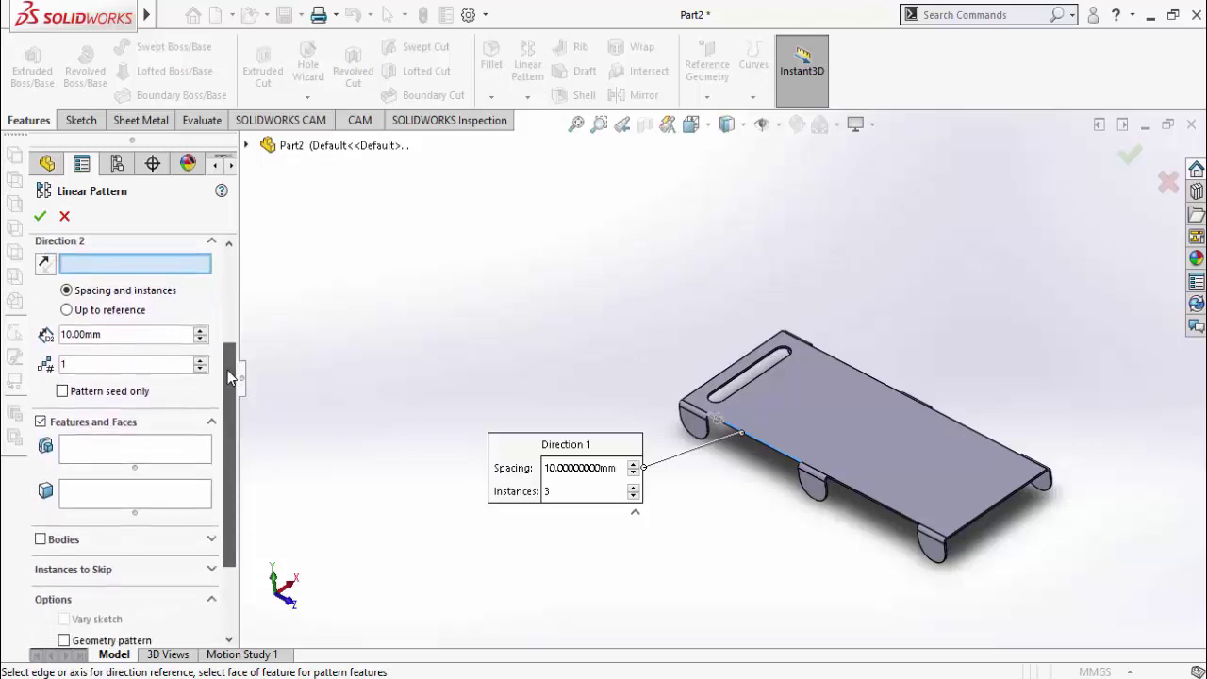
{"action": "scroll", "coordinate": [230, 363], "scroll_direction": "up", "scroll_amount": 1}
{"action": "scroll", "coordinate": [233, 385], "scroll_direction": "down", "scroll_amount": 1}
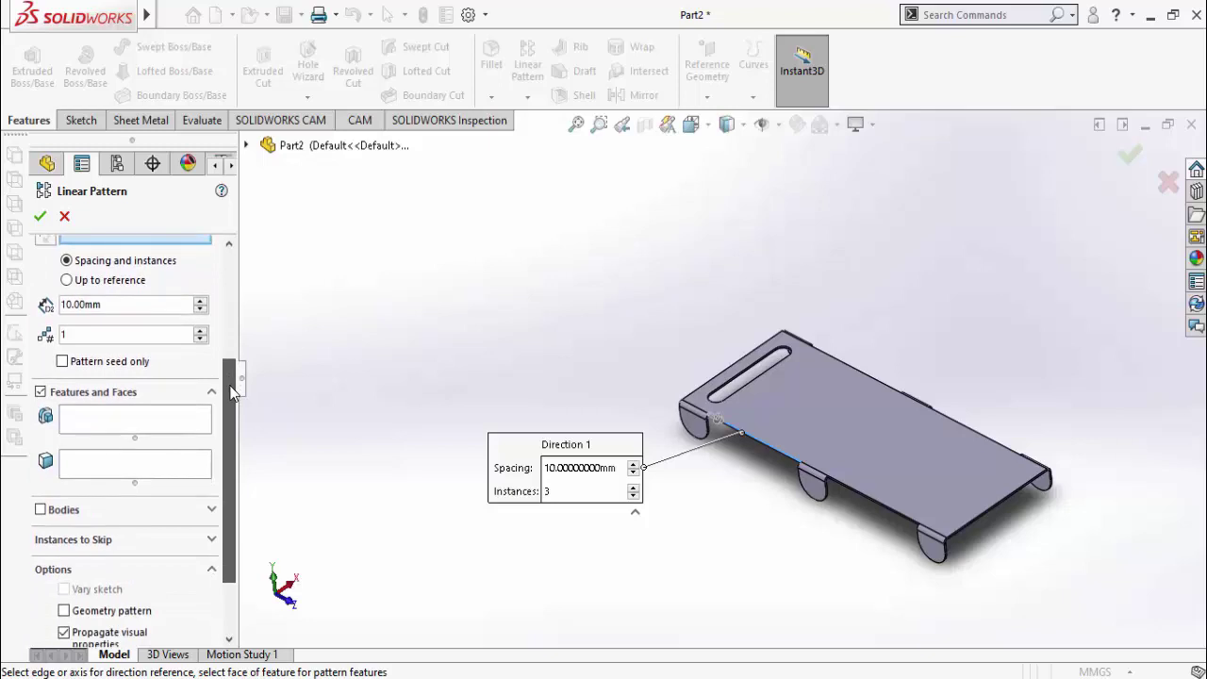
{"action": "left_click", "coordinate": [98, 418]}
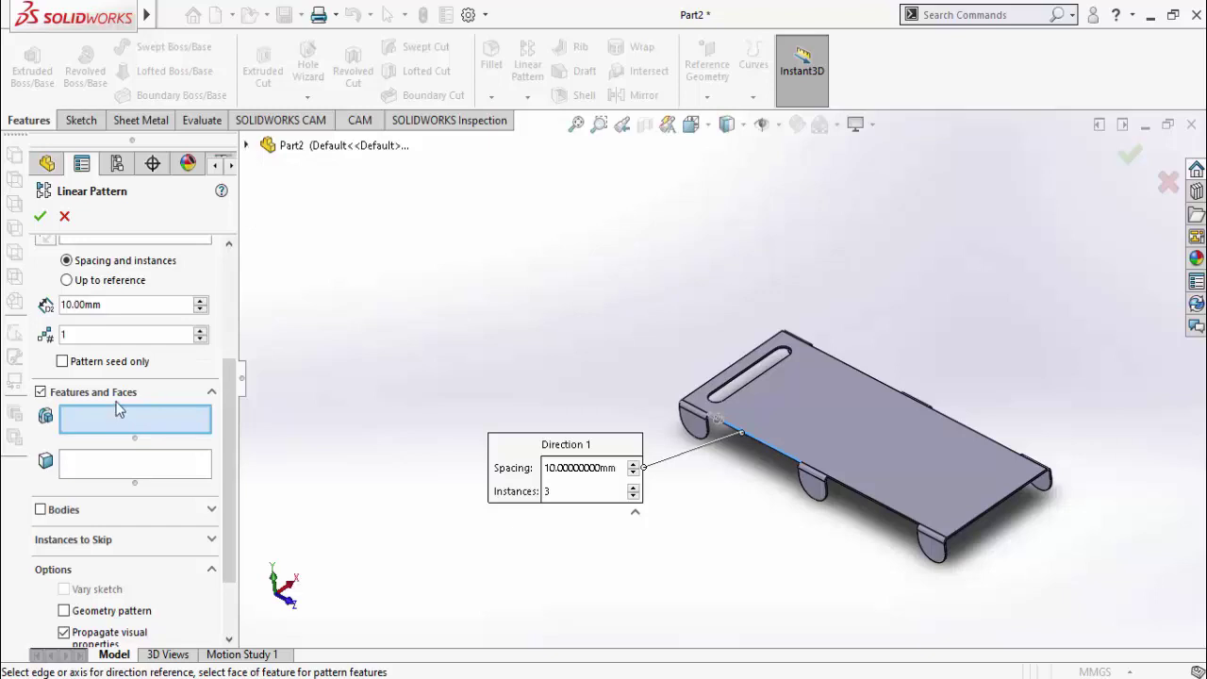
{"action": "left_click", "coordinate": [248, 147]}
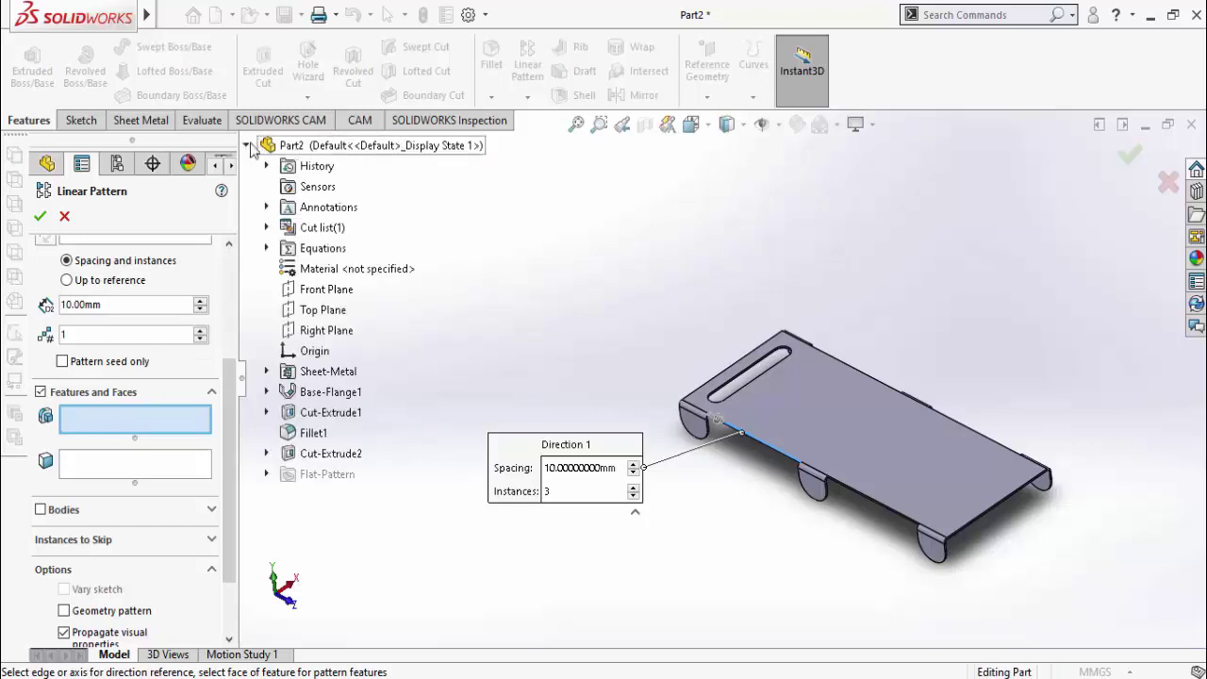
{"action": "left_click", "coordinate": [332, 453]}
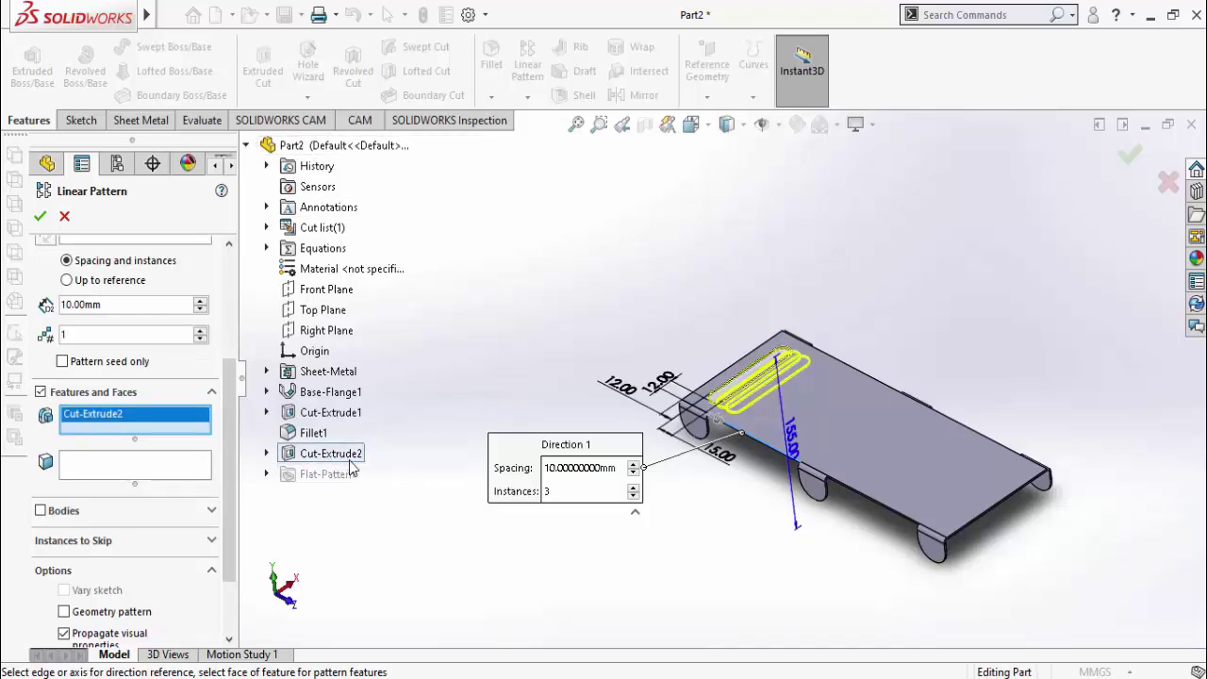
{"action": "scroll", "coordinate": [827, 419], "scroll_direction": "down", "scroll_amount": 3}
{"action": "scroll", "coordinate": [230, 381], "scroll_direction": "up", "scroll_amount": 5}
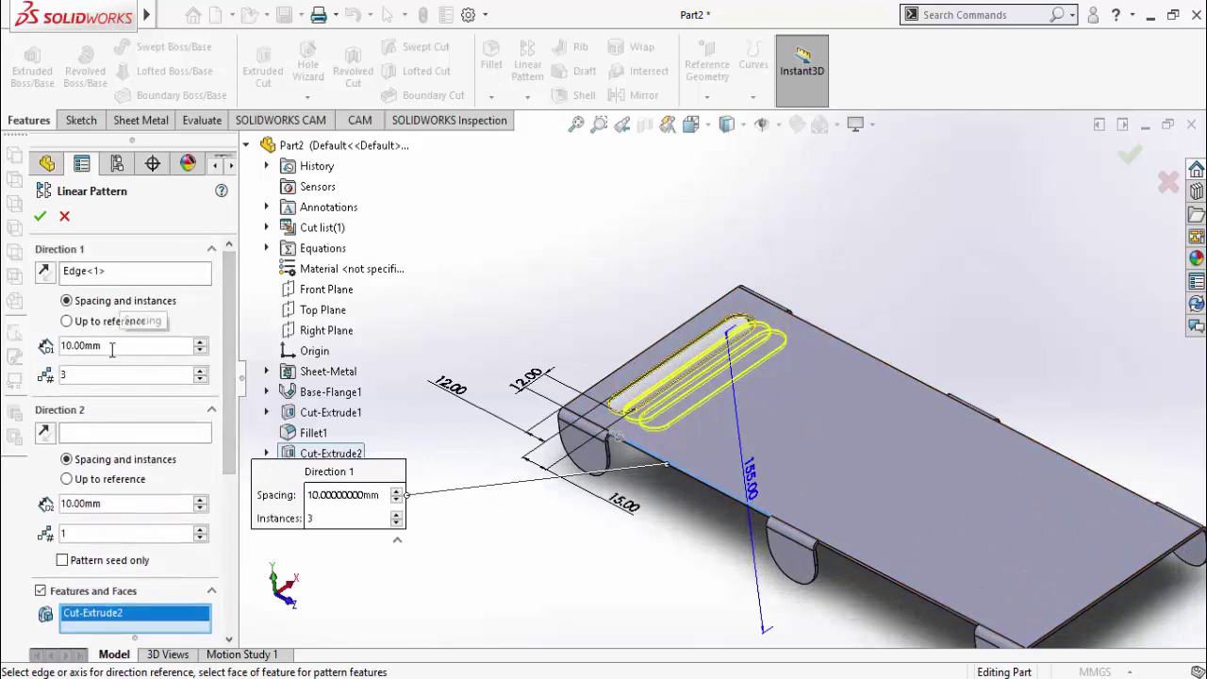
Set the slot pattern's spacing to 25 mm with 11 instances and create the pattern
{"action": "left_click", "coordinate": [112, 346]}
{"action": "type", "text": "25"}
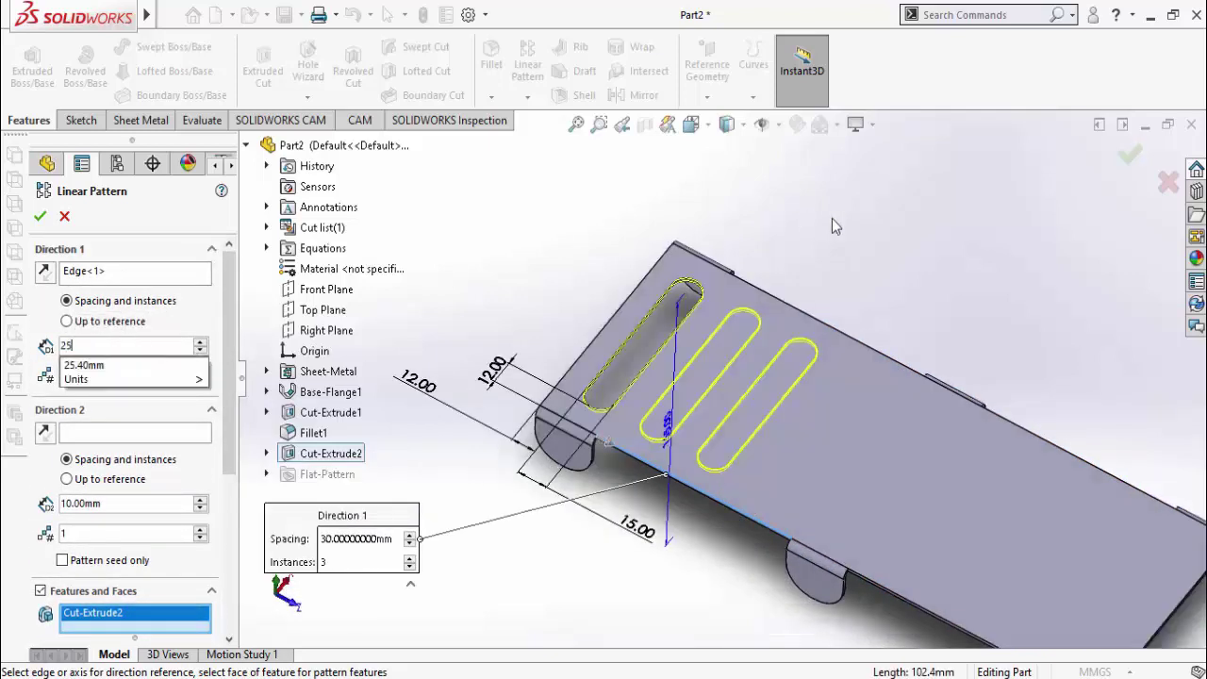
{"action": "key", "text": "Return"}
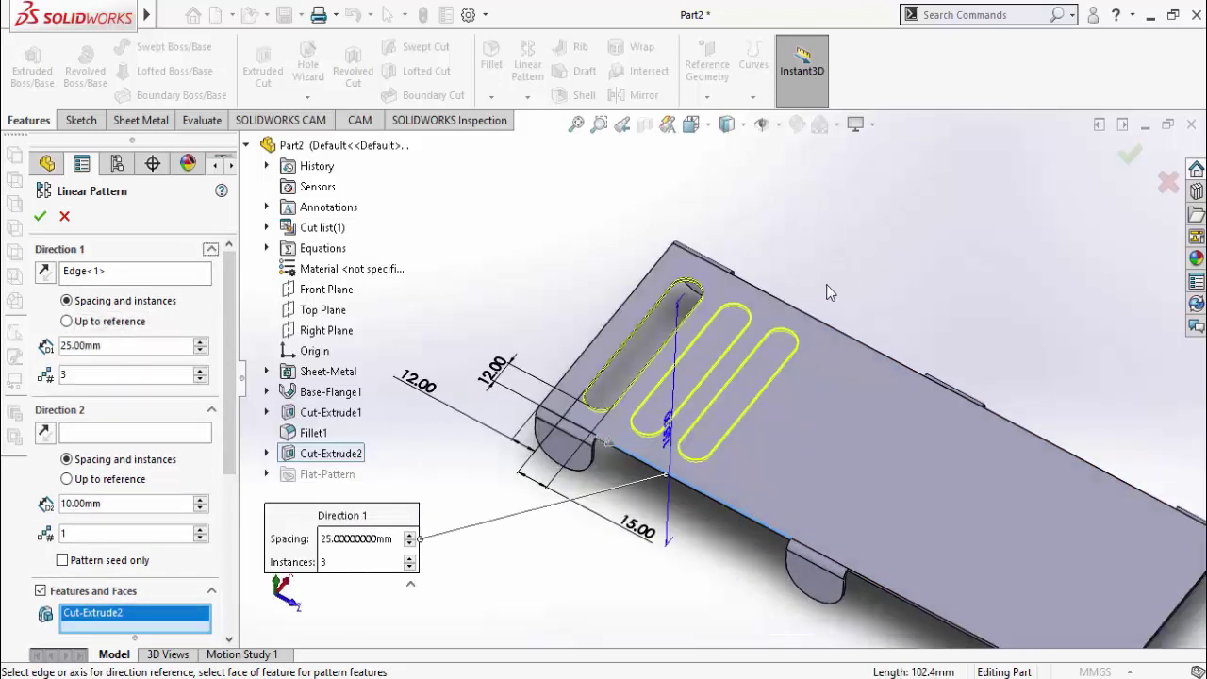
{"action": "left_click", "coordinate": [200, 372]}
{"action": "left_click", "coordinate": [201, 372]}
{"action": "left_click", "coordinate": [201, 372]}
{"action": "left_click", "coordinate": [201, 372]}
{"action": "left_click", "coordinate": [201, 373]}
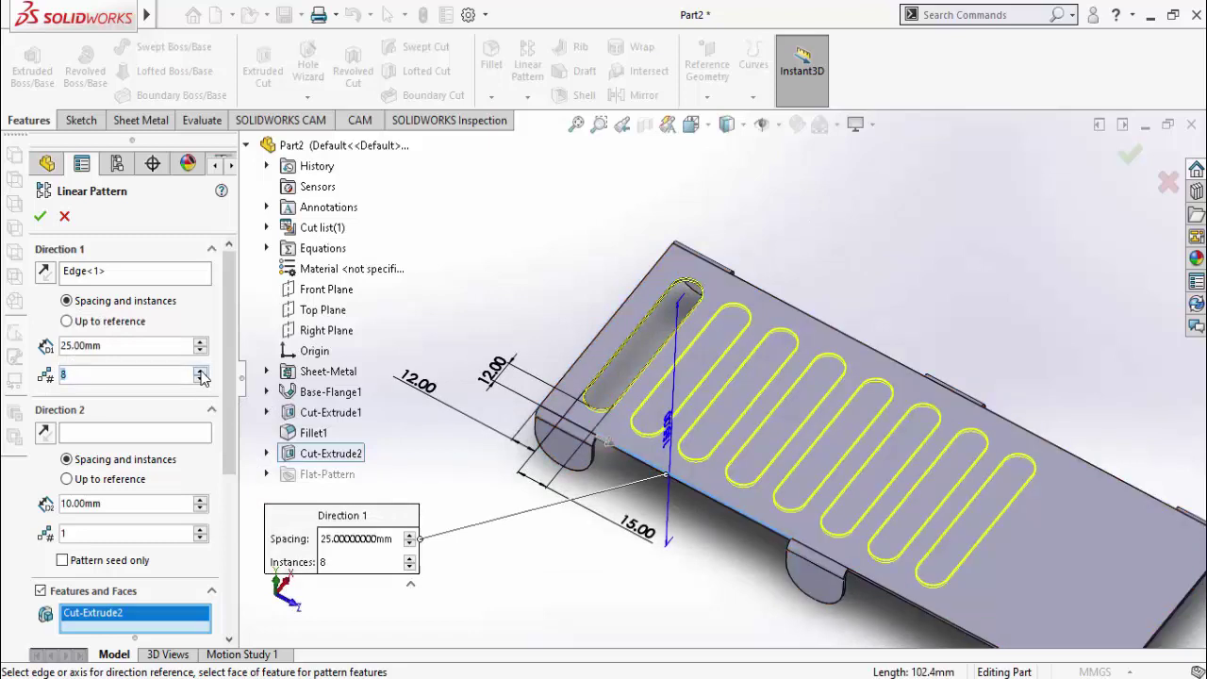
{"action": "left_click", "coordinate": [201, 372]}
{"action": "left_click", "coordinate": [201, 372]}
{"action": "left_click", "coordinate": [201, 372]}
{"action": "scroll", "coordinate": [954, 456], "scroll_direction": "up", "scroll_amount": 5}
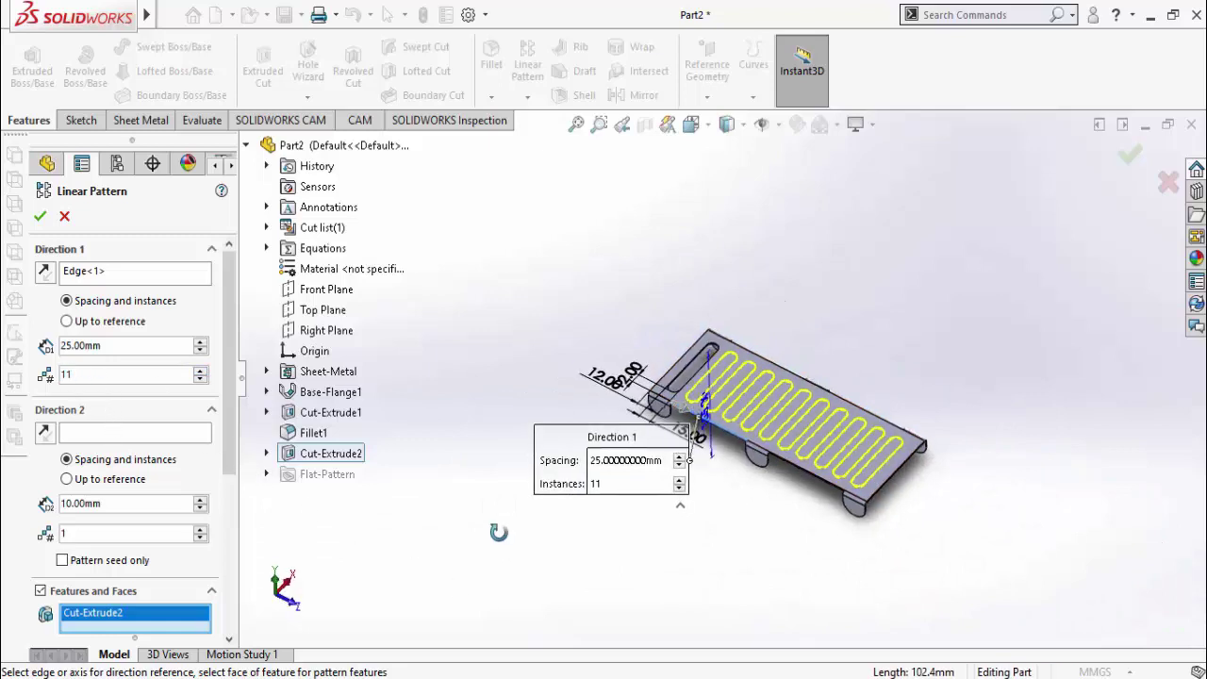
{"action": "left_click", "coordinate": [41, 216]}
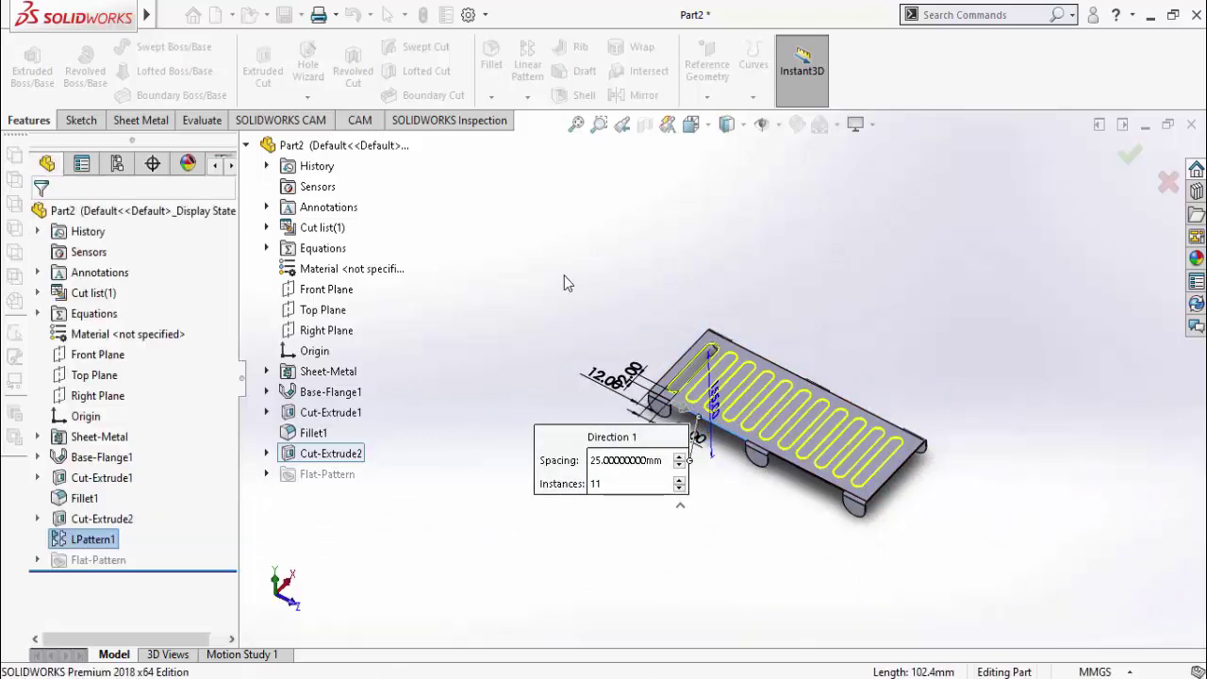
Save the slotted part as Grill in the BBQ Grill folder
{"action": "mouse_move", "coordinate": [568, 404]}
{"action": "middle_mouse_down"}
{"action": "mouse_move", "coordinate": [538, 271]}
{"action": "mouse_move", "coordinate": [450, 261]}
{"action": "mouse_move", "coordinate": [440, 391]}
{"action": "middle_mouse_up"}
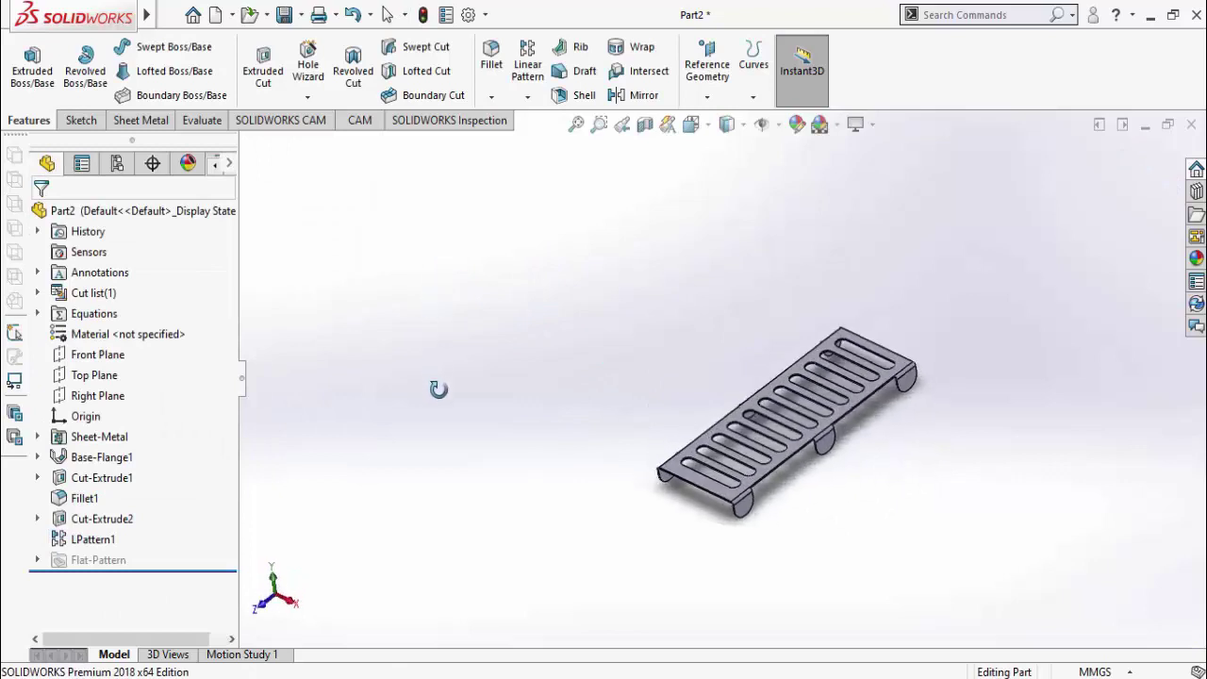
{"action": "key", "text": "ctrl+s"}
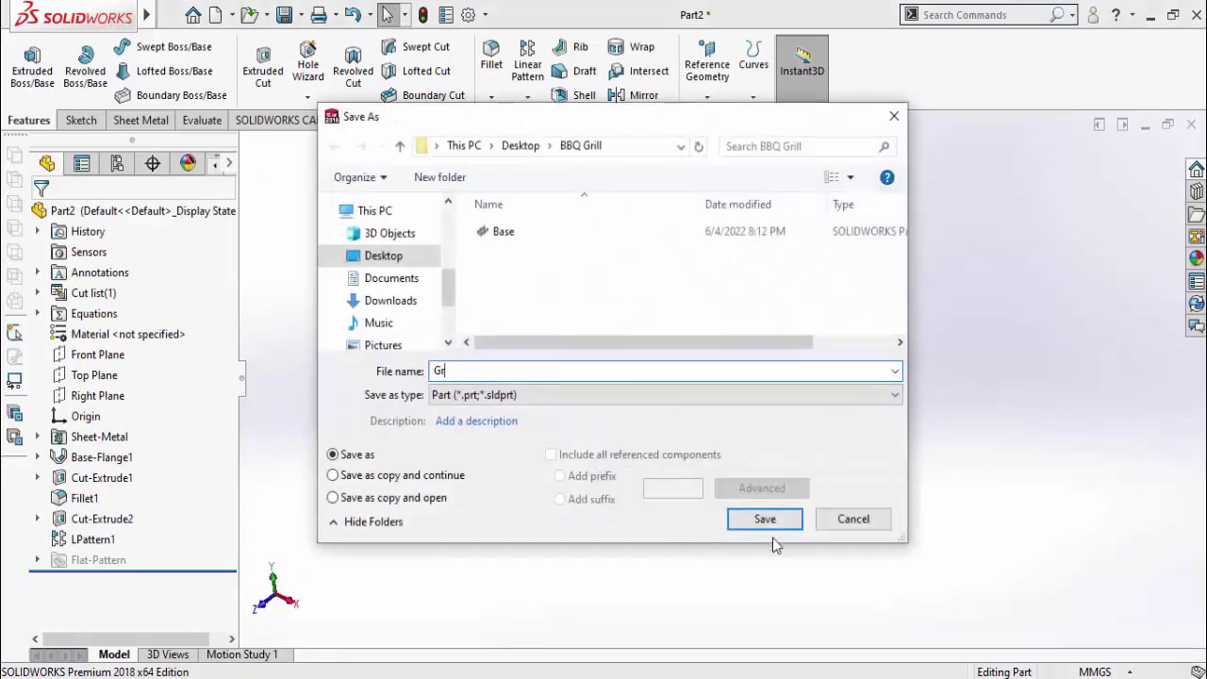
{"action": "key", "text": "Return"}
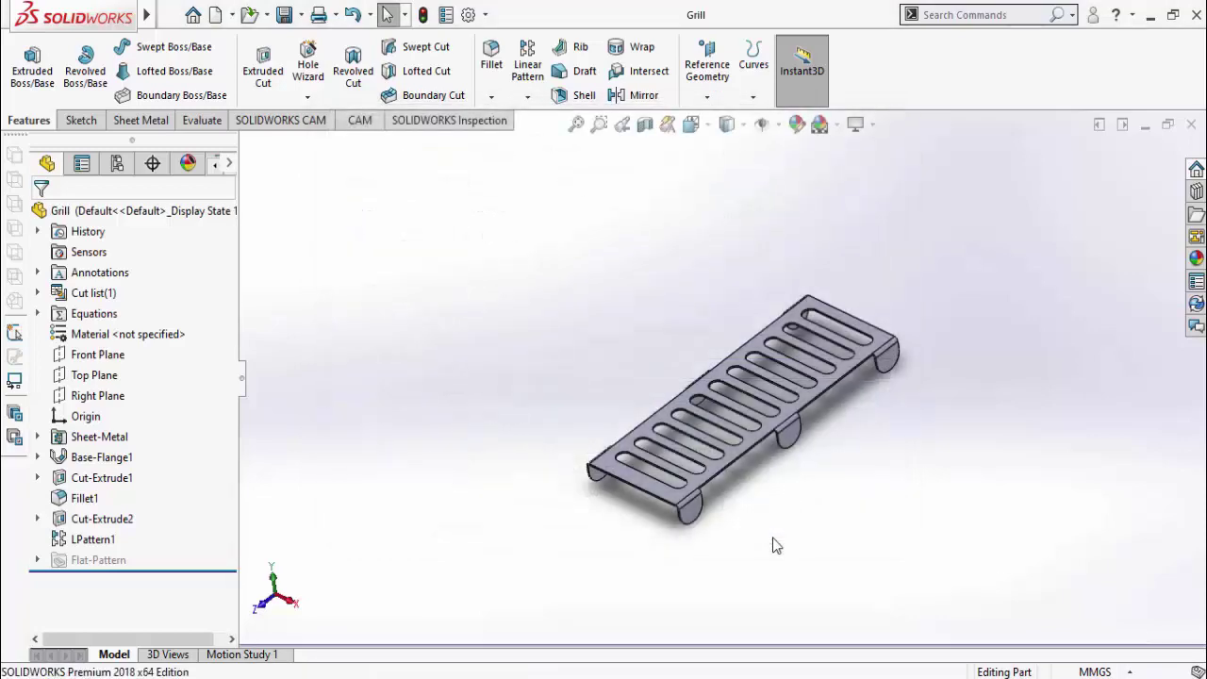
Switch to the open Base part and start a sketch on the outer face of its long side wall
{"action": "mouse_move", "coordinate": [563, 669]}
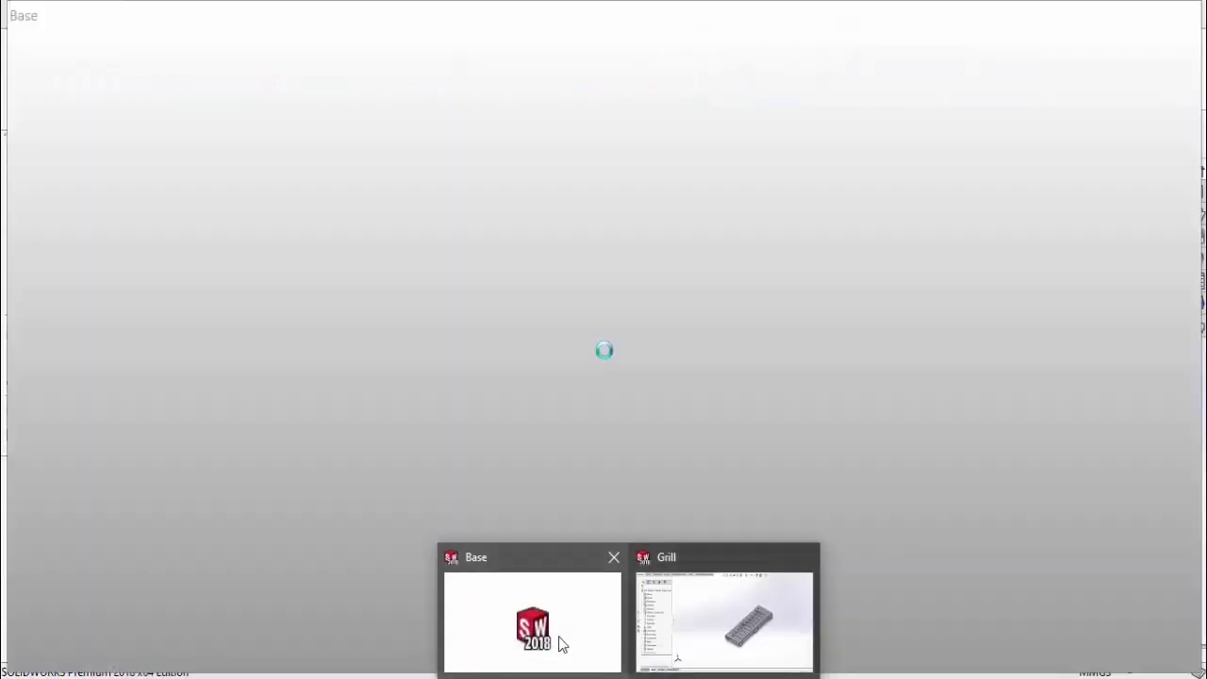
{"action": "left_click", "coordinate": [560, 641]}
{"action": "middle_click_drag", "start_coordinate": [657, 592], "coordinate": [543, 443]}
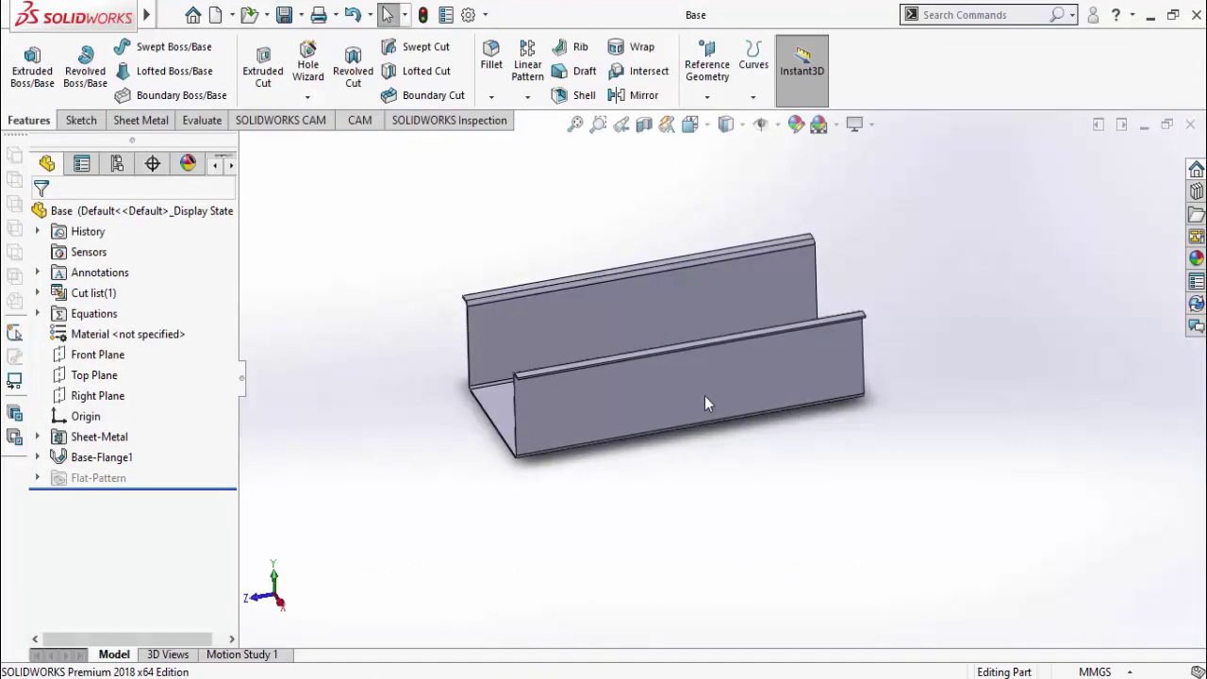
{"action": "middle_click_drag", "start_coordinate": [644, 396], "coordinate": [624, 373]}
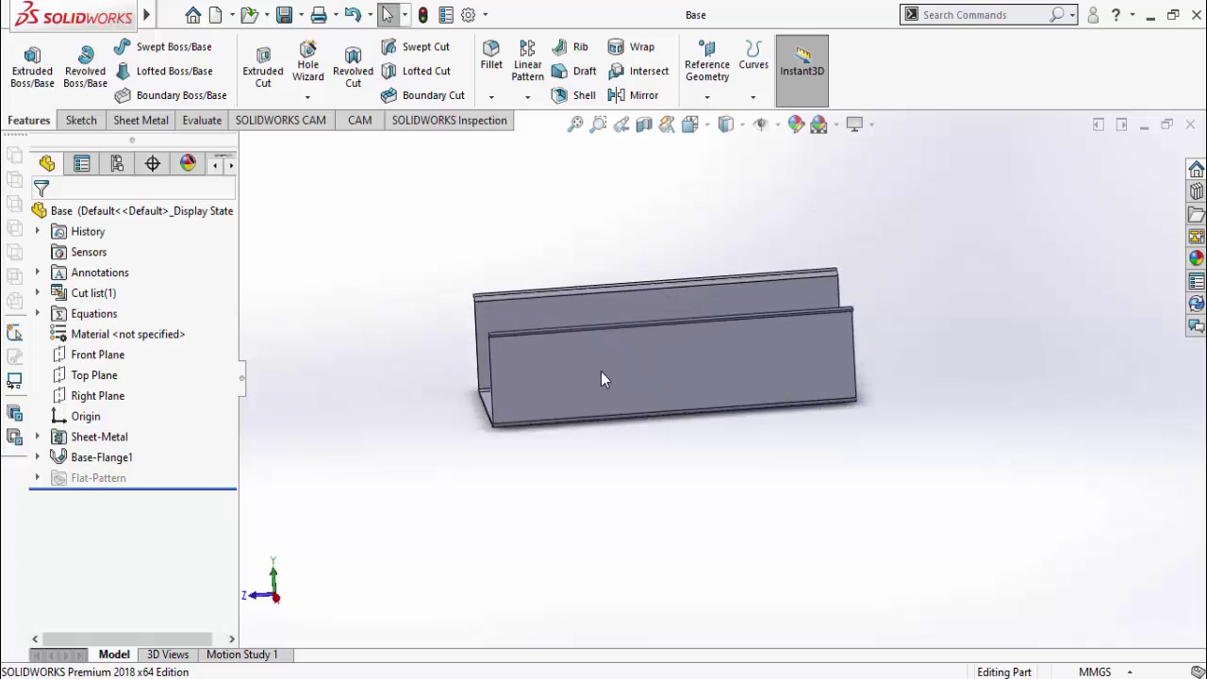
{"action": "left_click", "coordinate": [657, 355]}
{"action": "left_click", "coordinate": [679, 314]}
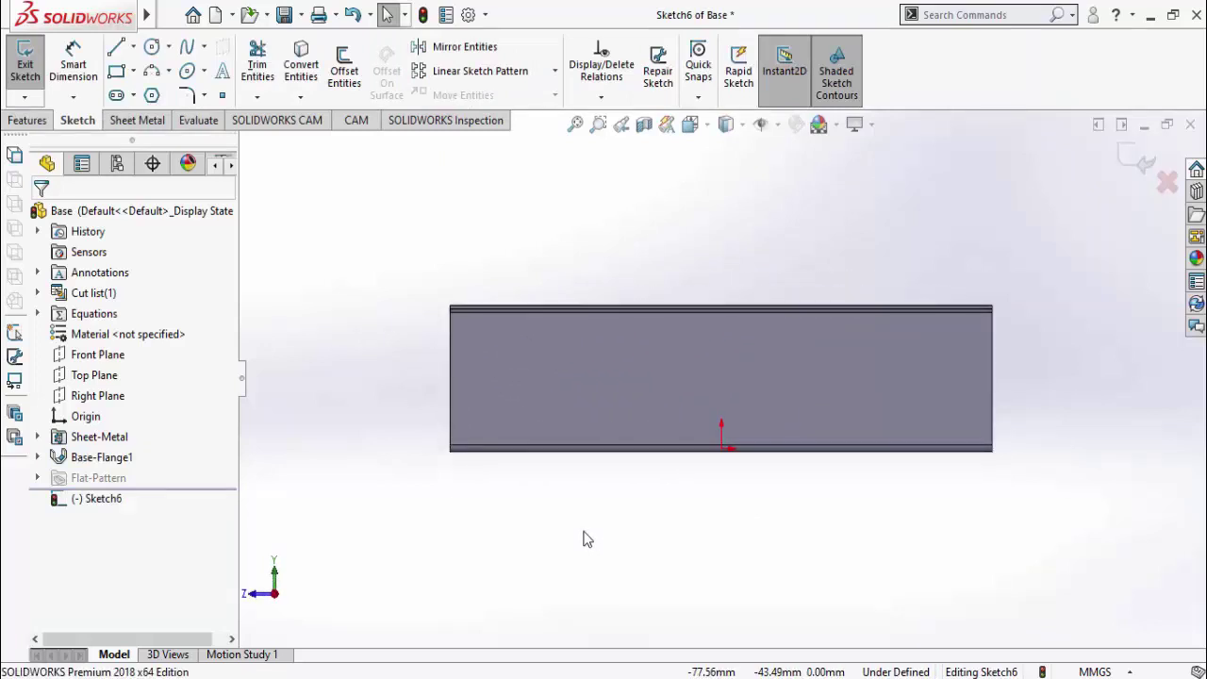
{"action": "scroll", "coordinate": [683, 514], "scroll_direction": "down", "scroll_amount": 2}
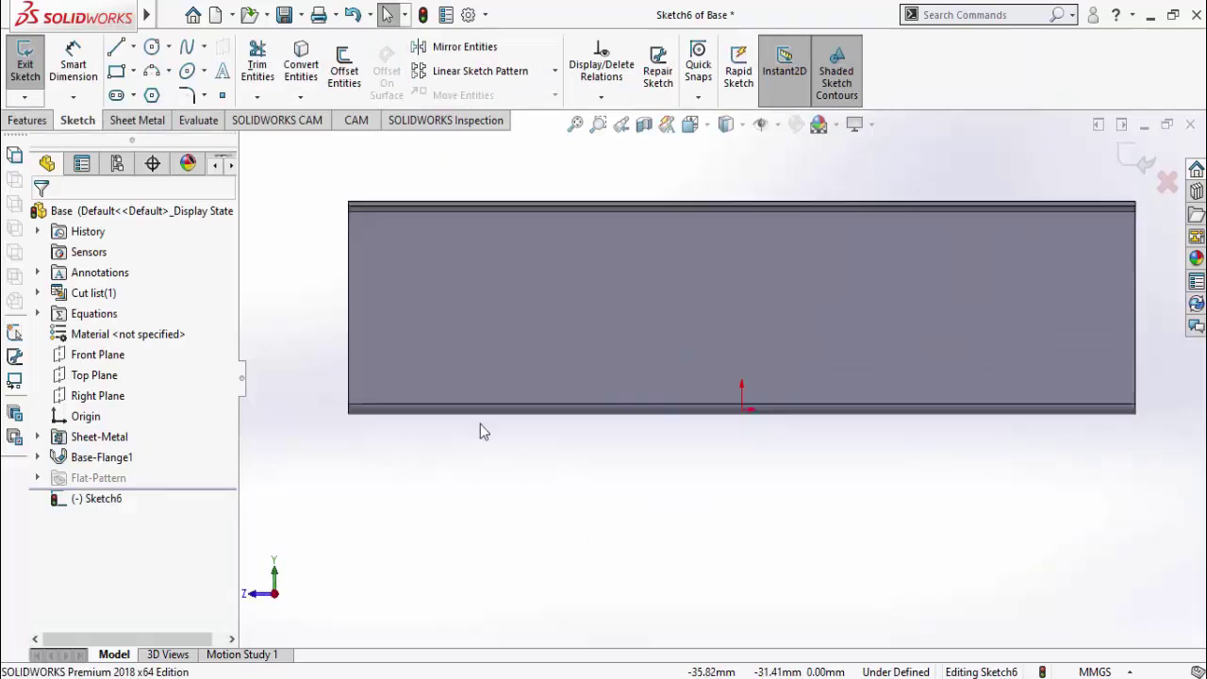
Sketch three circles near the side wall's lower left corner and join the two outer circles' centres with a horizontal centerline
{"action": "left_click", "coordinate": [150, 47]}
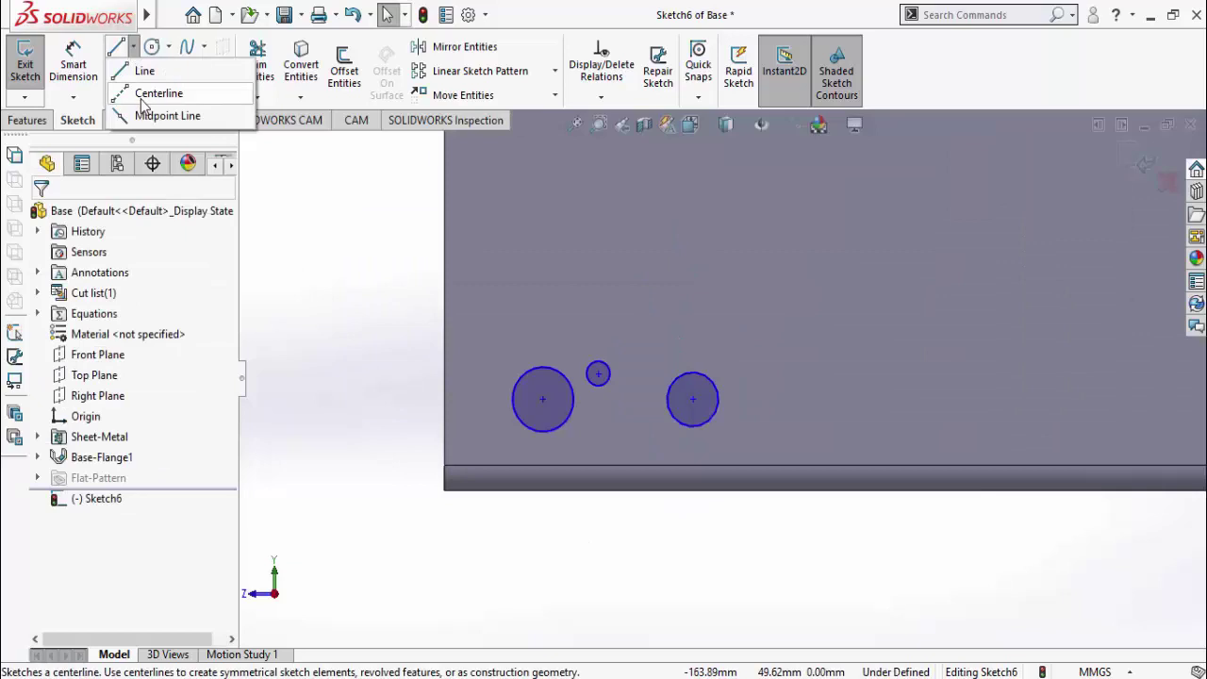
{"action": "left_click", "coordinate": [162, 91]}
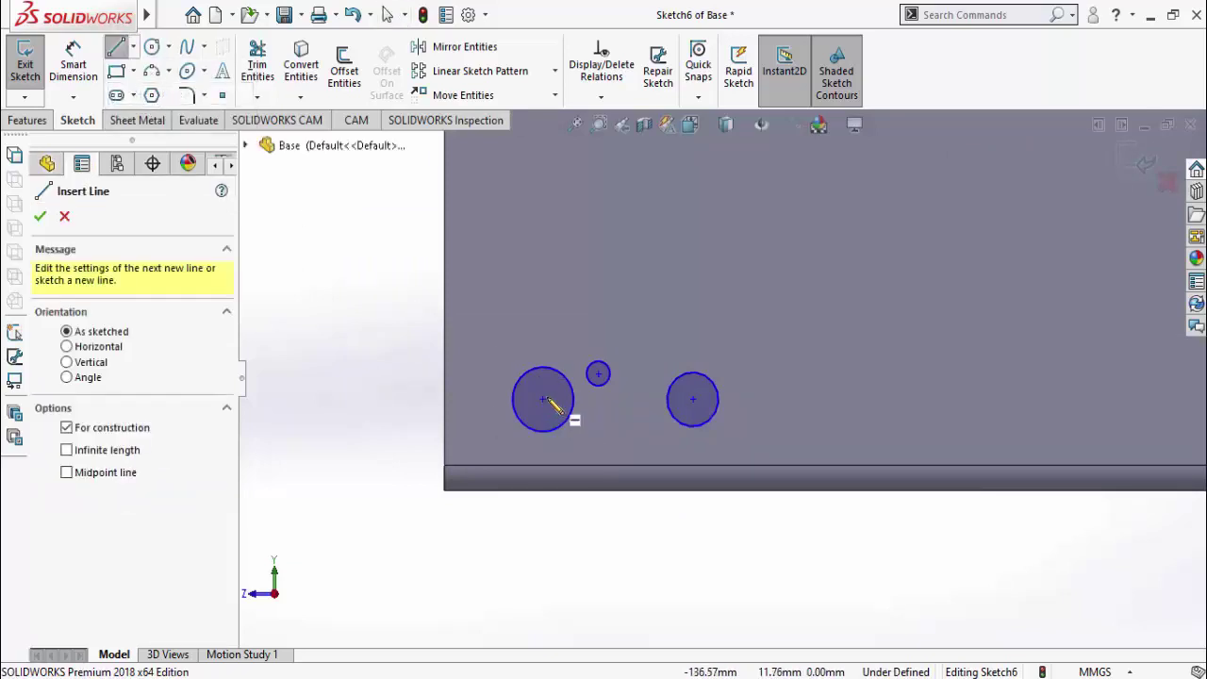
{"action": "left_click", "coordinate": [544, 400]}
{"action": "left_click", "coordinate": [693, 400]}
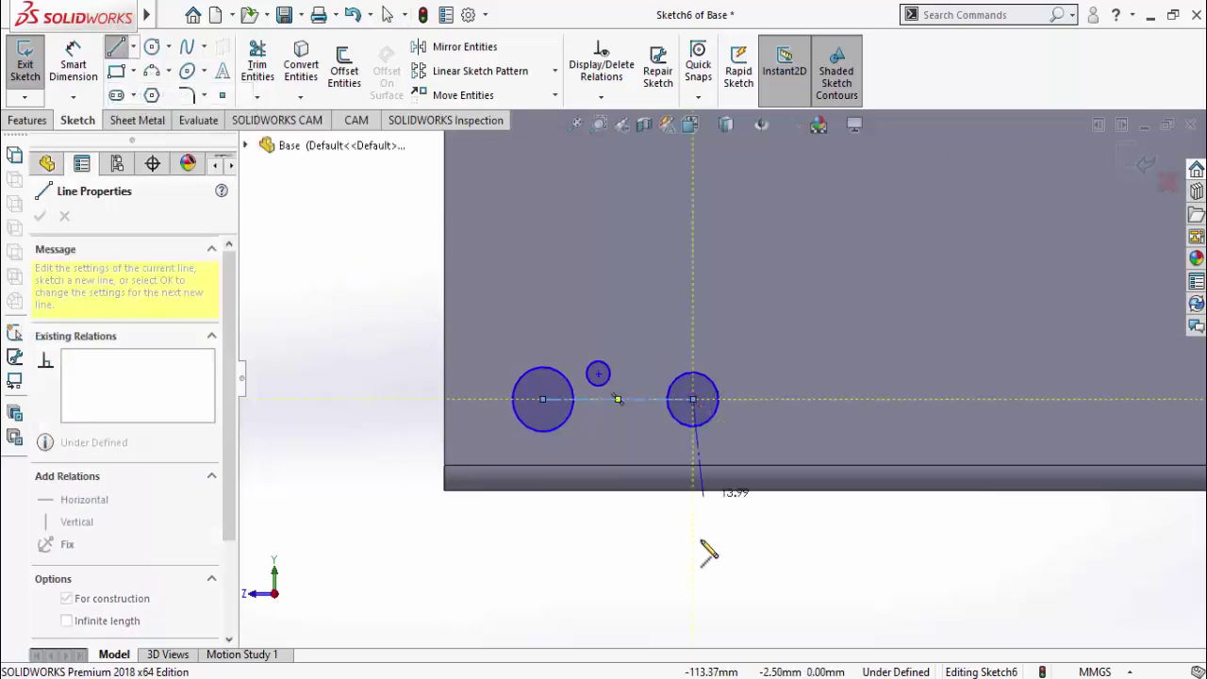
{"action": "key", "text": "Escape"}
{"action": "key", "text": "Escape"}
Add a second centerline from the midpoint of the horizontal centerline to the centre of the small middle circle
{"action": "key", "text": "Return"}
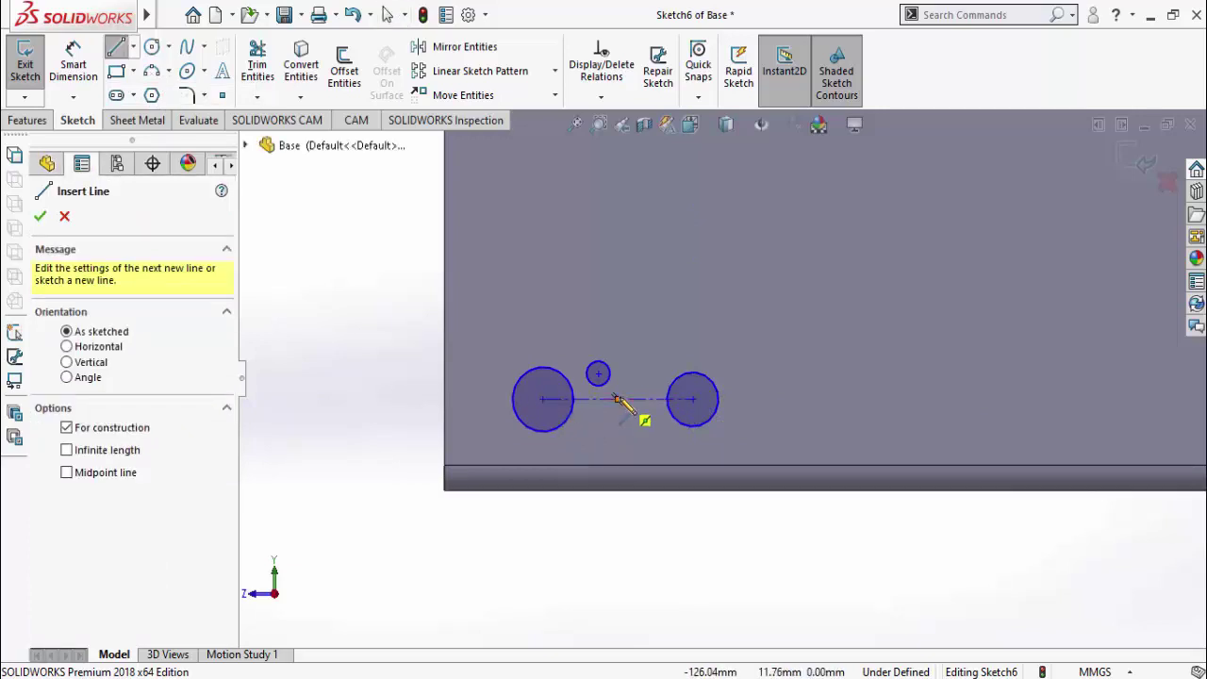
{"action": "left_click", "coordinate": [618, 399]}
{"action": "scroll", "coordinate": [618, 400], "scroll_direction": "down", "scroll_amount": 2}
{"action": "left_click", "coordinate": [597, 382]}
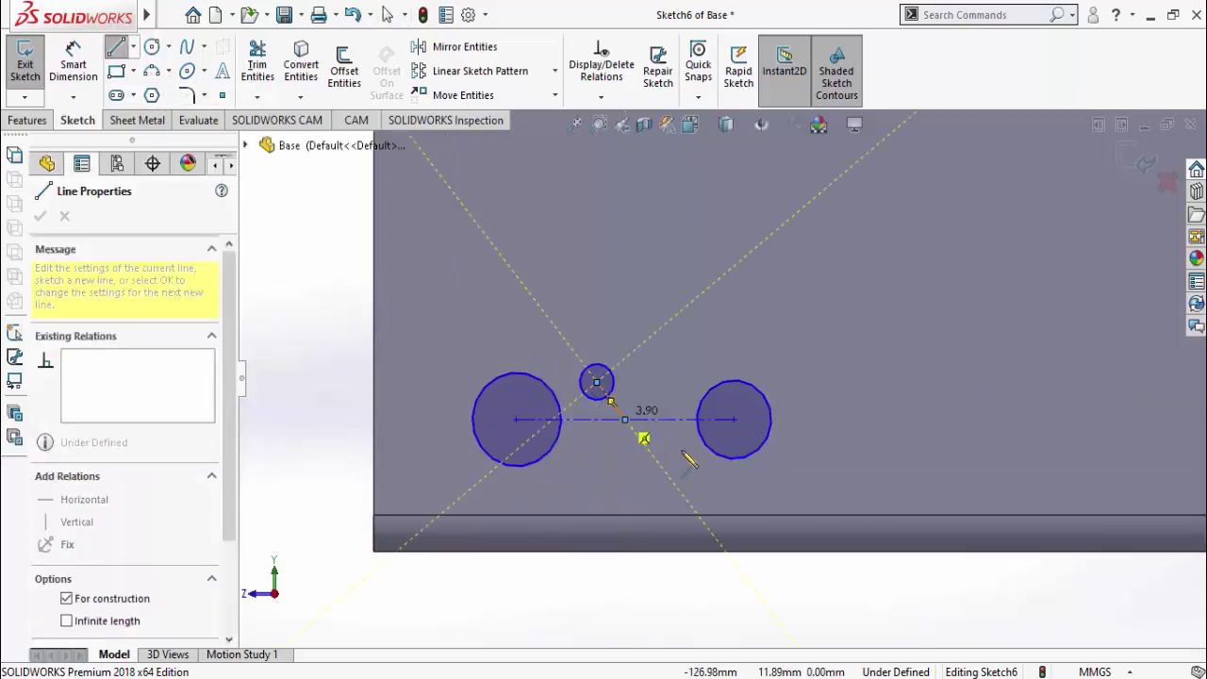
{"action": "key", "text": "Escape"}
{"action": "key", "text": "Escape"}
Apply an Equal relation to all three circles
{"action": "scroll", "coordinate": [659, 464], "scroll_direction": "up", "scroll_amount": 3}
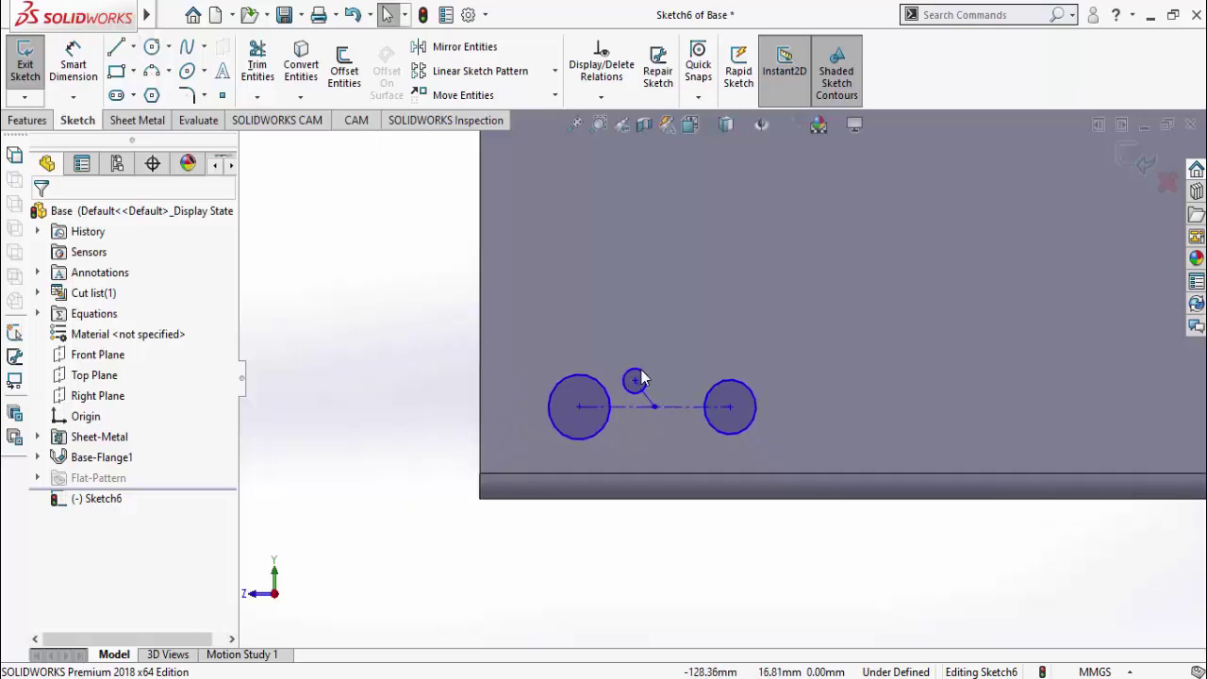
{"action": "left_click", "coordinate": [635, 380]}
{"action": "left_click", "coordinate": [715, 384], "text": "ctrl"}
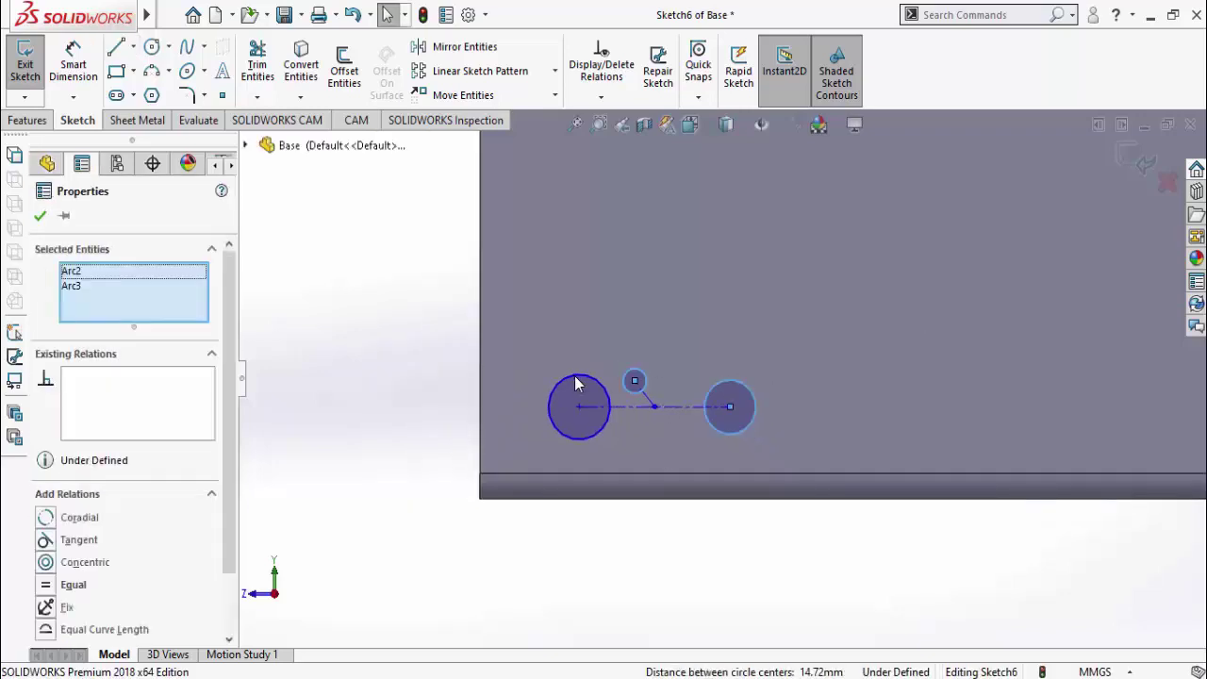
{"action": "left_click", "coordinate": [576, 380], "text": "ctrl"}
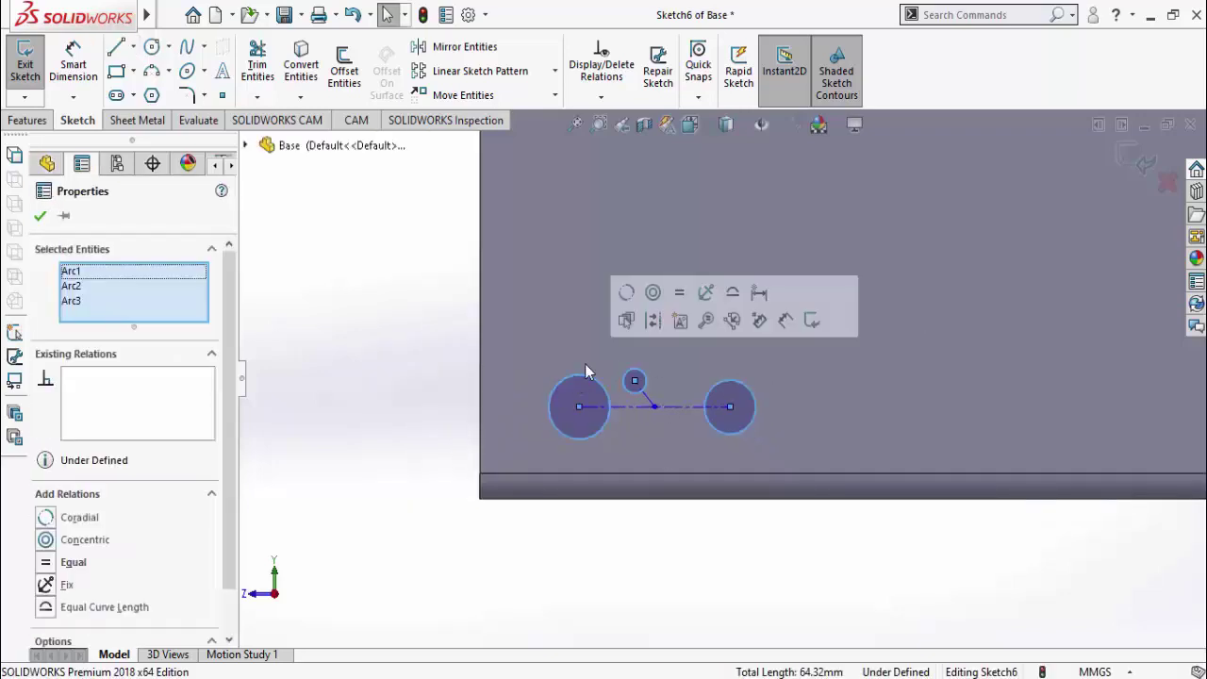
{"action": "left_click", "coordinate": [683, 295]}
{"action": "left_click", "coordinate": [670, 428]}
Make the short slanted centerline to the middle circle vertical
{"action": "scroll", "coordinate": [618, 368], "scroll_direction": "up", "scroll_amount": 3}
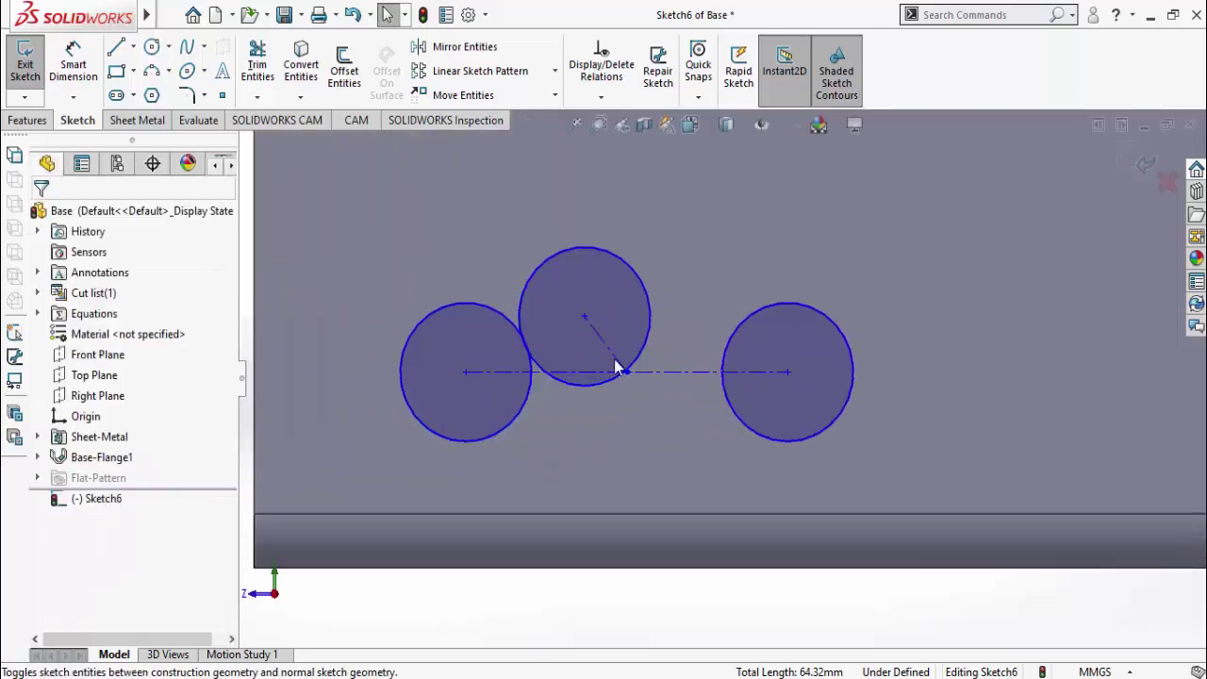
{"action": "left_click", "coordinate": [599, 345]}
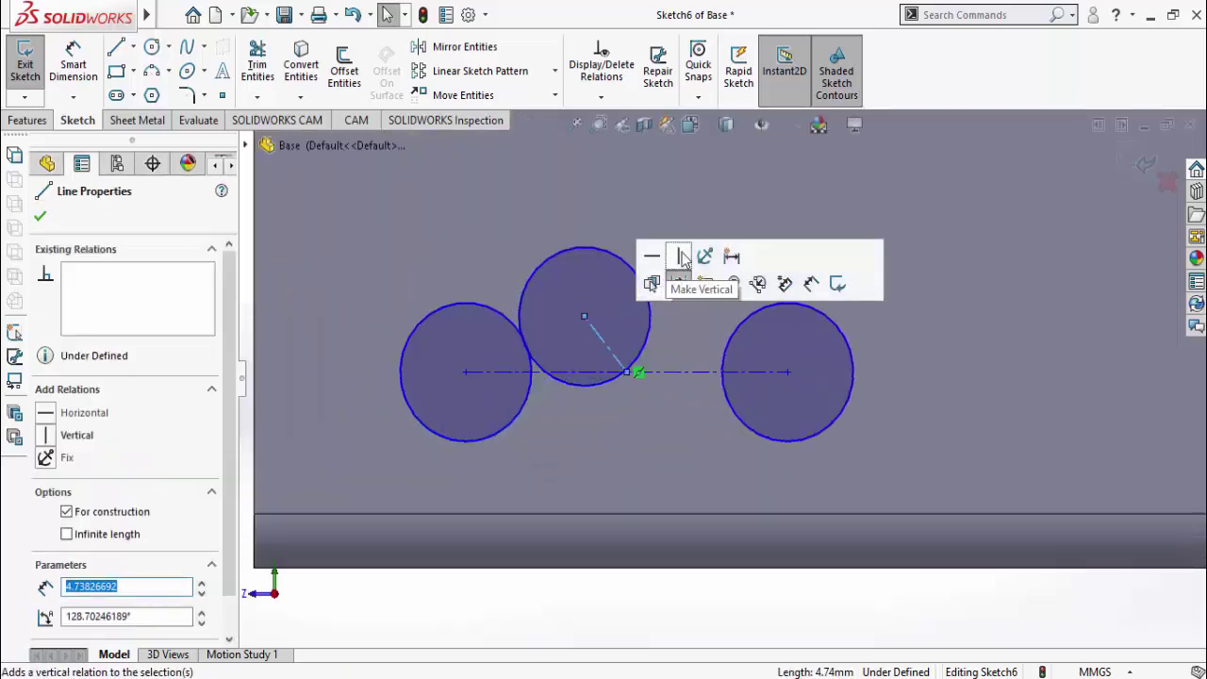
{"action": "left_click", "coordinate": [677, 267]}
{"action": "scroll", "coordinate": [689, 442], "scroll_direction": "up", "scroll_amount": 5}
{"action": "left_click", "coordinate": [597, 487]}
Dimension the left circle's diameter and set it to 10 mm
{"action": "right_click_drag", "start_coordinate": [490, 498], "coordinate": [509, 434]}
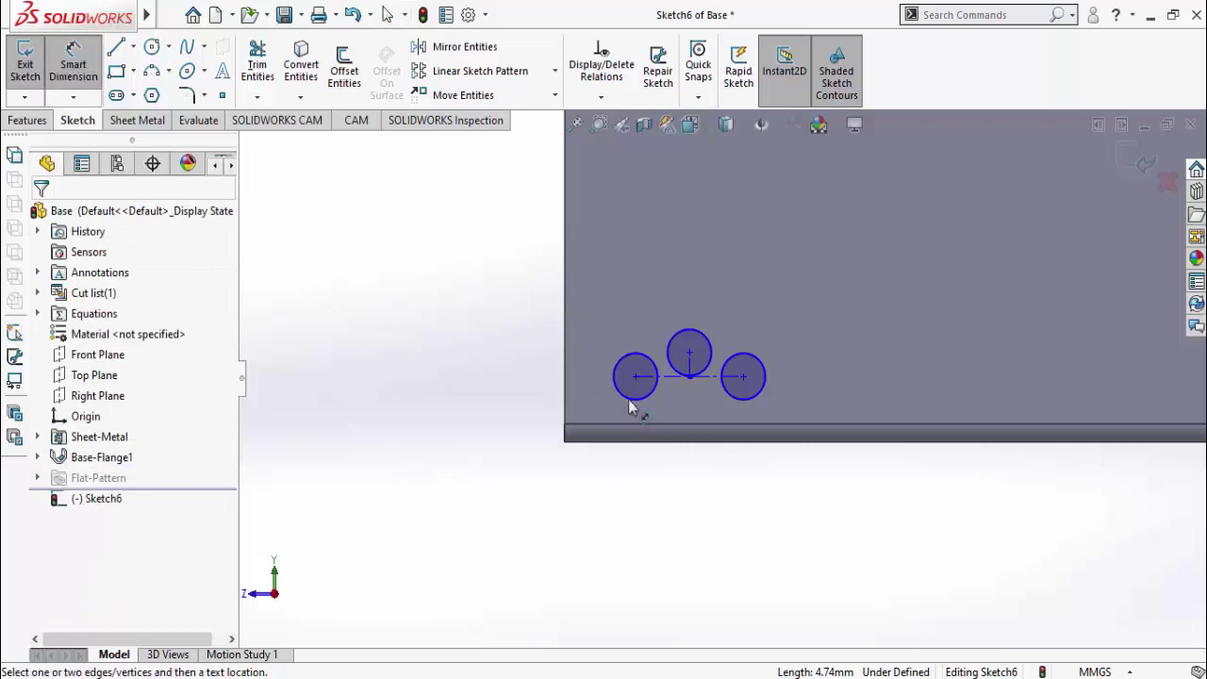
{"action": "left_click", "coordinate": [626, 399]}
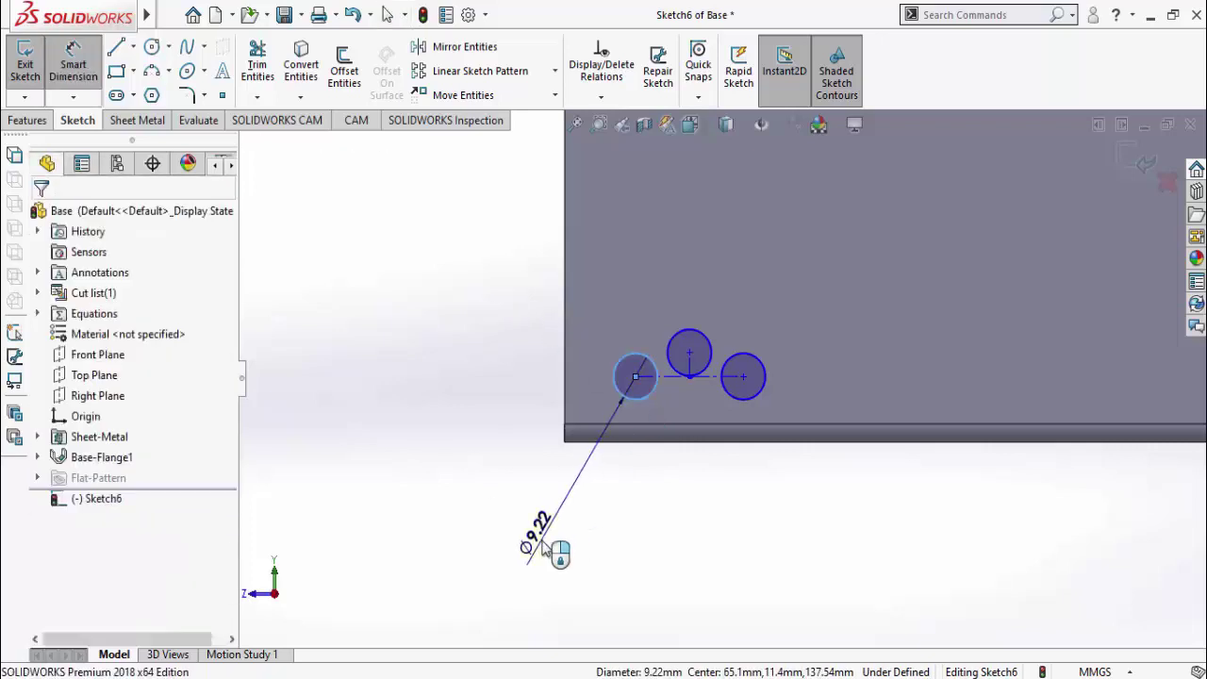
{"action": "left_click", "coordinate": [544, 549]}
{"action": "type", "text": "10"}
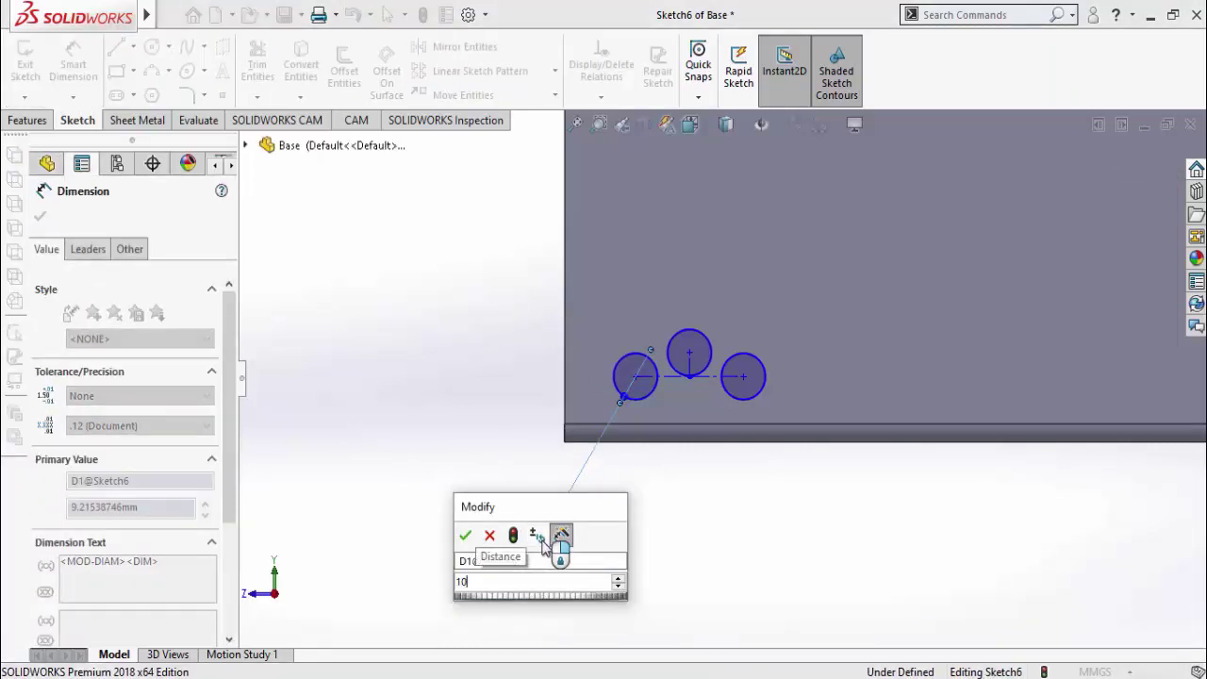
{"action": "key", "text": "Return"}
{"action": "key", "text": "Escape"}
{"action": "key", "text": "Escape"}
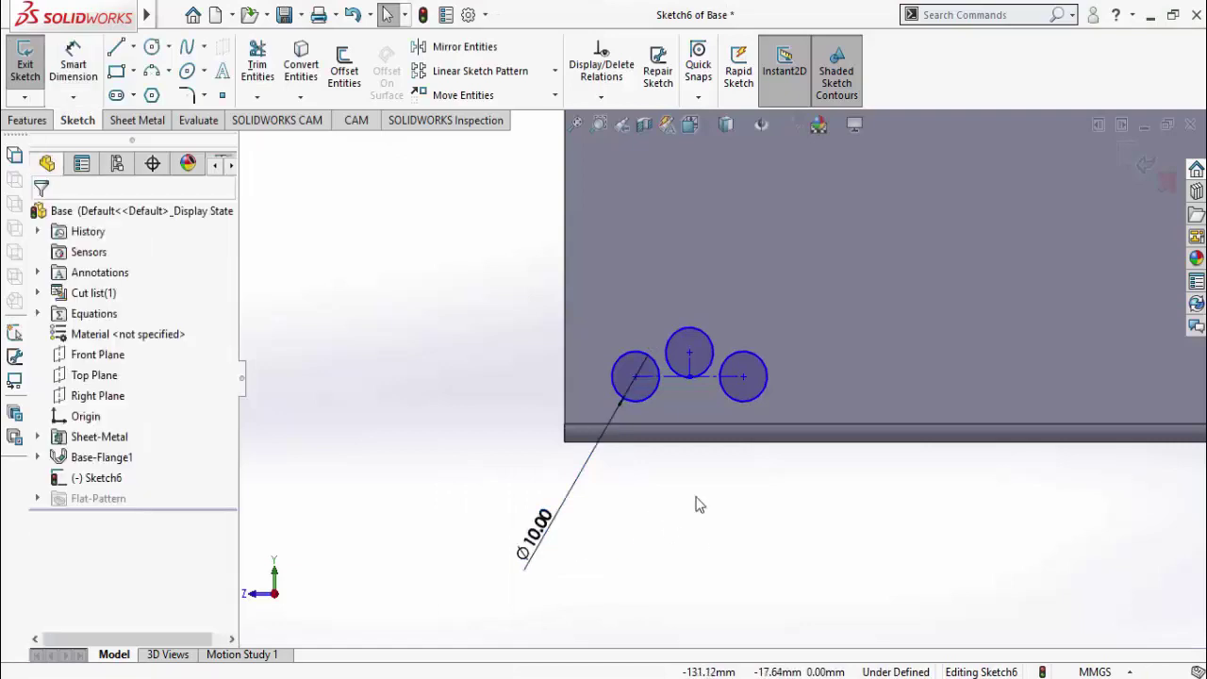
Dimension the gap between the facing edges of the left circle and the upper middle circle as 8 mm
{"action": "scroll", "coordinate": [757, 427], "scroll_direction": "up", "scroll_amount": 1}
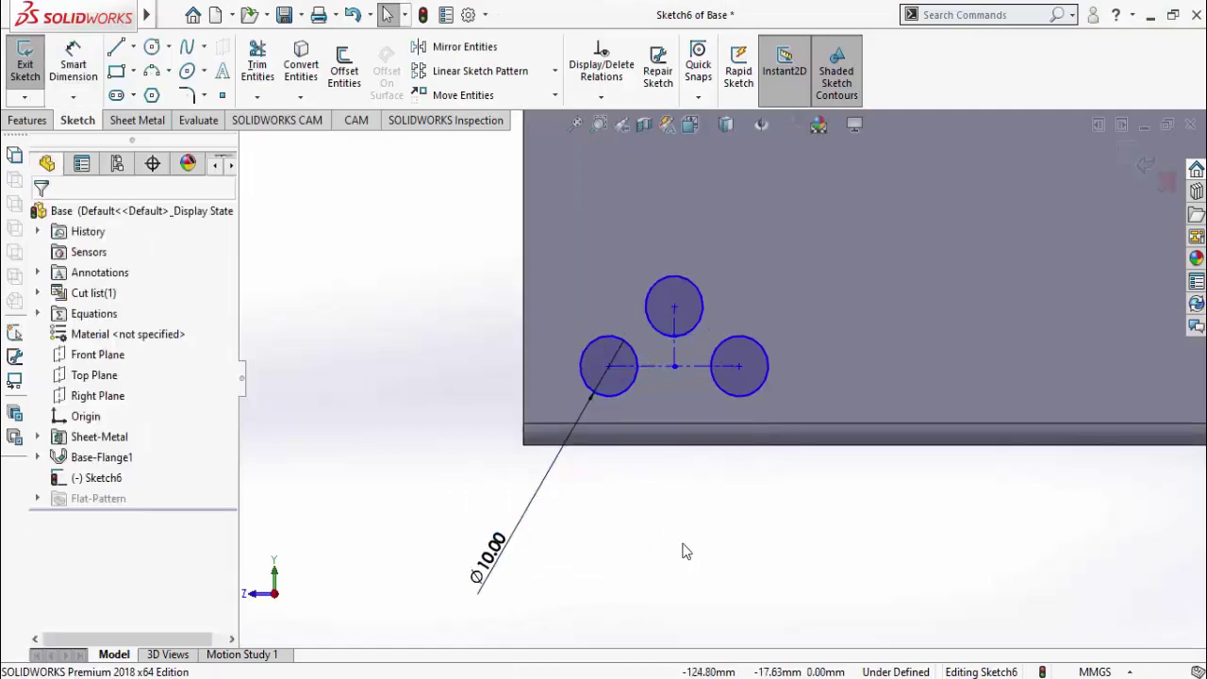
{"action": "key", "text": "Return"}
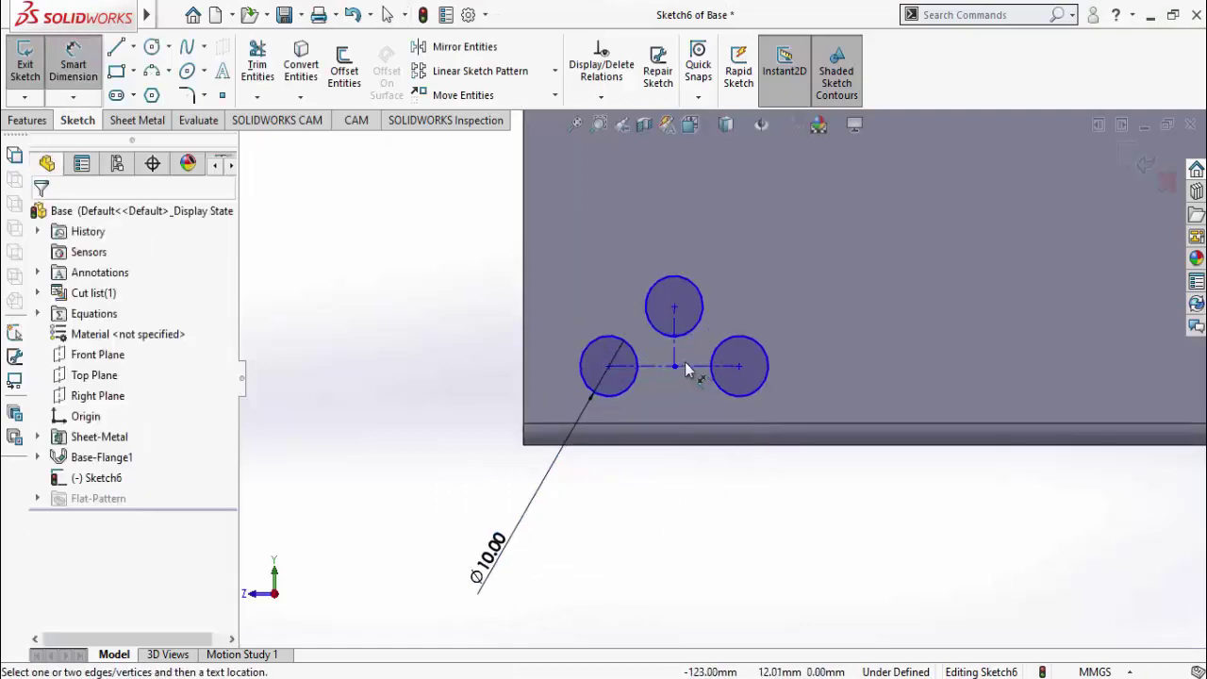
{"action": "scroll", "coordinate": [667, 355], "scroll_direction": "down", "scroll_amount": 4}
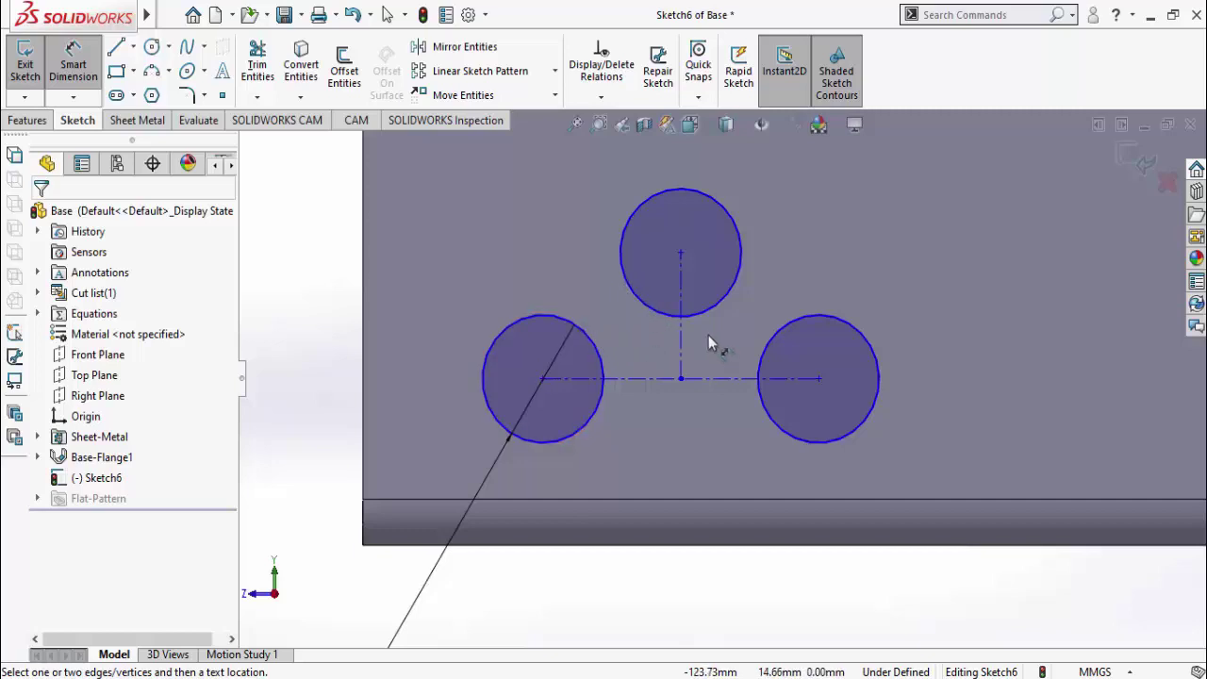
{"action": "left_click", "coordinate": [589, 344]}
{"action": "left_click", "coordinate": [638, 299]}
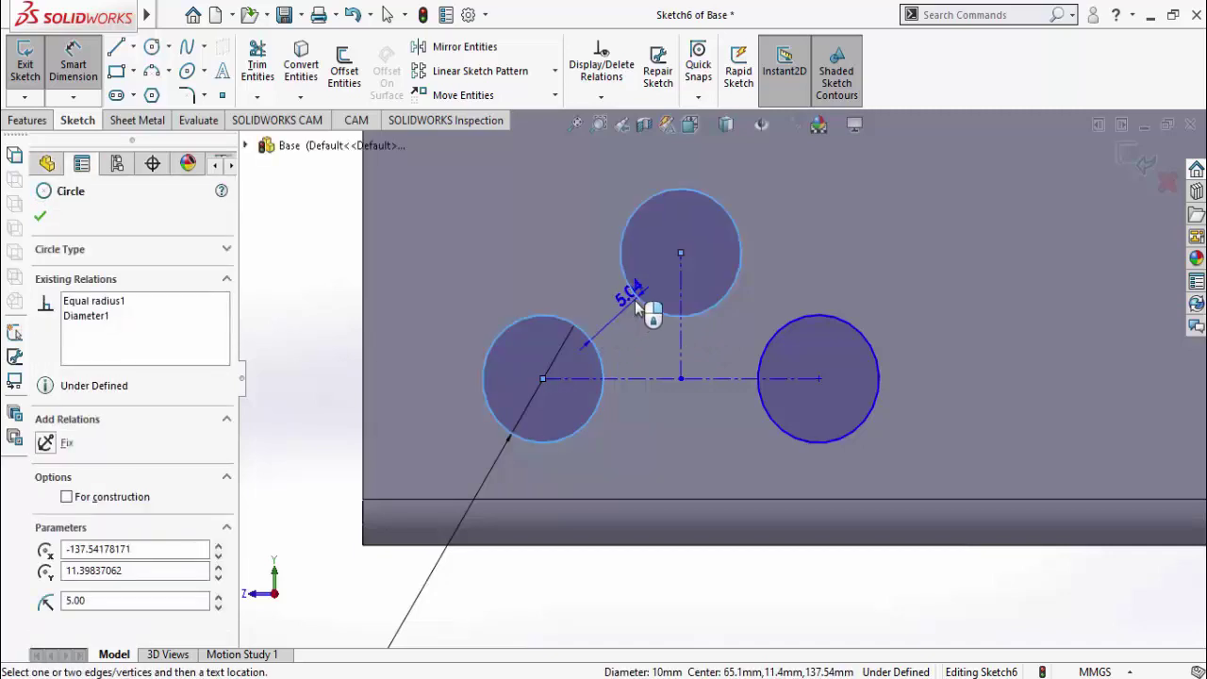
{"action": "left_click", "coordinate": [643, 351]}
{"action": "key", "text": "z"}
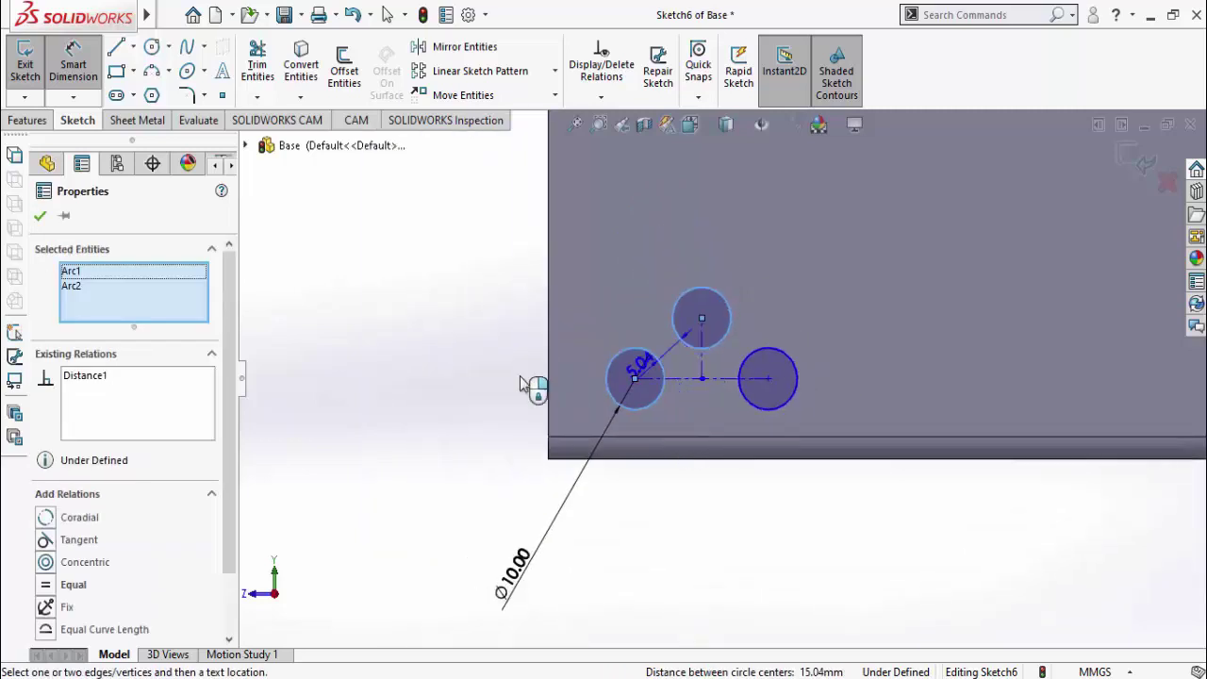
{"action": "left_click", "coordinate": [468, 367]}
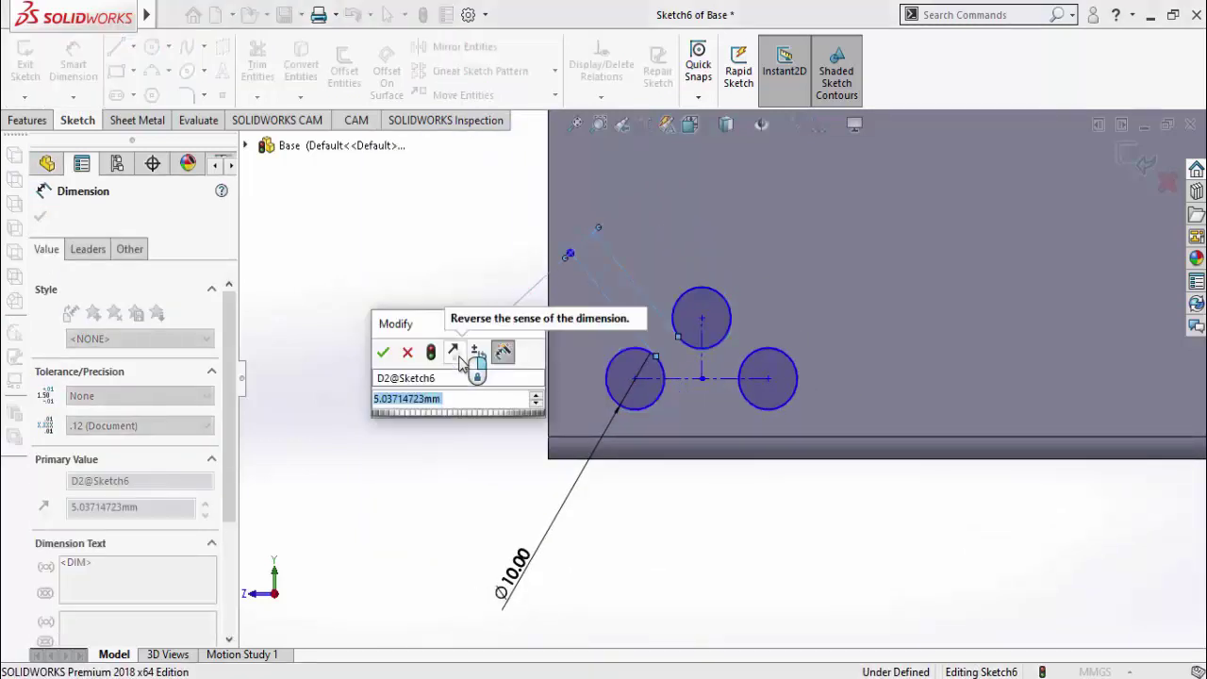
{"action": "type", "text": "8"}
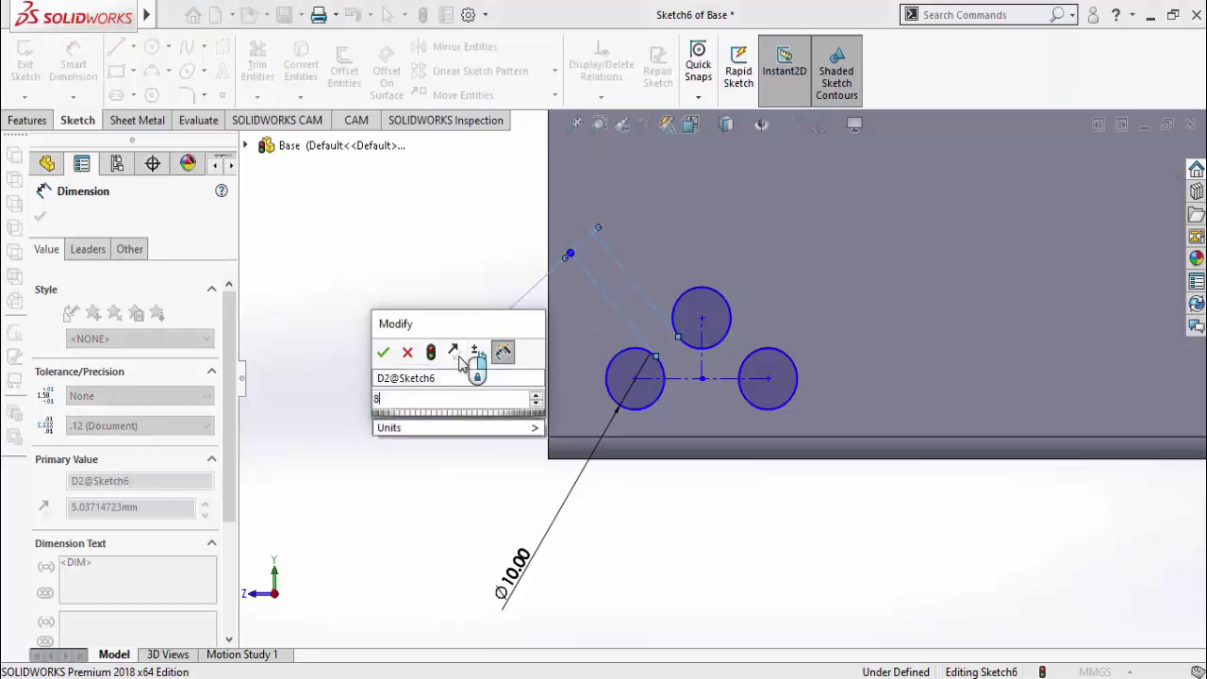
{"action": "key", "text": "Return"}
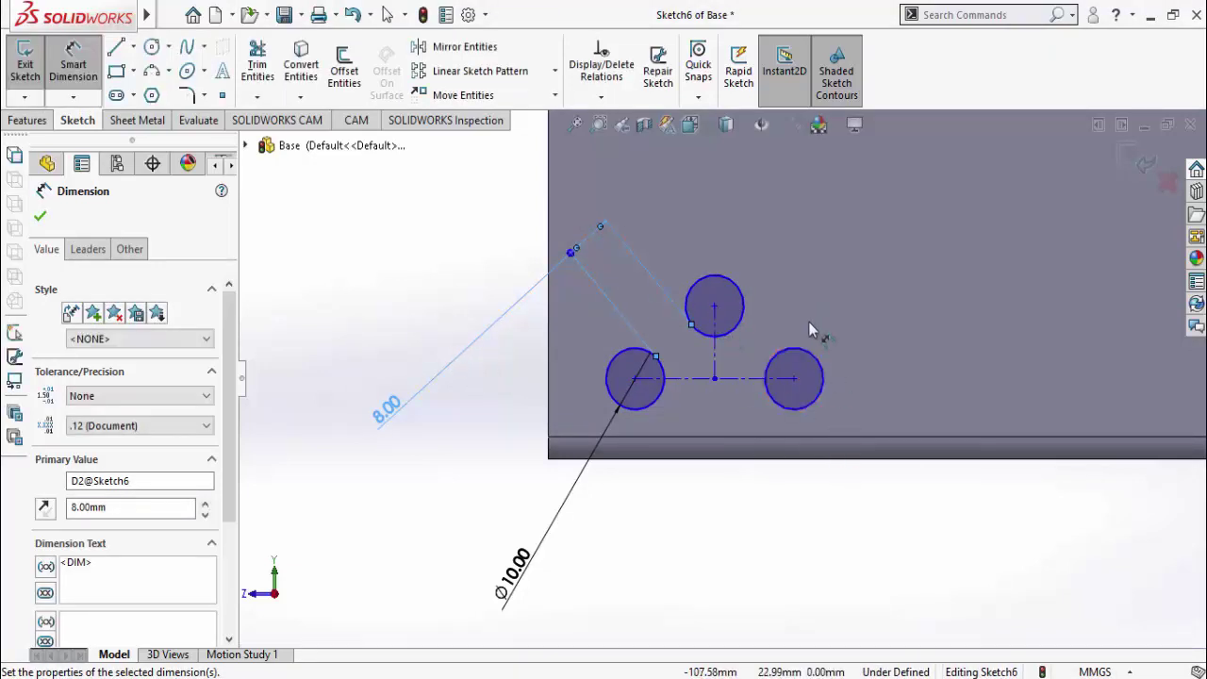
{"action": "scroll", "coordinate": [828, 313], "scroll_direction": "down", "scroll_amount": 2}
{"action": "left_click", "coordinate": [763, 601]}
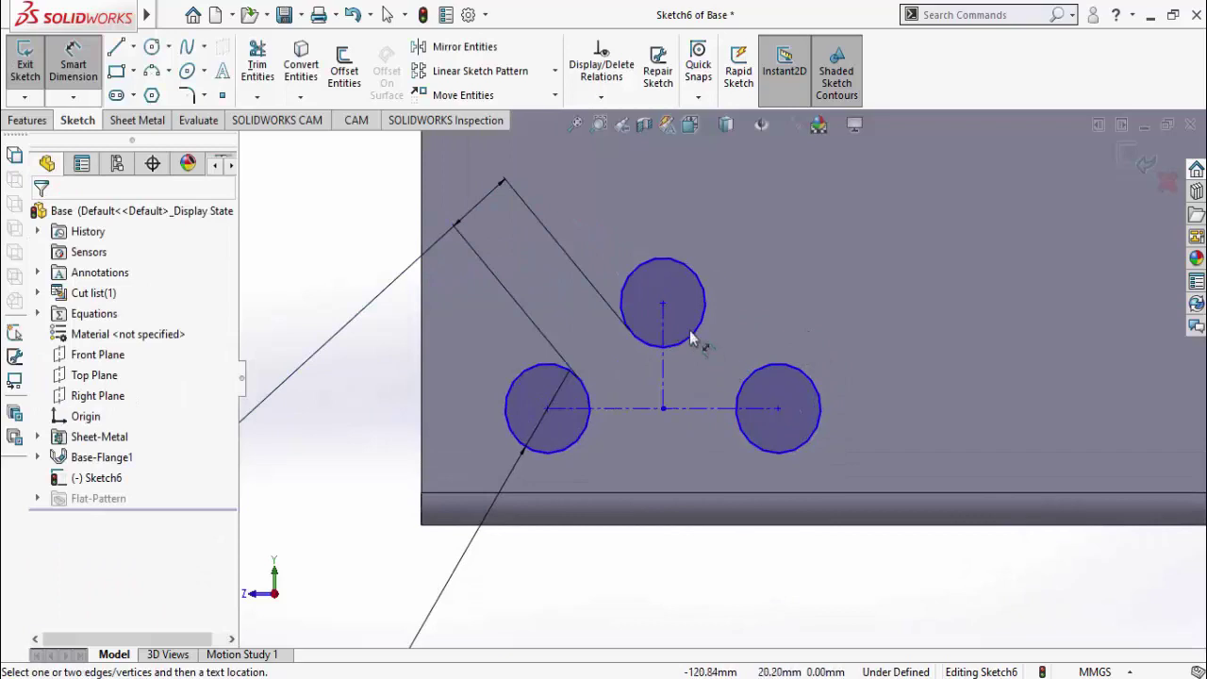
Add a driven dimension between the upper middle circle and the right circle
{"action": "left_click", "coordinate": [695, 336]}
{"action": "left_click", "coordinate": [772, 386]}
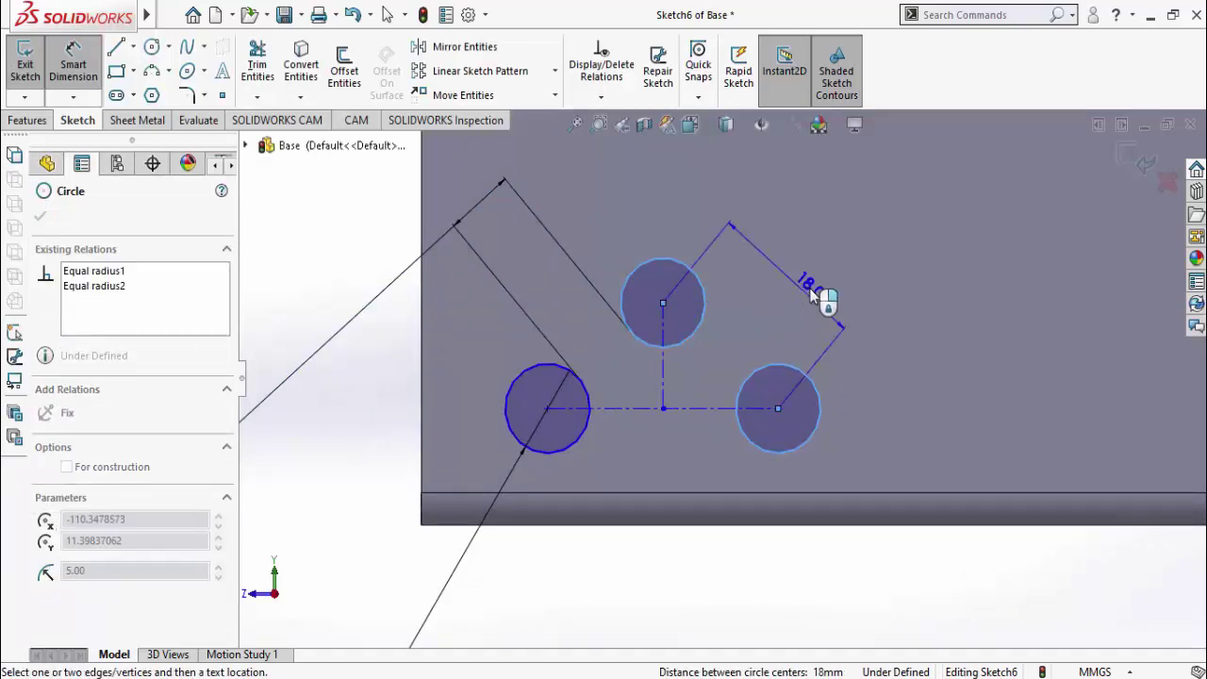
{"action": "left_click", "coordinate": [786, 281]}
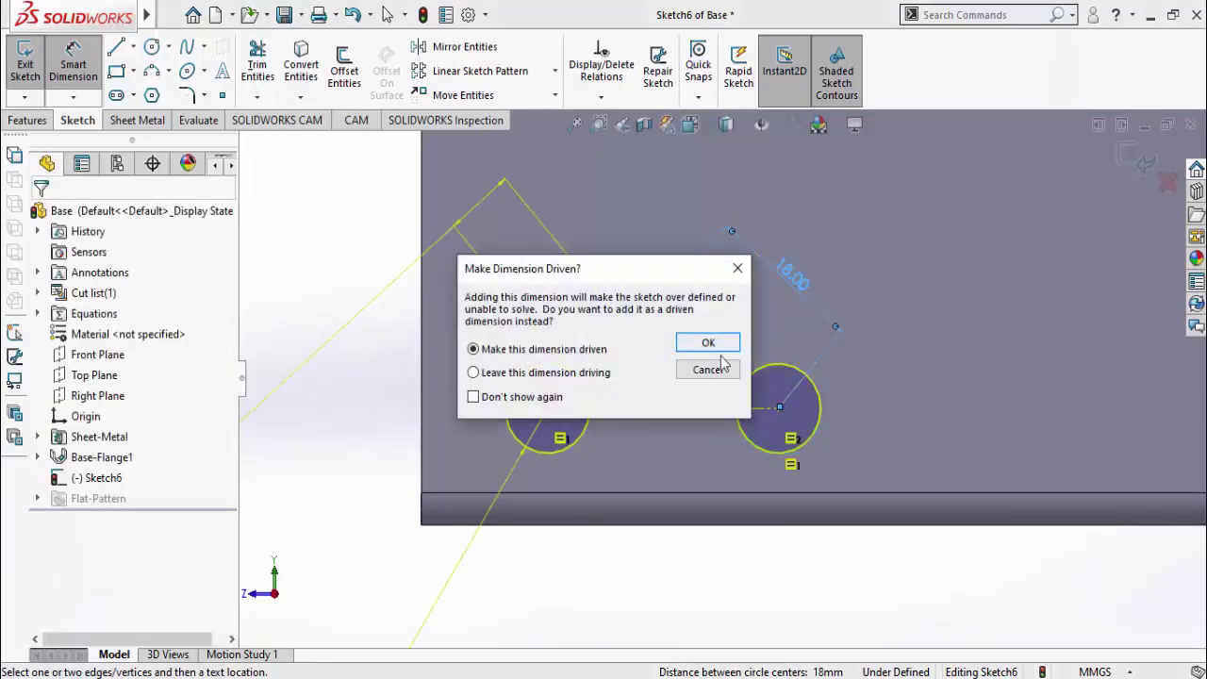
{"action": "left_click", "coordinate": [708, 345]}
Set both arc conditions of the driven dimension to Min so it measures the gap between the circles
{"action": "left_click", "coordinate": [88, 249]}
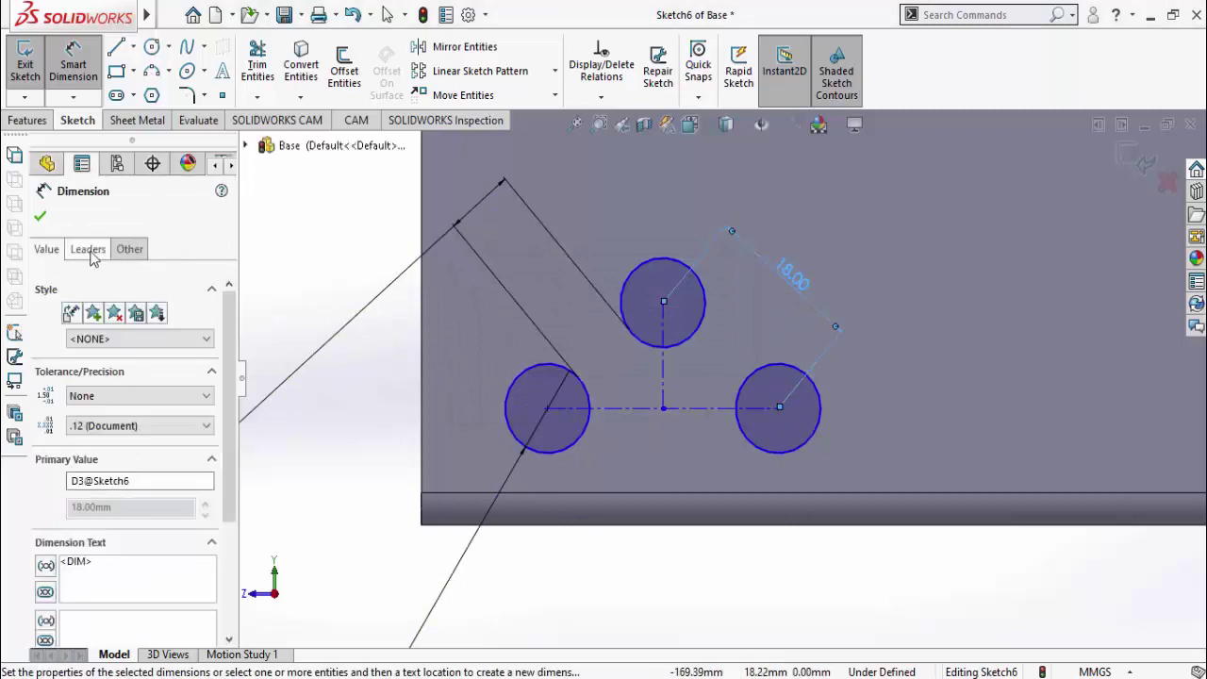
{"action": "scroll", "coordinate": [238, 339], "scroll_direction": "down", "scroll_amount": 5}
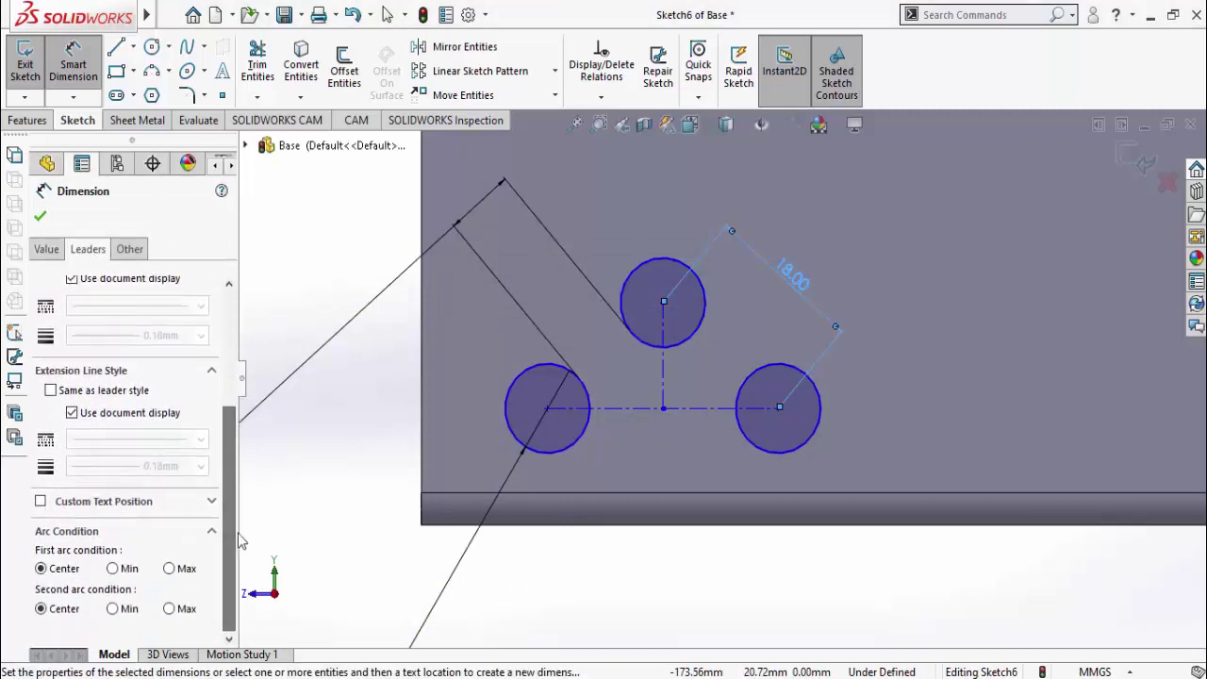
{"action": "left_click", "coordinate": [112, 569]}
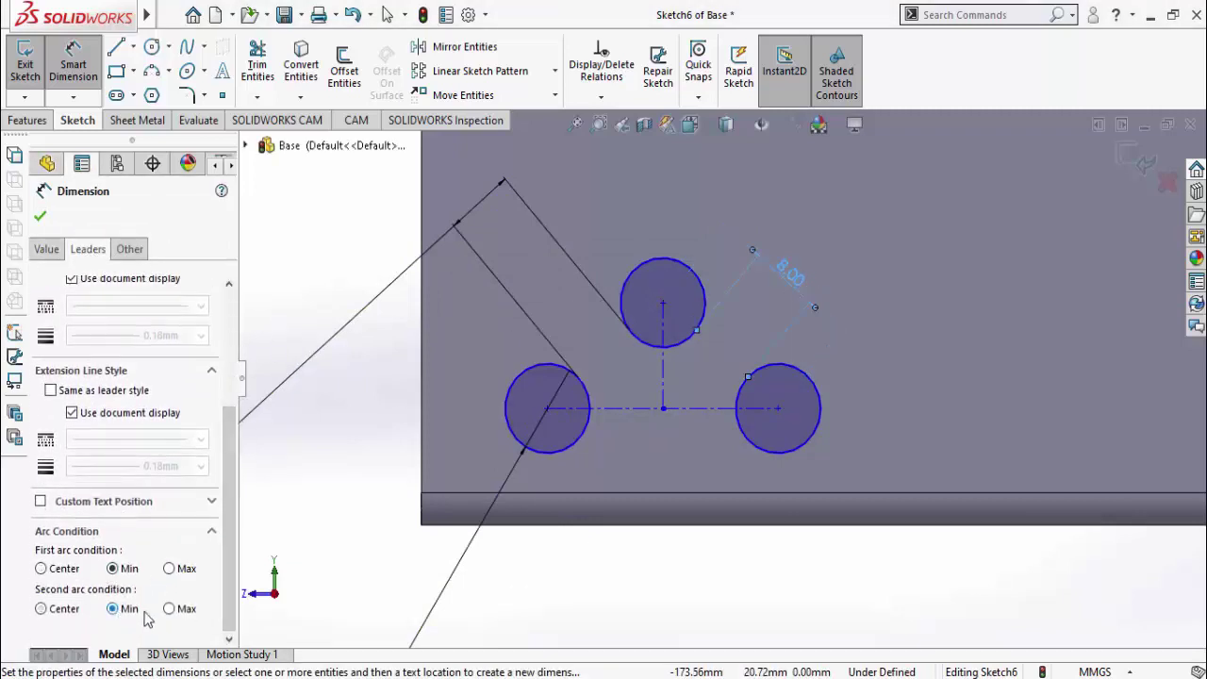
{"action": "scroll", "coordinate": [724, 343], "scroll_direction": "up", "scroll_amount": 3}
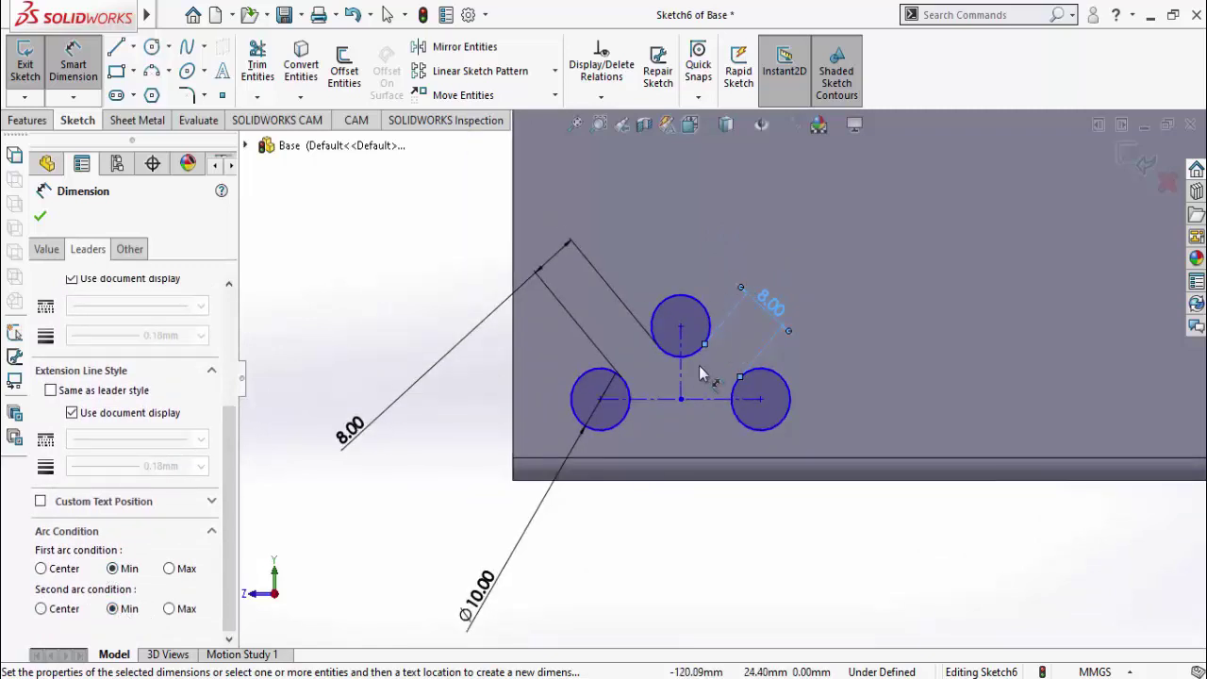
{"action": "left_click", "coordinate": [645, 552]}
Change the display to Hidden Lines Visible and dimension the upper circle's topmost point 22 mm above the wall's bend edge
{"action": "left_click", "coordinate": [745, 126]}
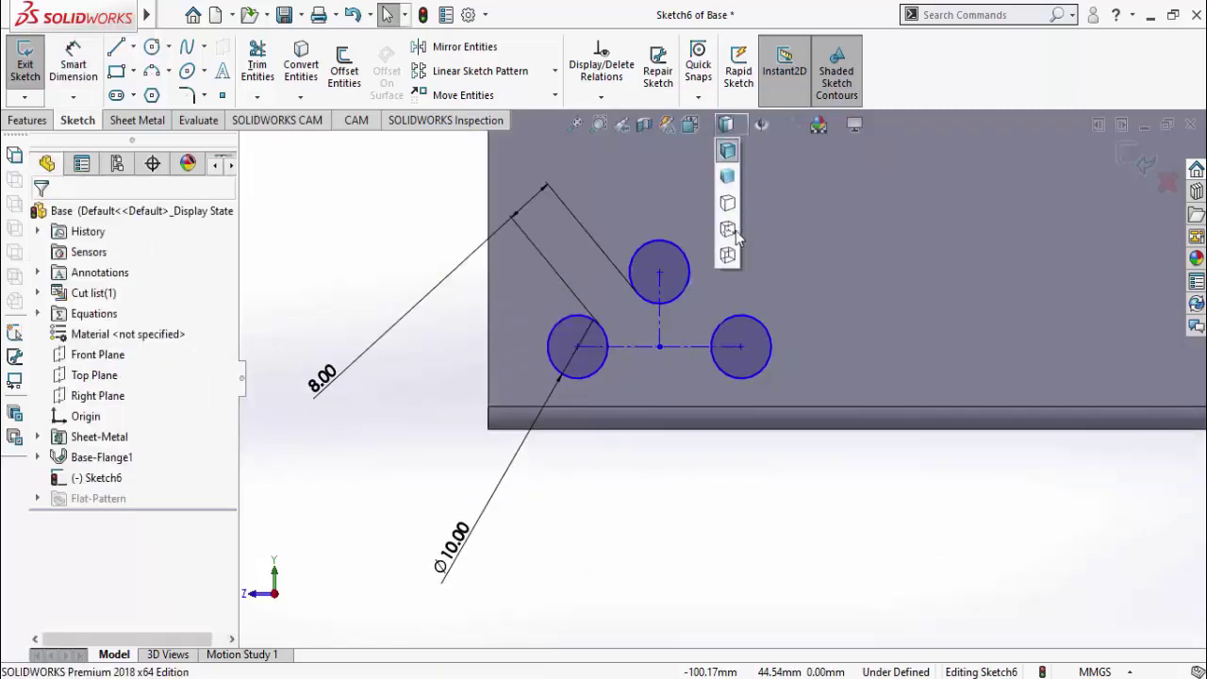
{"action": "left_click", "coordinate": [728, 230]}
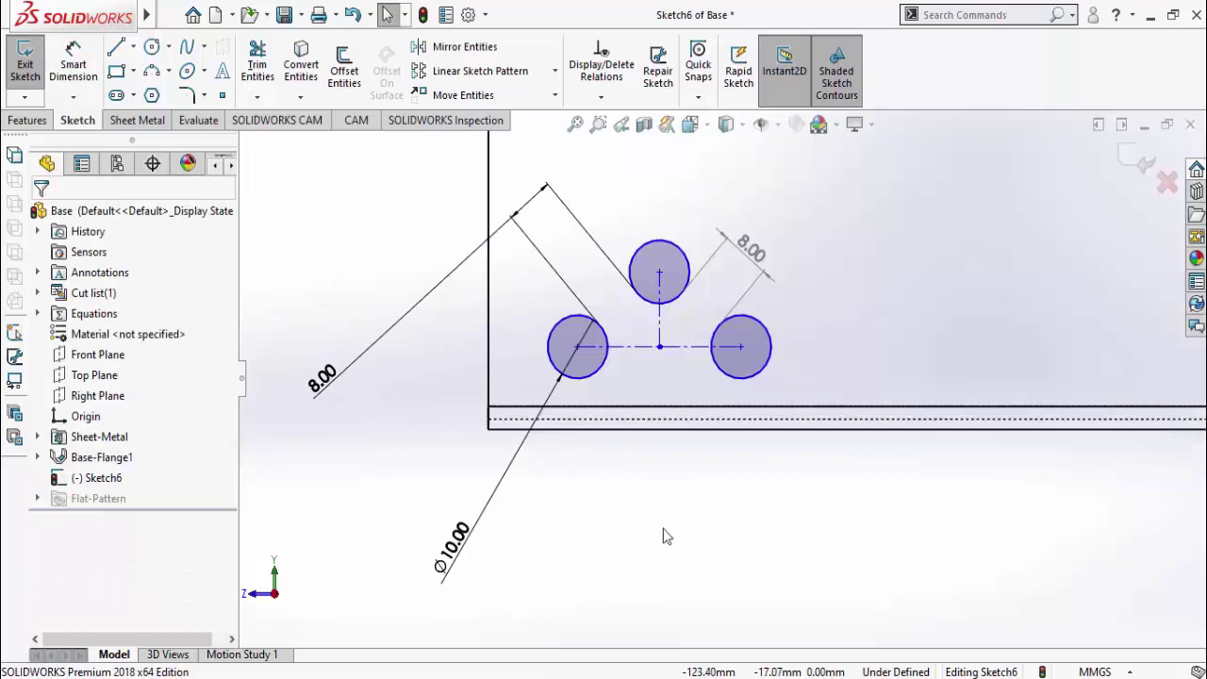
{"action": "right_click_drag", "start_coordinate": [663, 528], "coordinate": [658, 445]}
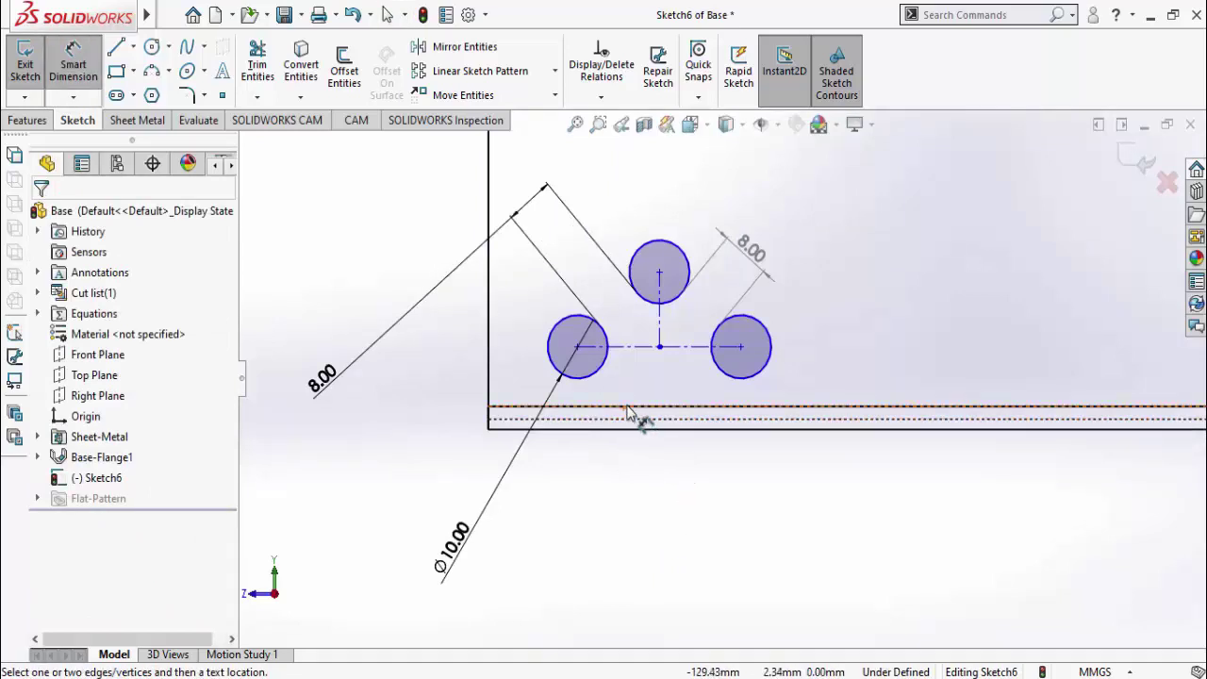
{"action": "left_click", "coordinate": [627, 408]}
{"action": "left_click", "coordinate": [662, 252]}
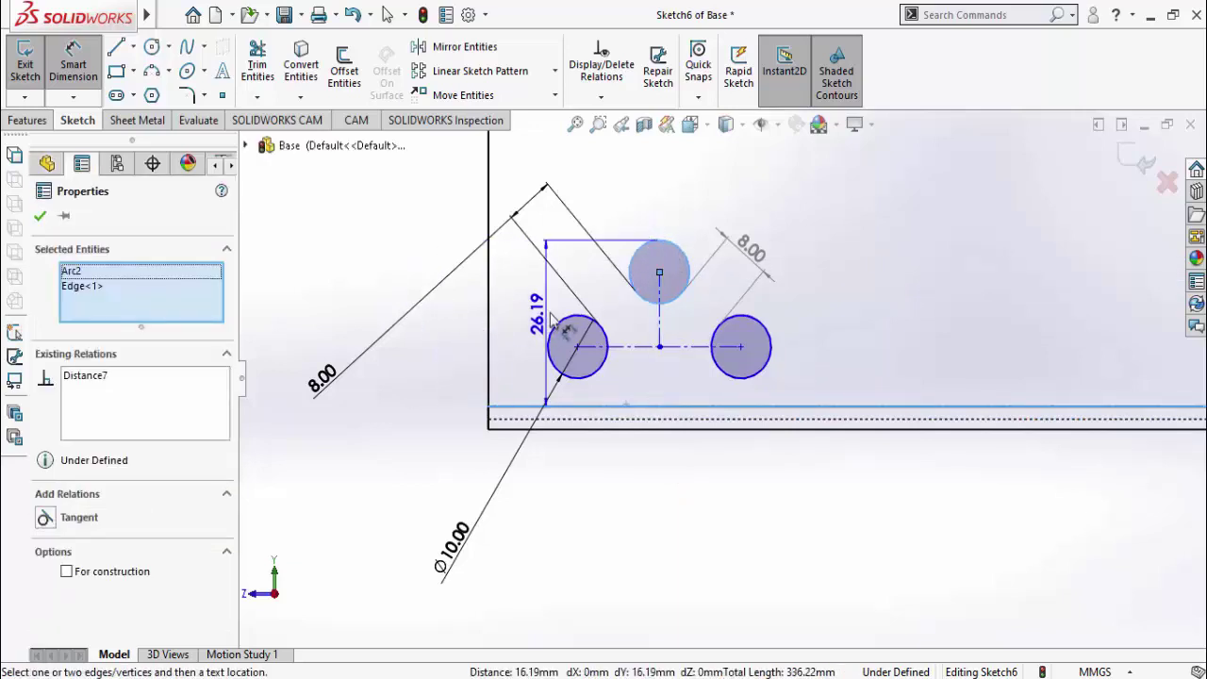
{"action": "scroll", "coordinate": [535, 340], "scroll_direction": "up", "scroll_amount": 1}
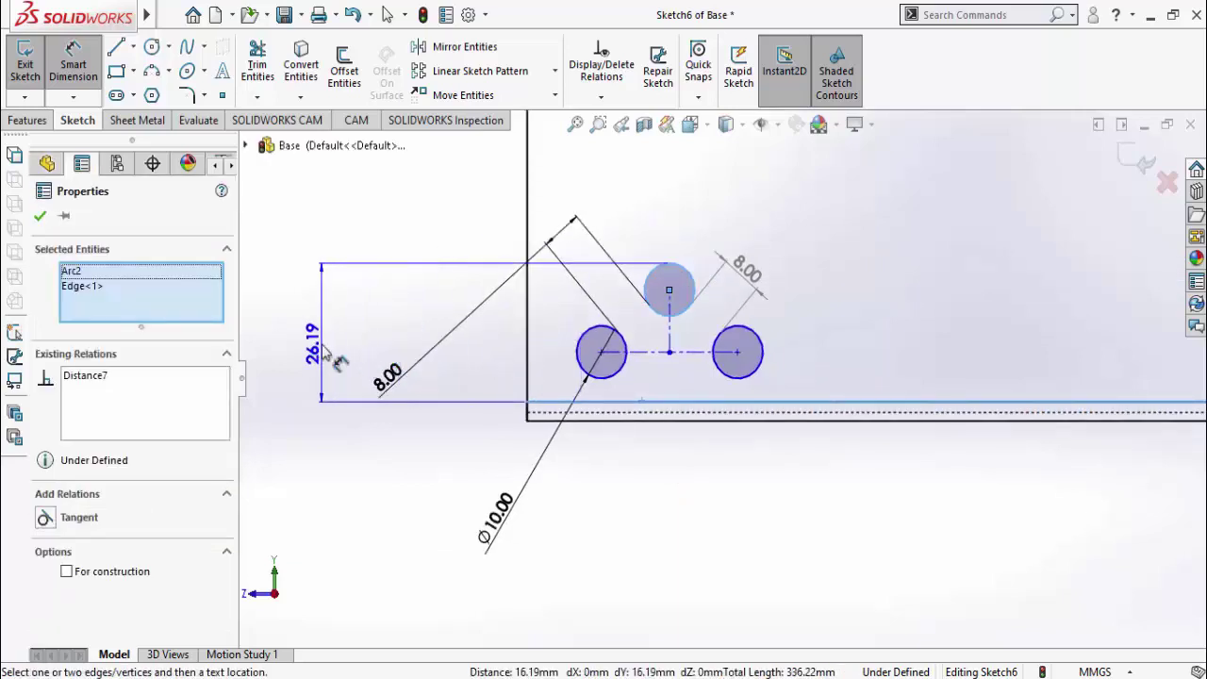
{"action": "left_click", "coordinate": [307, 344]}
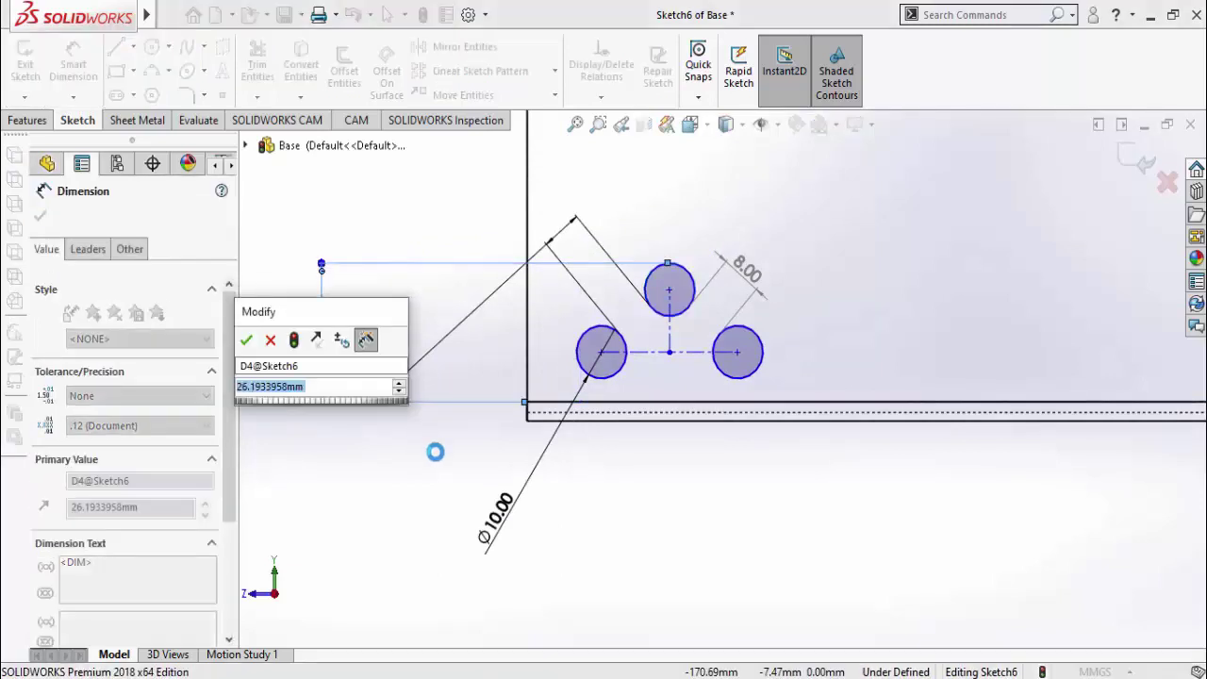
{"action": "type", "text": "22"}
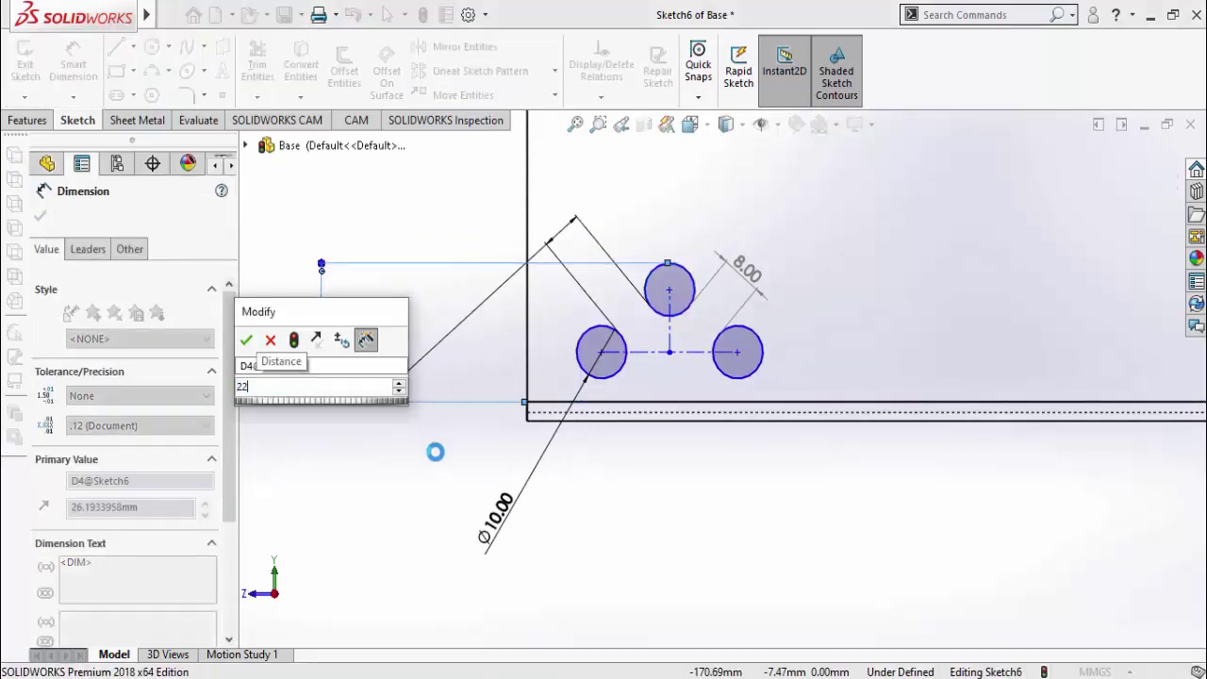
Set the height from the channel's base line to the top of the upper circle to 22 mm
{"action": "key", "text": "Return"}
{"action": "left_click", "coordinate": [715, 547]}
{"action": "scroll", "coordinate": [715, 548], "scroll_direction": "up", "scroll_amount": 4}
{"action": "scroll", "coordinate": [533, 388], "scroll_direction": "down", "scroll_amount": 3}
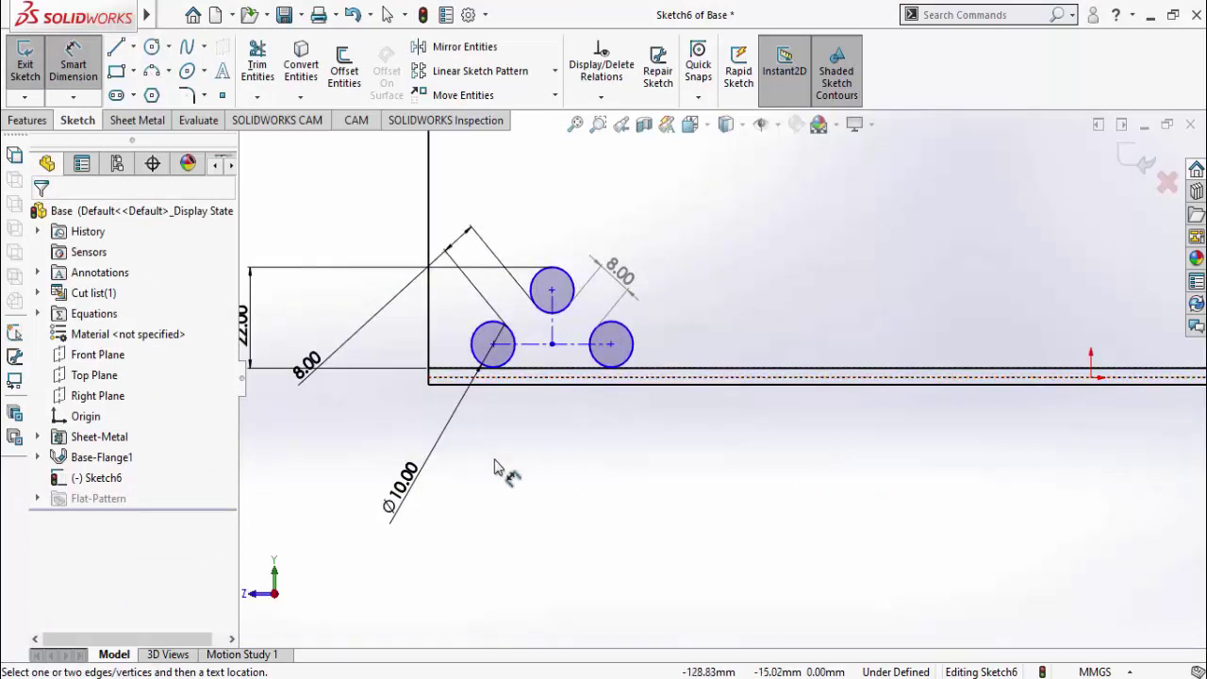
Dimension the midpoint of the circles' horizontal centreline 25 mm from the vertical end edge of the side wall
{"action": "left_click", "coordinate": [429, 345]}
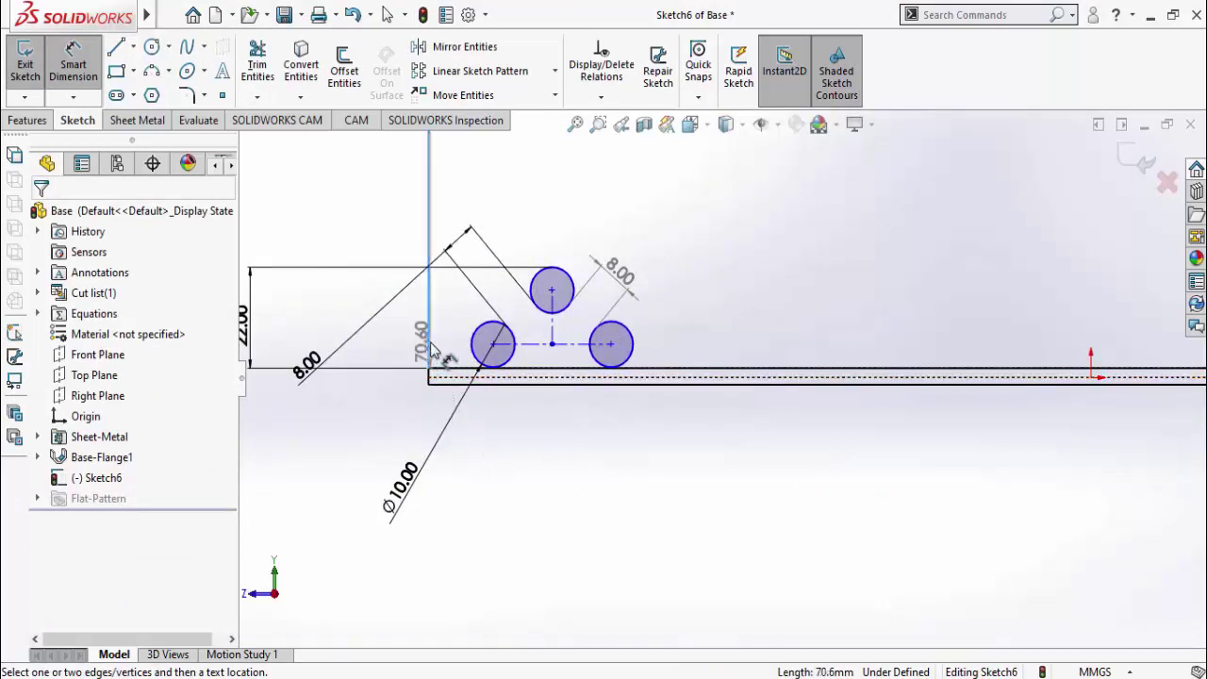
{"action": "left_click", "coordinate": [551, 344]}
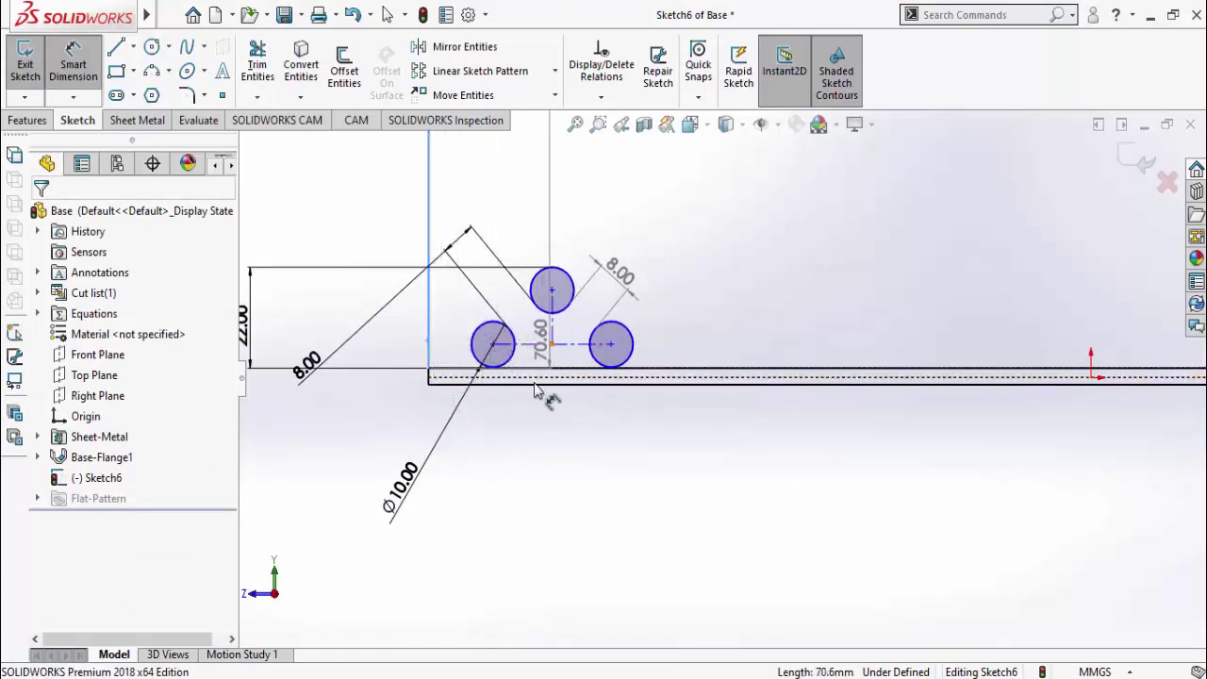
{"action": "left_click", "coordinate": [505, 528]}
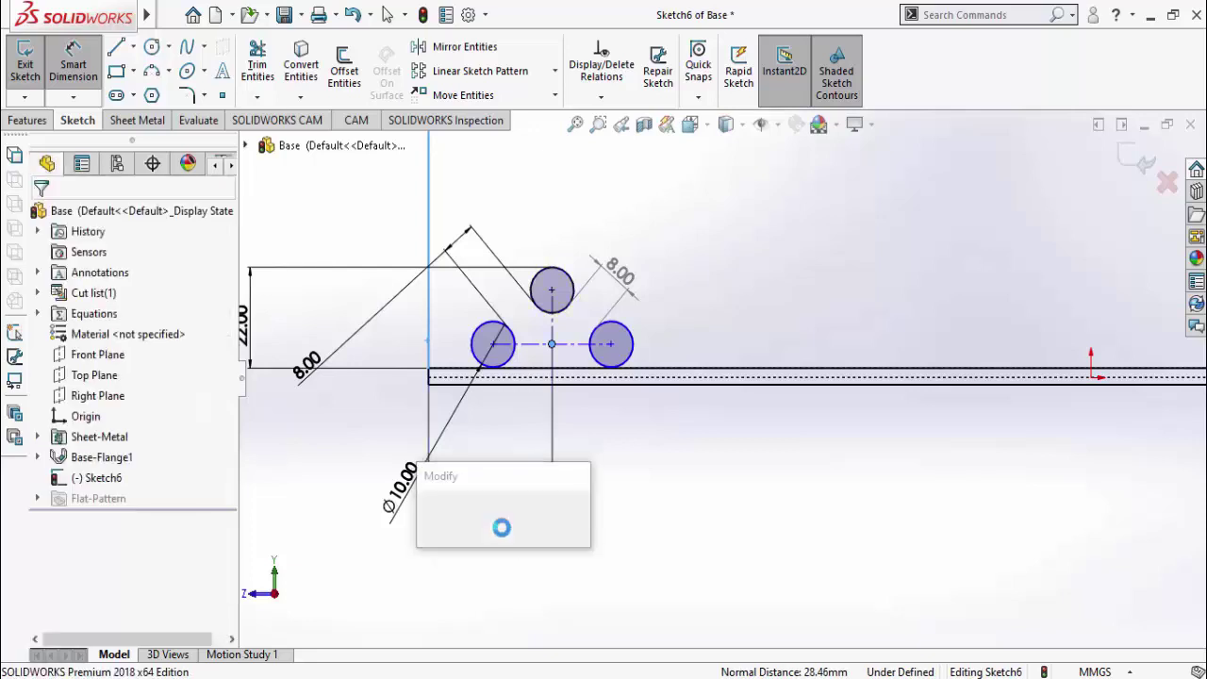
{"action": "type", "text": "25"}
{"action": "key", "text": "Return"}
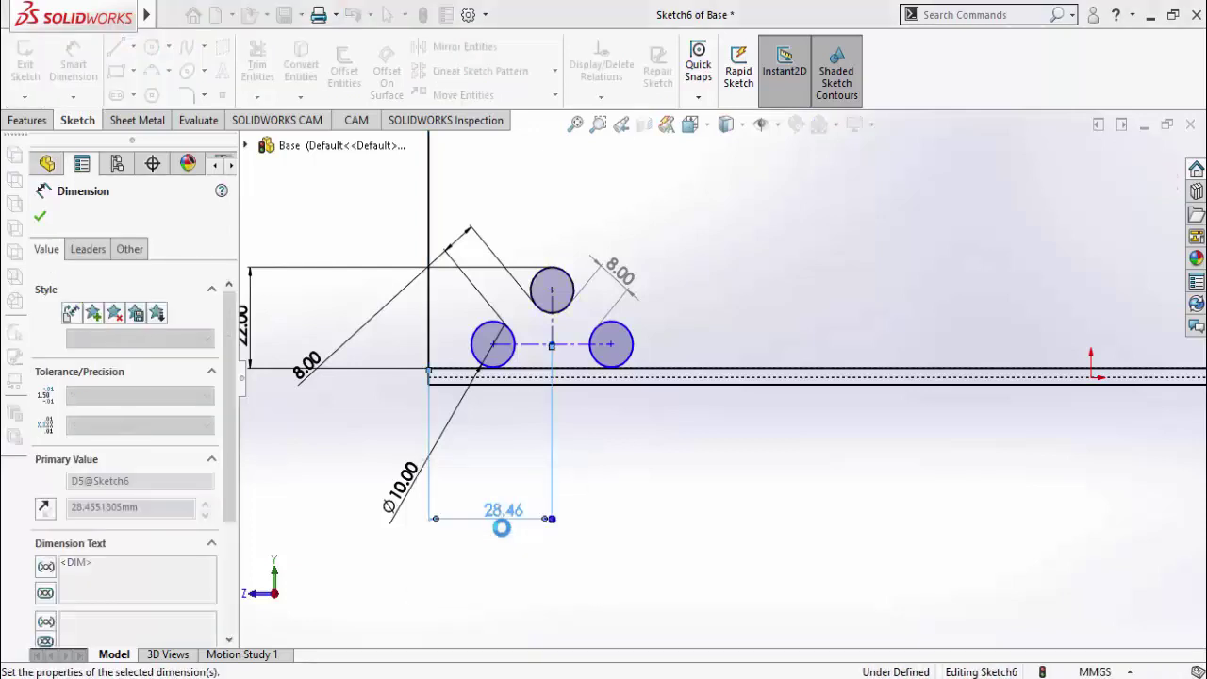
Dimension the vertical distance between the upper circle's centre and the horizontal centreline as 10 mm and finish dimensioning
{"action": "left_click", "coordinate": [538, 291]}
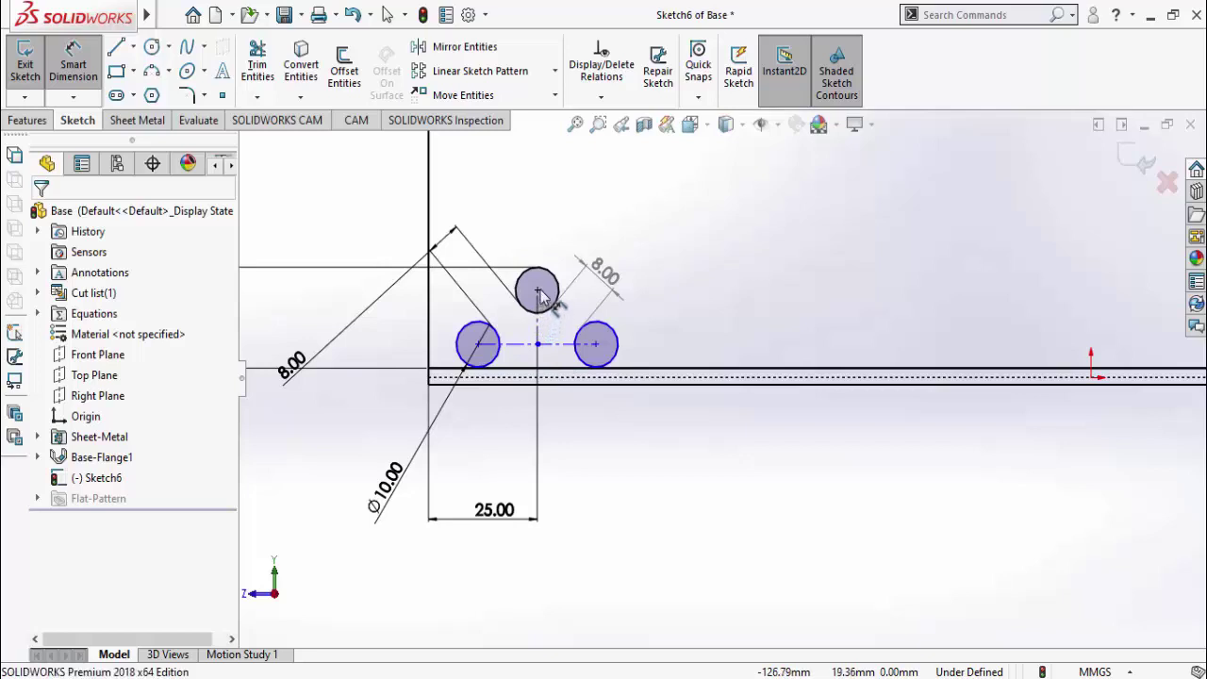
{"action": "left_click", "coordinate": [556, 345]}
{"action": "left_click", "coordinate": [306, 322]}
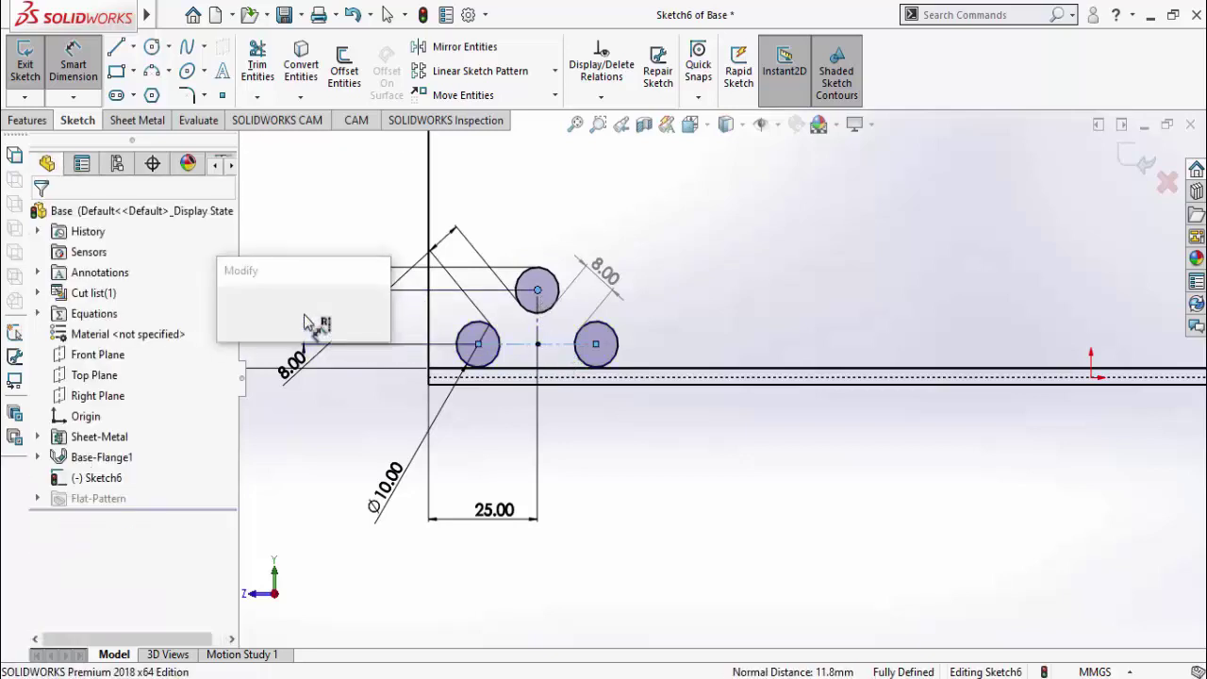
{"action": "type", "text": "10"}
{"action": "key", "text": "Return"}
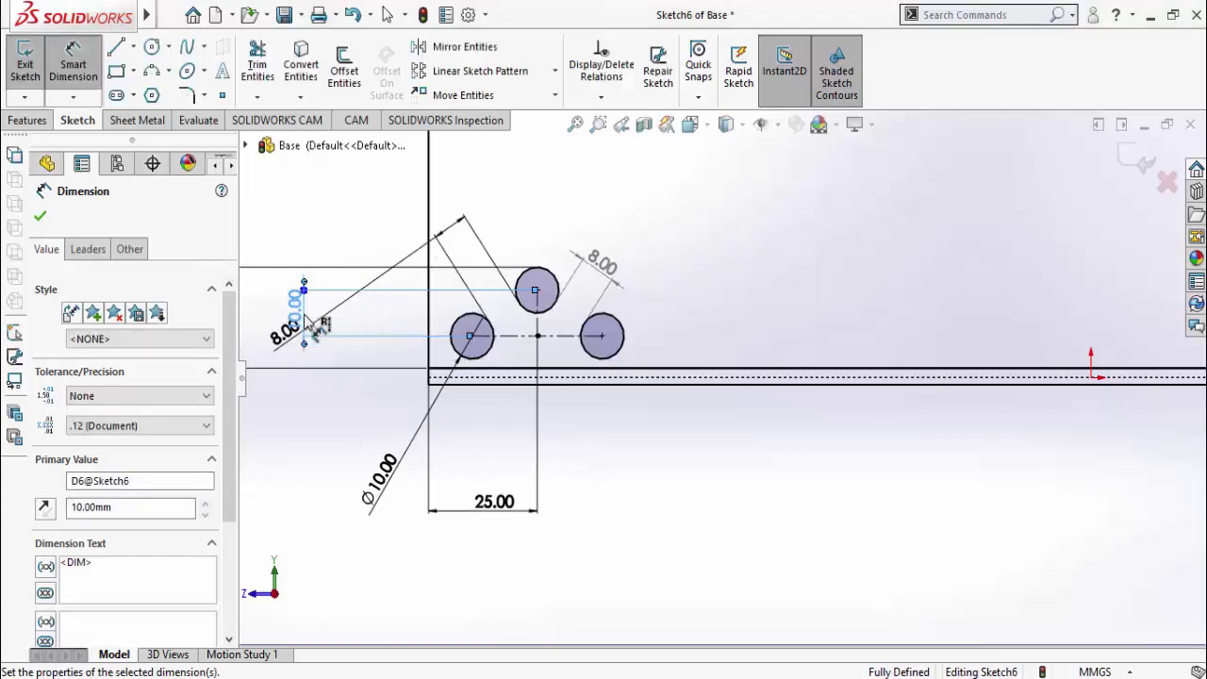
{"action": "left_click", "coordinate": [693, 477]}
{"action": "scroll", "coordinate": [664, 474], "scroll_direction": "up", "scroll_amount": 1}
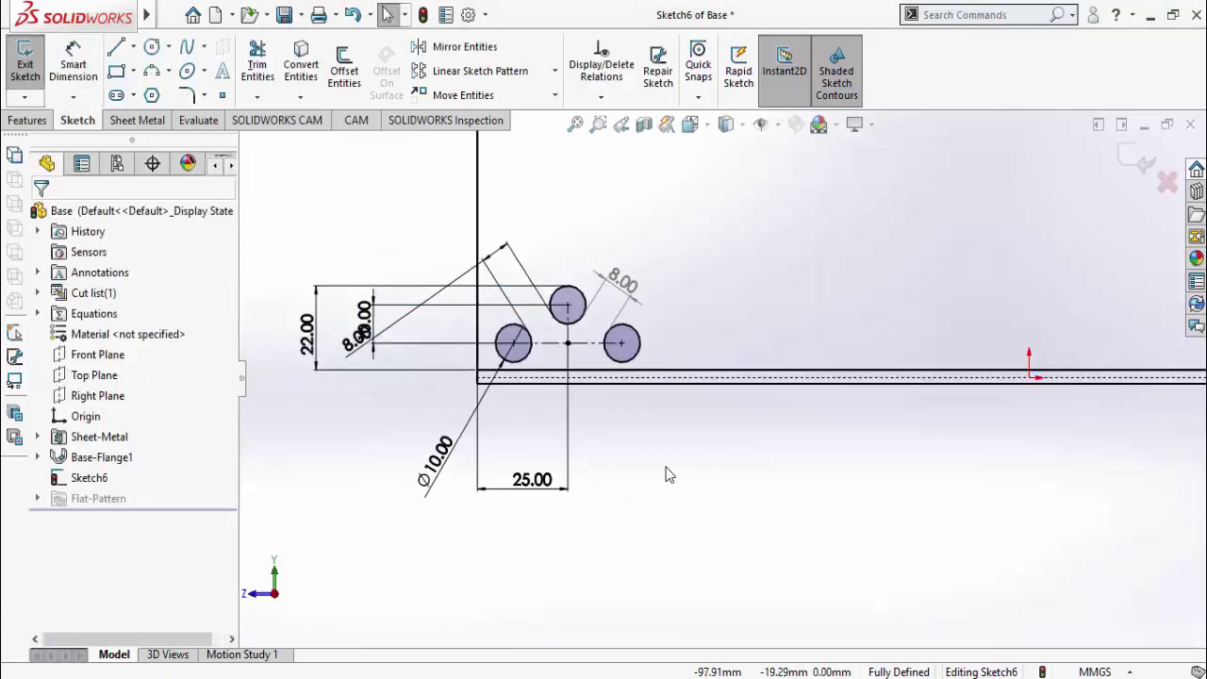
{"action": "scroll", "coordinate": [677, 461], "scroll_direction": "up", "scroll_amount": 2}
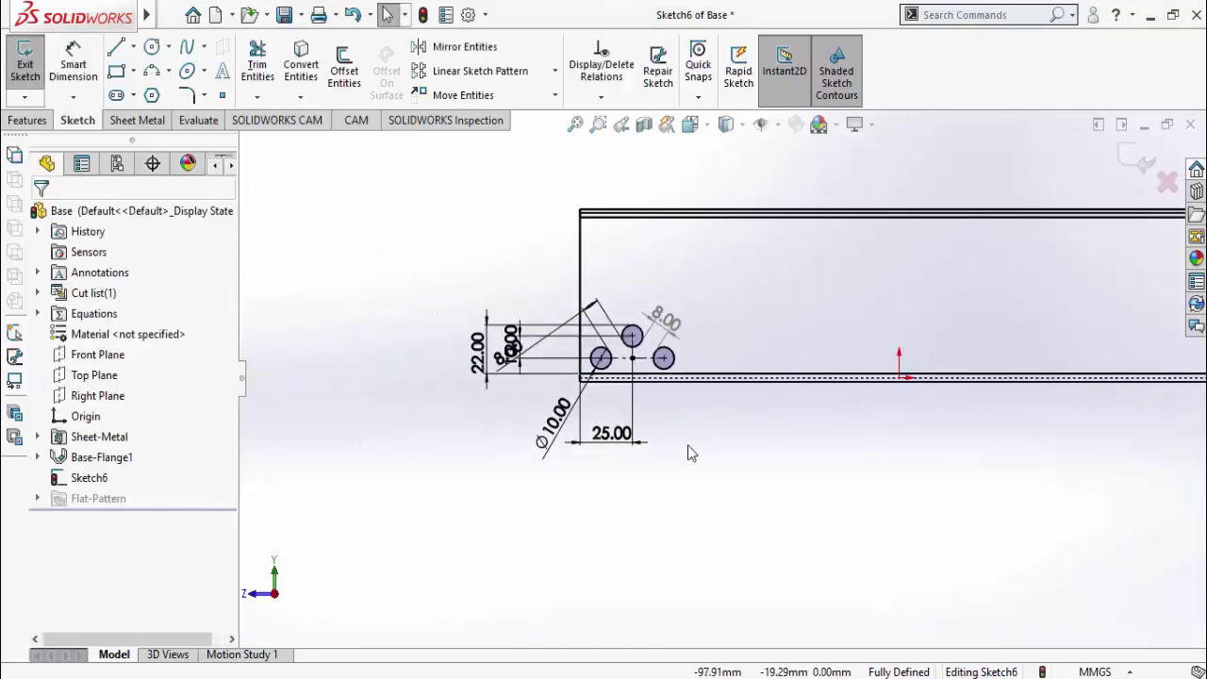
Switch to a shaded display and extrude-cut the three circles 160 mm blind through both side walls
{"action": "left_click", "coordinate": [729, 151]}
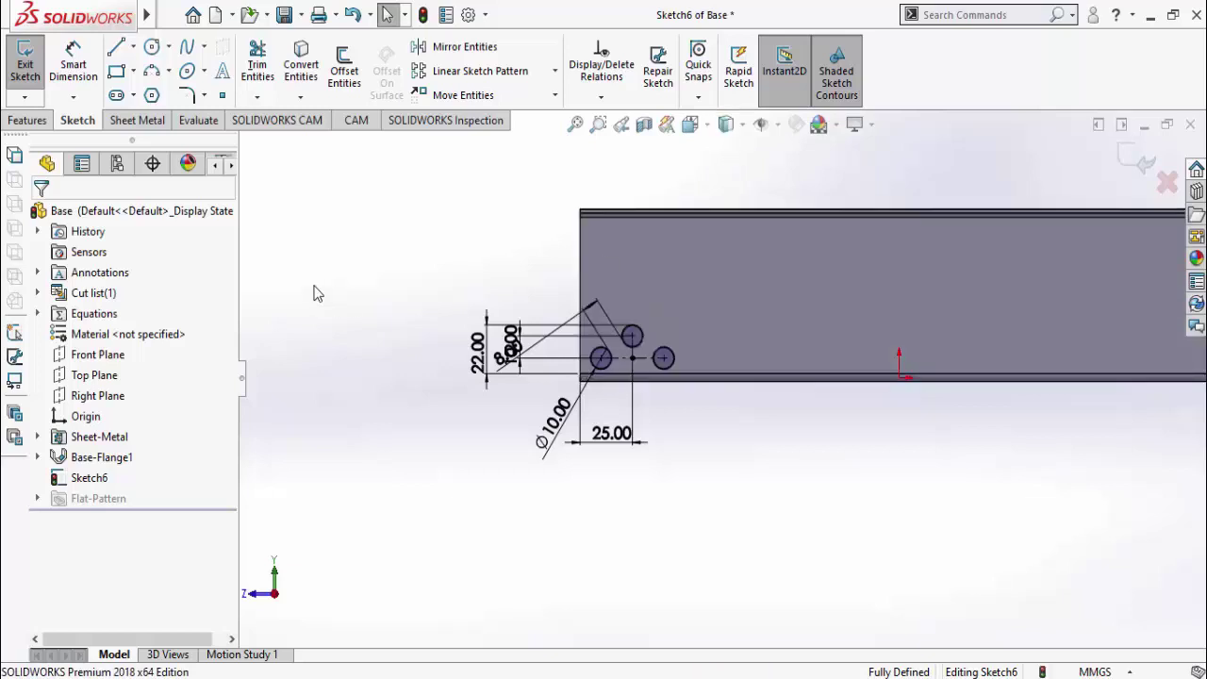
{"action": "left_click", "coordinate": [28, 120]}
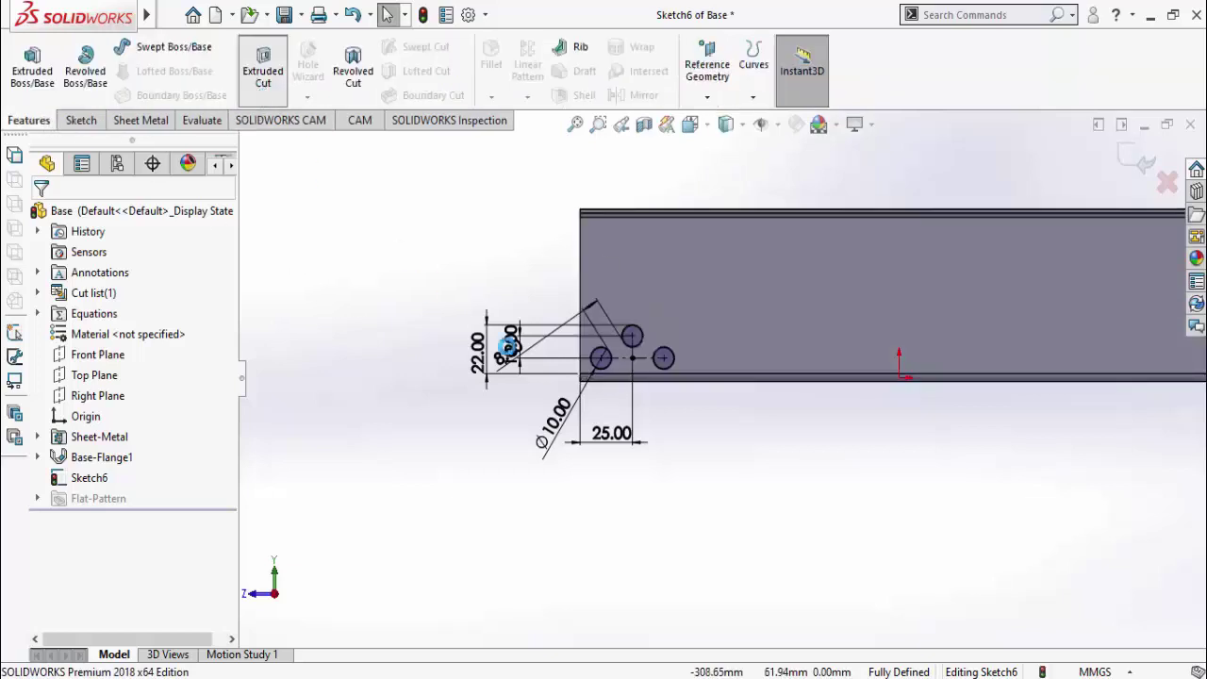
{"action": "left_click", "coordinate": [263, 68]}
{"action": "middle_click_drag", "start_coordinate": [708, 353], "coordinate": [775, 442]}
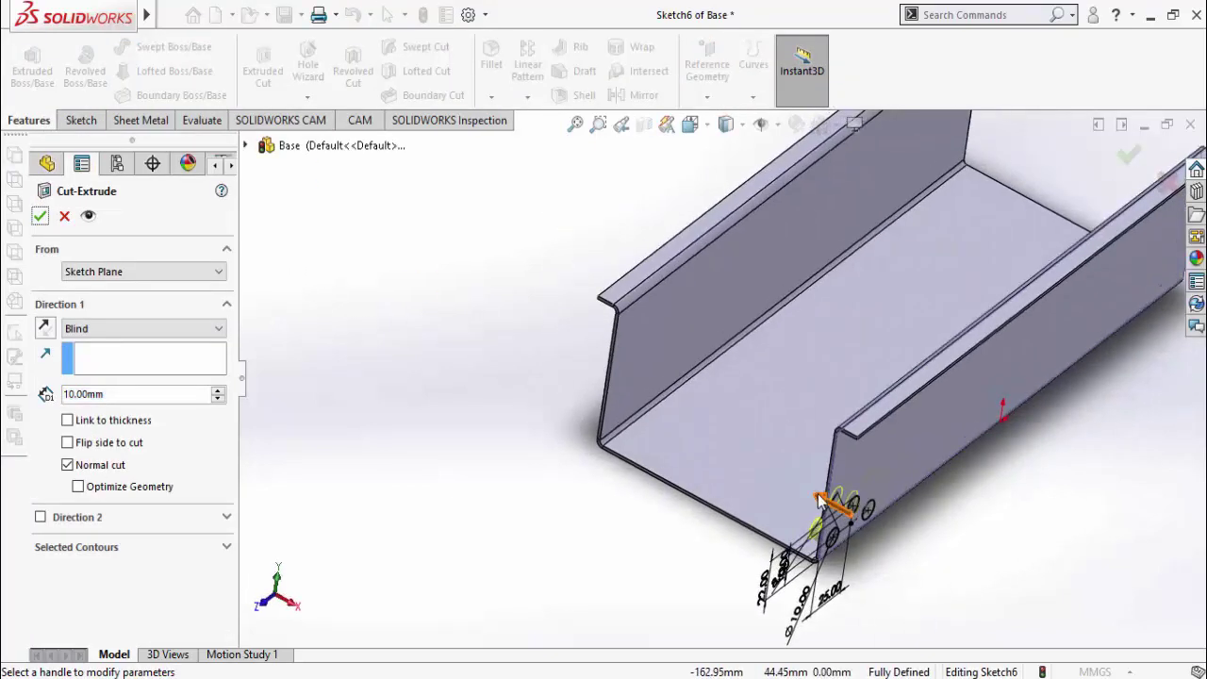
{"action": "left_click", "coordinate": [824, 499]}
{"action": "left_click", "coordinate": [564, 358]}
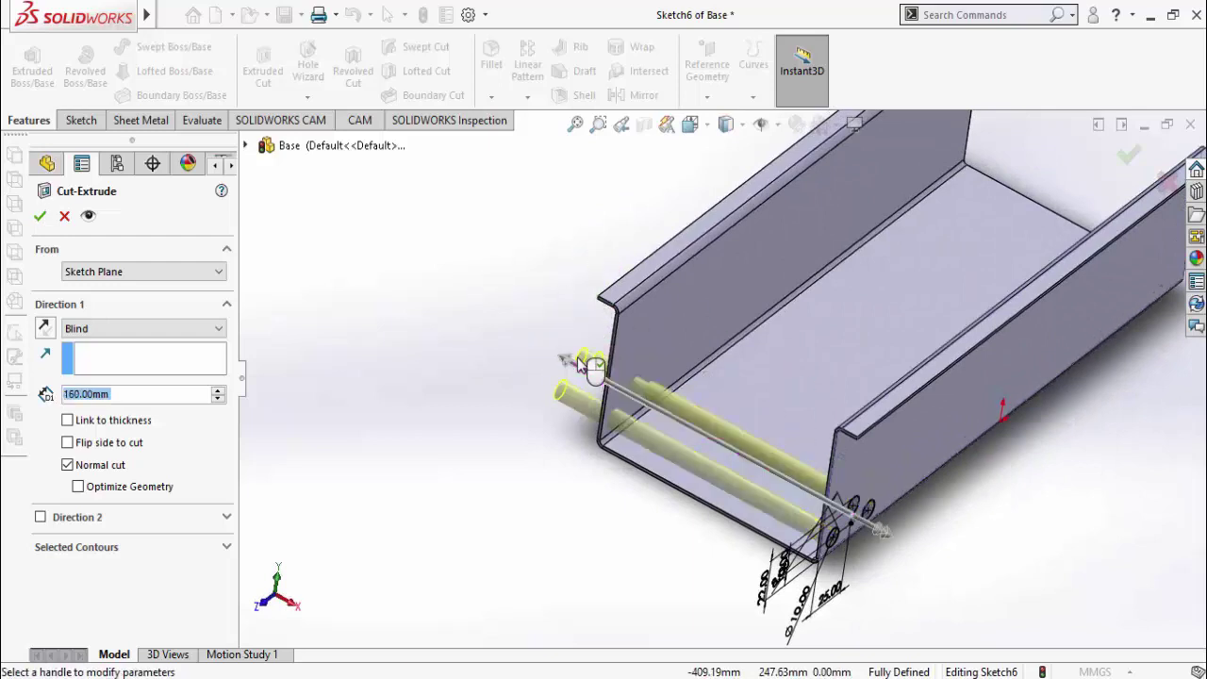
{"action": "left_click", "coordinate": [40, 218]}
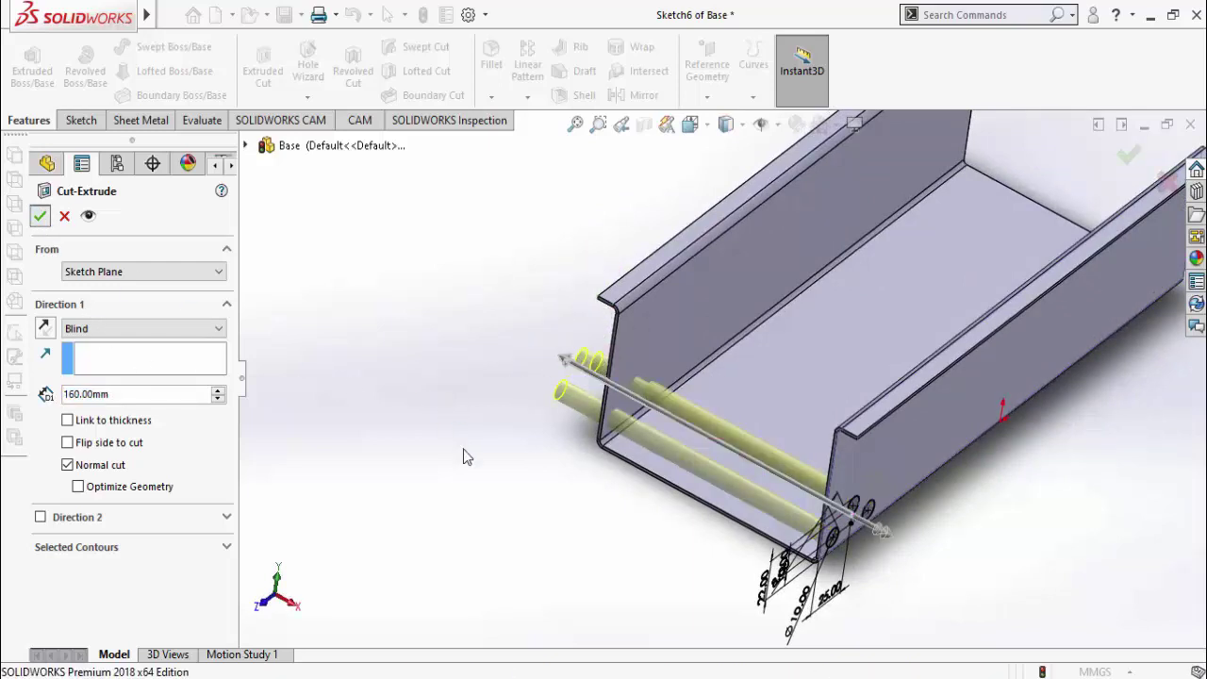
Set up a Linear Pattern of Cut-Extrude1 with a long upper flange edge as the direction reference
{"action": "scroll", "coordinate": [658, 504], "scroll_direction": "up", "scroll_amount": 4}
{"action": "middle_click_drag", "start_coordinate": [658, 503], "coordinate": [606, 440]}
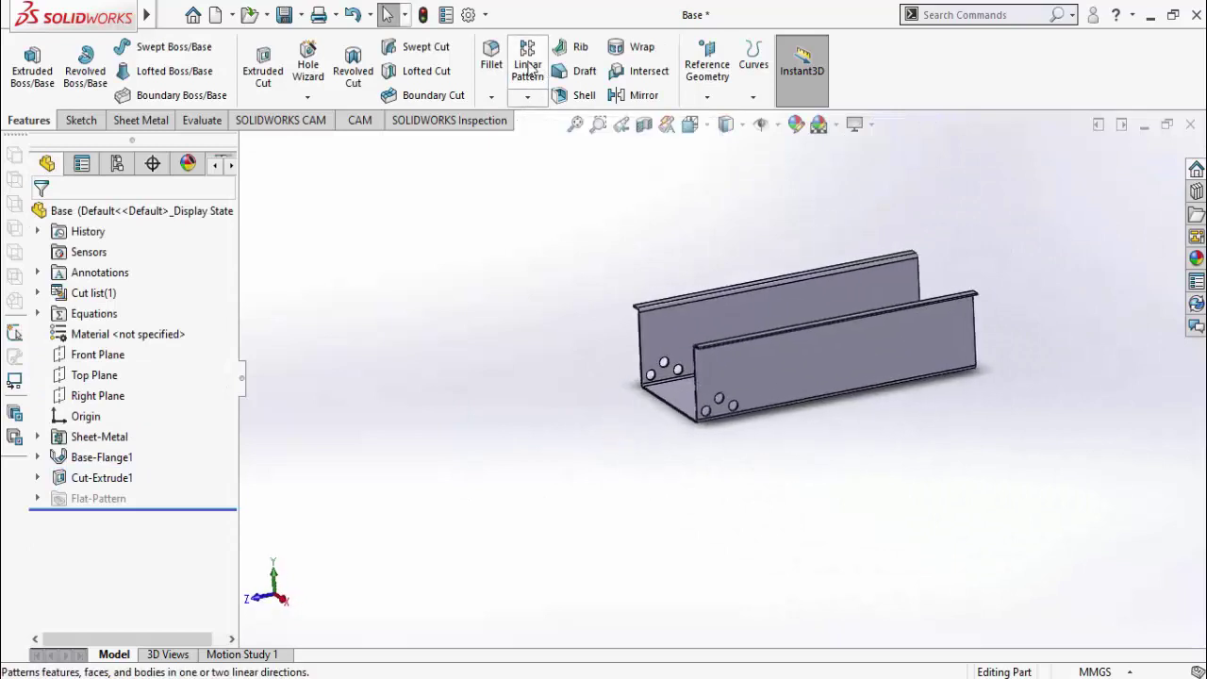
{"action": "left_click", "coordinate": [527, 74]}
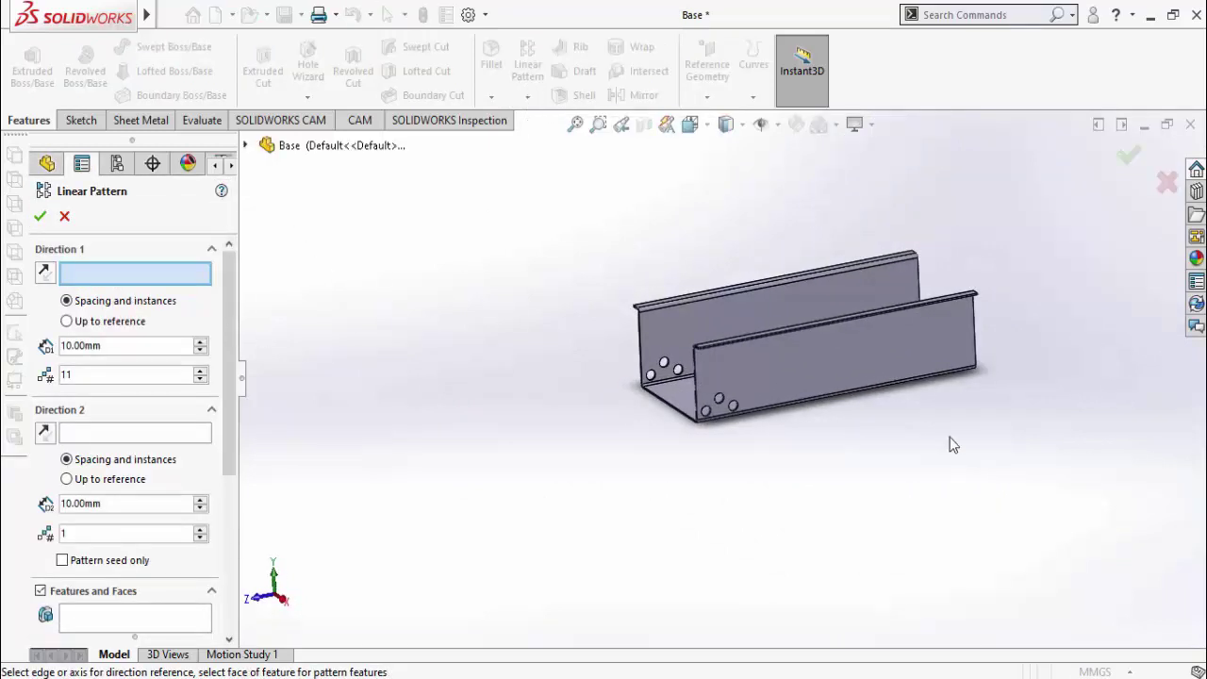
{"action": "scroll", "coordinate": [829, 342], "scroll_direction": "down", "scroll_amount": 3}
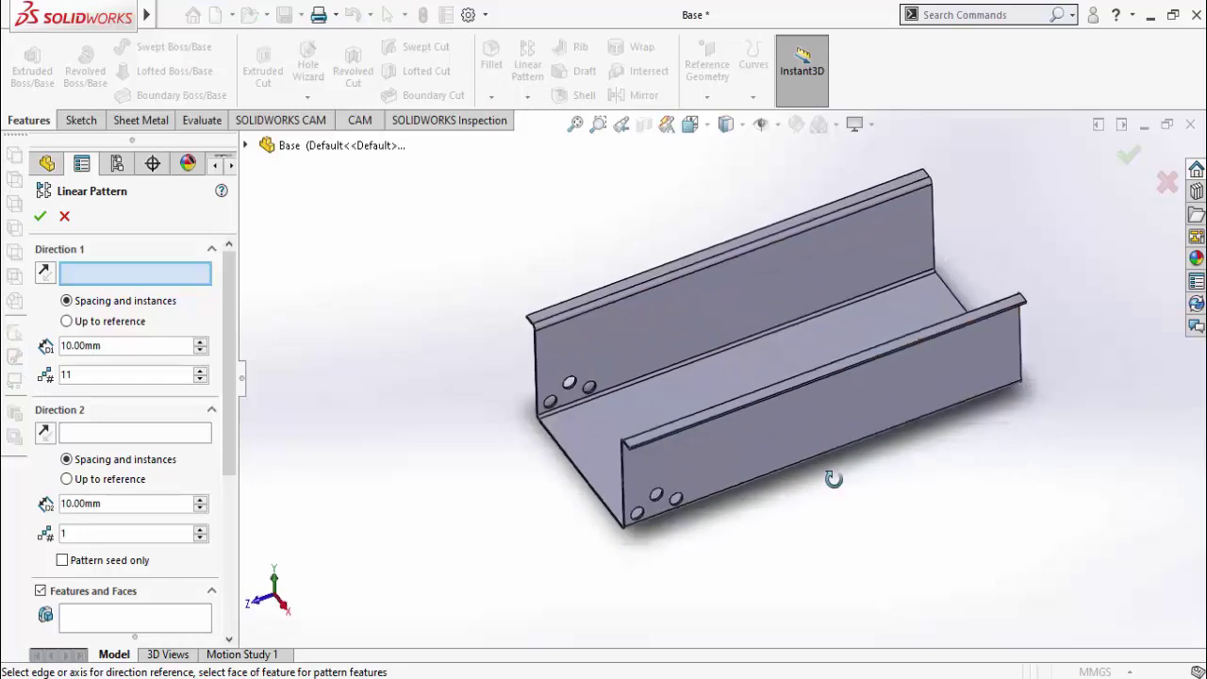
{"action": "left_click", "coordinate": [739, 401]}
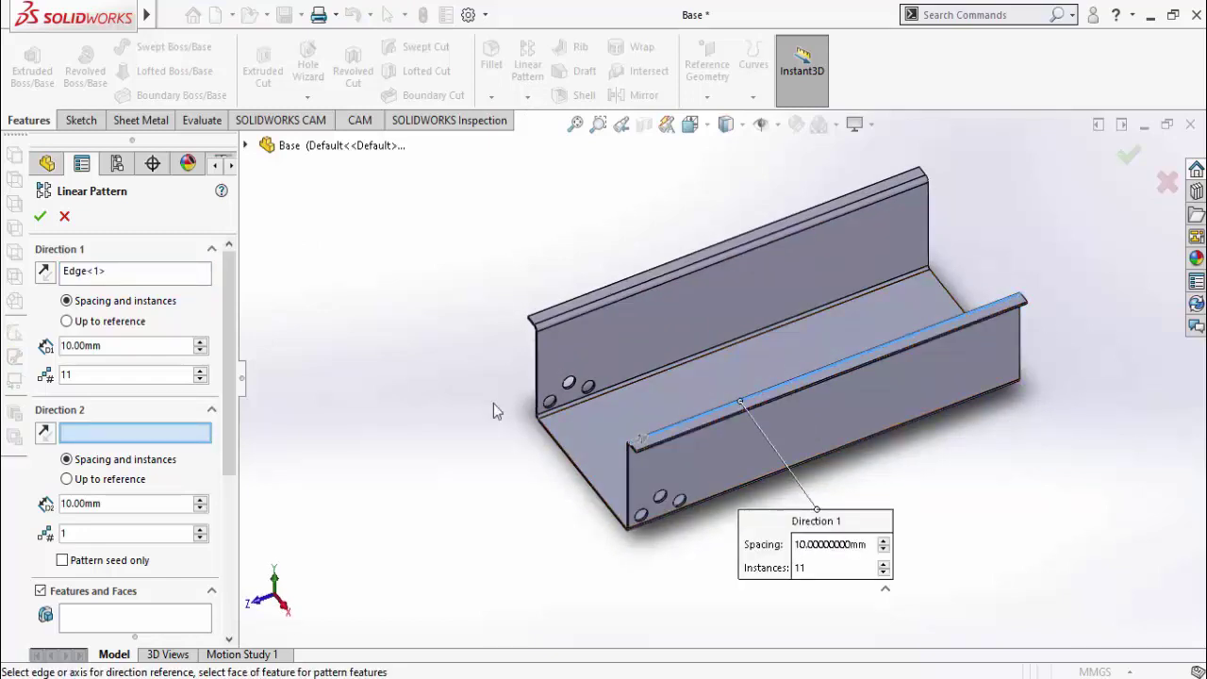
{"action": "left_click_drag", "start_coordinate": [226, 325], "coordinate": [224, 480]}
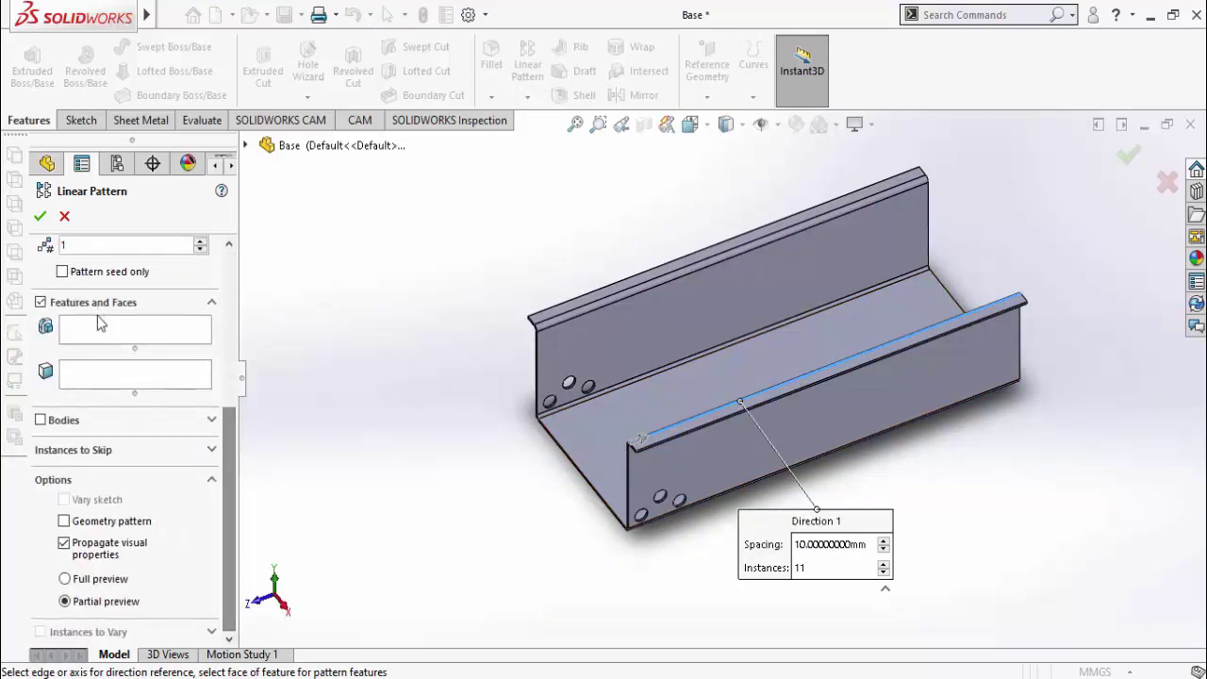
{"action": "left_click", "coordinate": [93, 329]}
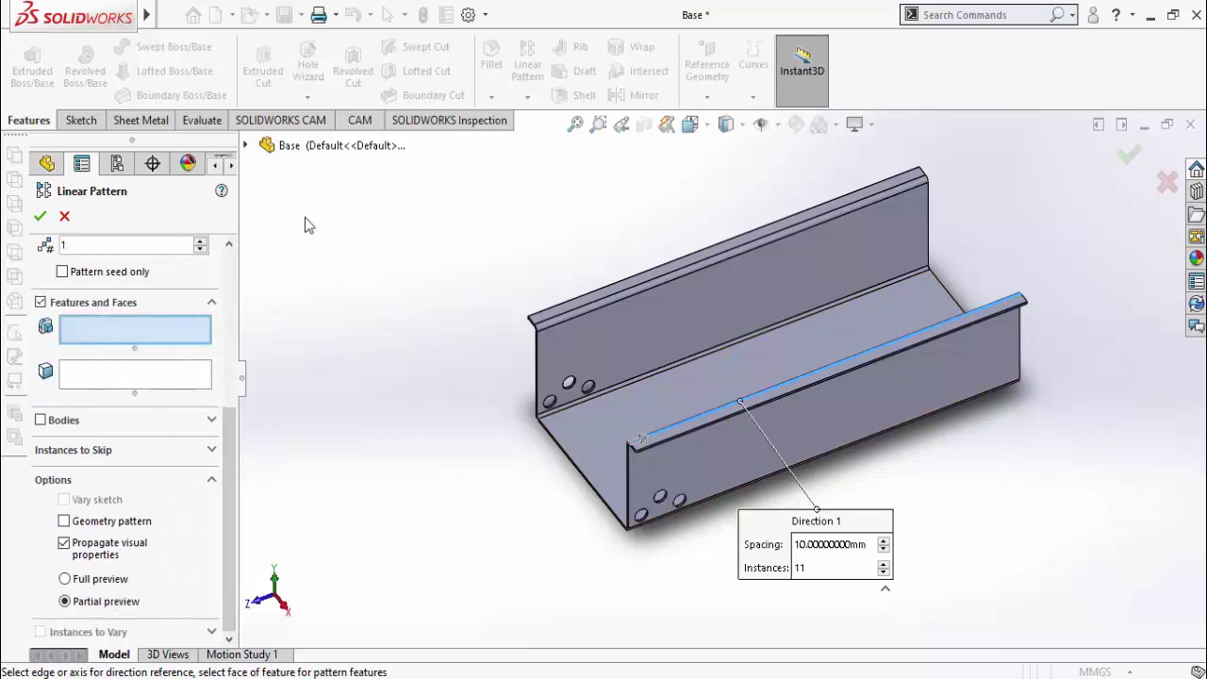
{"action": "left_click", "coordinate": [244, 147]}
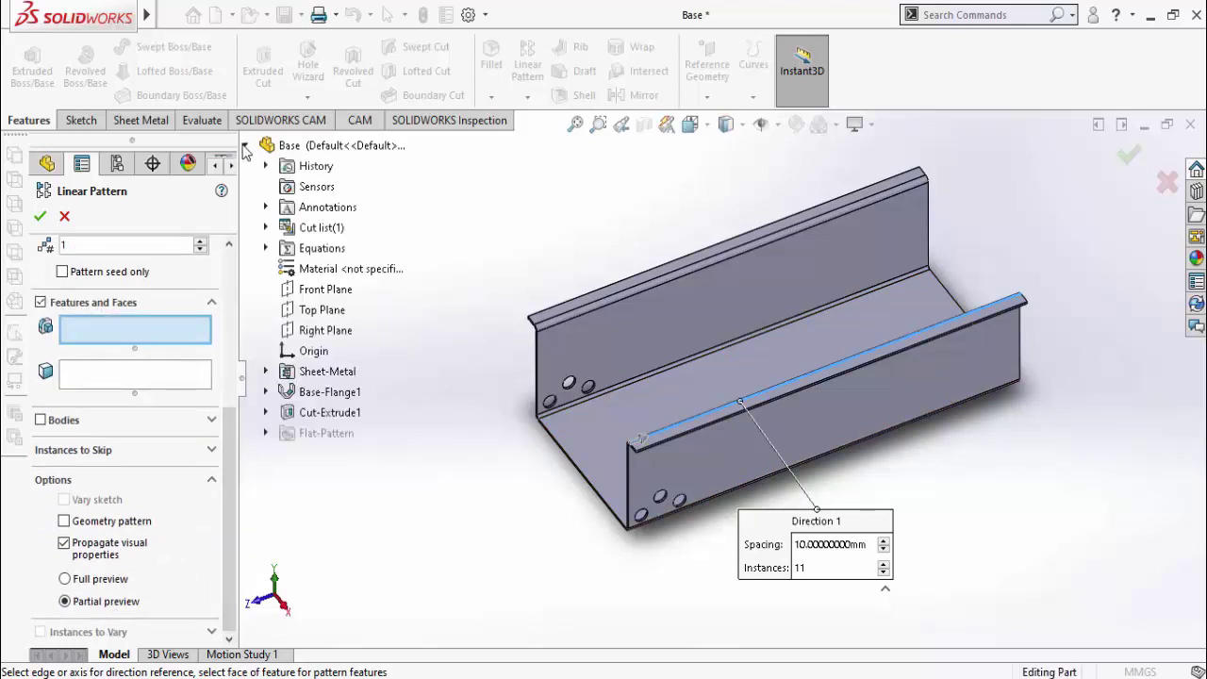
{"action": "left_click", "coordinate": [317, 421]}
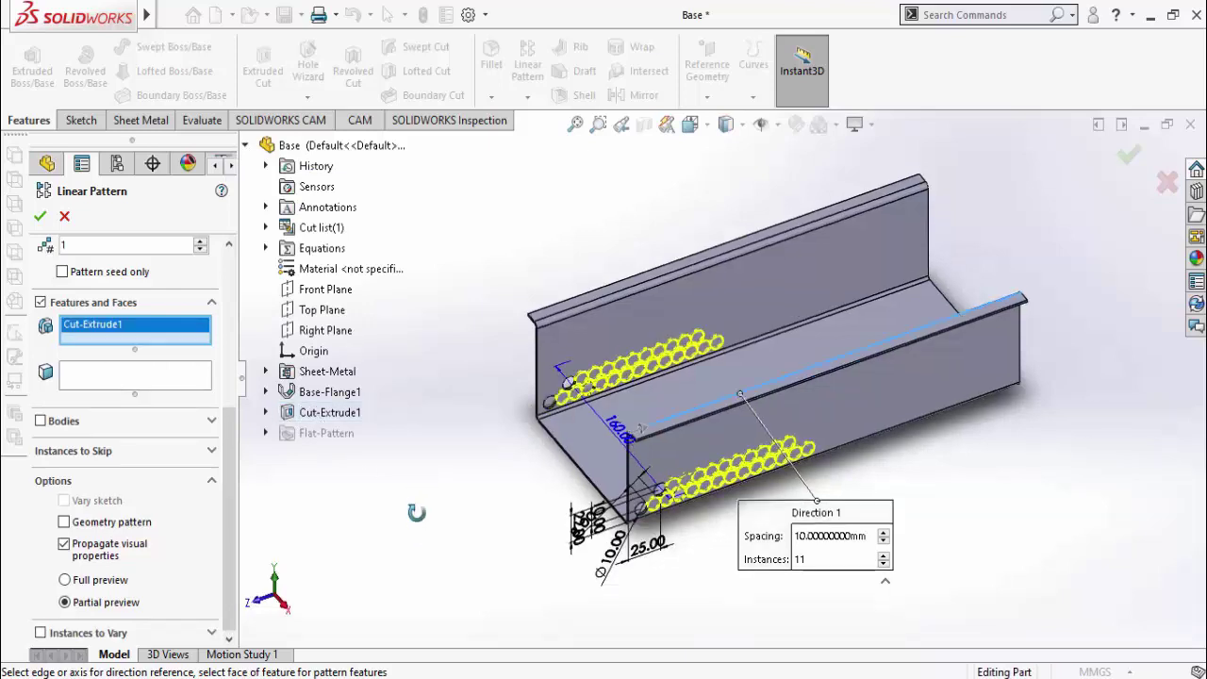
Set the pattern spacing to 50 mm with 6 instances and create the pattern along the side walls
{"action": "left_click_drag", "start_coordinate": [231, 522], "coordinate": [231, 348]}
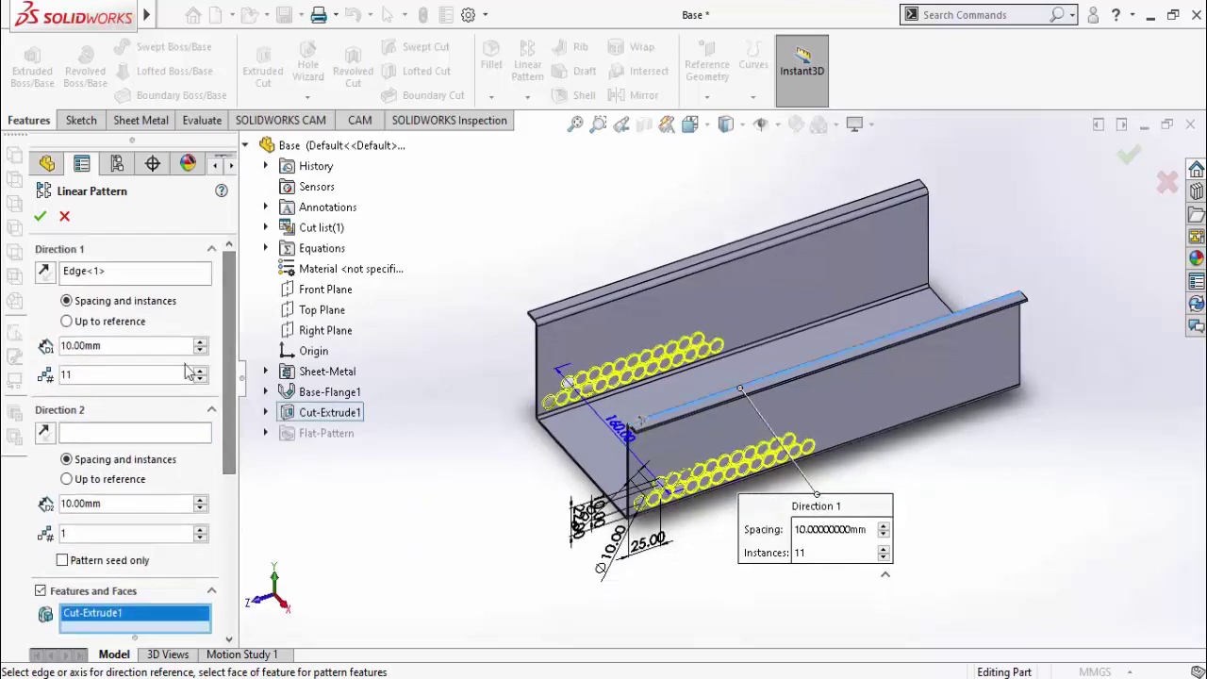
{"action": "double_click", "coordinate": [201, 344]}
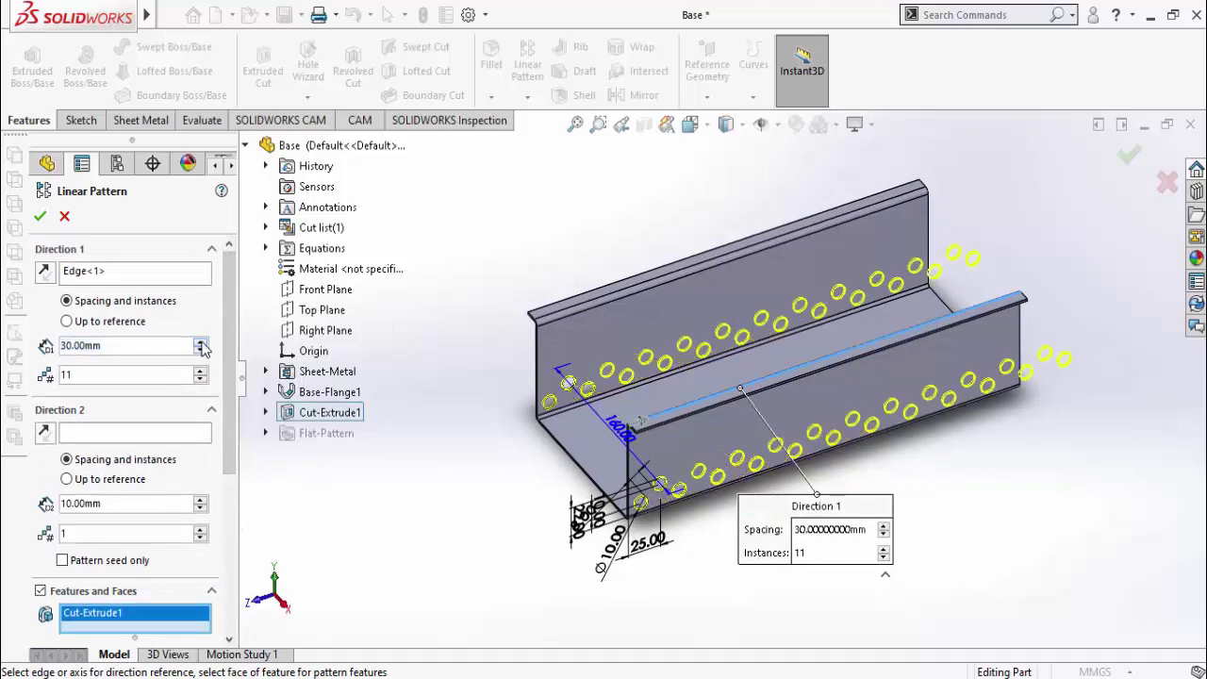
{"action": "left_click", "coordinate": [200, 345]}
{"action": "left_click", "coordinate": [201, 345]}
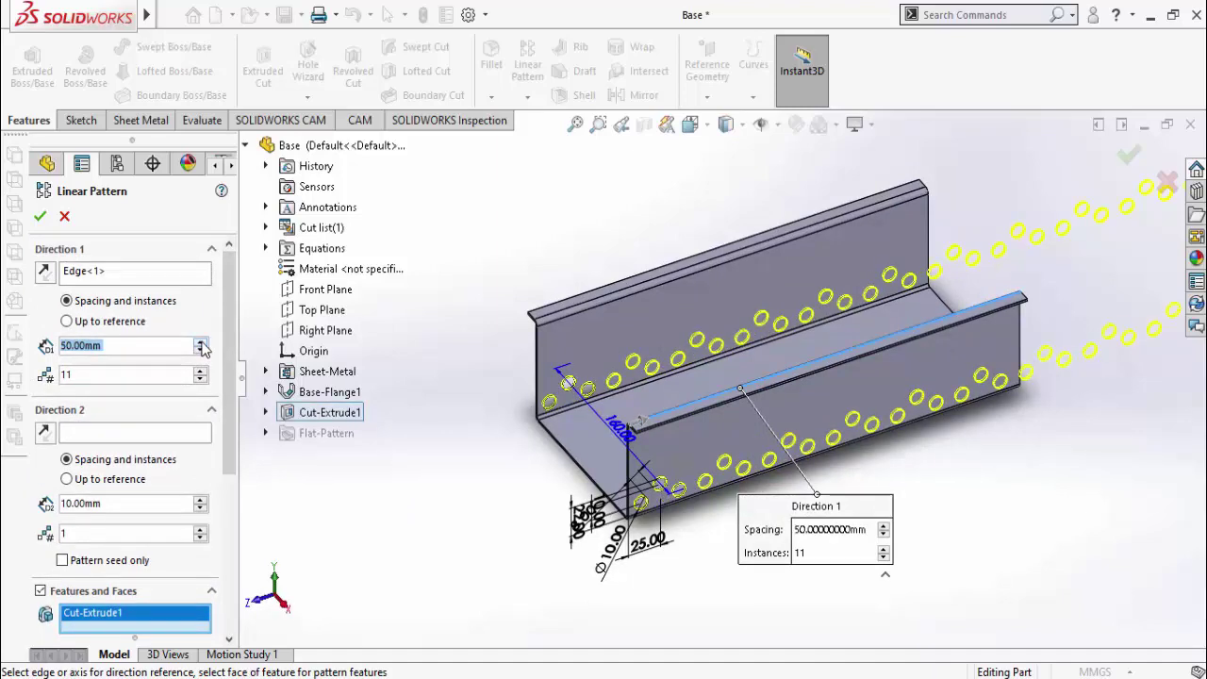
{"action": "middle_click_drag", "start_coordinate": [458, 566], "coordinate": [542, 531]}
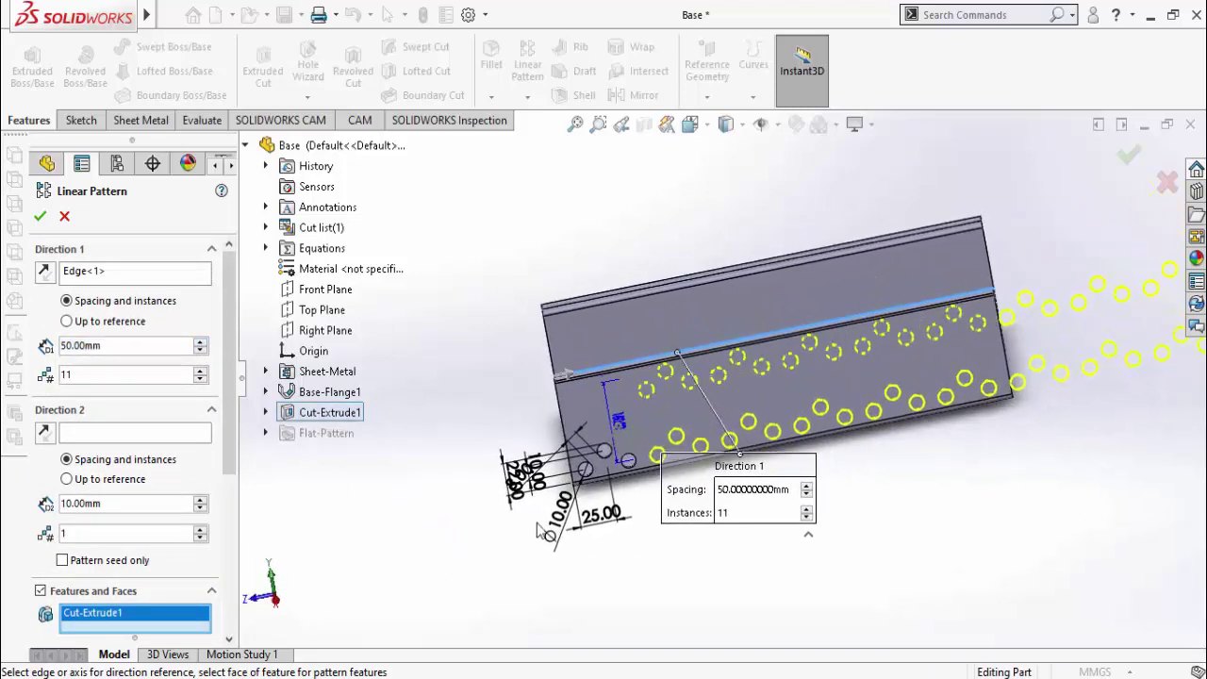
{"action": "scroll", "coordinate": [877, 480], "scroll_direction": "down", "scroll_amount": 2}
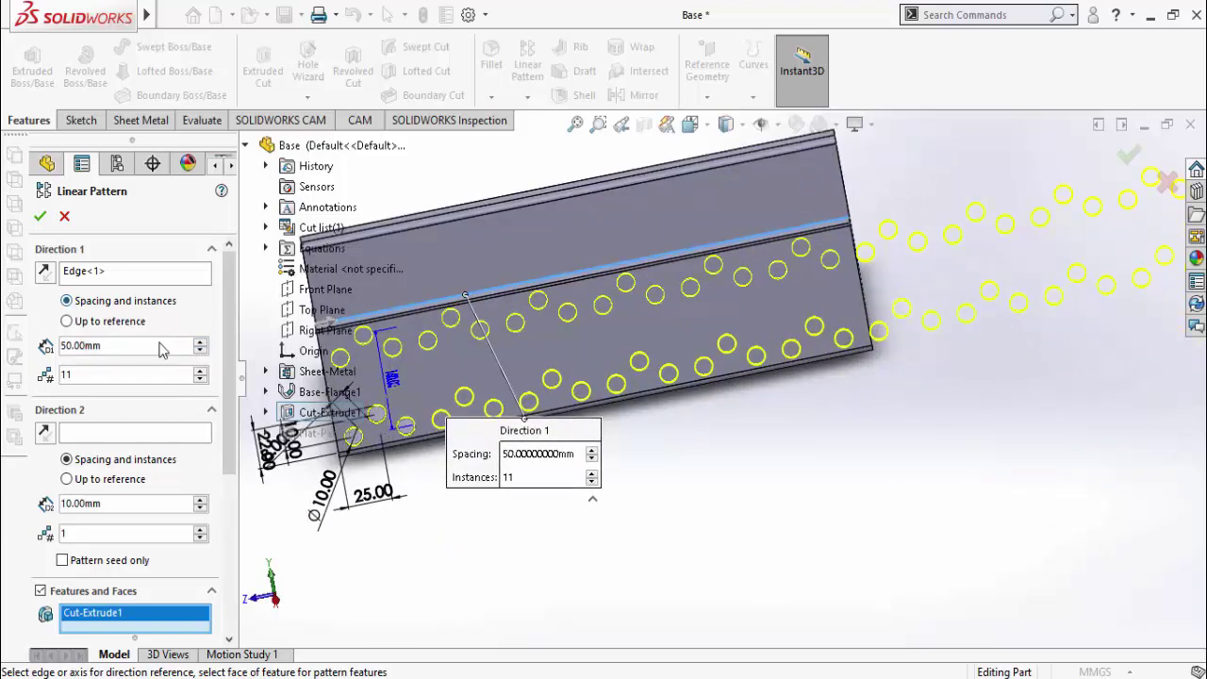
{"action": "left_click", "coordinate": [200, 379]}
{"action": "left_click", "coordinate": [200, 379]}
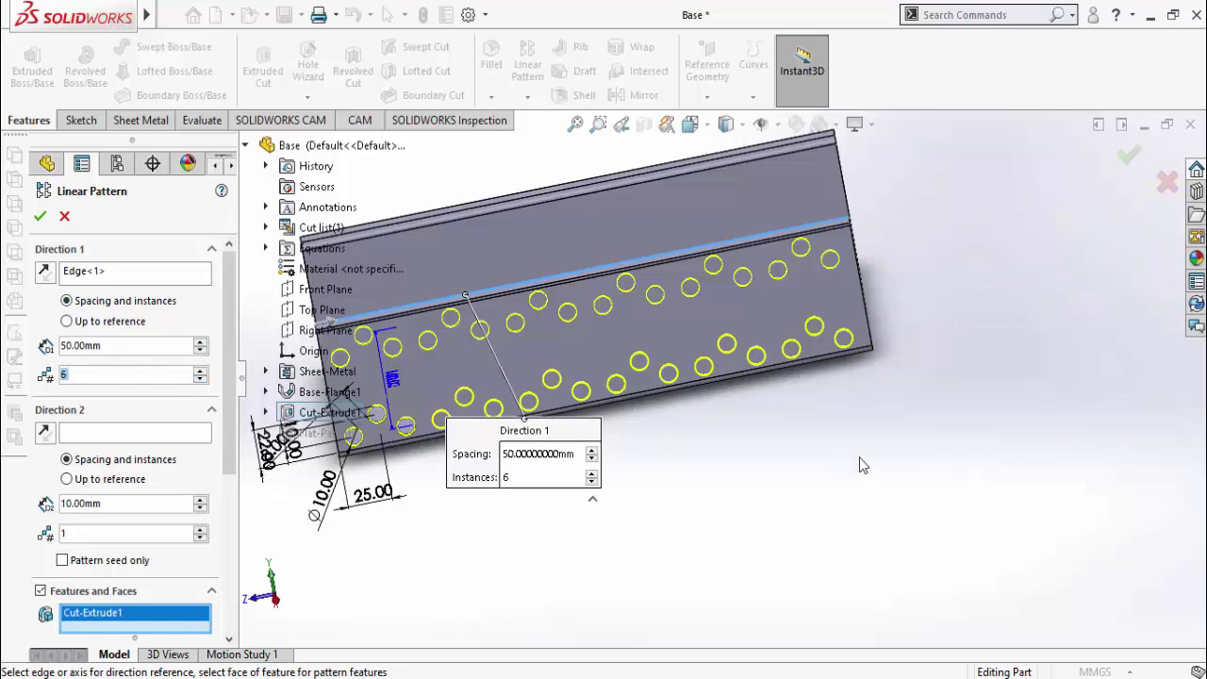
{"action": "middle_click_drag", "start_coordinate": [808, 496], "coordinate": [873, 447]}
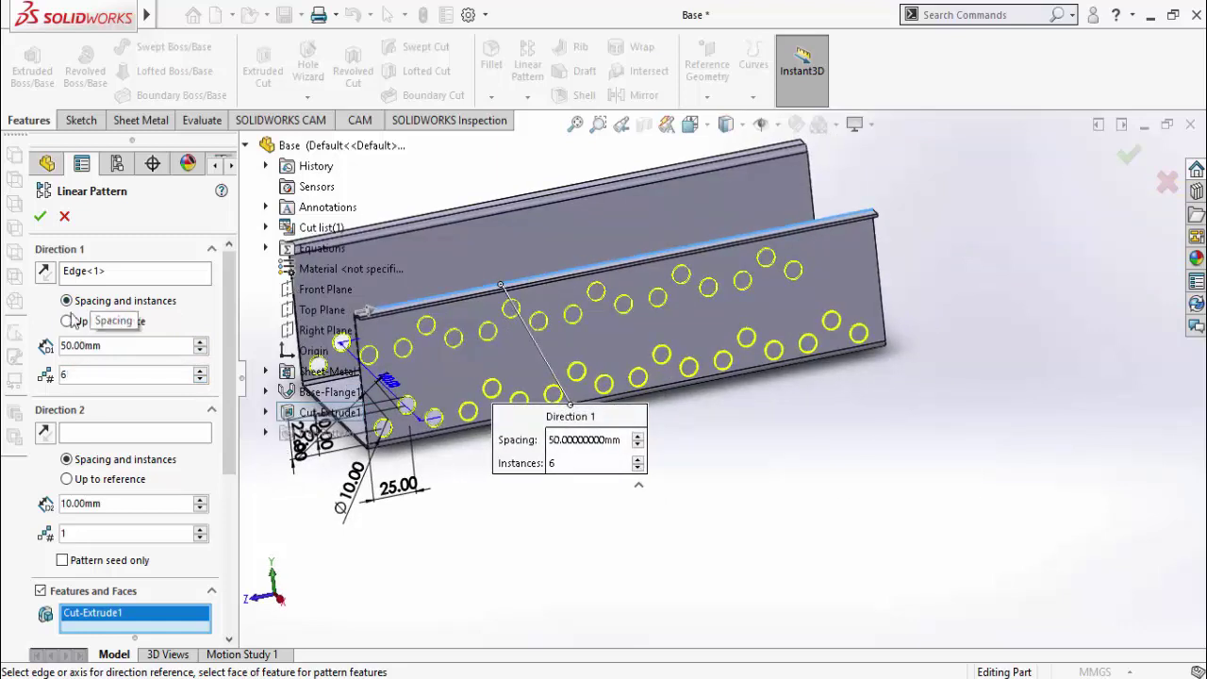
{"action": "left_click", "coordinate": [39, 217]}
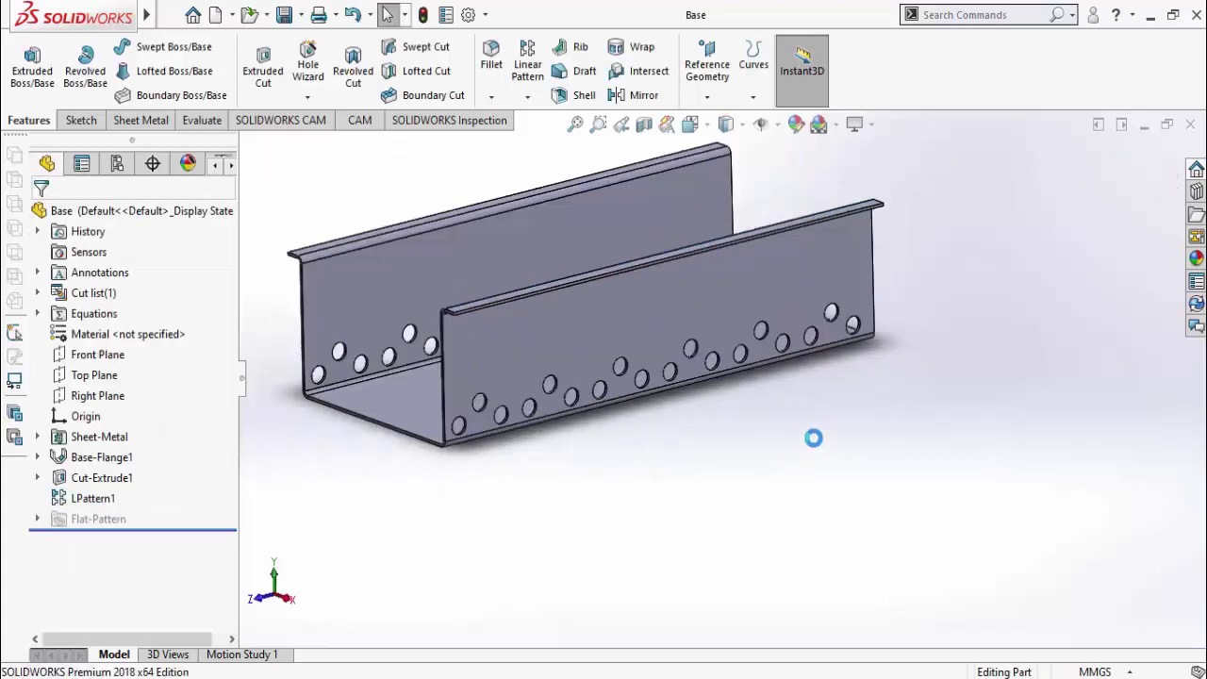
{"action": "scroll", "coordinate": [804, 443], "scroll_direction": "up", "scroll_amount": 2}
{"action": "mouse_move", "coordinate": [729, 458]}
{"action": "middle_mouse_down"}
{"action": "mouse_move", "coordinate": [742, 454]}
{"action": "mouse_move", "coordinate": [740, 467]}
{"action": "middle_mouse_up"}
{"action": "scroll", "coordinate": [538, 359], "scroll_direction": "down", "scroll_amount": 5}
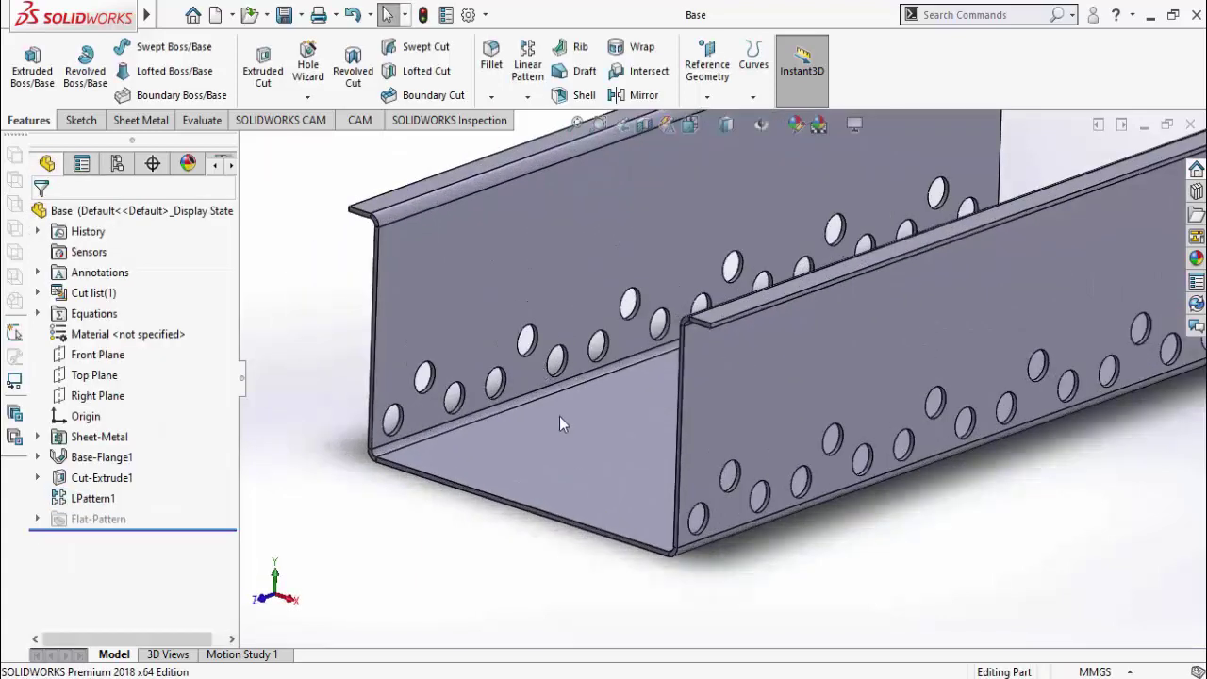
{"action": "middle_click_drag", "start_coordinate": [559, 423], "coordinate": [551, 424]}
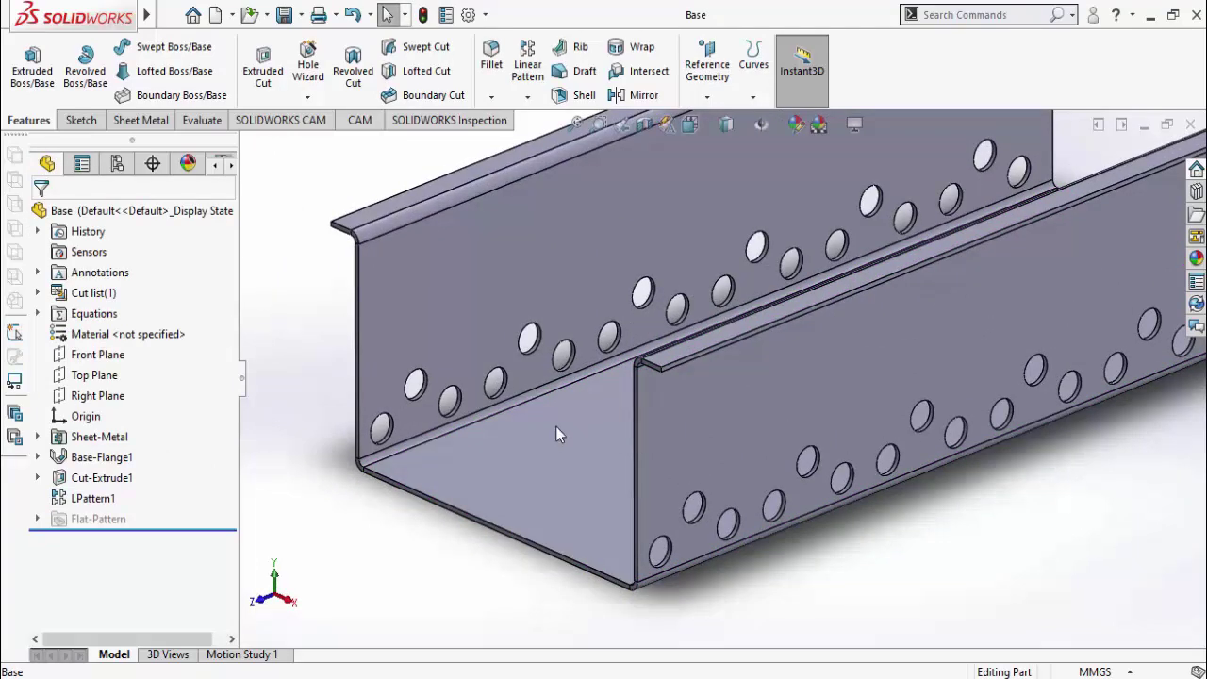
{"action": "key", "text": "Return"}
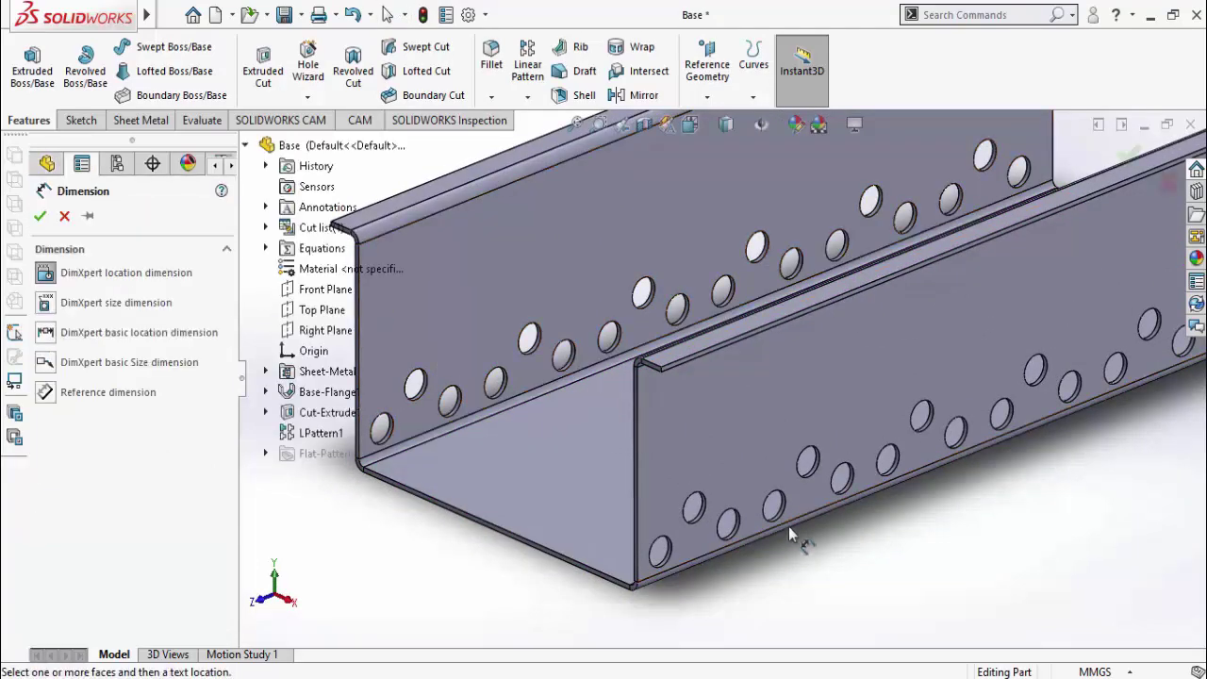
{"action": "scroll", "coordinate": [789, 531], "scroll_direction": "up", "scroll_amount": 5}
{"action": "scroll", "coordinate": [660, 420], "scroll_direction": "down", "scroll_amount": 3}
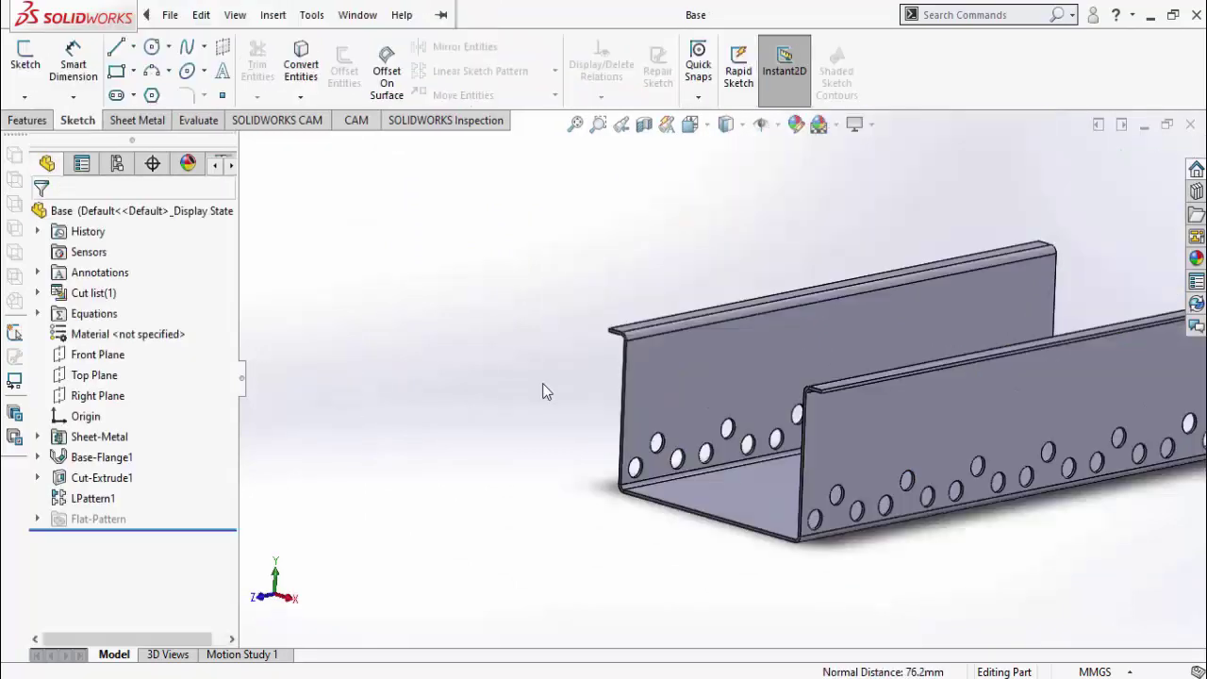
Create a new part and sketch a corner rectangle about 121 by 75 mm on the Front Plane, starting at the origin
{"action": "key", "text": "ctrl+n"}
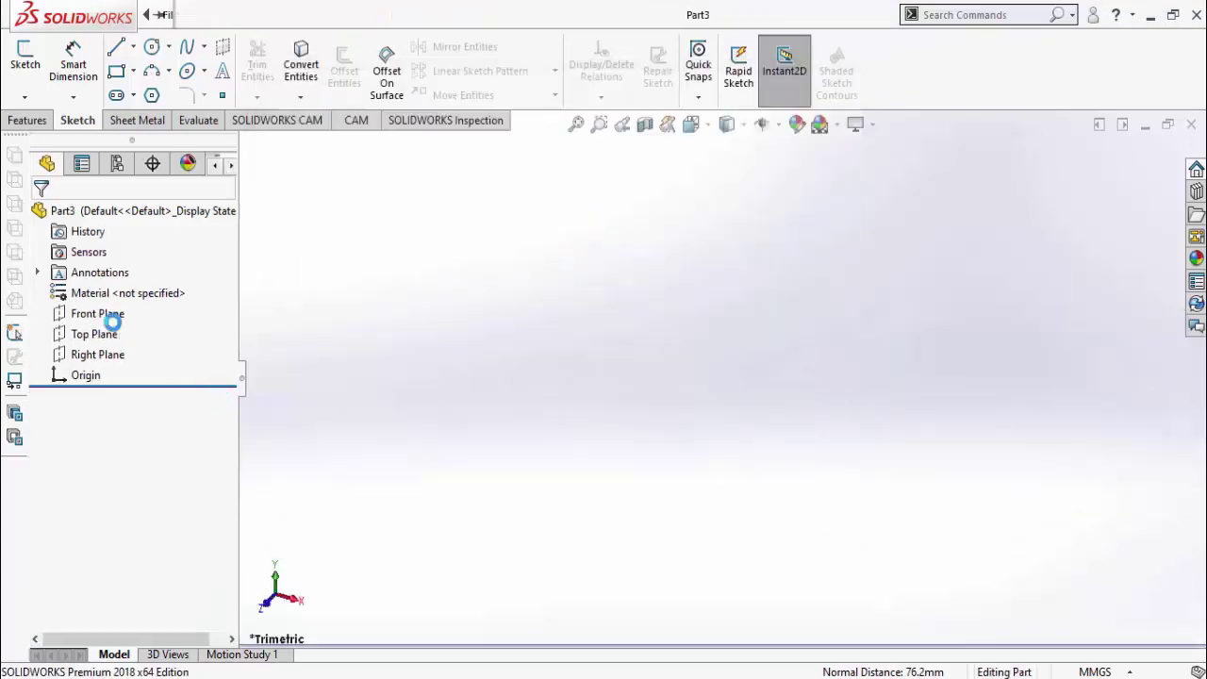
{"action": "left_click", "coordinate": [100, 314]}
{"action": "left_click", "coordinate": [120, 287]}
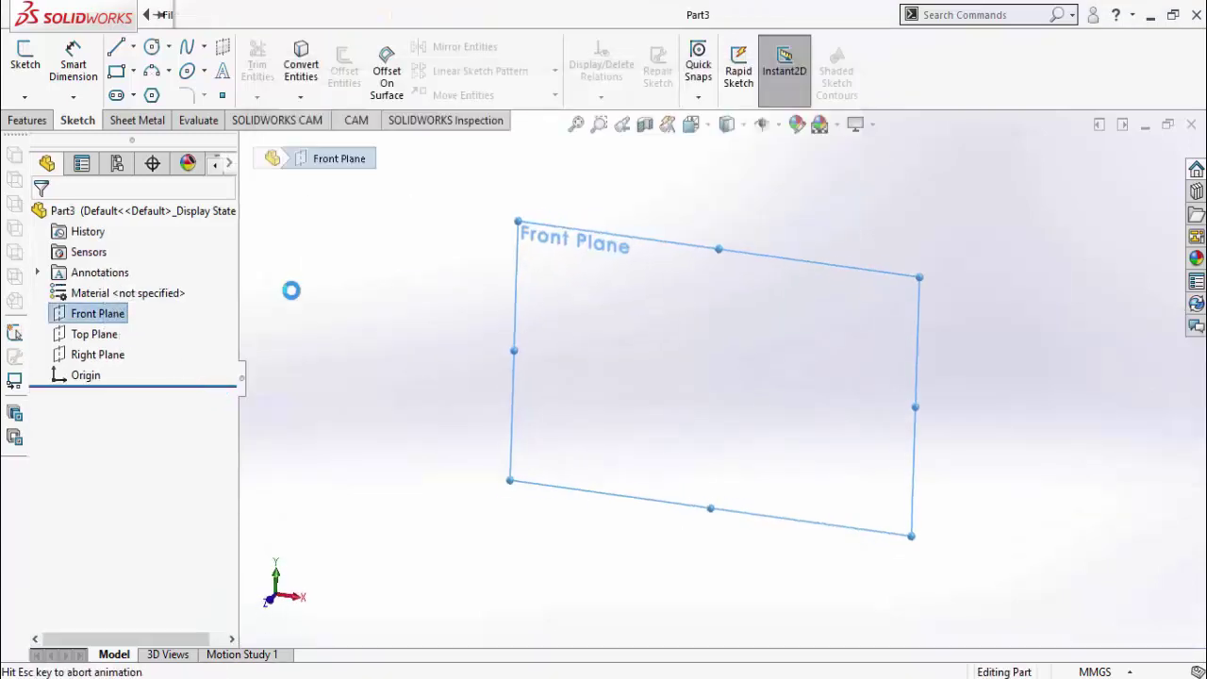
{"action": "left_click", "coordinate": [278, 189]}
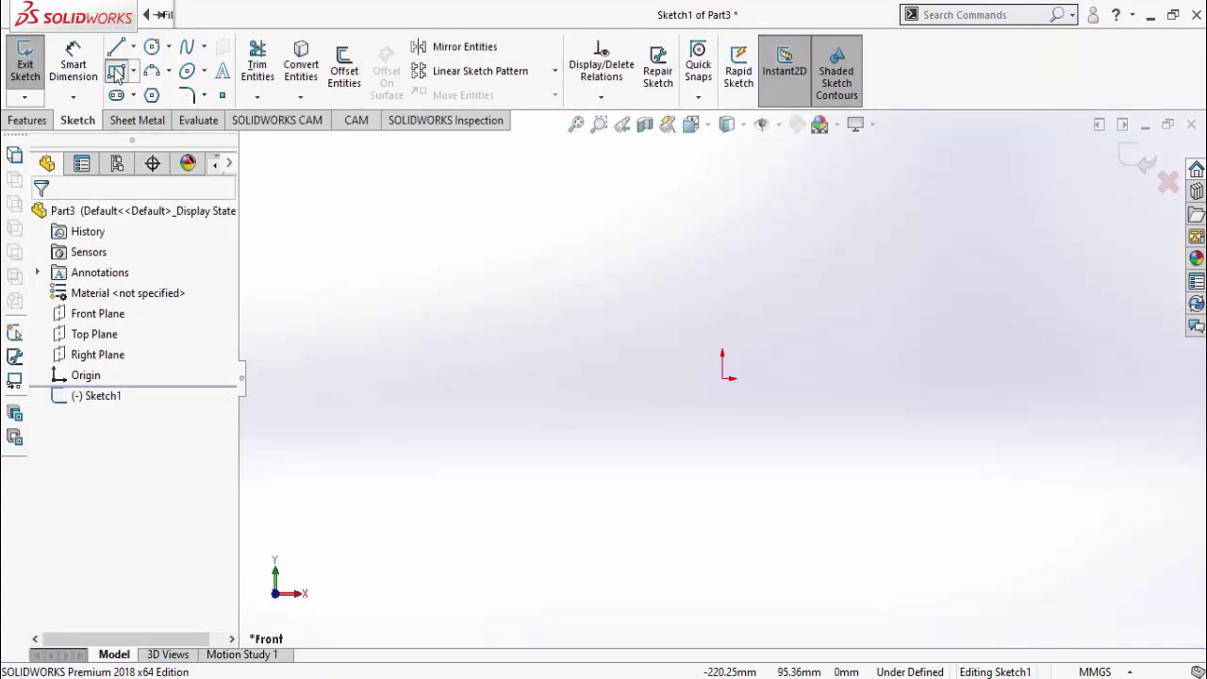
{"action": "left_click", "coordinate": [116, 73]}
{"action": "mouse_move", "coordinate": [722, 379]}
{"action": "left_mouse_down"}
{"action": "mouse_move", "coordinate": [983, 235]}
{"action": "mouse_move", "coordinate": [982, 214]}
{"action": "left_mouse_up"}
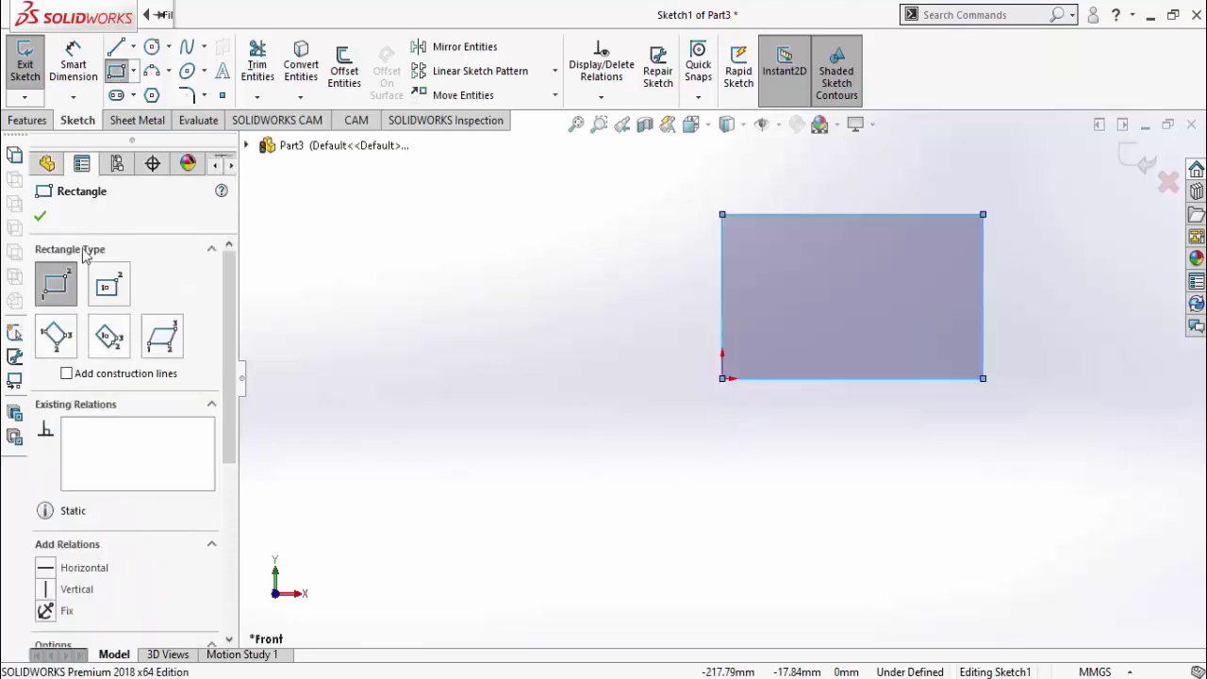
Dimension the rectangle 126 mm wide and 76 mm high
{"action": "right_click_drag", "start_coordinate": [499, 419], "coordinate": [502, 362]}
{"action": "left_click", "coordinate": [786, 378]}
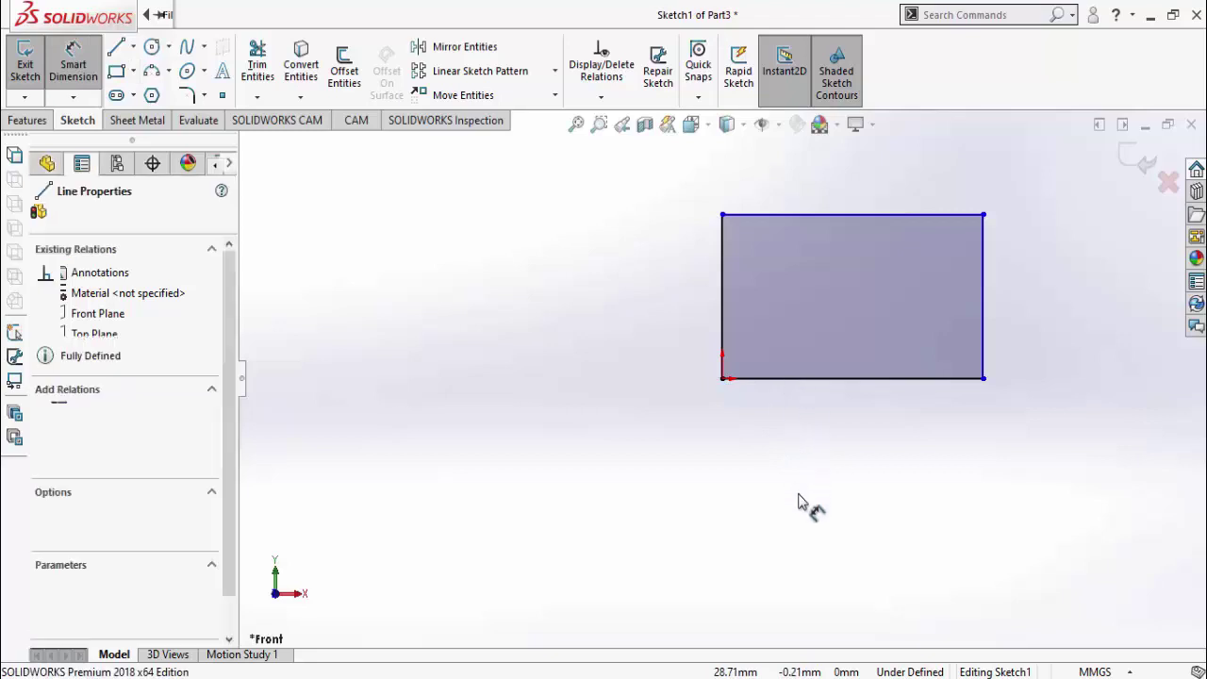
{"action": "left_click", "coordinate": [798, 502]}
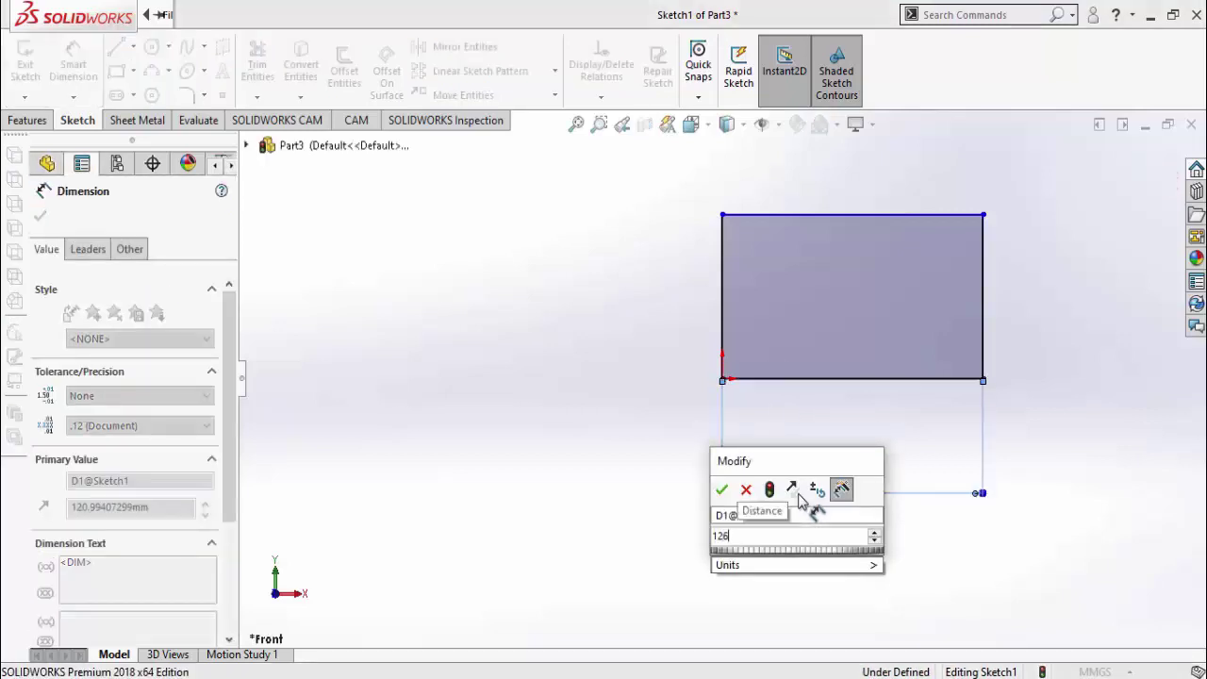
{"action": "type", "text": "126"}
{"action": "key", "text": "Return"}
{"action": "left_click", "coordinate": [721, 317]}
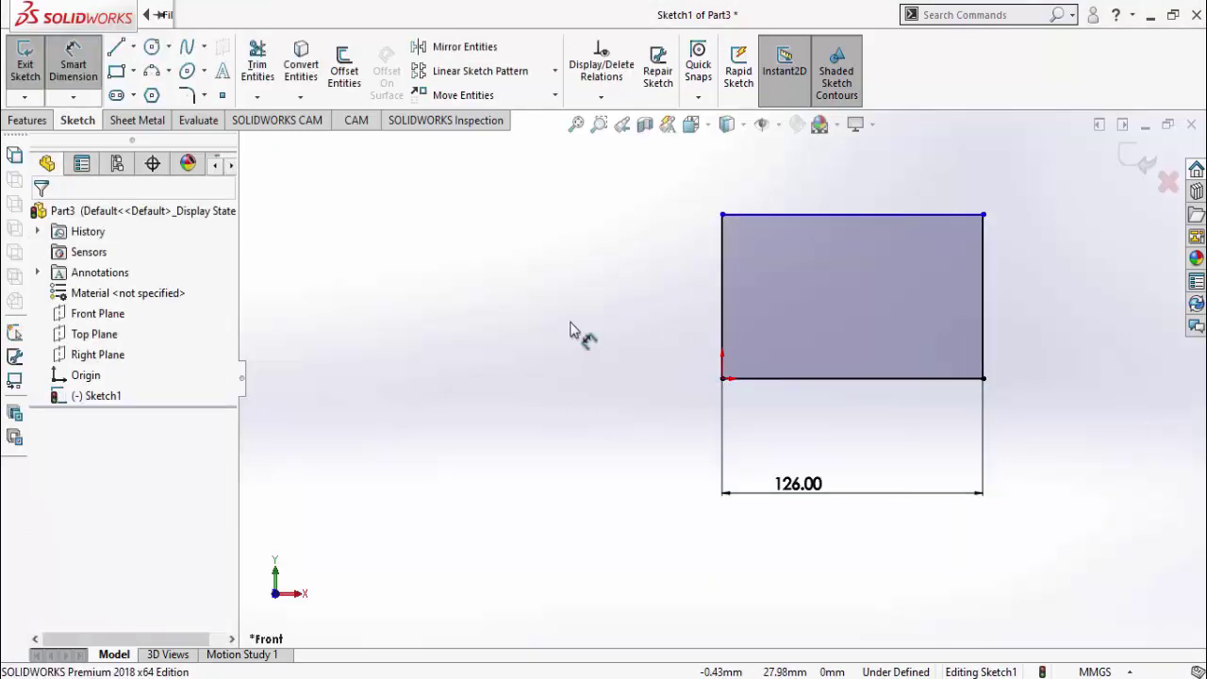
{"action": "left_click", "coordinate": [570, 329]}
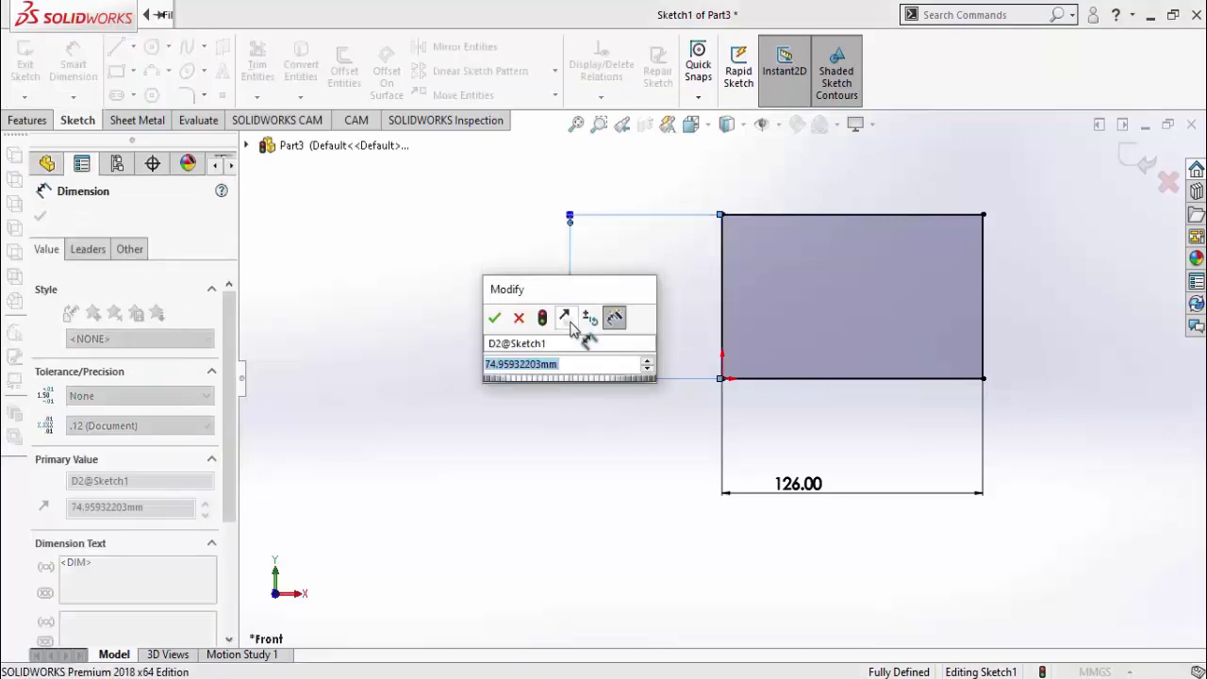
{"action": "type", "text": "76"}
{"action": "key", "text": "Return"}
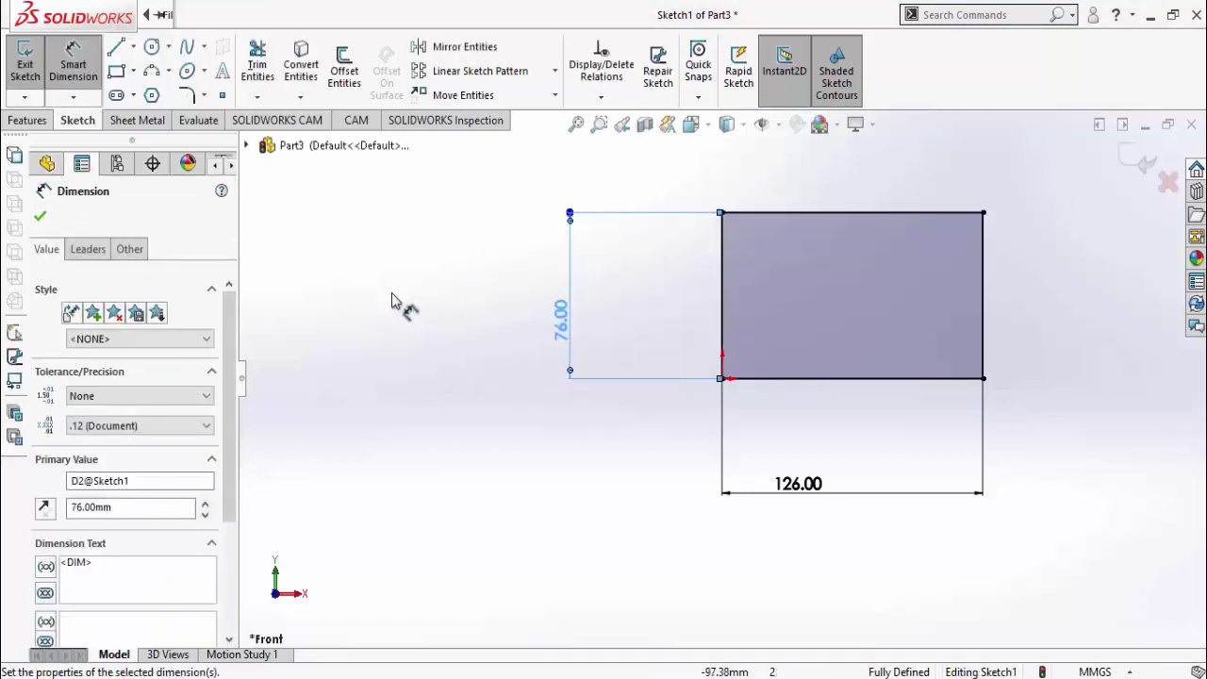
Turn the rectangle into a sheet-metal Base Flange 1.60 mm thick with a K-Factor of 0.5
{"action": "left_click", "coordinate": [139, 120]}
{"action": "left_click", "coordinate": [27, 79]}
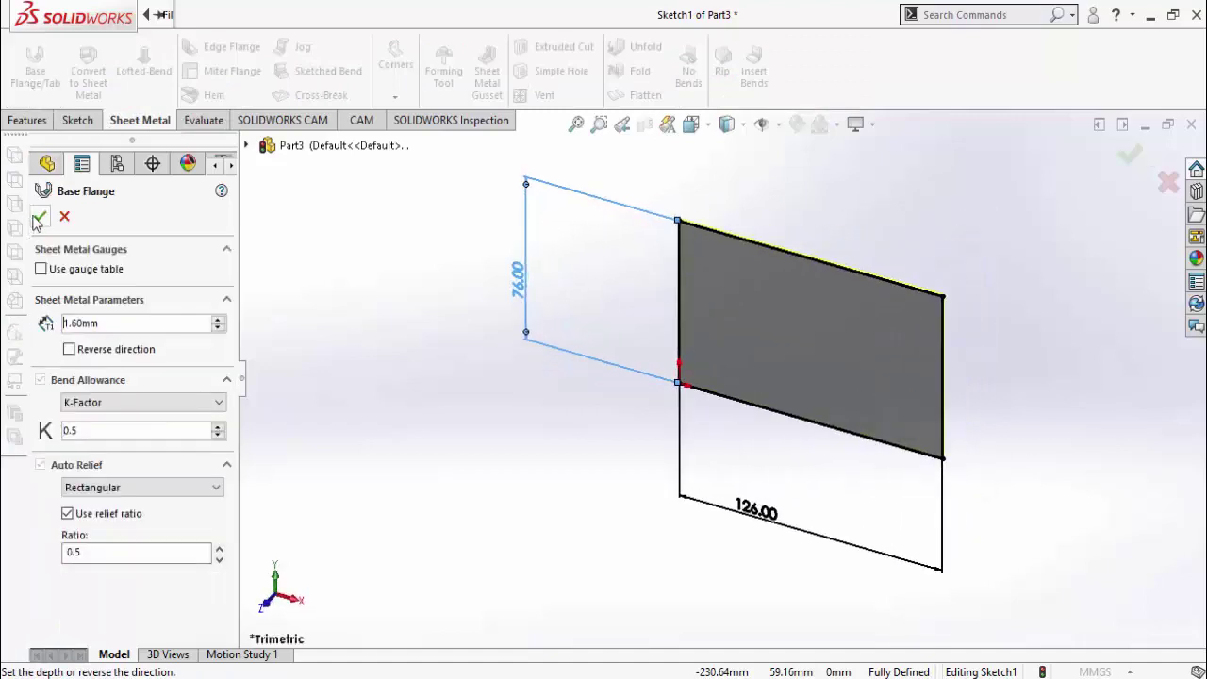
{"action": "left_click", "coordinate": [38, 218]}
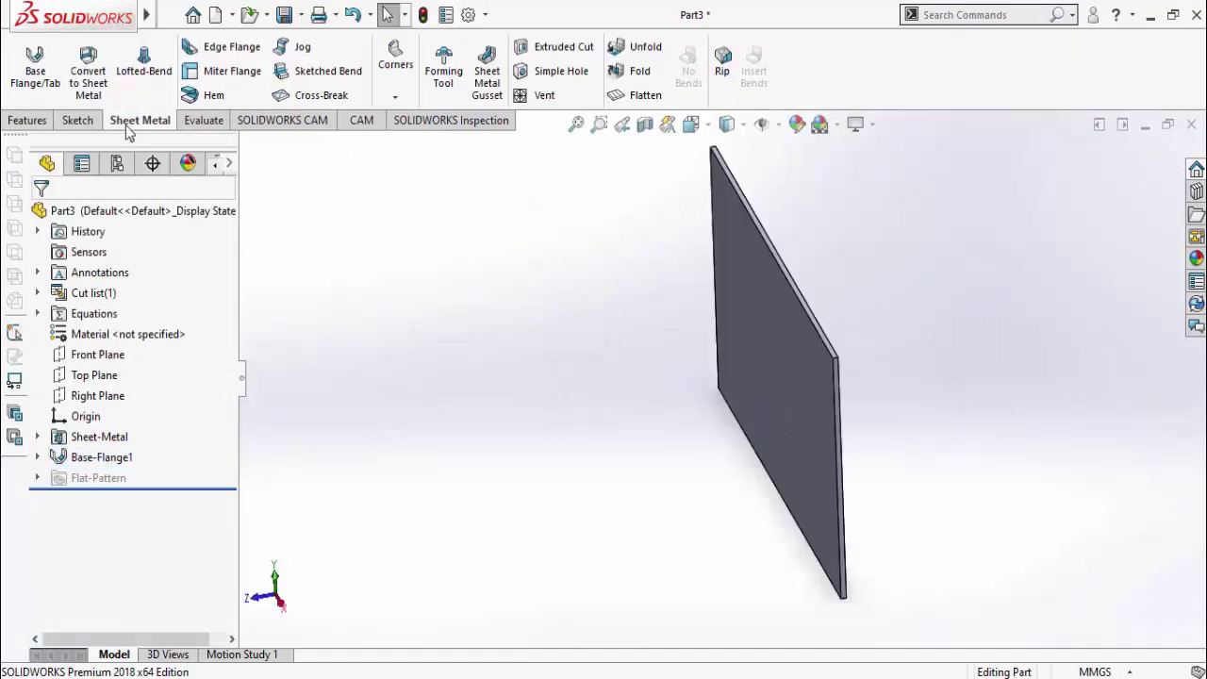
Add a 90-degree Edge Flange along the plate's upper long edge, with a blind length of 1 in
{"action": "left_click", "coordinate": [219, 49]}
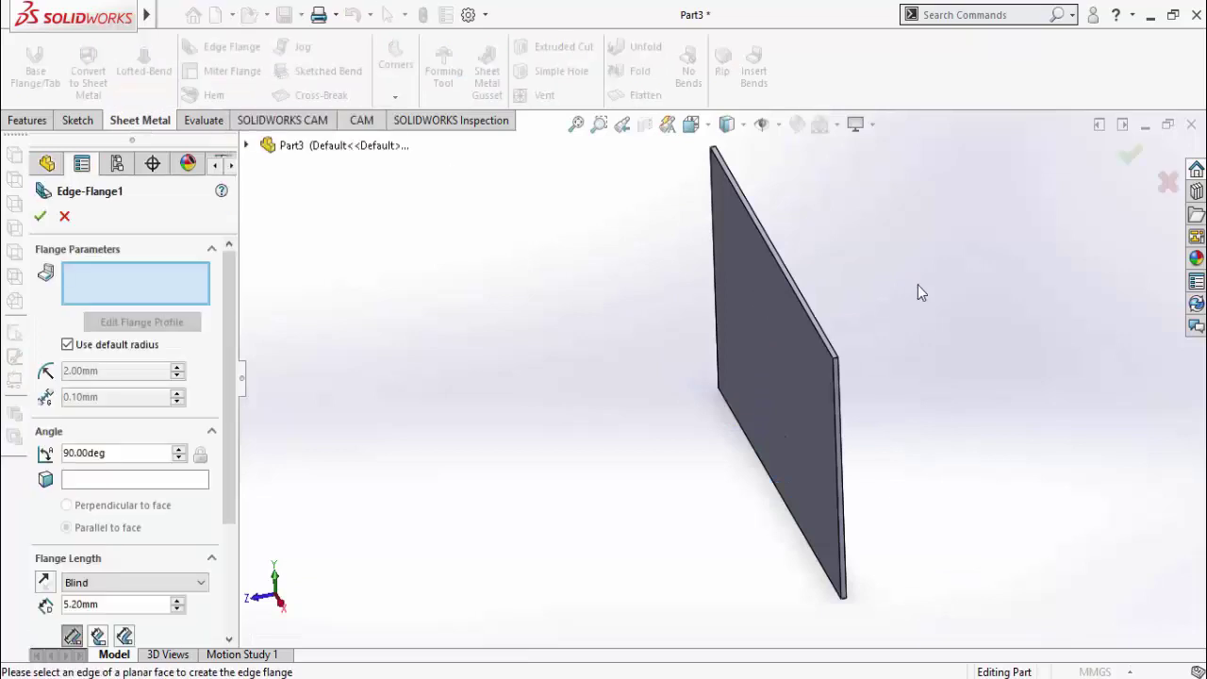
{"action": "scroll", "coordinate": [919, 283], "scroll_direction": "down", "scroll_amount": 2}
{"action": "left_click", "coordinate": [722, 310]}
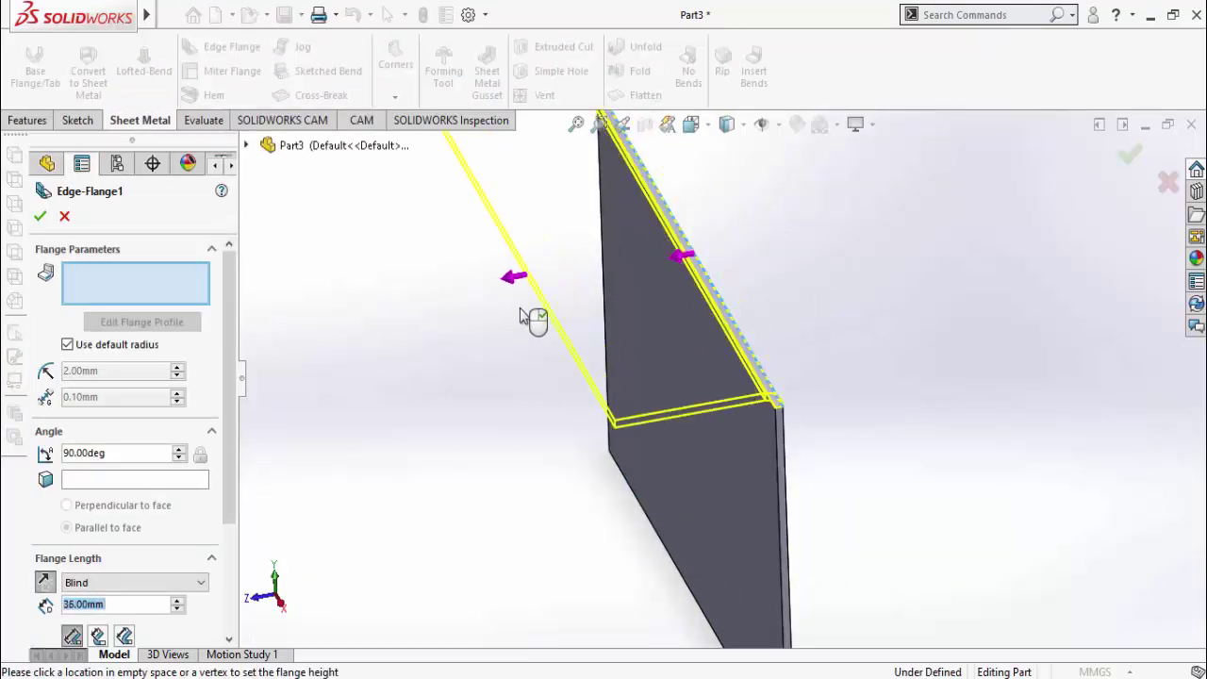
{"action": "scroll", "coordinate": [233, 407], "scroll_direction": "down", "scroll_amount": 1}
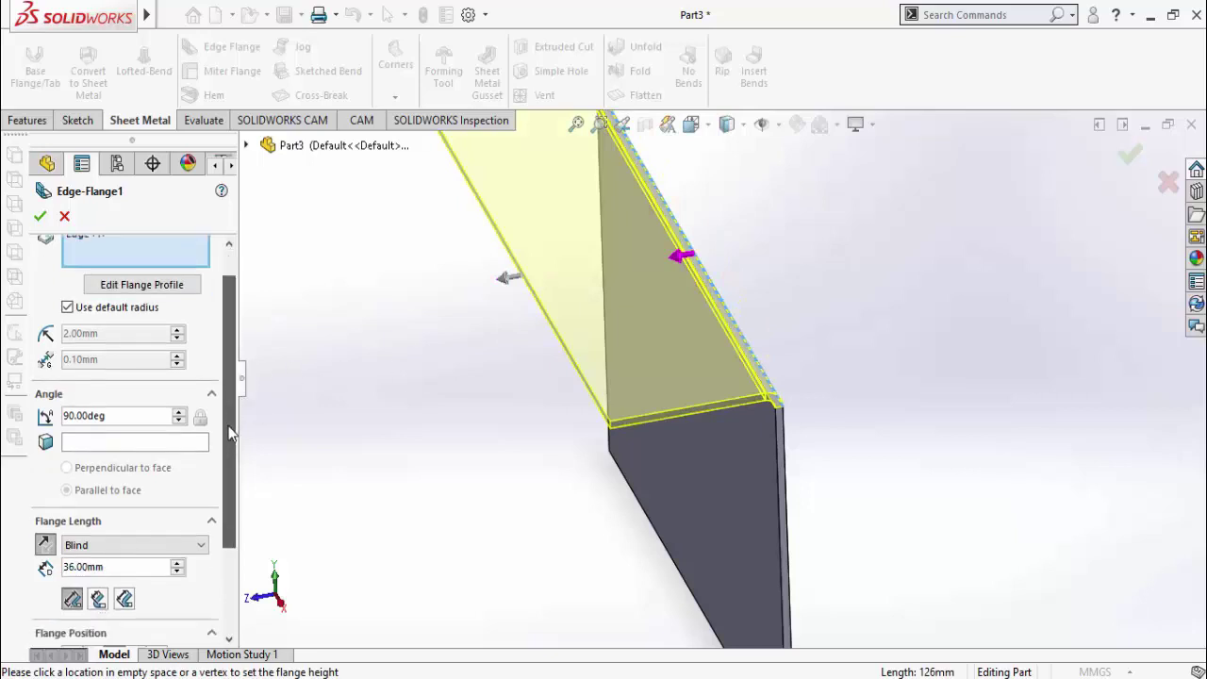
{"action": "scroll", "coordinate": [231, 415], "scroll_direction": "down", "scroll_amount": 2}
{"action": "scroll", "coordinate": [233, 475], "scroll_direction": "down", "scroll_amount": 1}
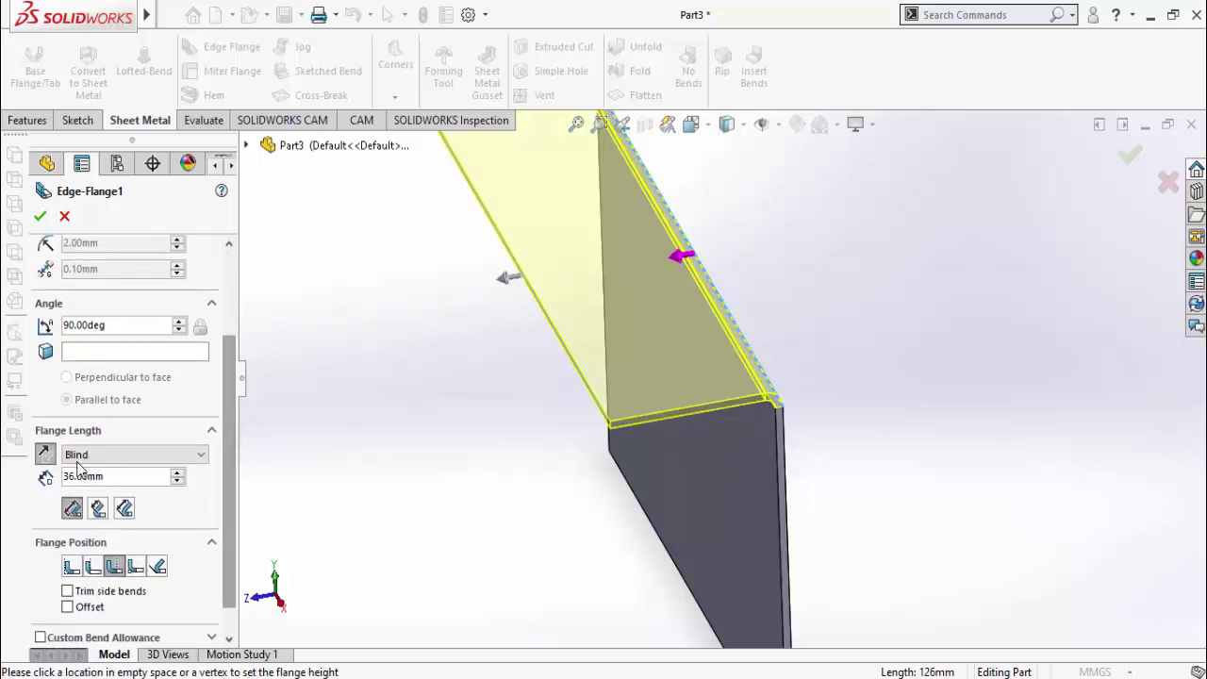
{"action": "scroll", "coordinate": [721, 372], "scroll_direction": "up", "scroll_amount": 2}
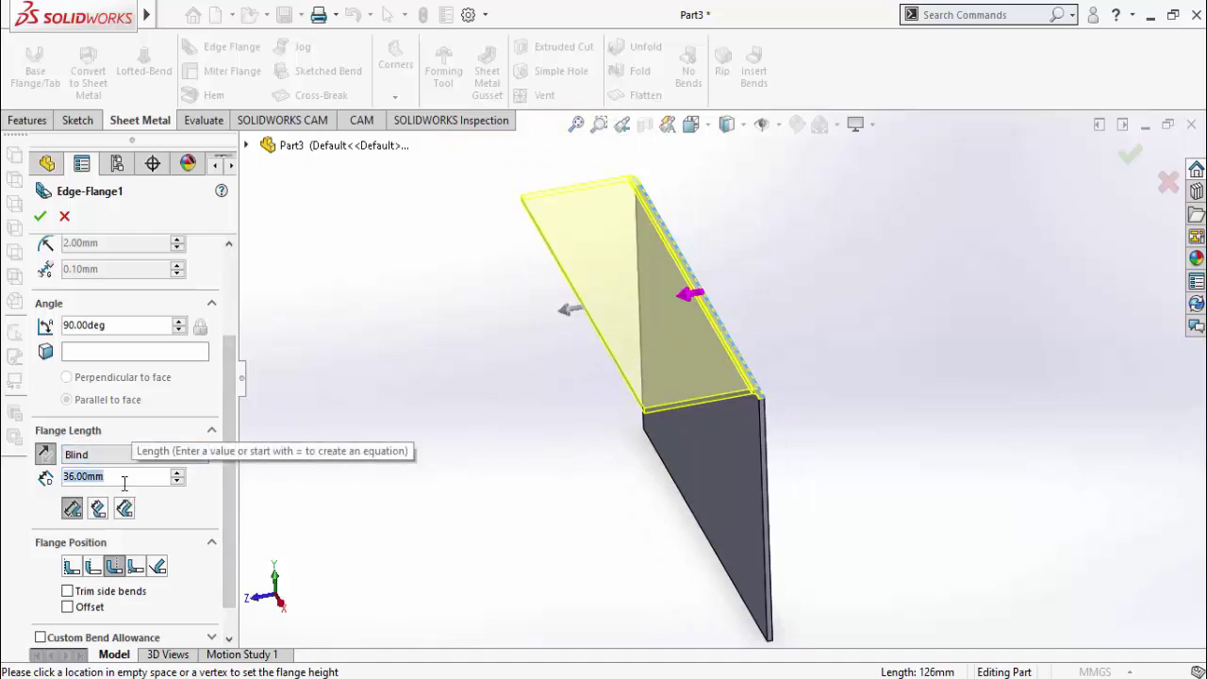
{"action": "type", "text": "1in"}
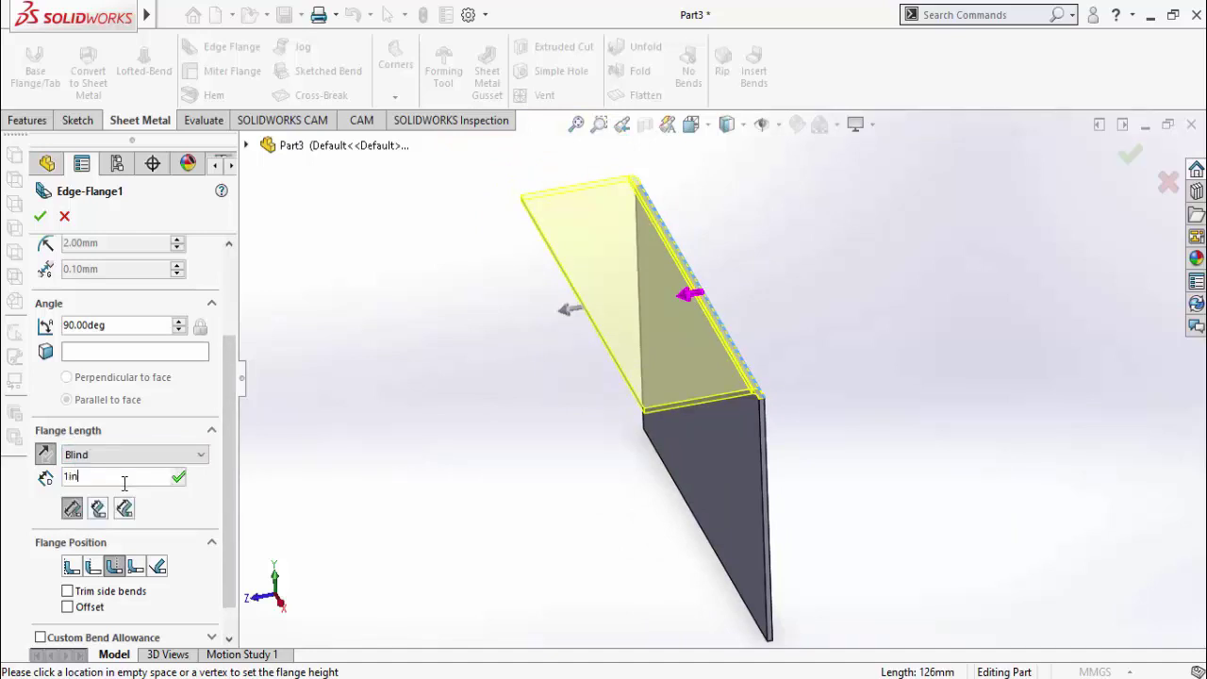
{"action": "key", "text": "Return"}
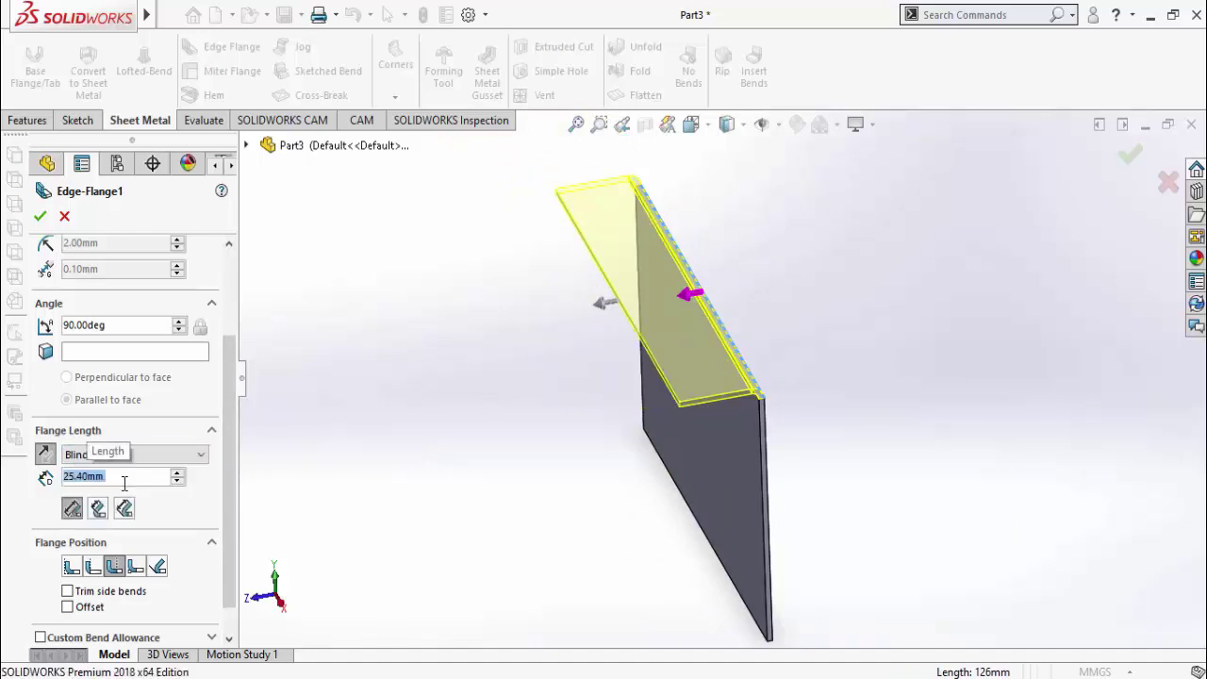
{"action": "left_click", "coordinate": [41, 215]}
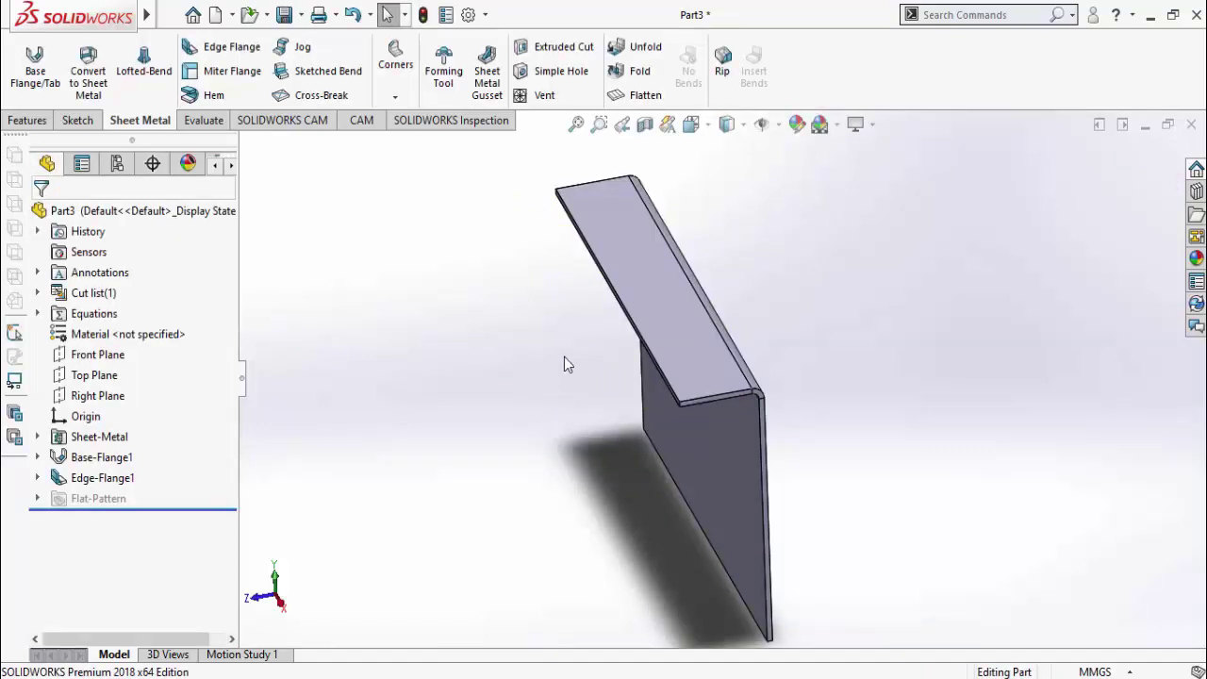
Start a sketch on the upper face of the edge flange and set the display to hidden lines visible
{"action": "middle_click_drag", "start_coordinate": [565, 358], "coordinate": [655, 270]}
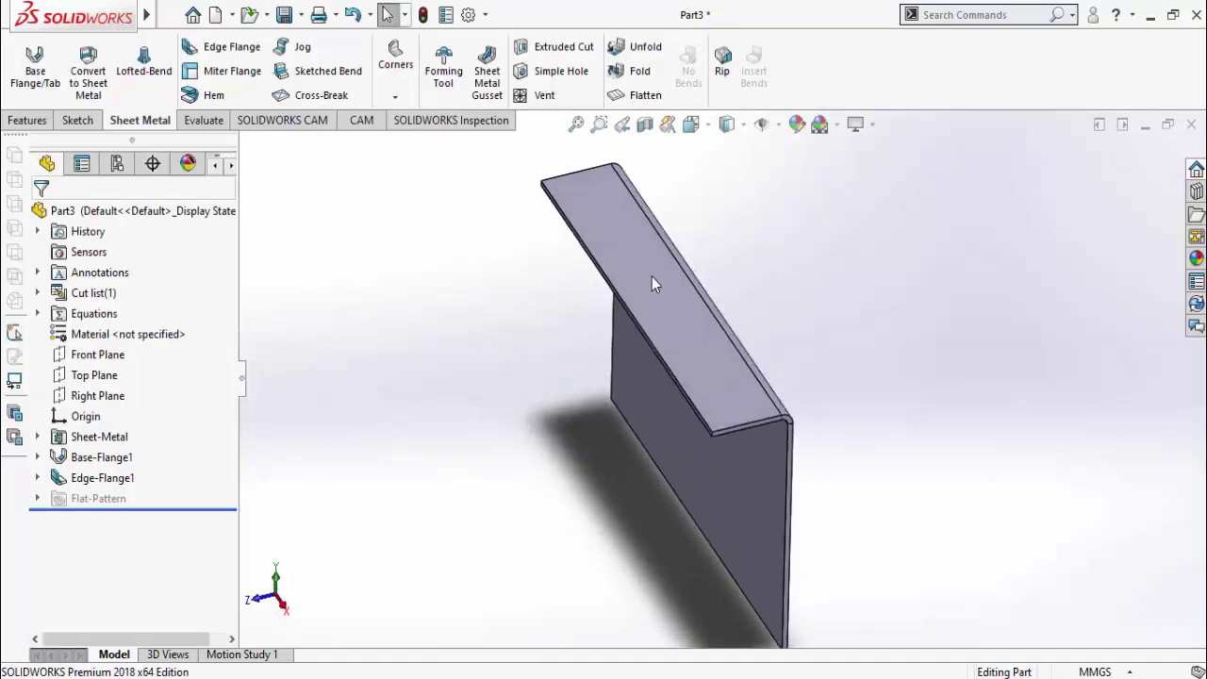
{"action": "left_click", "coordinate": [648, 275]}
{"action": "left_click", "coordinate": [725, 218]}
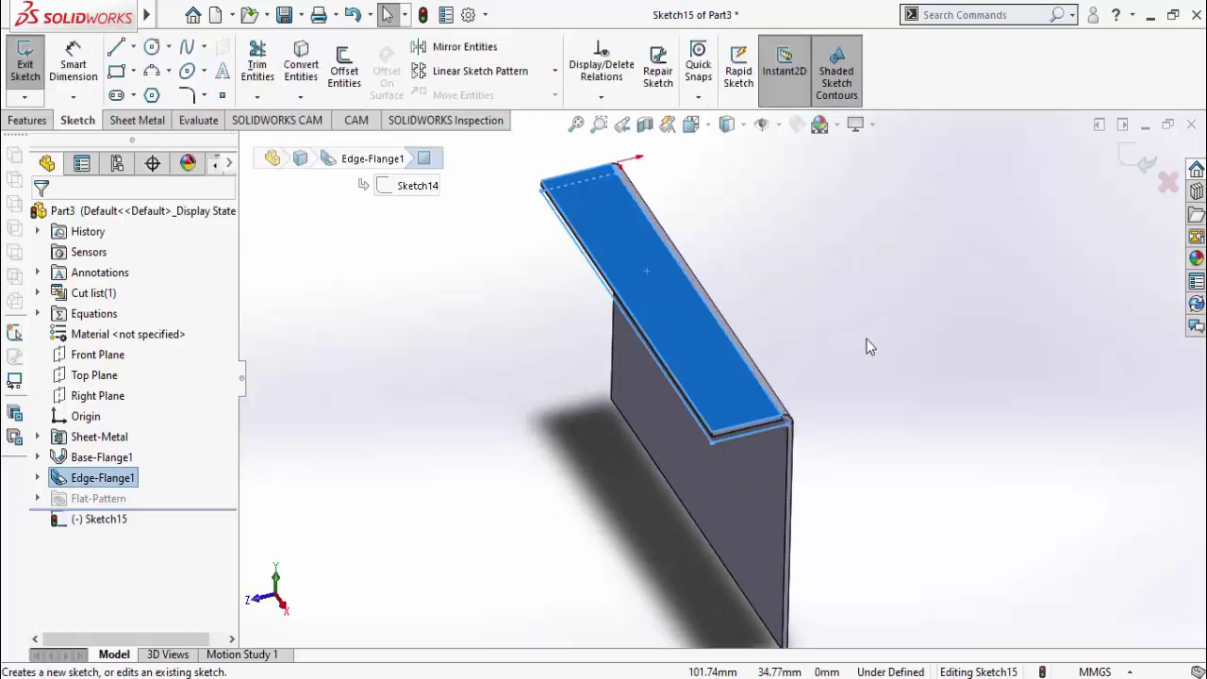
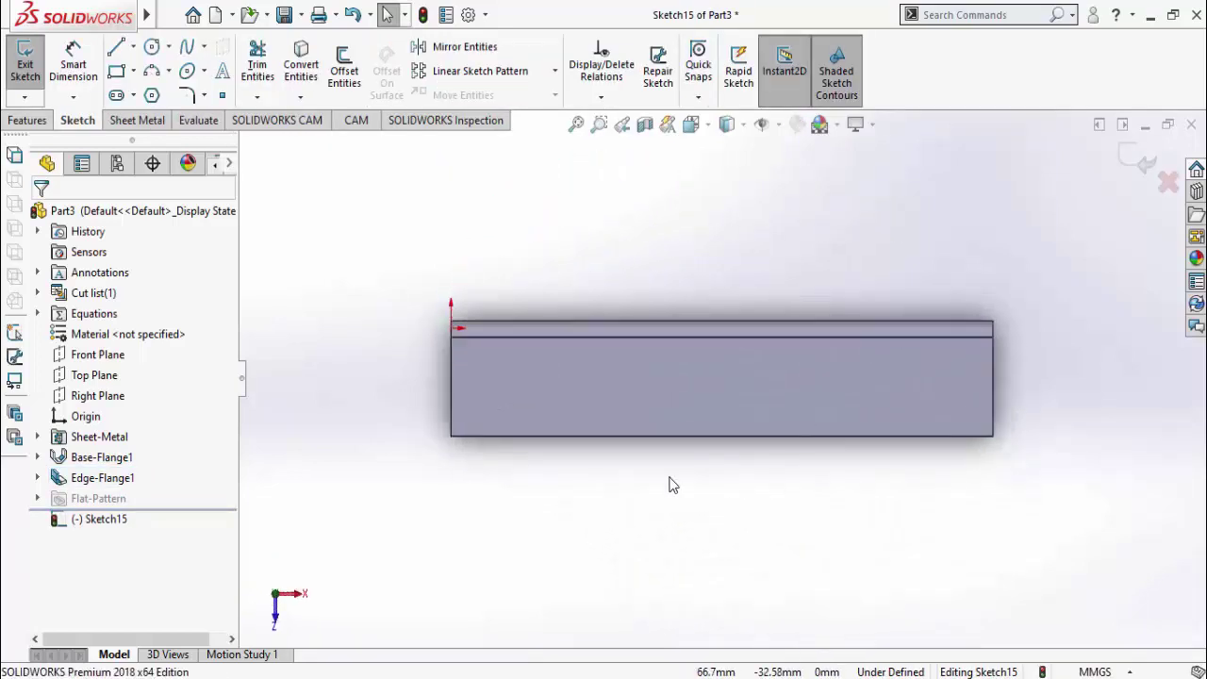
{"action": "left_click", "coordinate": [741, 125]}
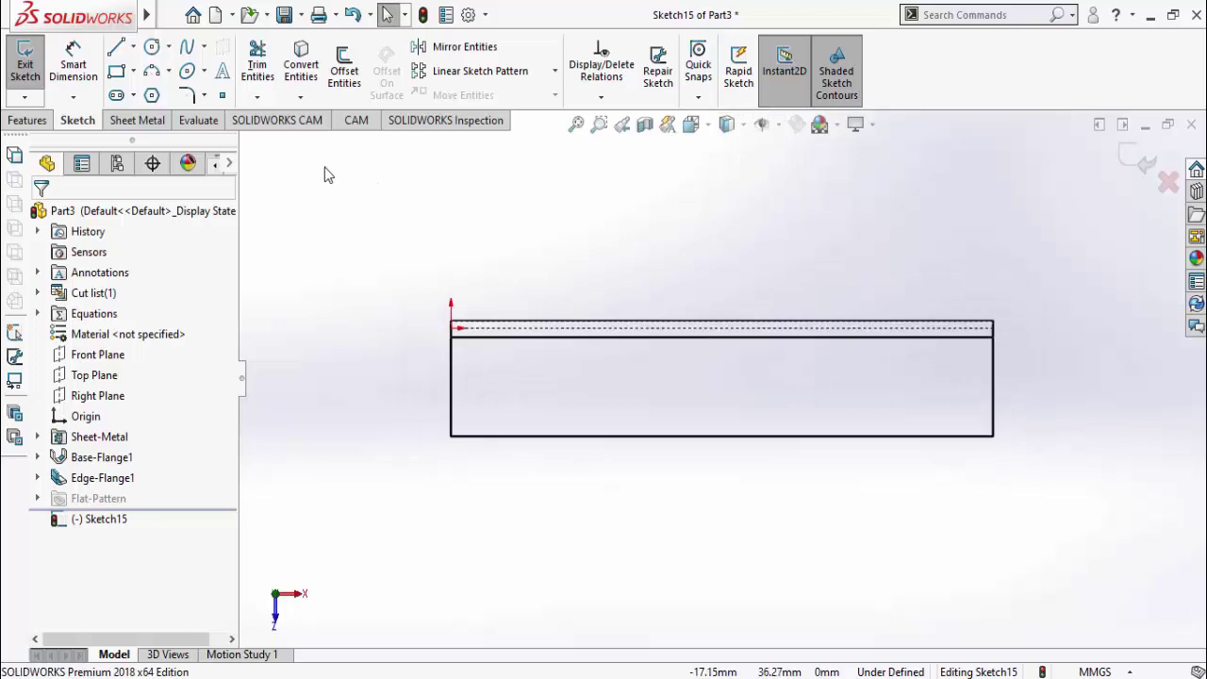
Sketch a corner rectangle over each end of the flange, from its outer corners to the dashed bend line, leaving the middle free
{"action": "left_click", "coordinate": [116, 70]}
{"action": "scroll", "coordinate": [497, 403], "scroll_direction": "down", "scroll_amount": 3}
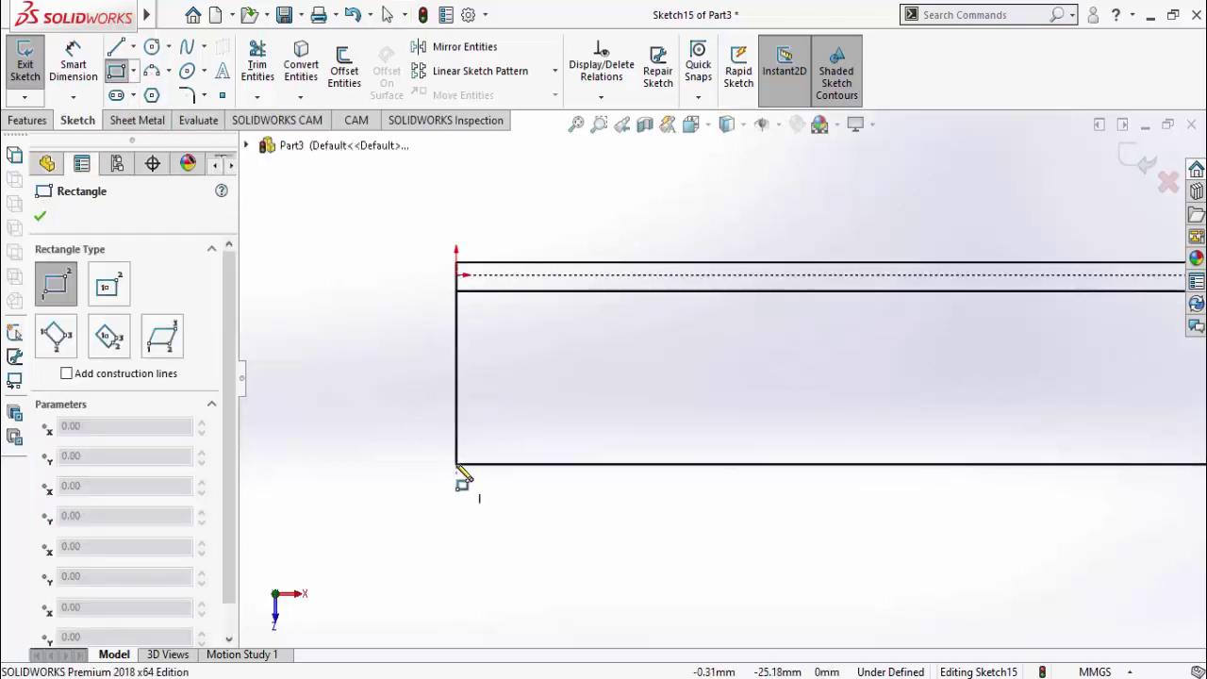
{"action": "mouse_move", "coordinate": [457, 464]}
{"action": "left_mouse_down"}
{"action": "mouse_move", "coordinate": [641, 292]}
{"action": "mouse_move", "coordinate": [741, 275]}
{"action": "left_mouse_up"}
{"action": "scroll", "coordinate": [795, 405], "scroll_direction": "up", "scroll_amount": 2}
{"action": "scroll", "coordinate": [792, 392], "scroll_direction": "up", "scroll_amount": 5}
{"action": "scroll", "coordinate": [873, 368], "scroll_direction": "down", "scroll_amount": 5}
{"action": "left_click_drag", "start_coordinate": [980, 486], "coordinate": [711, 365]}
{"action": "key", "text": "Escape"}
{"action": "scroll", "coordinate": [702, 478], "scroll_direction": "up", "scroll_amount": 2}
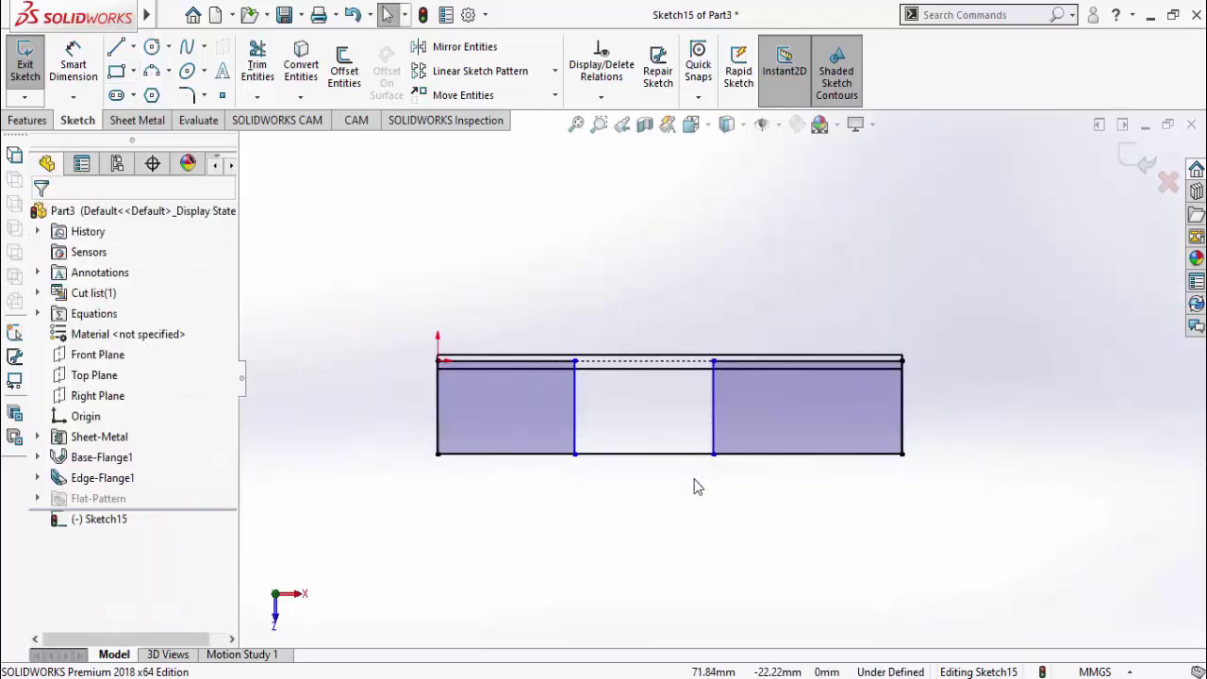
Make the upper edges of the two rectangles equal in length
{"action": "left_click_drag", "start_coordinate": [341, 300], "coordinate": [998, 411]}
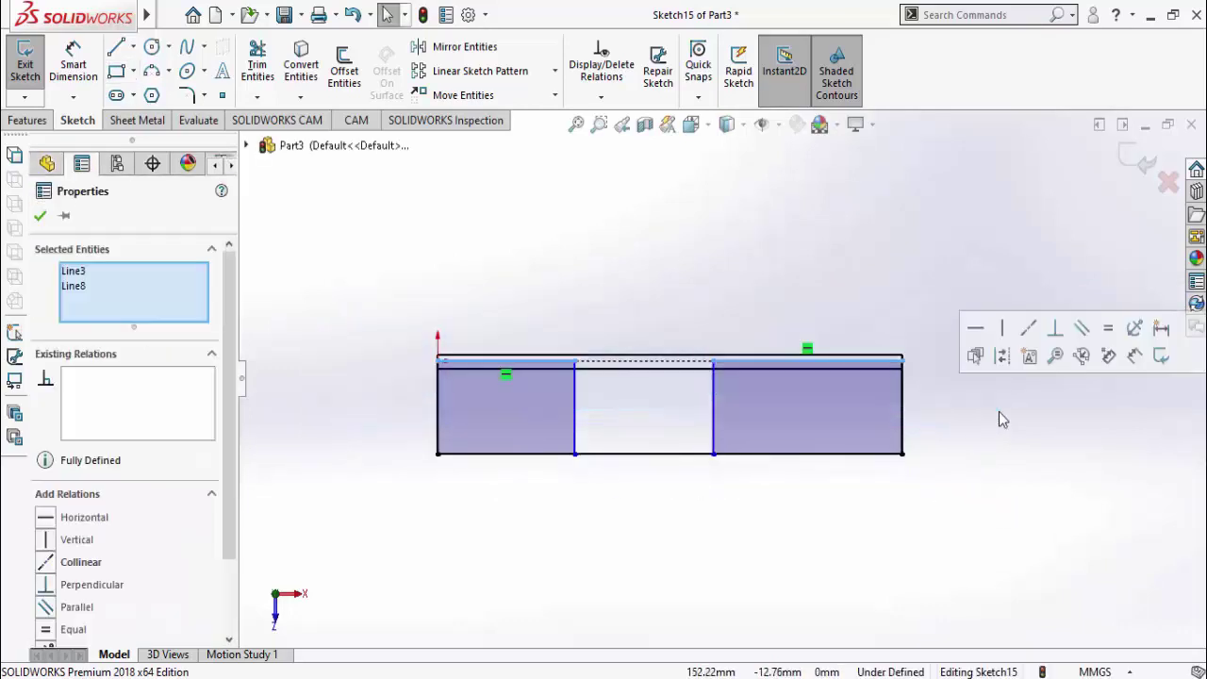
{"action": "left_click", "coordinate": [1109, 332]}
{"action": "left_click", "coordinate": [783, 602]}
Dimension the gap between the rectangles' inner vertical edges as 50 mm
{"action": "right_click_drag", "start_coordinate": [783, 603], "coordinate": [606, 305]}
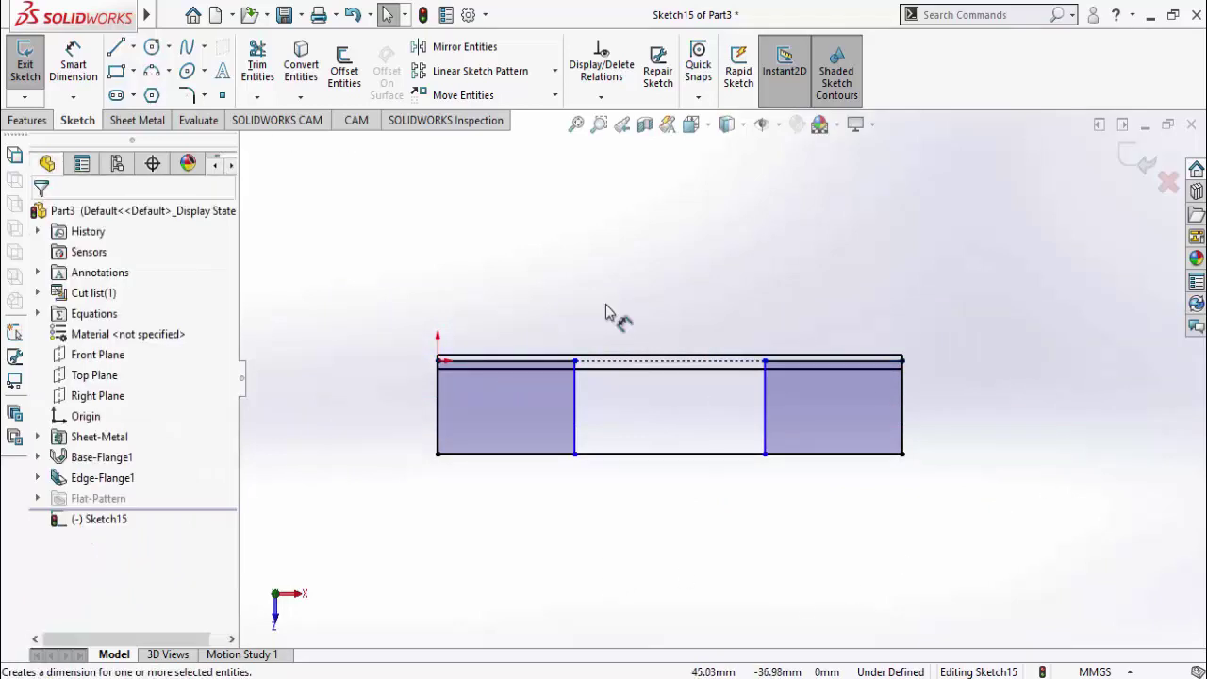
{"action": "left_click", "coordinate": [577, 451]}
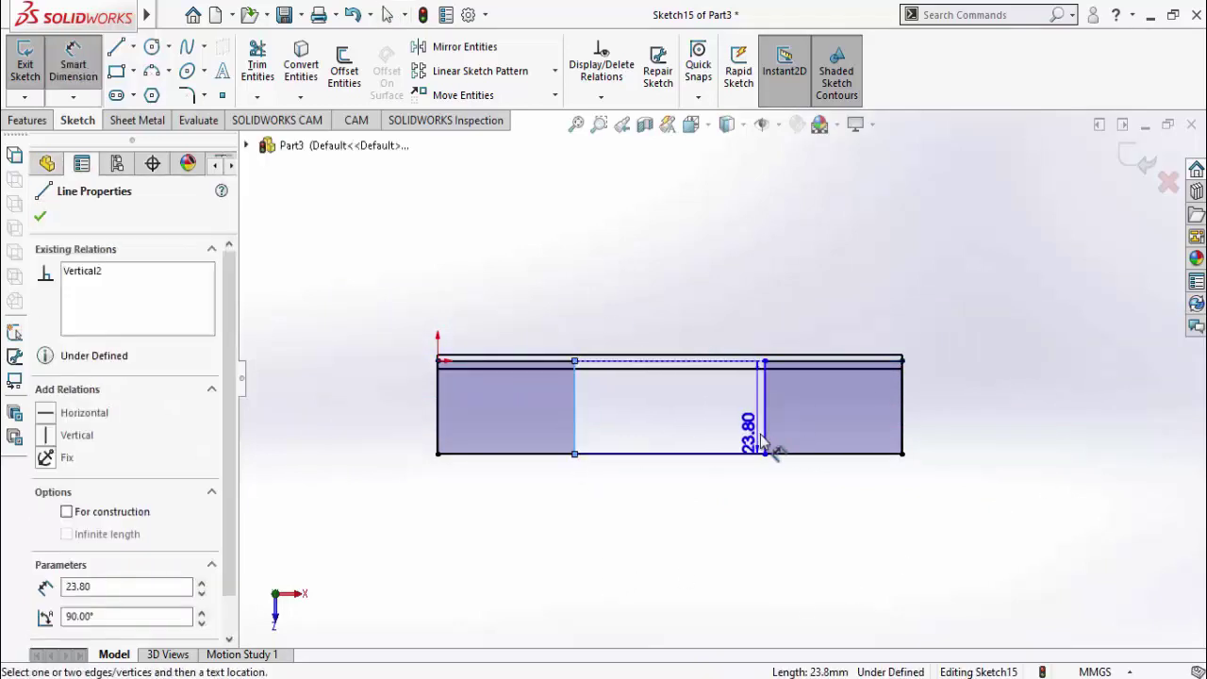
{"action": "left_click", "coordinate": [765, 439]}
{"action": "left_click", "coordinate": [673, 541]}
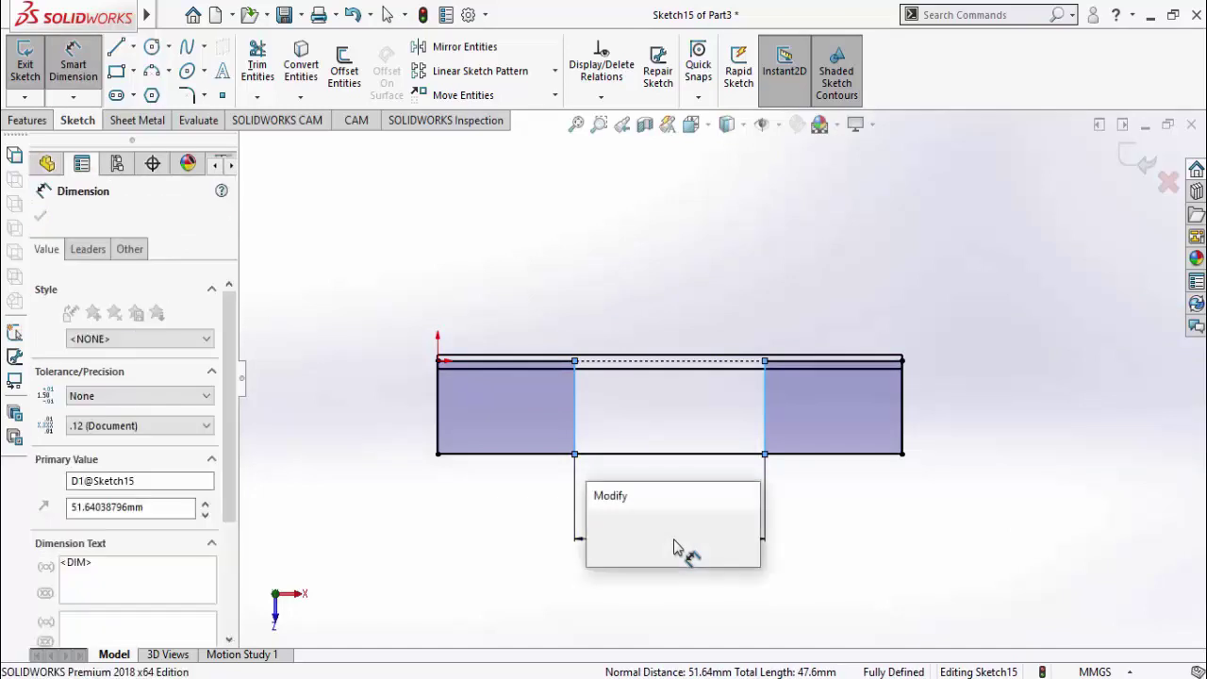
{"action": "type", "text": "50"}
{"action": "key", "text": "Return"}
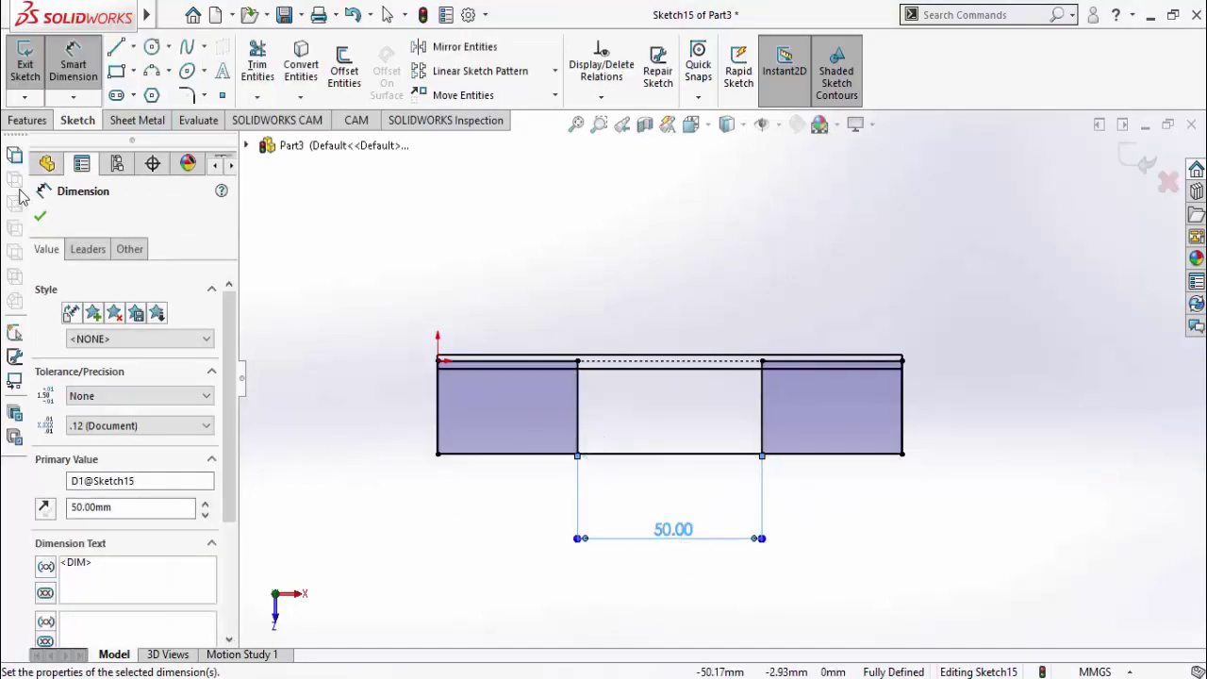
Extrude-cut both rectangles 10 mm blind to remove the flange's ends, with Normal cut enabled
{"action": "left_click", "coordinate": [27, 122]}
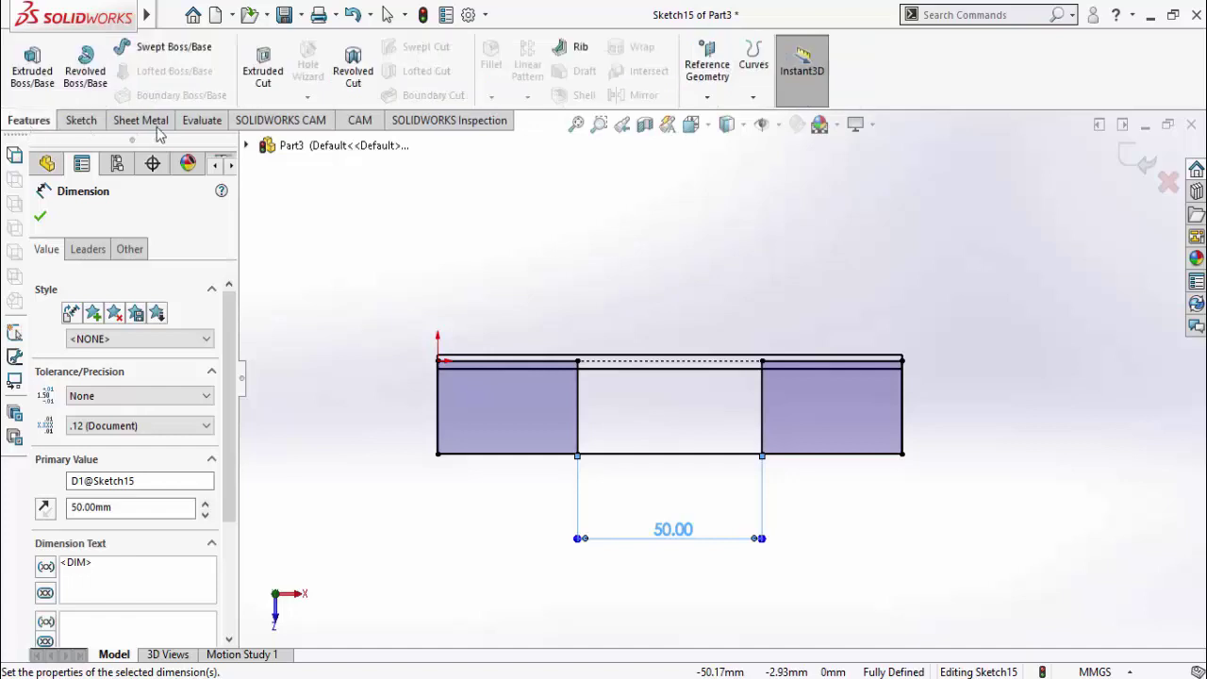
{"action": "left_click", "coordinate": [263, 71]}
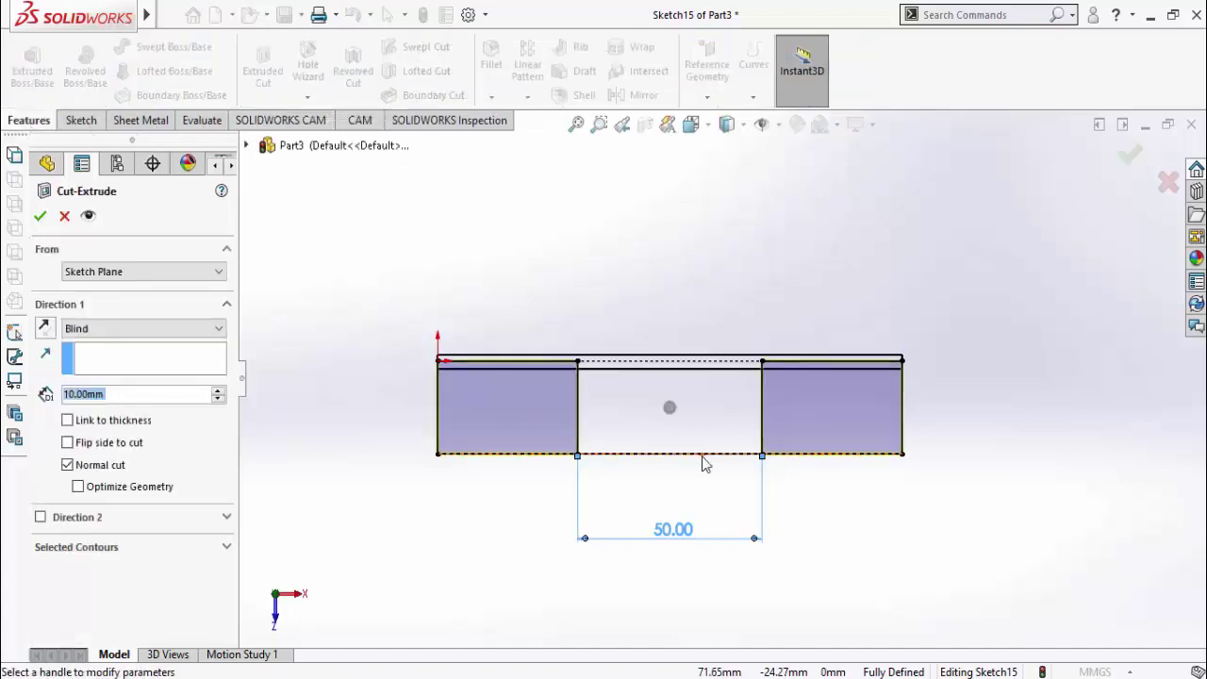
{"action": "left_click", "coordinate": [40, 217]}
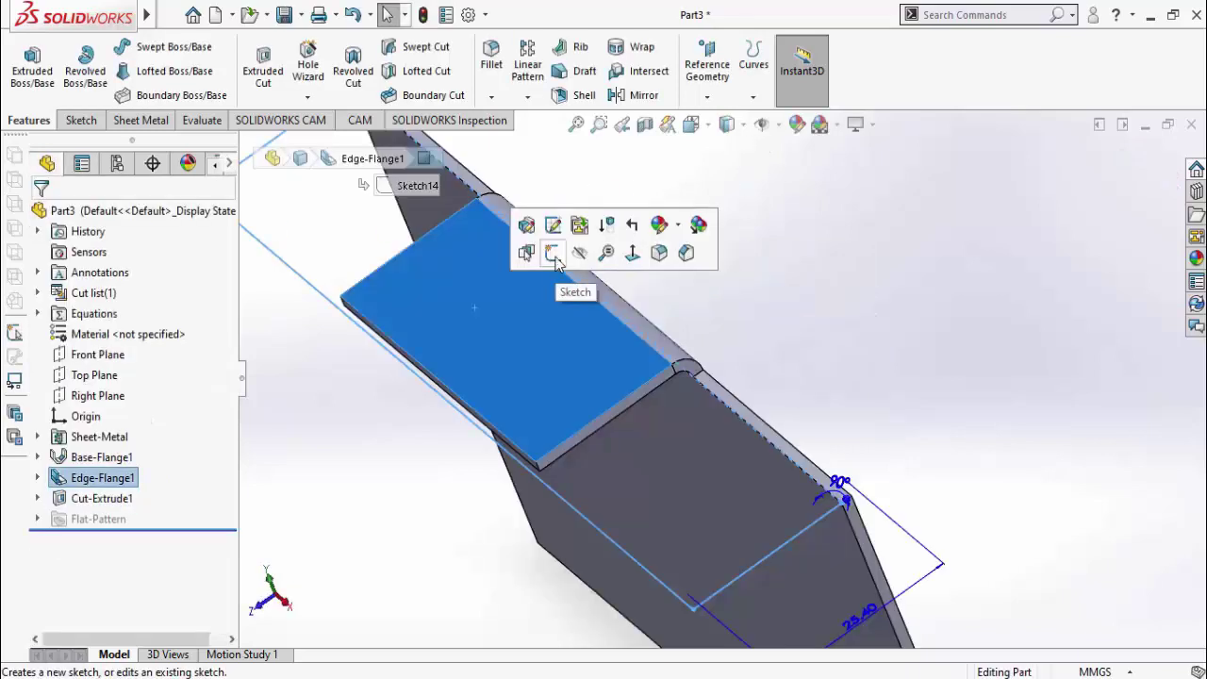
Start a new sketch on the upper face of the remaining central flange tab
{"action": "left_click", "coordinate": [557, 250]}
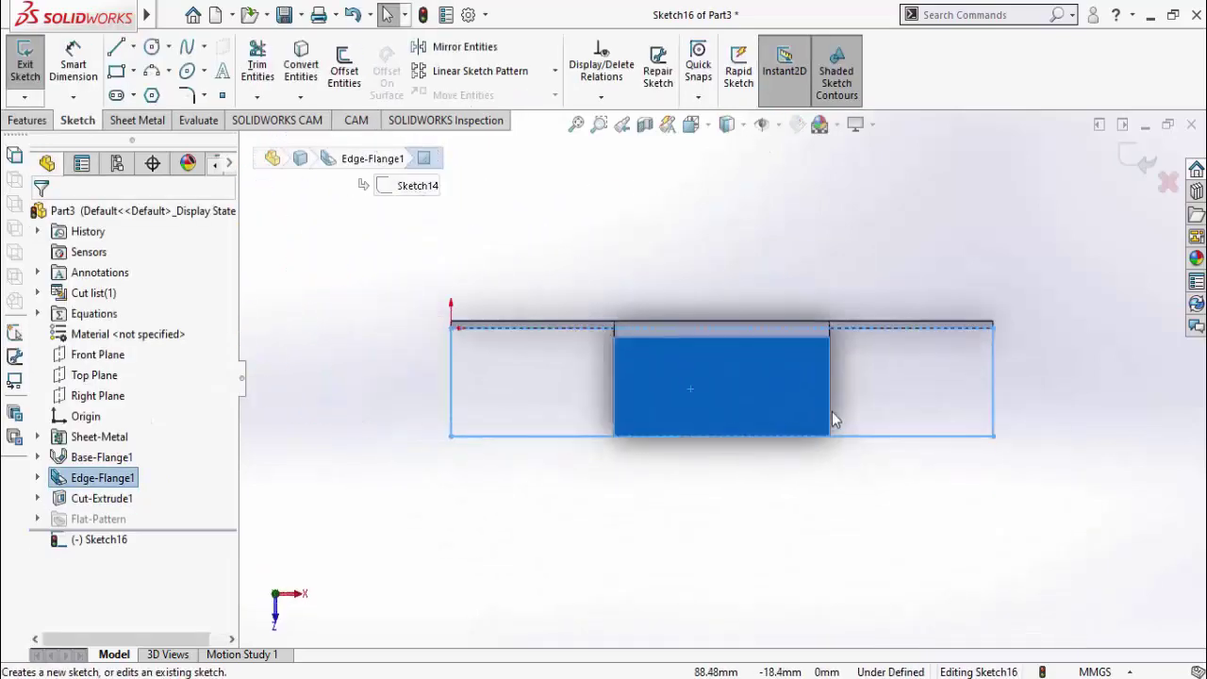
{"action": "scroll", "coordinate": [831, 420], "scroll_direction": "down", "scroll_amount": 2}
{"action": "left_click", "coordinate": [501, 510]}
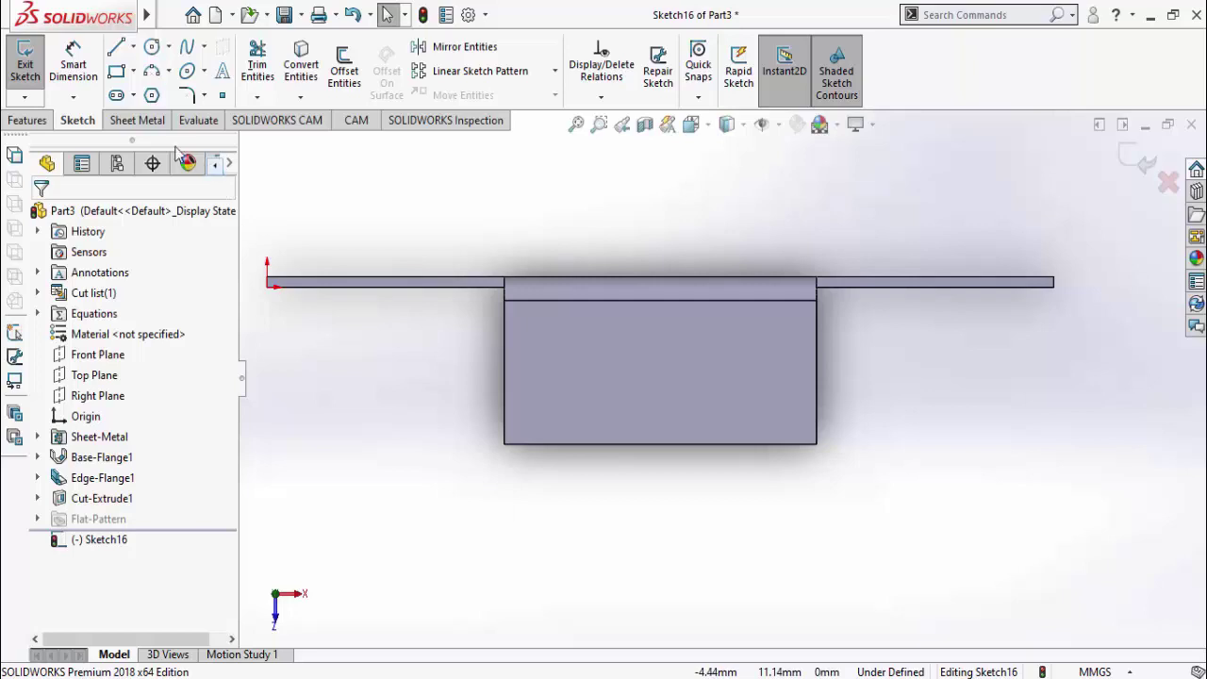
Sketch a horizontal straight slot on the flange tab, about 30 mm between centres and 10 mm wide
{"action": "left_click", "coordinate": [116, 96]}
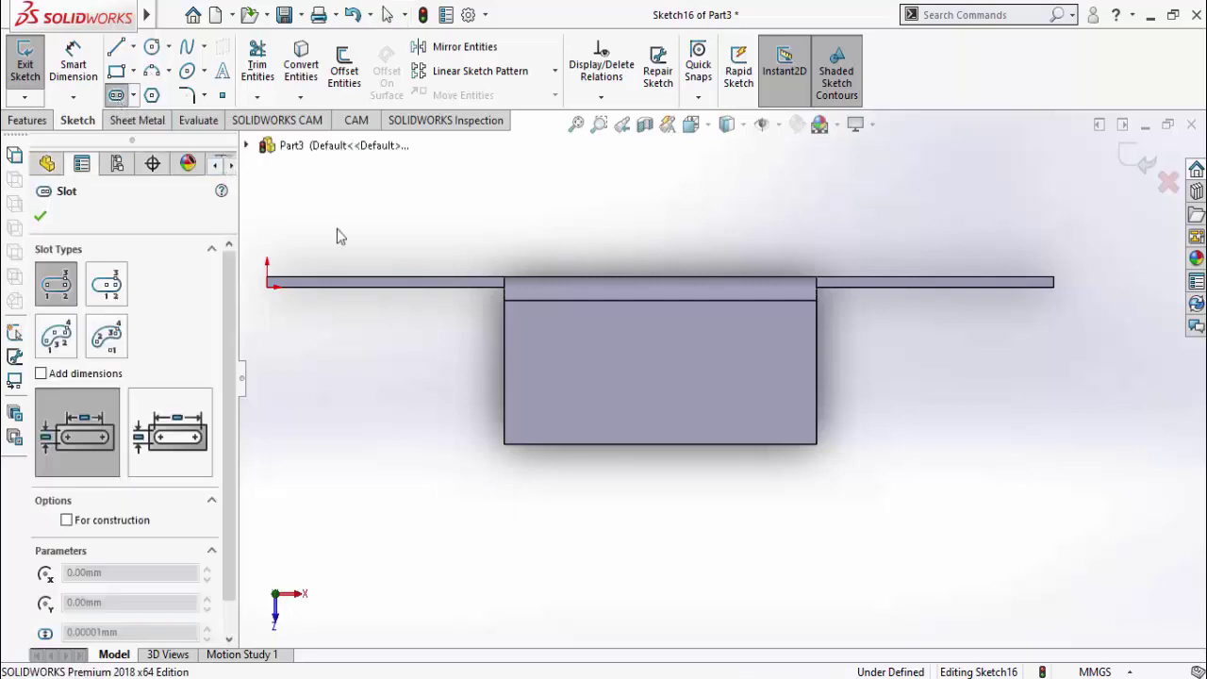
{"action": "left_click", "coordinate": [563, 367]}
{"action": "left_click", "coordinate": [748, 368]}
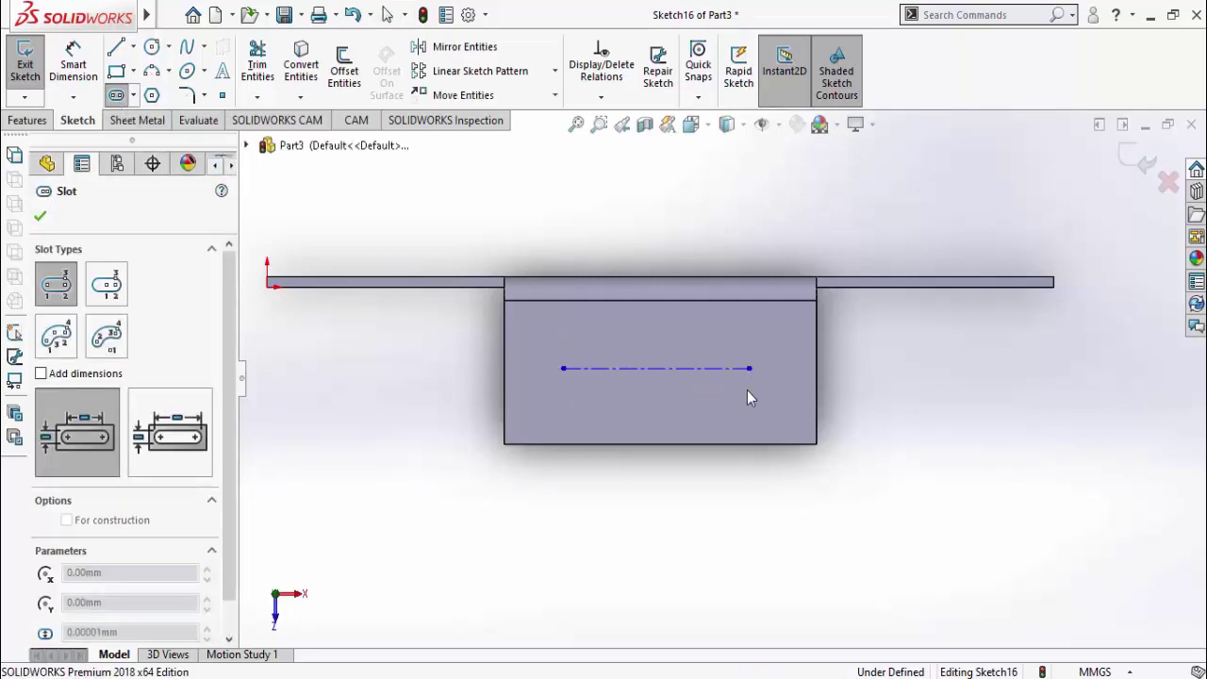
{"action": "left_click", "coordinate": [708, 403]}
{"action": "key", "text": "Escape"}
Draw centerlines from the tab's left edge midpoint to the slot's left arc centre and from its lower edge midpoint to the slot's centre
{"action": "left_click", "coordinate": [133, 47]}
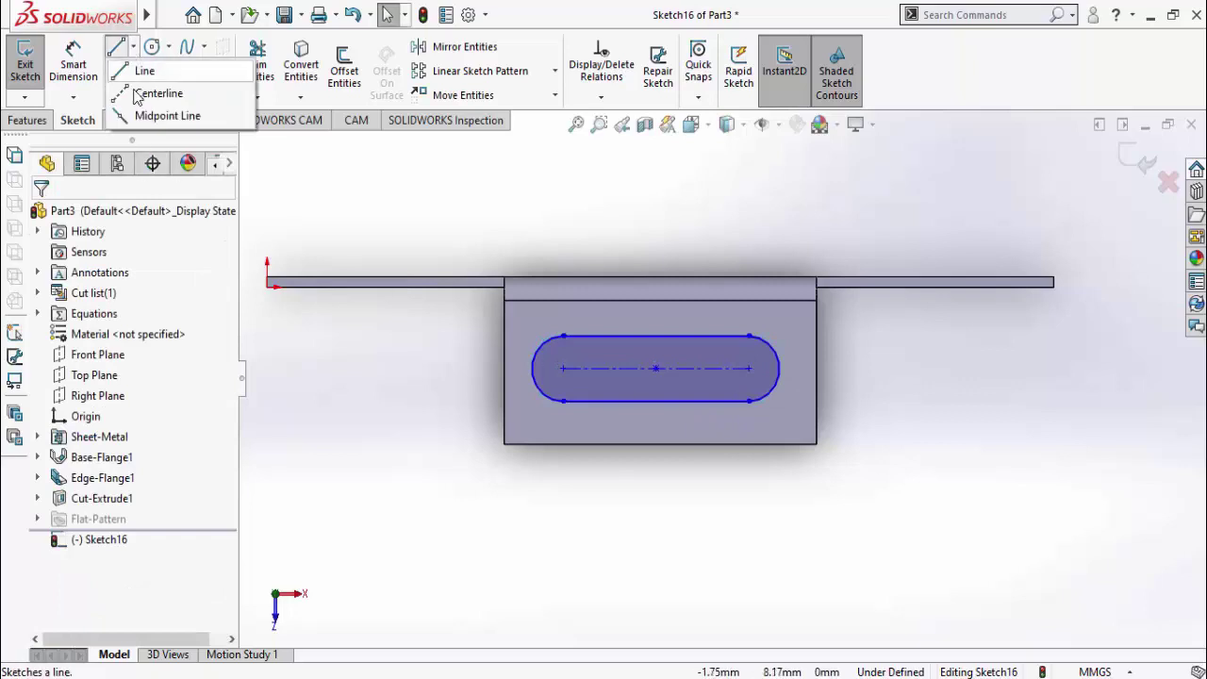
{"action": "left_click", "coordinate": [151, 91]}
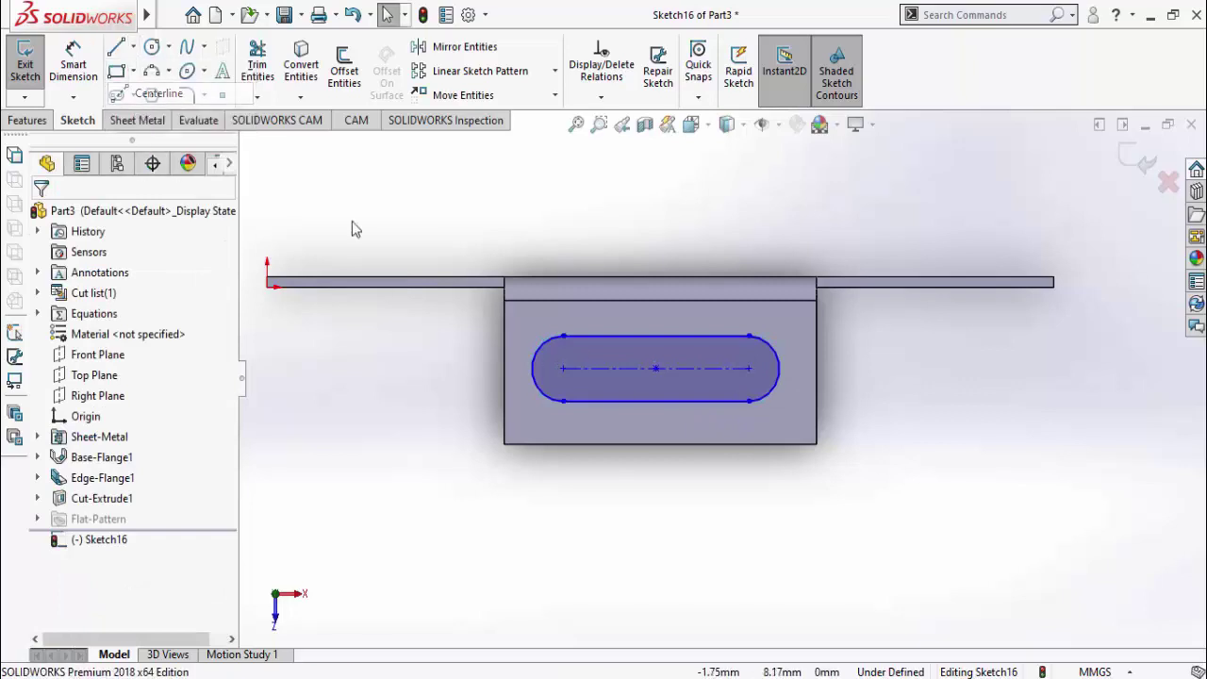
{"action": "left_click", "coordinate": [505, 371]}
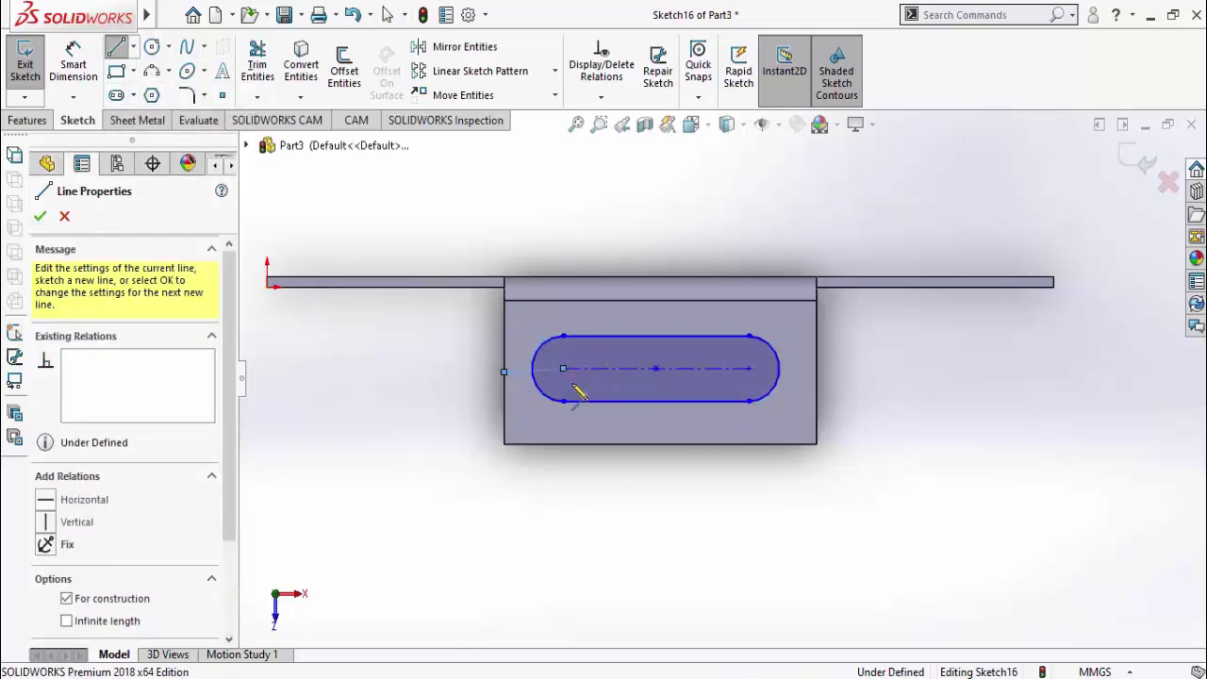
{"action": "left_click", "coordinate": [562, 368]}
{"action": "key", "text": "Escape"}
{"action": "key", "text": "Return"}
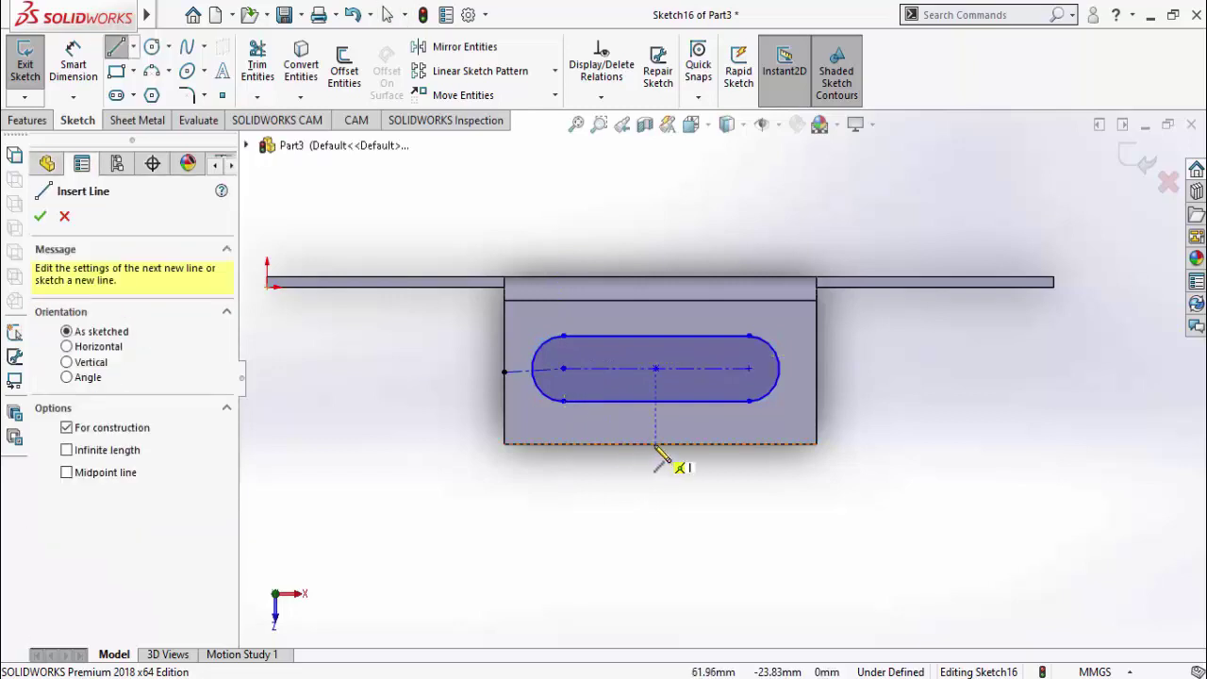
{"action": "left_click", "coordinate": [659, 442]}
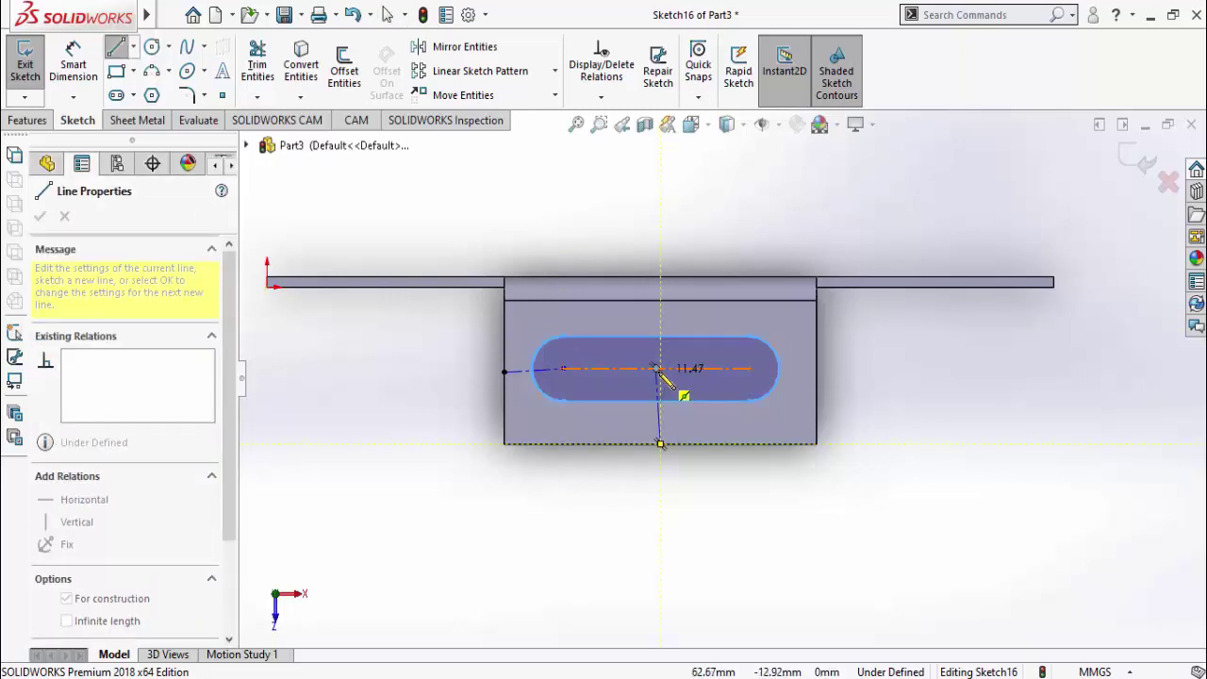
{"action": "left_click", "coordinate": [656, 368]}
{"action": "key", "text": "Escape"}
{"action": "key", "text": "Escape"}
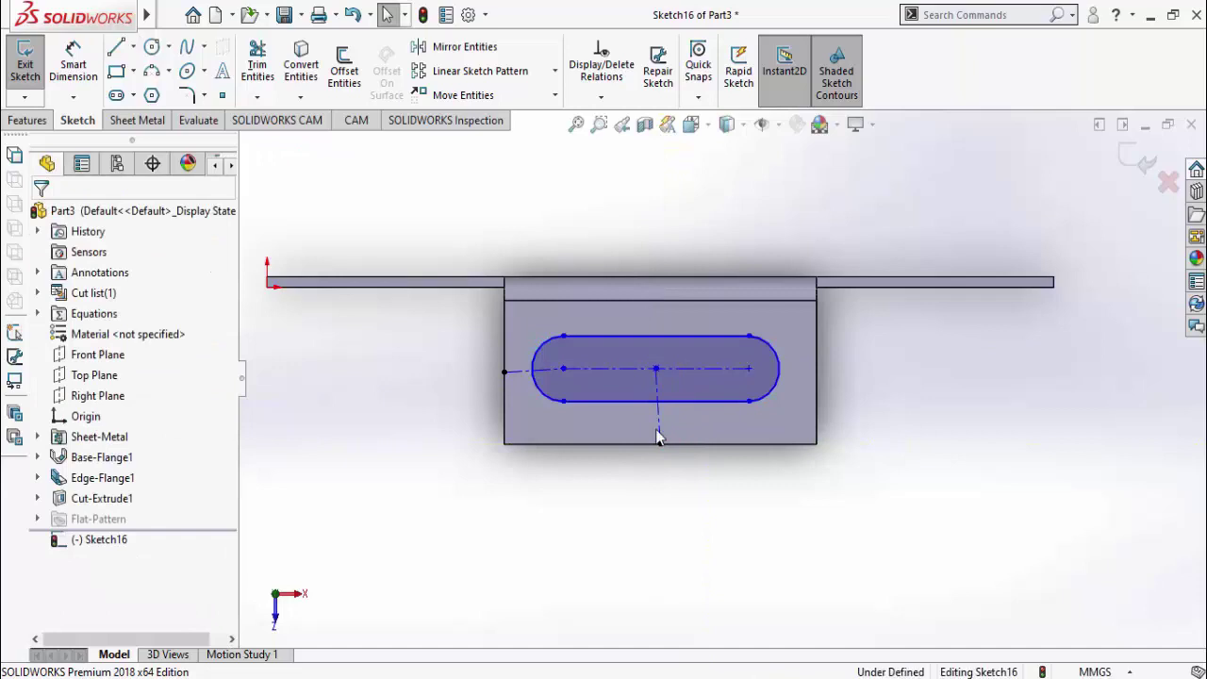
Make the lower centerline vertical and the left centerline horizontal to centre the slot on the tab
{"action": "left_click", "coordinate": [658, 432]}
{"action": "left_click", "coordinate": [733, 347]}
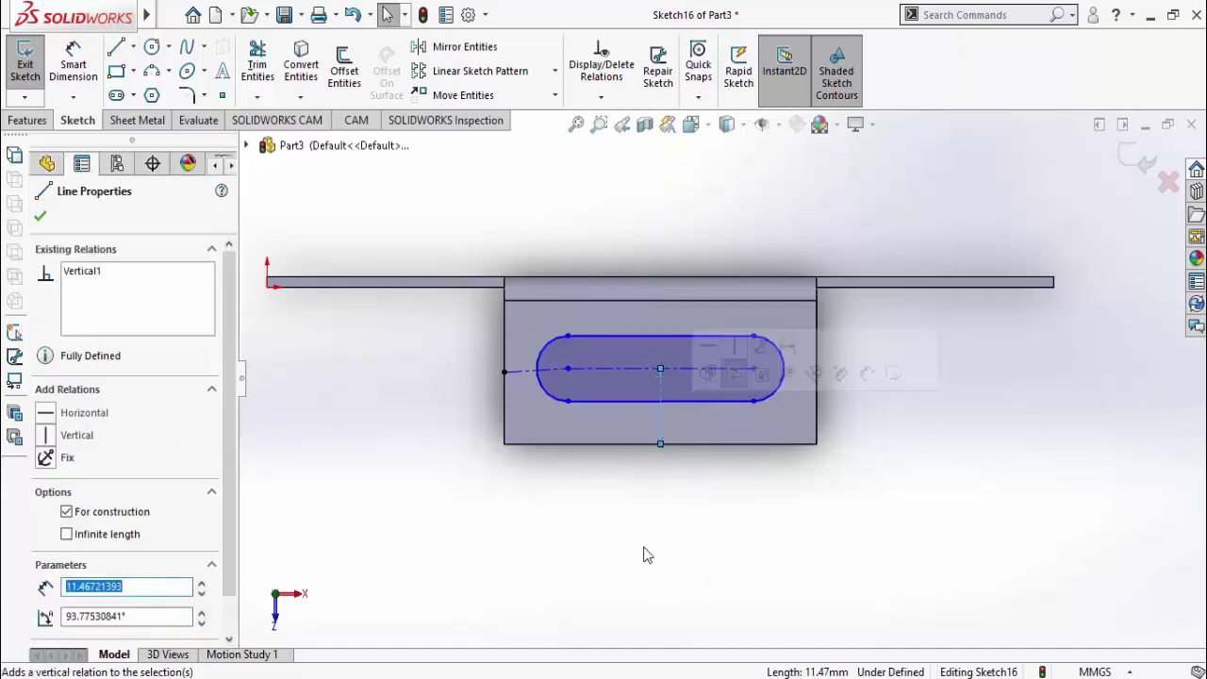
{"action": "key", "text": "Escape"}
{"action": "left_click", "coordinate": [525, 372]}
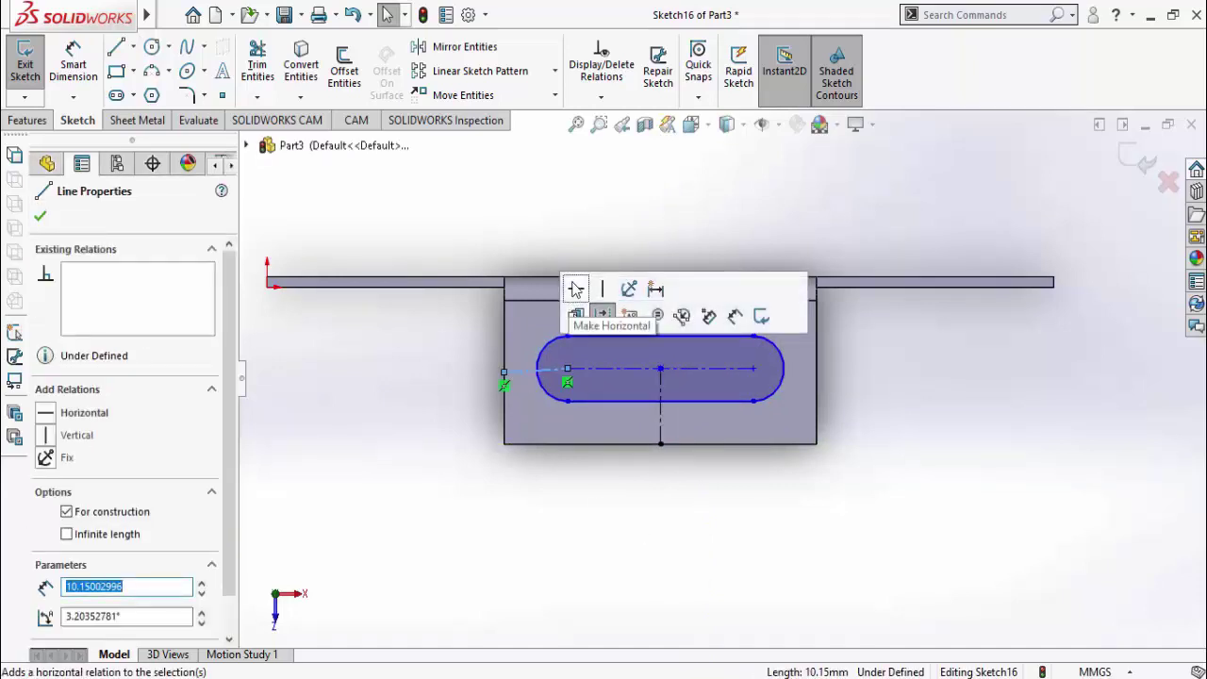
{"action": "left_click", "coordinate": [573, 310]}
{"action": "key", "text": "Escape"}
Dimension the slot's width as 10 mm
{"action": "right_click_drag", "start_coordinate": [423, 510], "coordinate": [564, 430]}
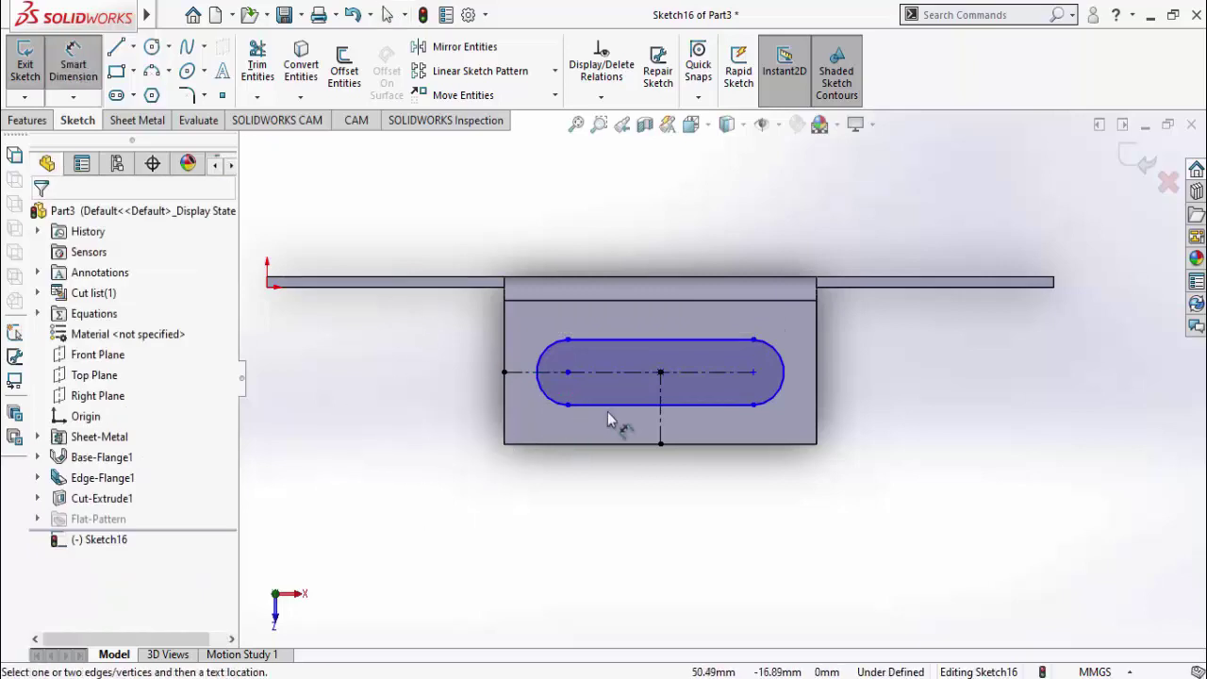
{"action": "left_click", "coordinate": [614, 340]}
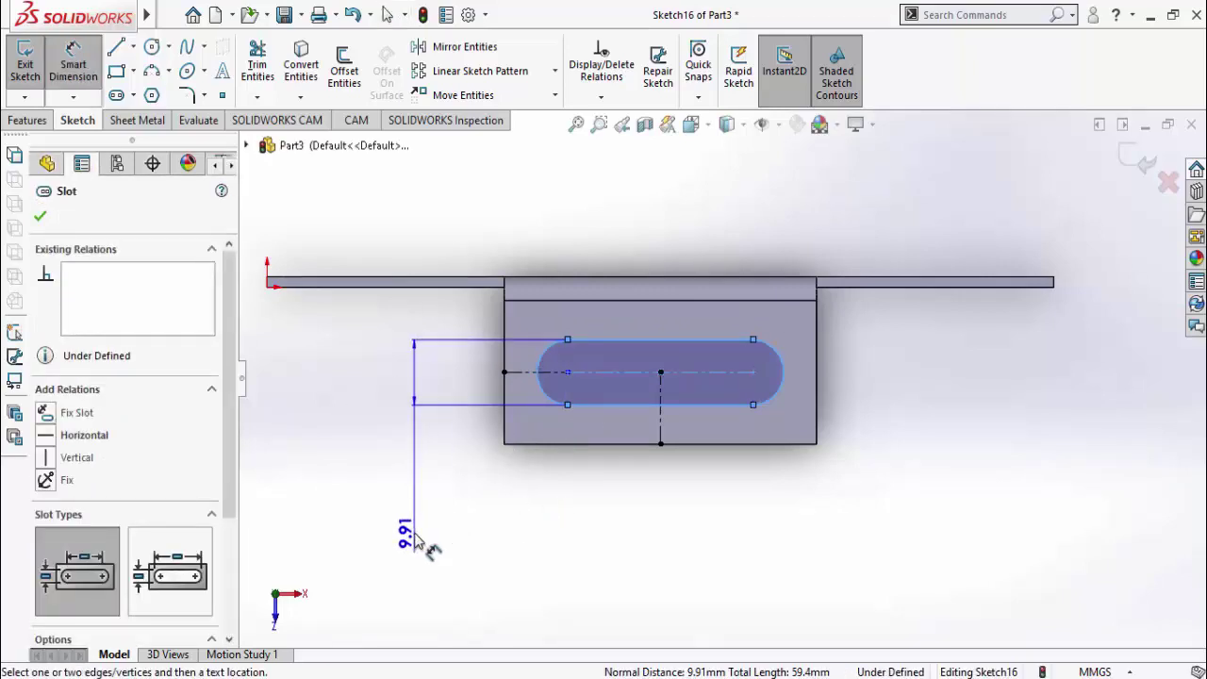
{"action": "left_click", "coordinate": [415, 537]}
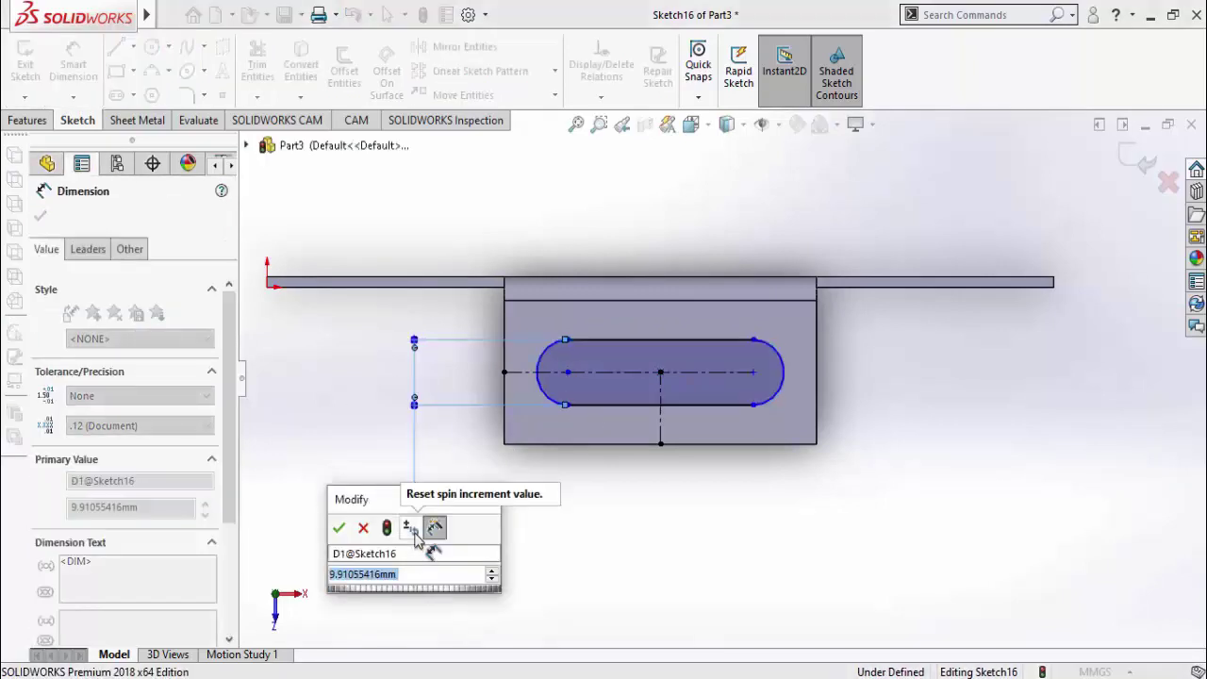
{"action": "type", "text": "10"}
{"action": "key", "text": "Return"}
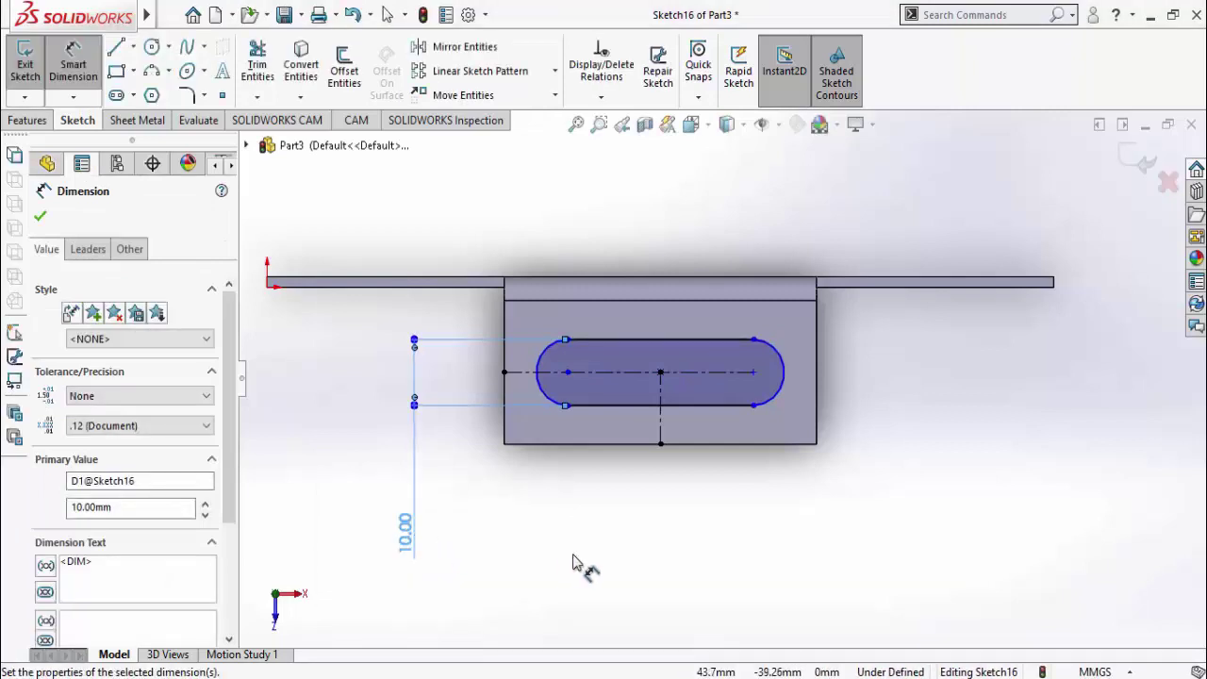
Dimension the slot's centre-to-centre length as 30 mm
{"action": "left_click", "coordinate": [621, 374]}
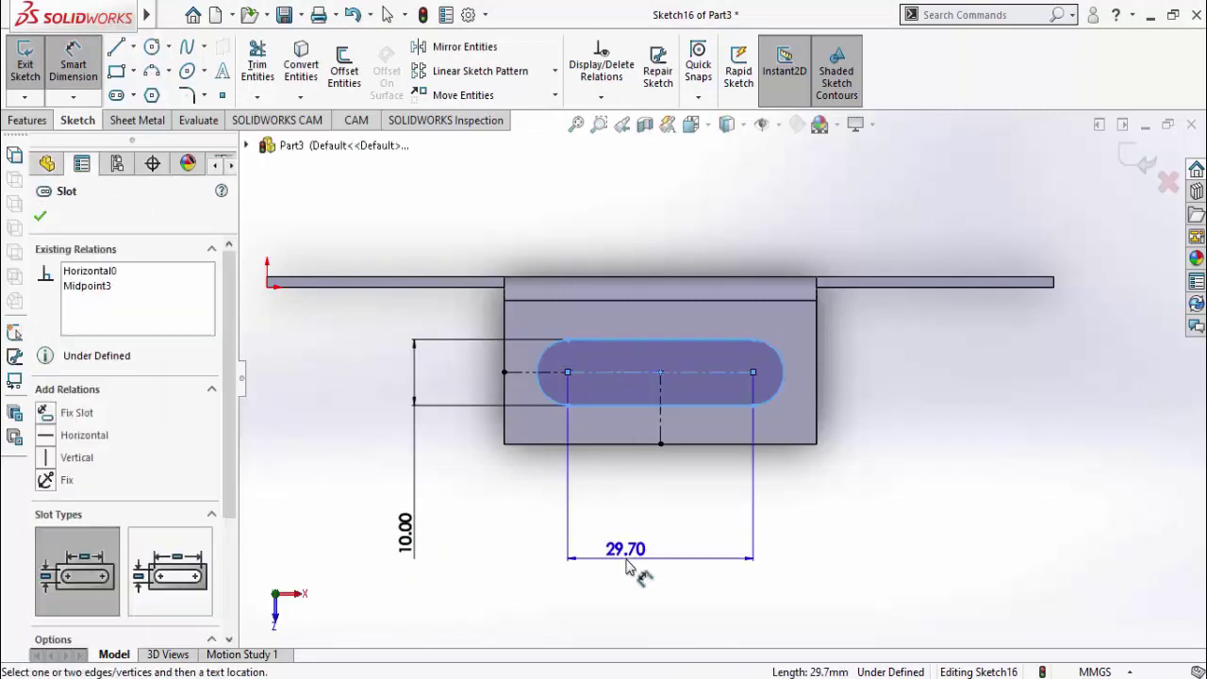
{"action": "left_click", "coordinate": [630, 560]}
{"action": "type", "text": "30"}
{"action": "key", "text": "Return"}
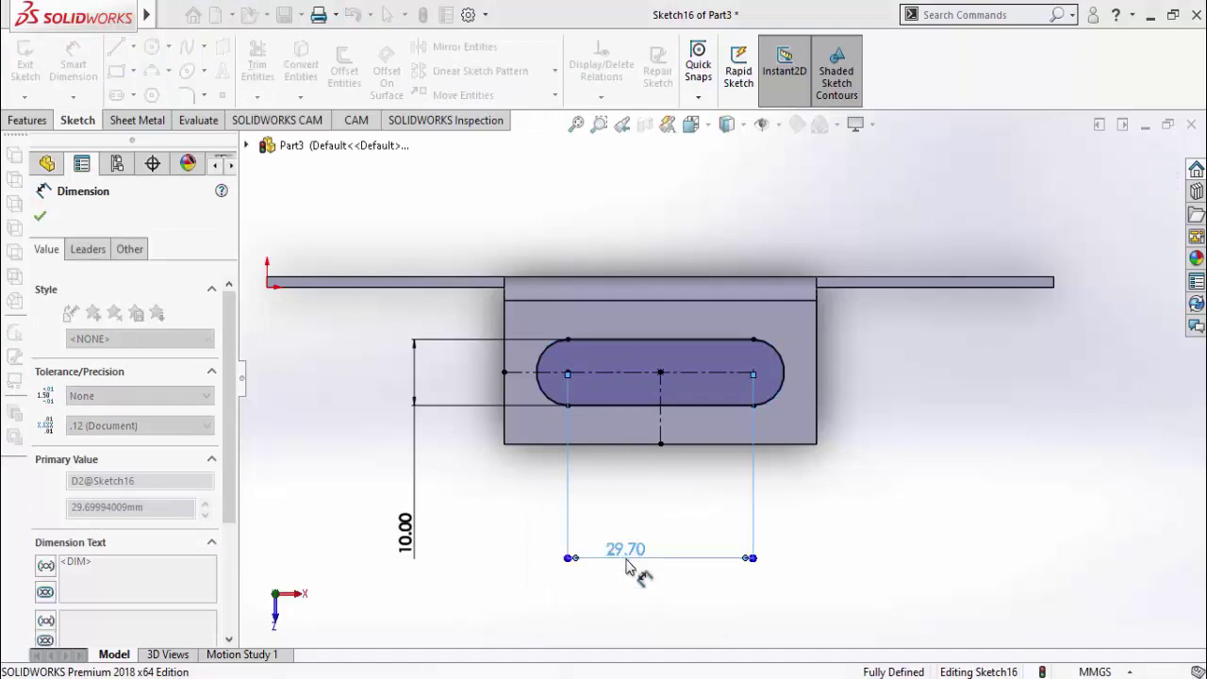
{"action": "key", "text": "Escape"}
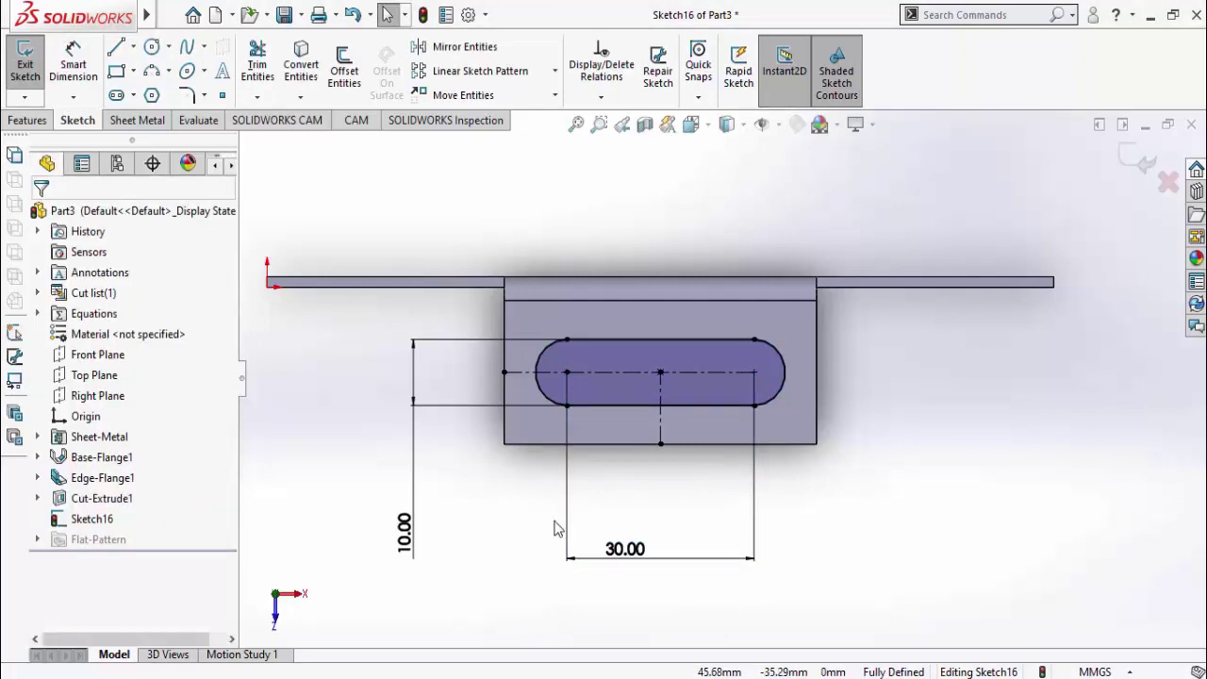
Extrude-cut the slot 10 mm blind through the flange tab, with Normal cut enabled
{"action": "left_click", "coordinate": [19, 122]}
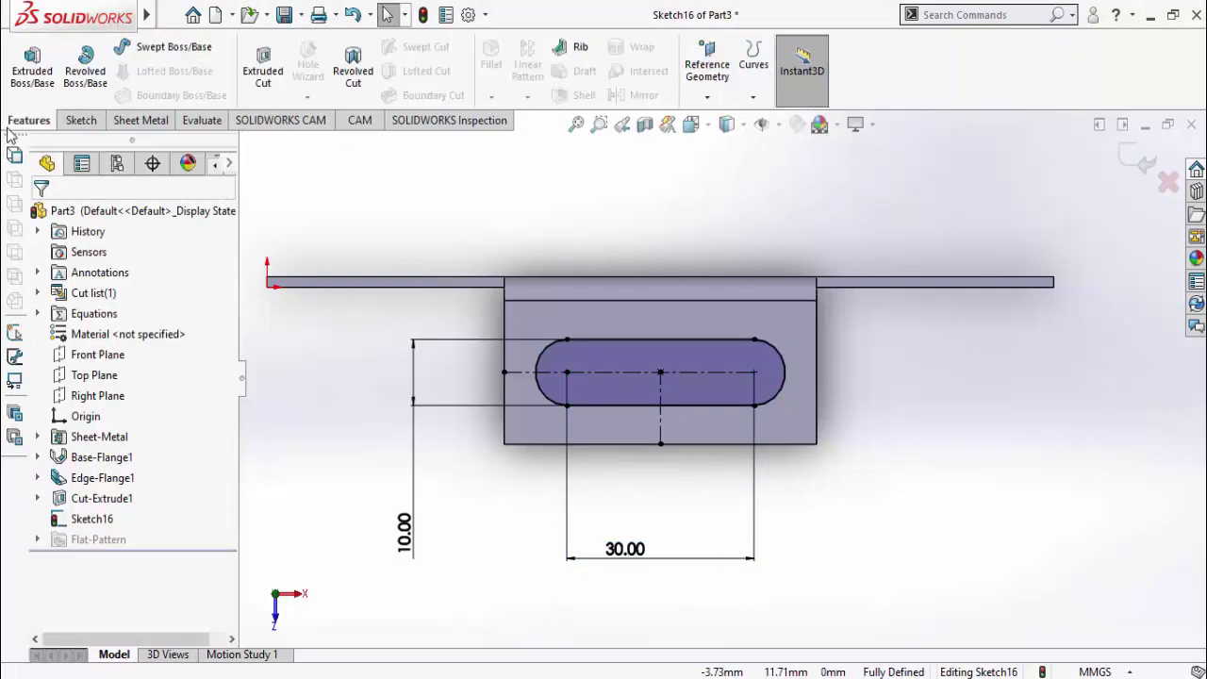
{"action": "left_click", "coordinate": [267, 75]}
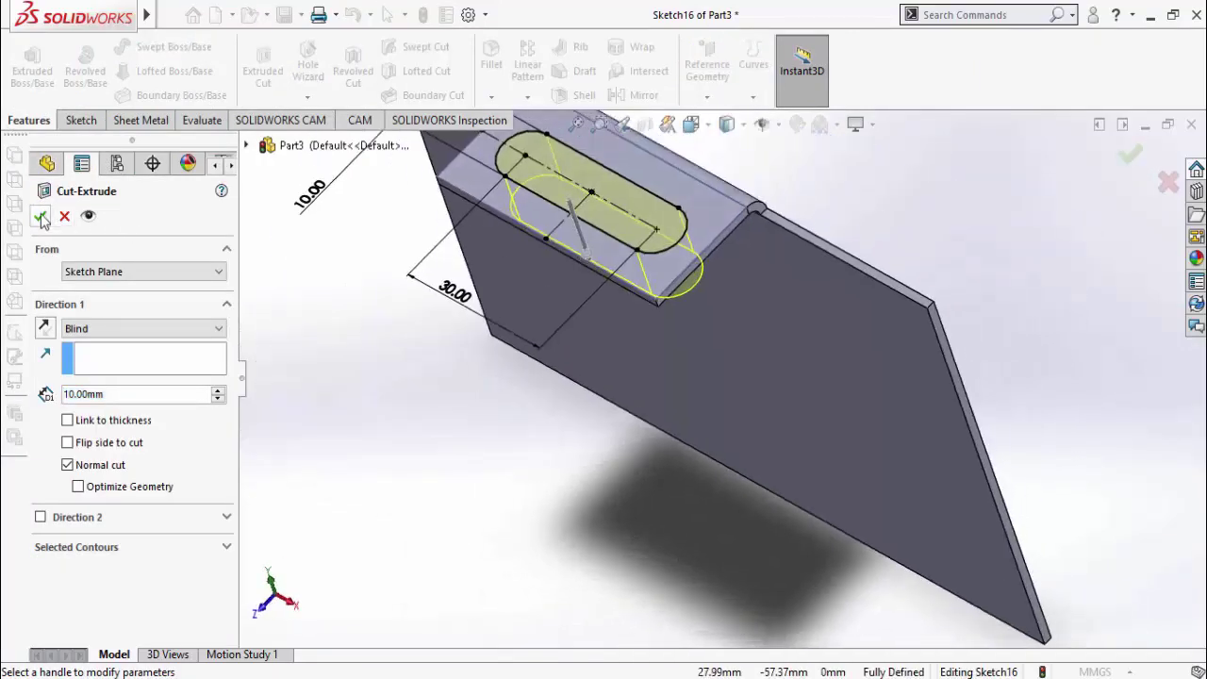
{"action": "left_click", "coordinate": [41, 217]}
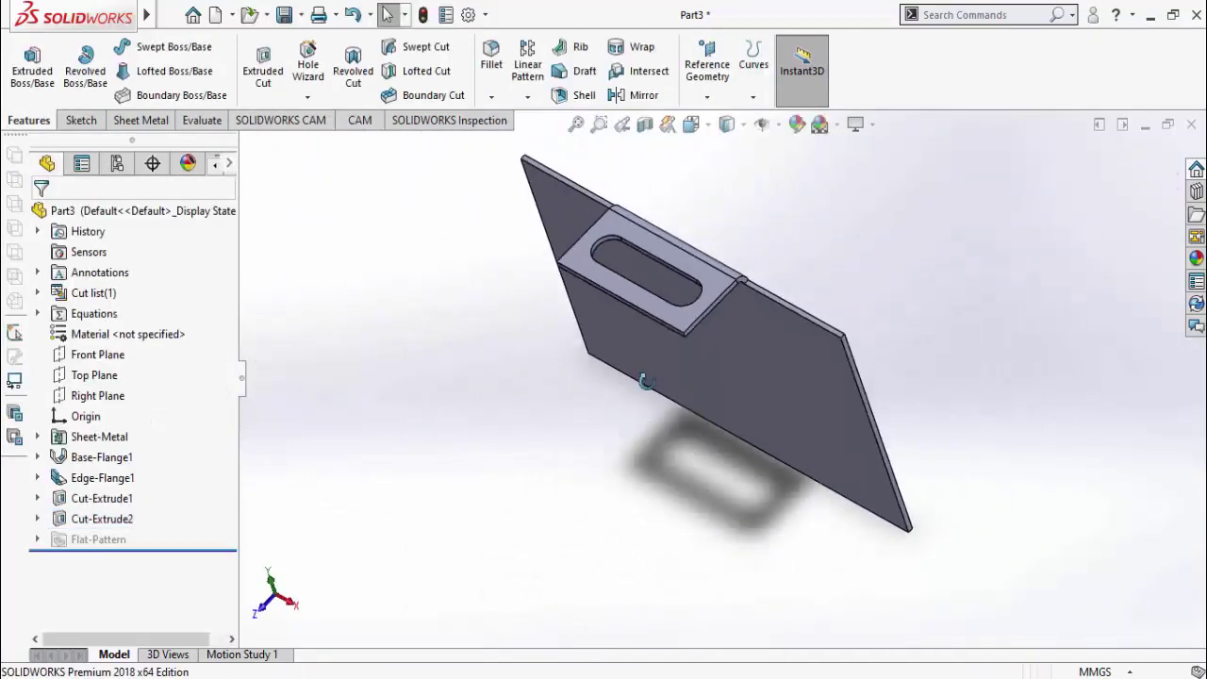
{"action": "mouse_move", "coordinate": [646, 380]}
{"action": "middle_mouse_down"}
{"action": "mouse_move", "coordinate": [557, 238]}
{"action": "mouse_move", "coordinate": [655, 395]}
{"action": "middle_mouse_up"}
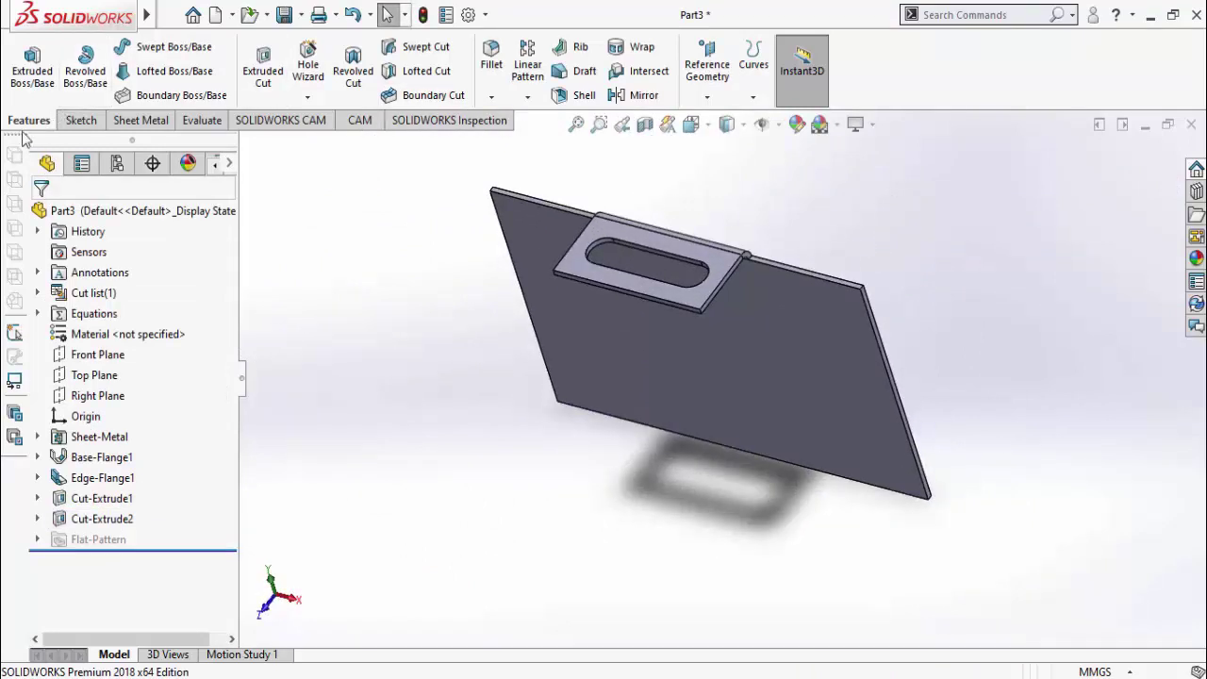
Fillet the two outer corner edges of the flange tab with a 10 mm radius
{"action": "left_click", "coordinate": [491, 58]}
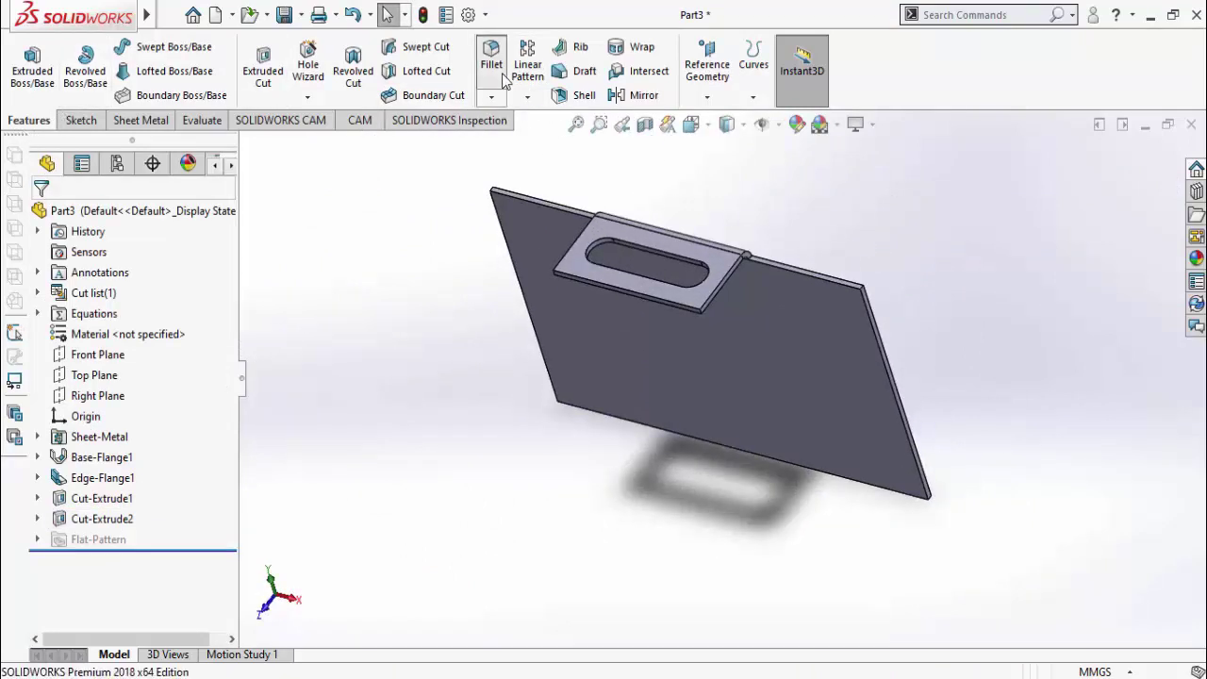
{"action": "scroll", "coordinate": [713, 313], "scroll_direction": "down", "scroll_amount": 10}
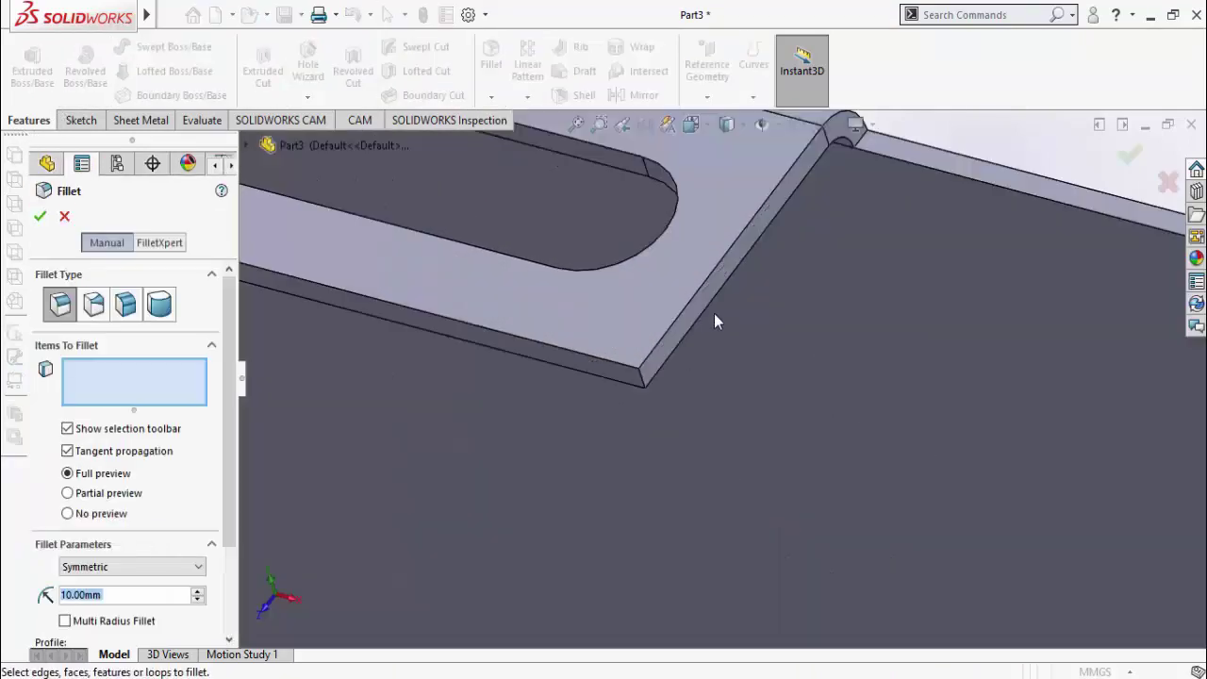
{"action": "left_click", "coordinate": [627, 394]}
{"action": "scroll", "coordinate": [602, 418], "scroll_direction": "up", "scroll_amount": 6}
{"action": "middle_click_drag", "start_coordinate": [649, 360], "coordinate": [447, 290]}
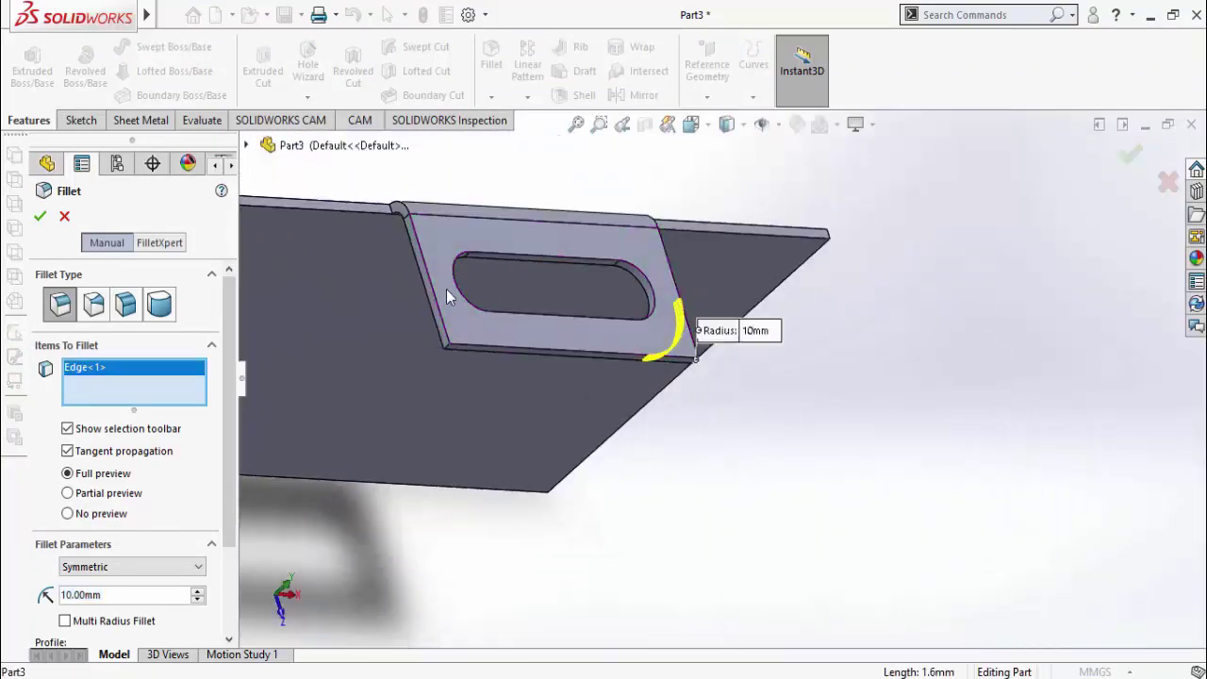
{"action": "scroll", "coordinate": [446, 288], "scroll_direction": "down", "scroll_amount": 6}
{"action": "left_click", "coordinate": [642, 532]}
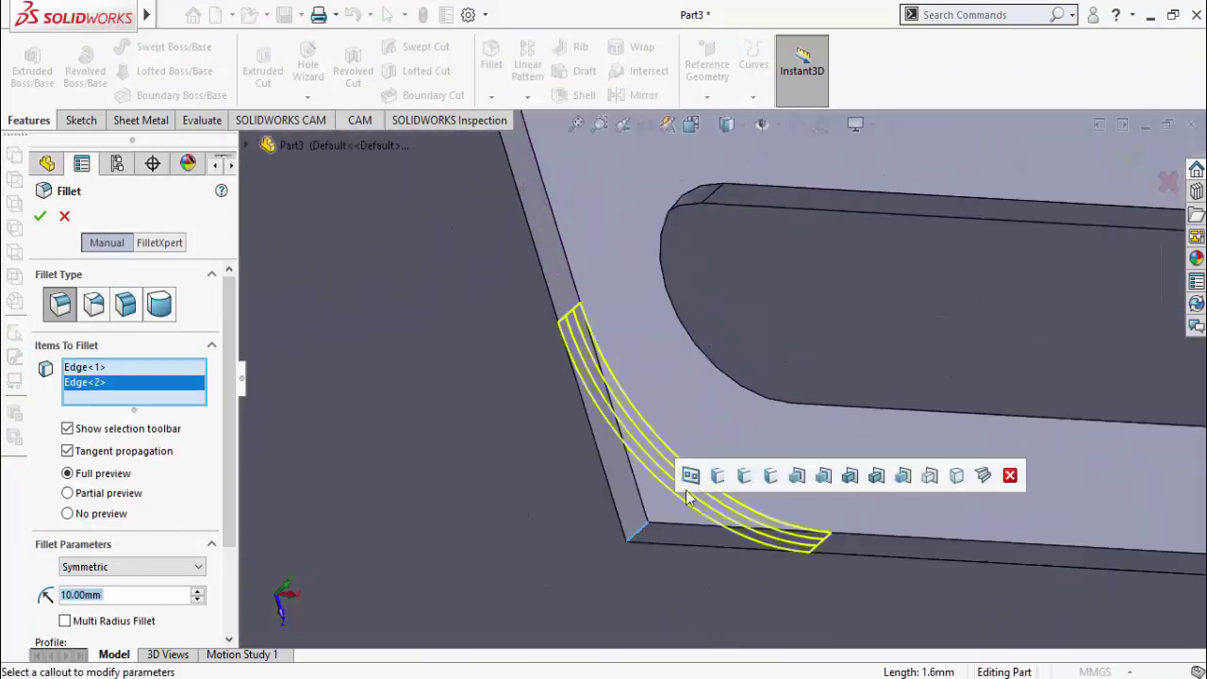
{"action": "scroll", "coordinate": [687, 497], "scroll_direction": "up", "scroll_amount": 5}
{"action": "middle_click_drag", "start_coordinate": [706, 499], "coordinate": [538, 483]}
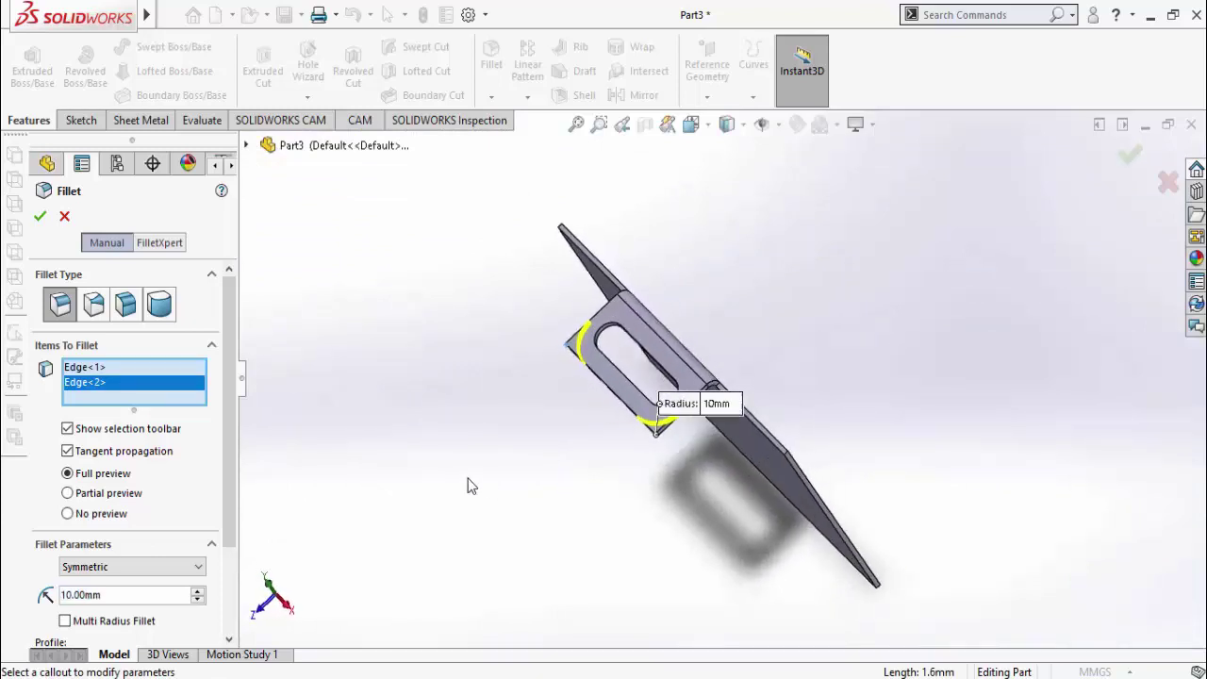
{"action": "left_click", "coordinate": [40, 218]}
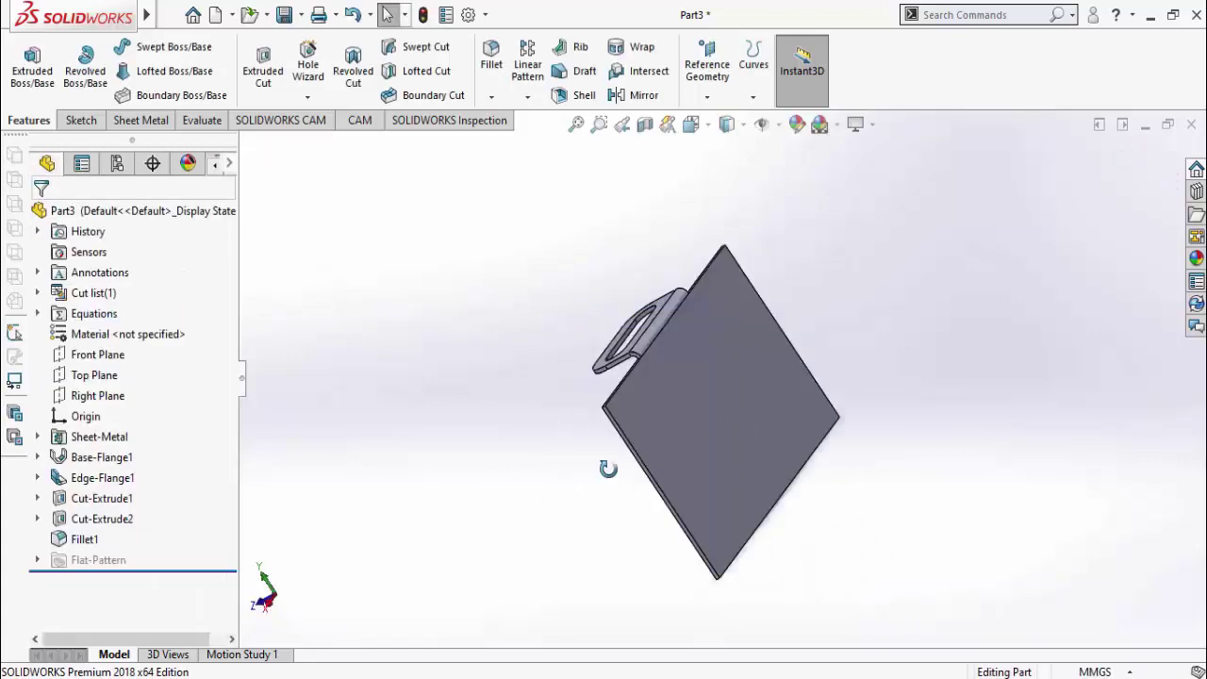
Create a new assembly and place the Base, Grill and Side plate parts in it
{"action": "middle_click_drag", "start_coordinate": [608, 468], "coordinate": [614, 474]}
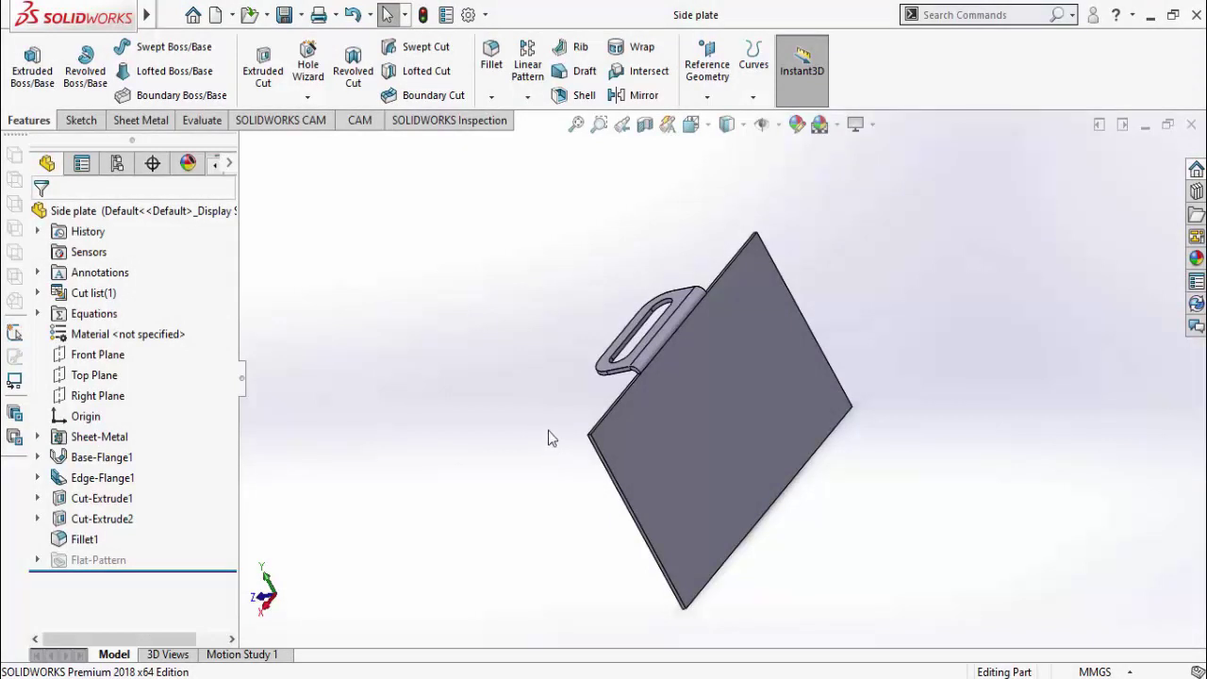
{"action": "middle_click_drag", "start_coordinate": [548, 439], "coordinate": [534, 458]}
{"action": "key", "text": "ctrl+n"}
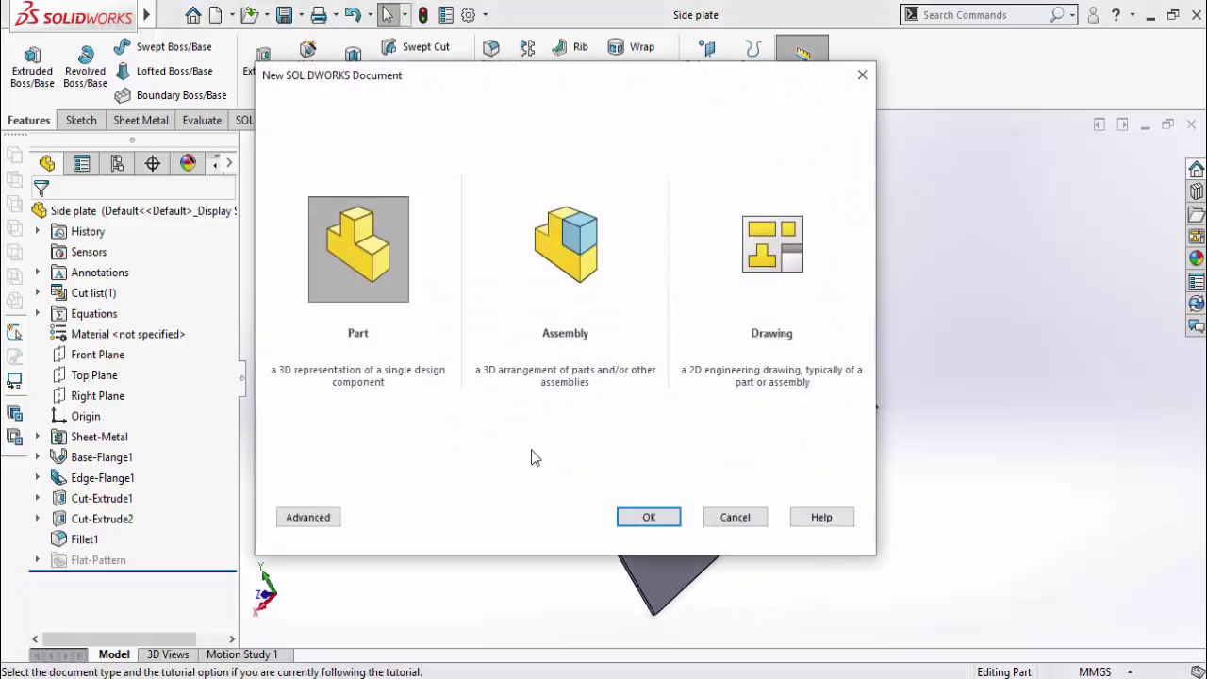
{"action": "double_click", "coordinate": [570, 287]}
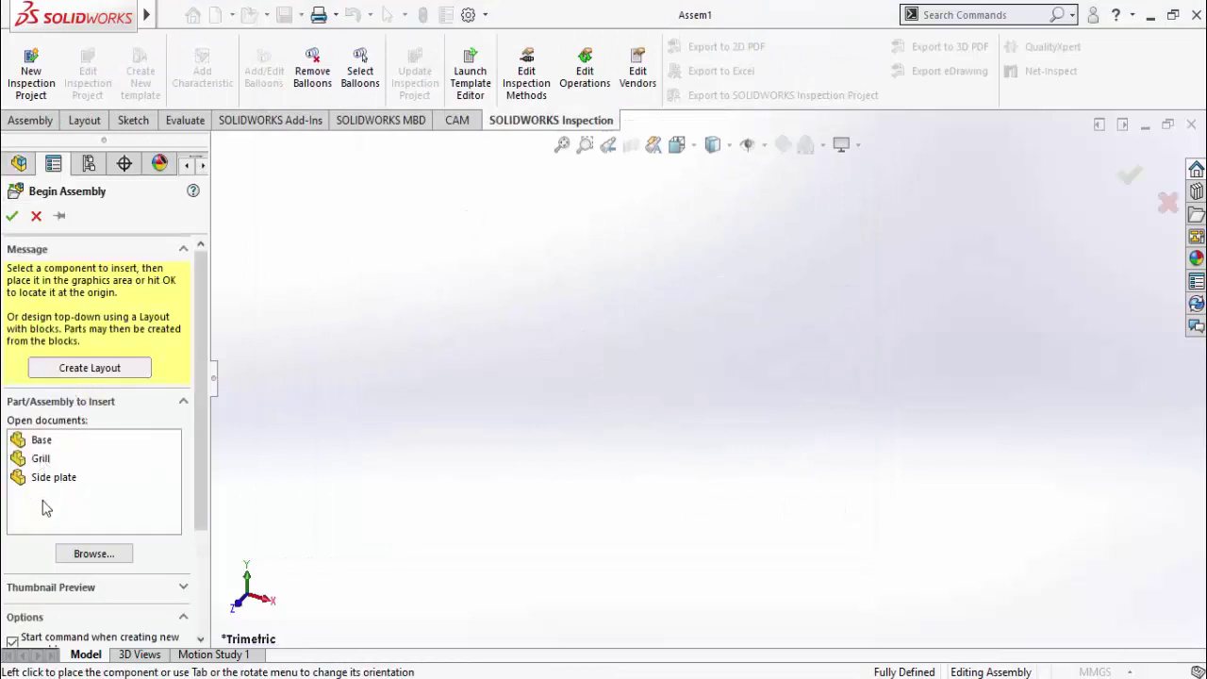
{"action": "left_click", "coordinate": [32, 441]}
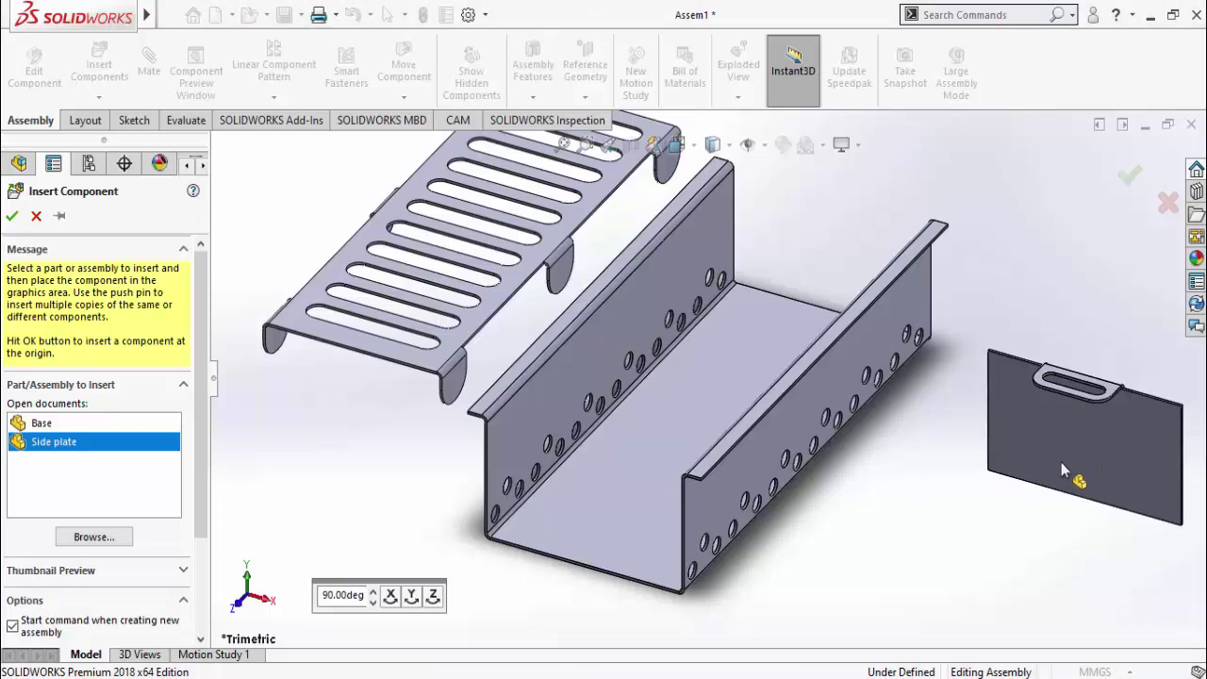
{"action": "left_click", "coordinate": [1060, 462]}
Add a coincident mate between the Base's inner floor face and the flat end face of a Grill leg
{"action": "left_click", "coordinate": [760, 482]}
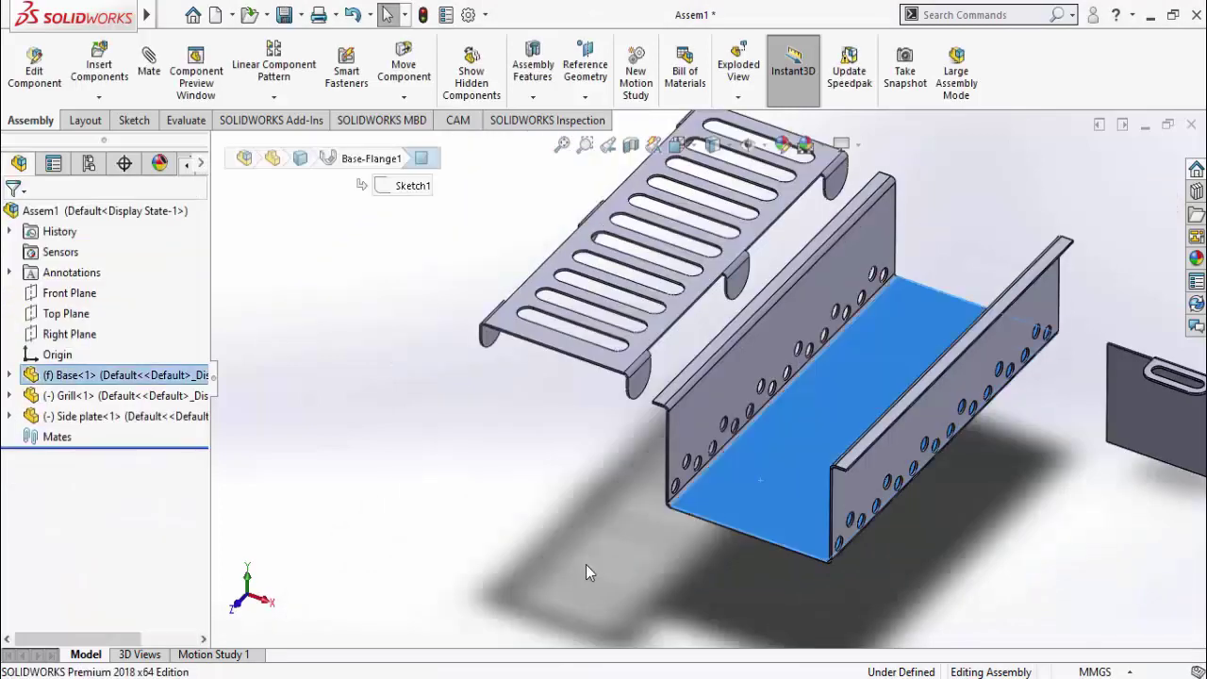
{"action": "middle_click_drag", "start_coordinate": [586, 566], "coordinate": [737, 398]}
{"action": "scroll", "coordinate": [556, 396], "scroll_direction": "down", "scroll_amount": 5}
{"action": "scroll", "coordinate": [534, 321], "scroll_direction": "down", "scroll_amount": 5}
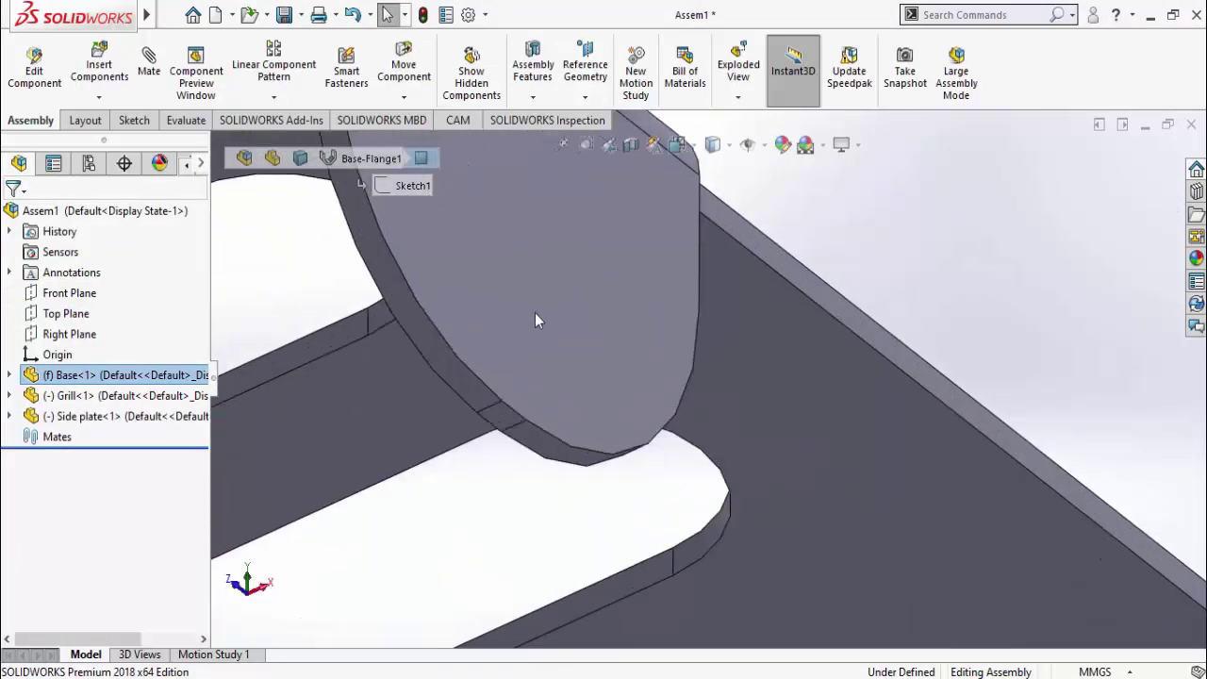
{"action": "left_click", "coordinate": [505, 416], "text": "ctrl"}
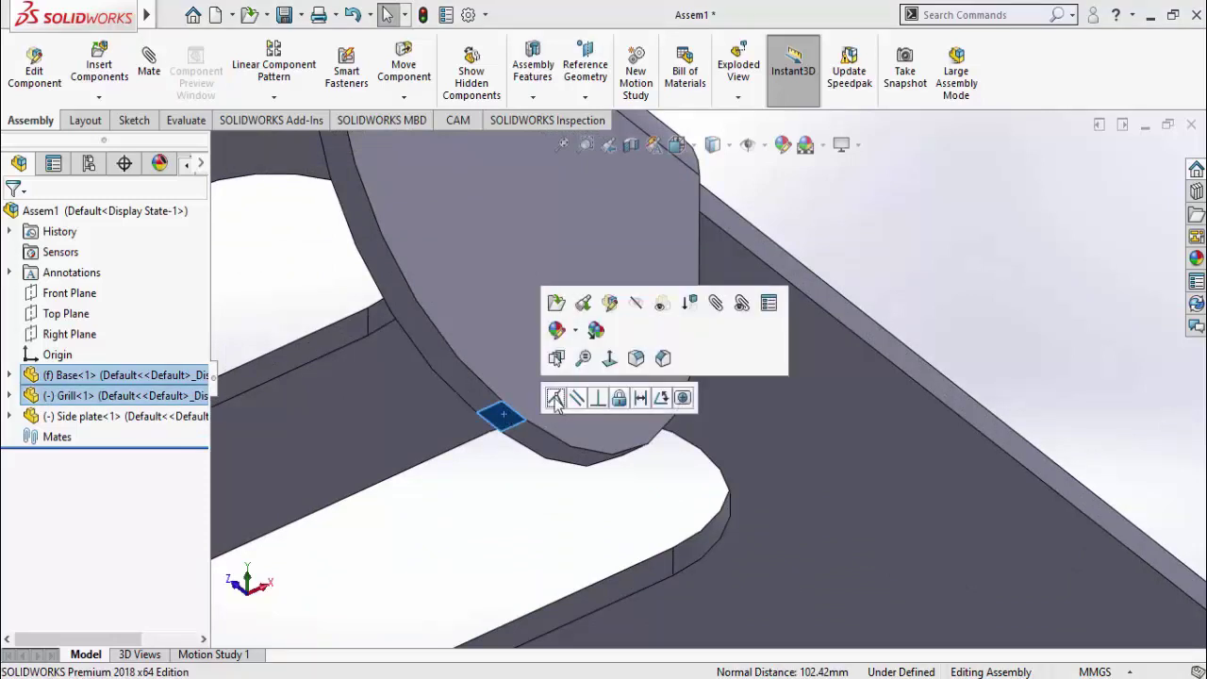
{"action": "left_click", "coordinate": [554, 399]}
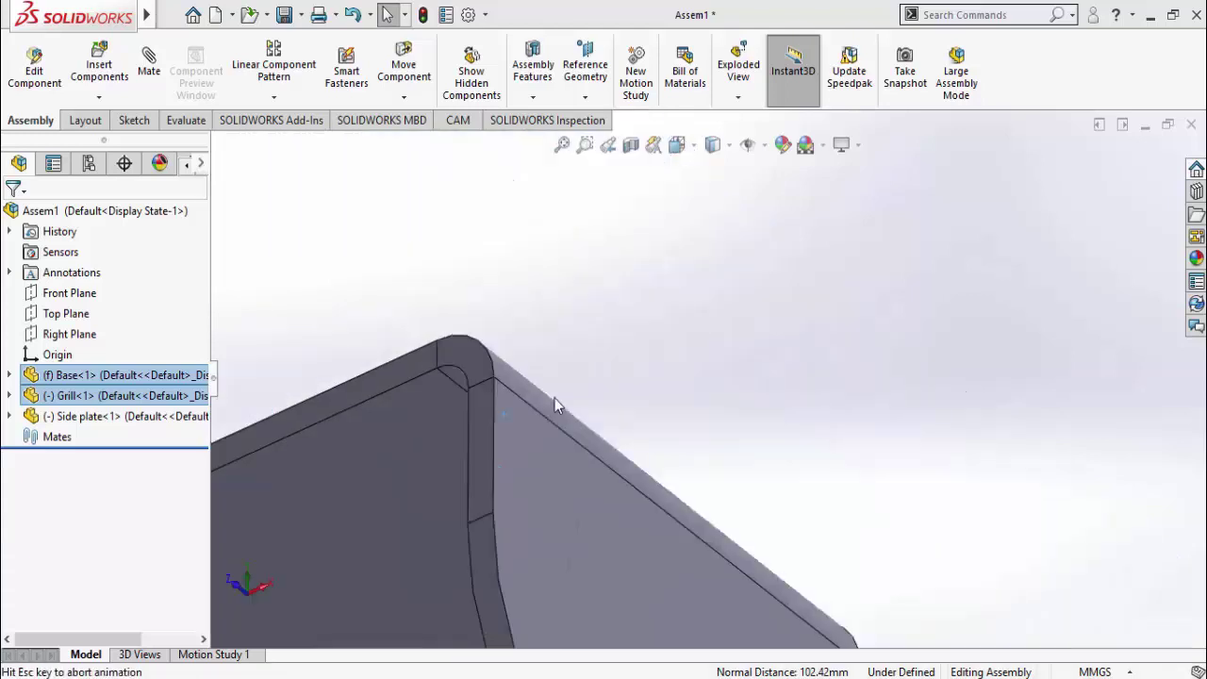
Add a width mate that centres the Grill's two opposite leg faces between the Base's two side walls
{"action": "scroll", "coordinate": [644, 470], "scroll_direction": "up", "scroll_amount": 6}
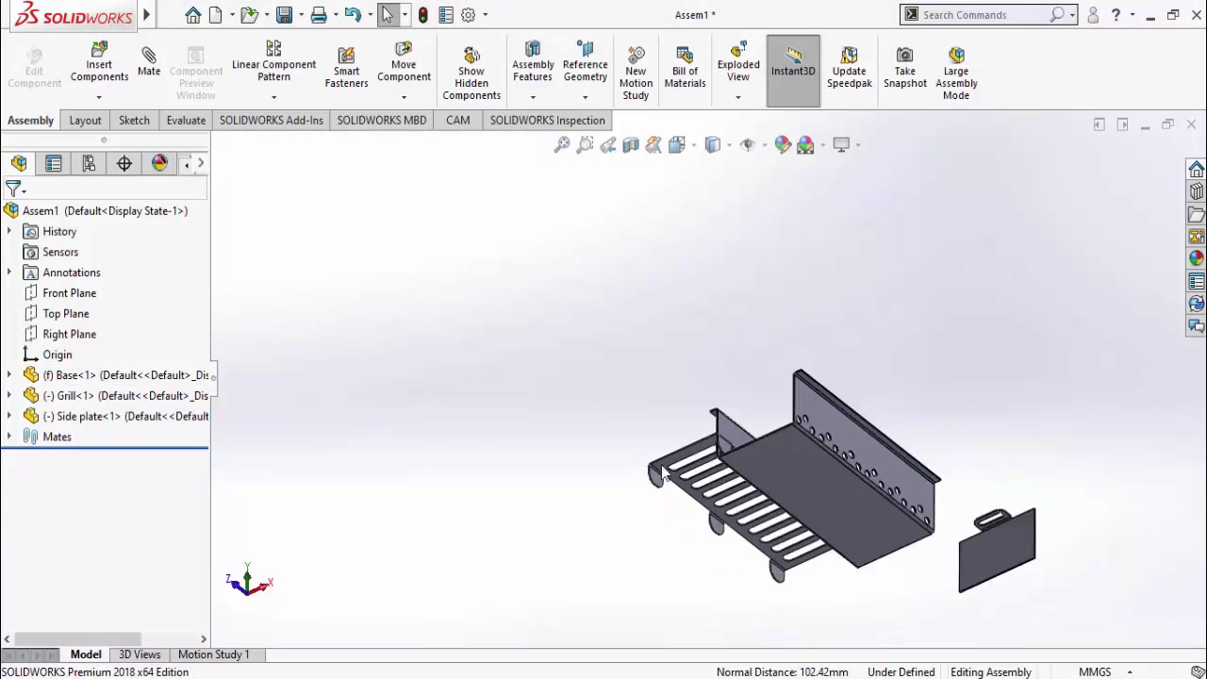
{"action": "middle_click_drag", "start_coordinate": [663, 472], "coordinate": [781, 484]}
{"action": "left_click", "coordinate": [805, 449]}
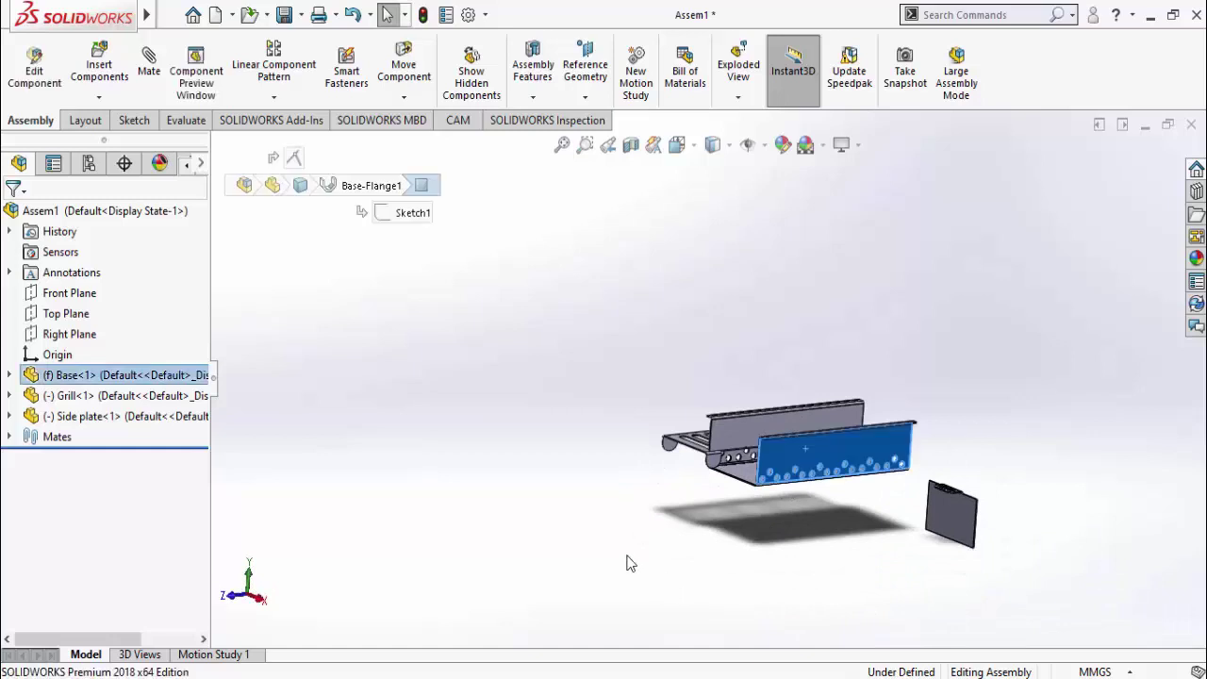
{"action": "middle_click_drag", "start_coordinate": [627, 560], "coordinate": [793, 531]}
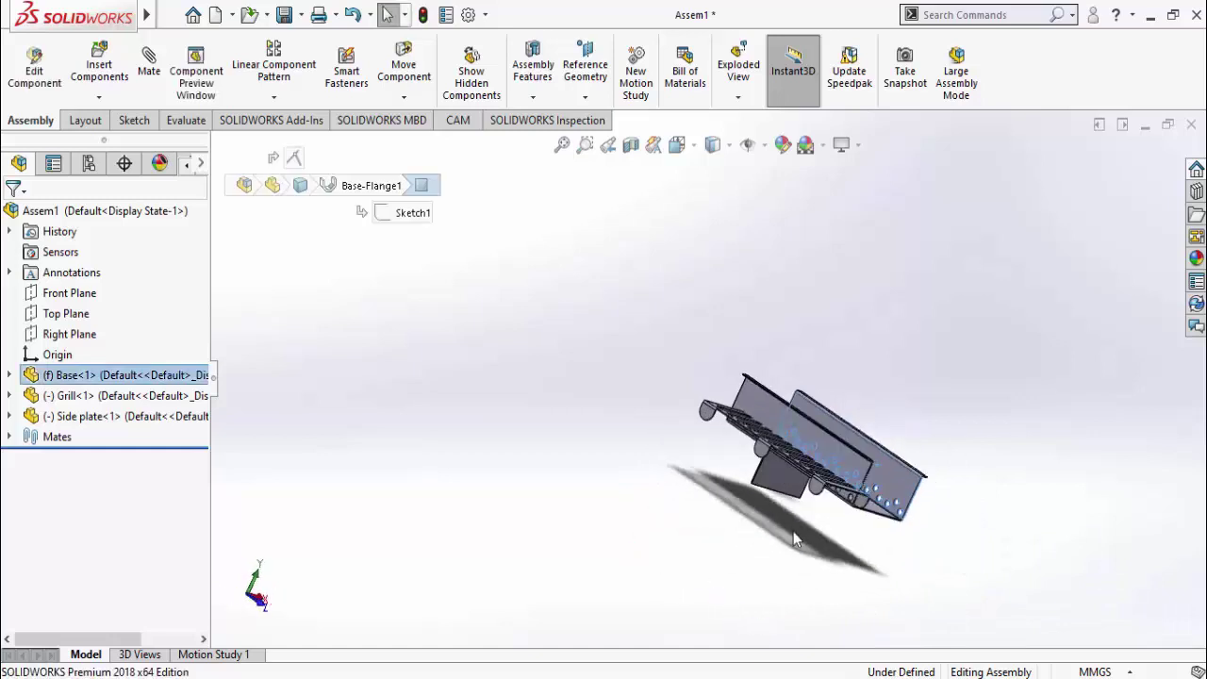
{"action": "left_click", "coordinate": [756, 400]}
{"action": "scroll", "coordinate": [708, 545], "scroll_direction": "down", "scroll_amount": 5}
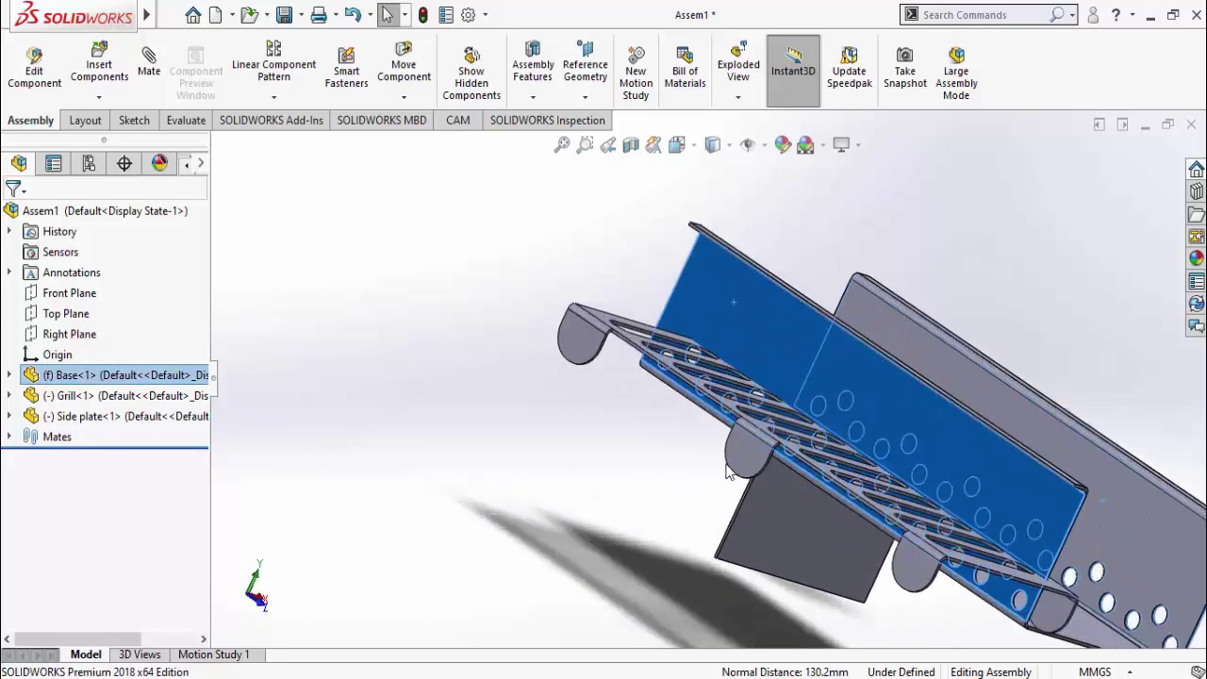
{"action": "left_click", "coordinate": [742, 451], "text": "ctrl"}
{"action": "middle_click_drag", "start_coordinate": [688, 556], "coordinate": [486, 280]}
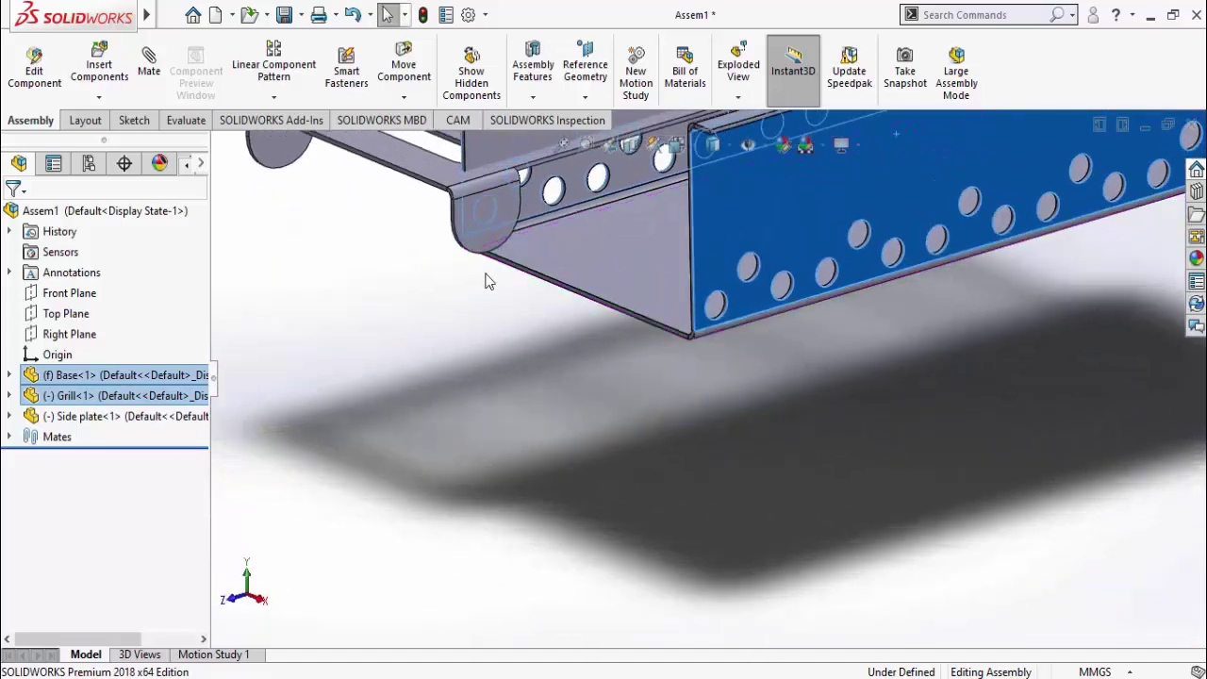
{"action": "left_click", "coordinate": [506, 215]}
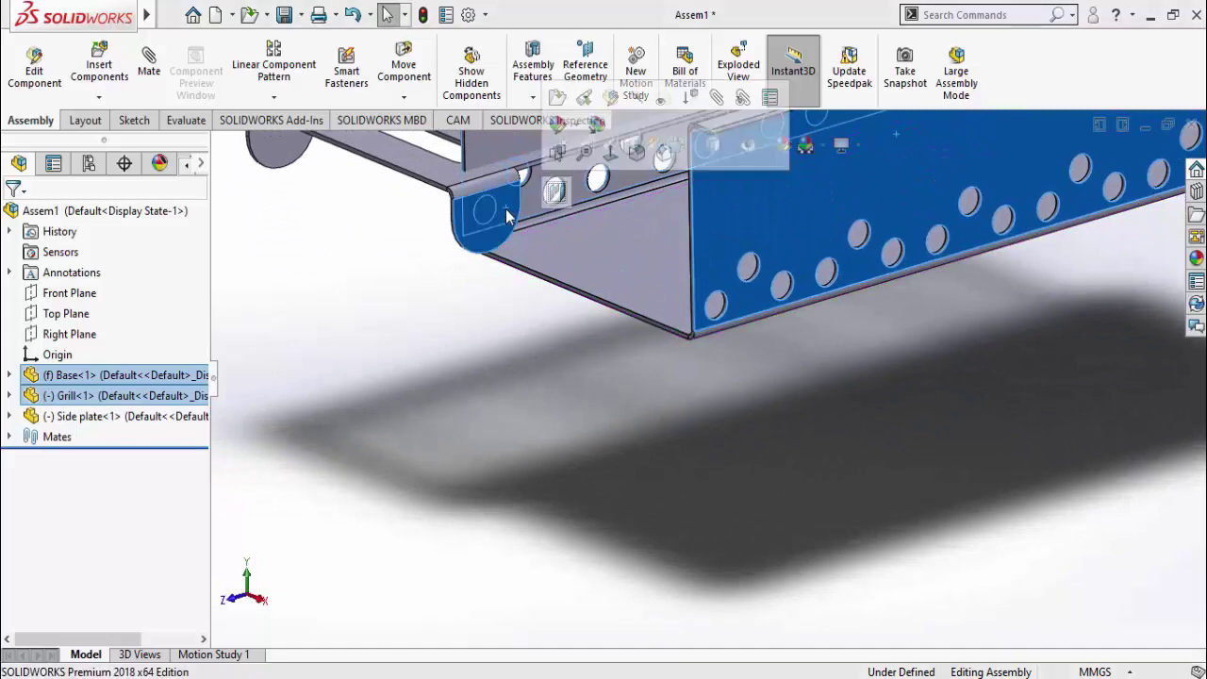
{"action": "left_click", "coordinate": [557, 193]}
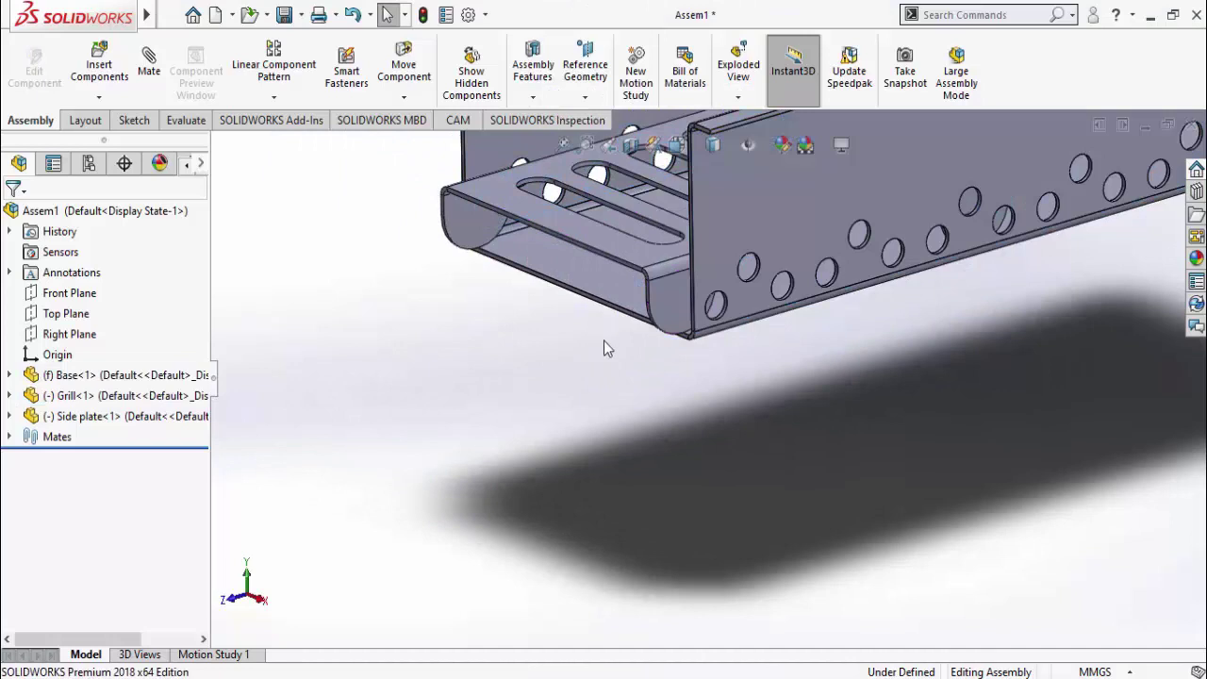
Add a width mate that centres the Grill lengthwise, using the Base's two floor end faces and the Grill's two end faces
{"action": "scroll", "coordinate": [603, 301], "scroll_direction": "down", "scroll_amount": 2}
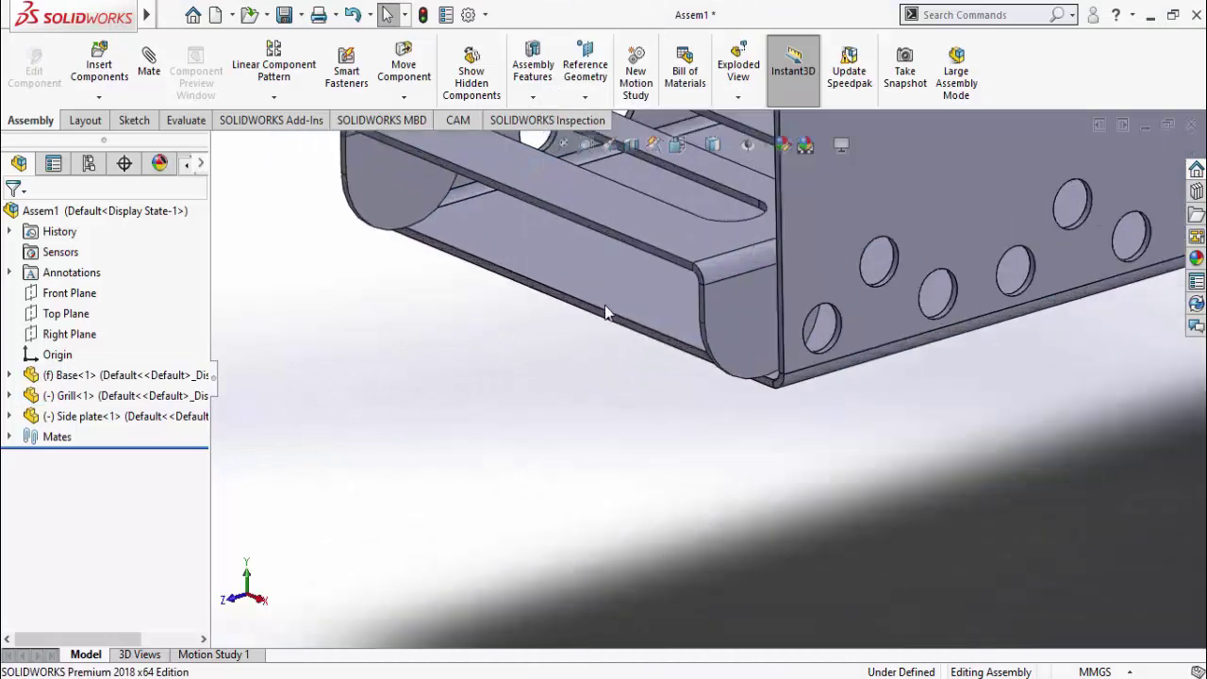
{"action": "left_click", "coordinate": [659, 240]}
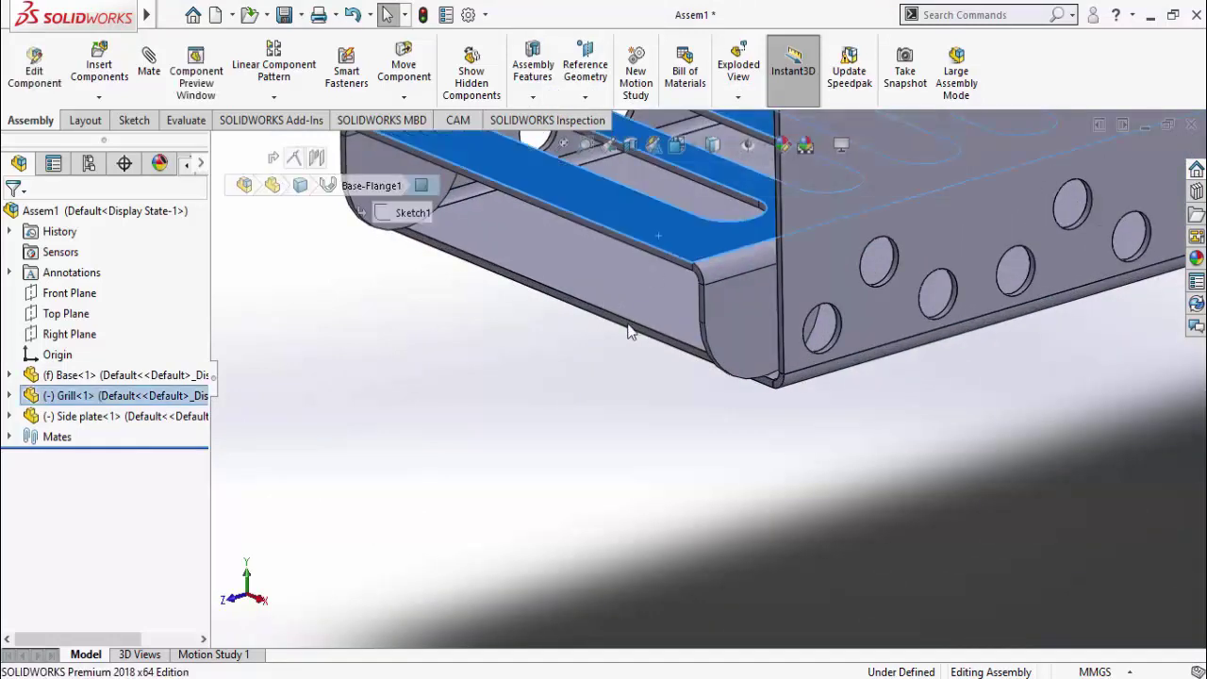
{"action": "left_click", "coordinate": [618, 437]}
{"action": "scroll", "coordinate": [649, 301], "scroll_direction": "down", "scroll_amount": 3}
{"action": "left_click", "coordinate": [647, 397]}
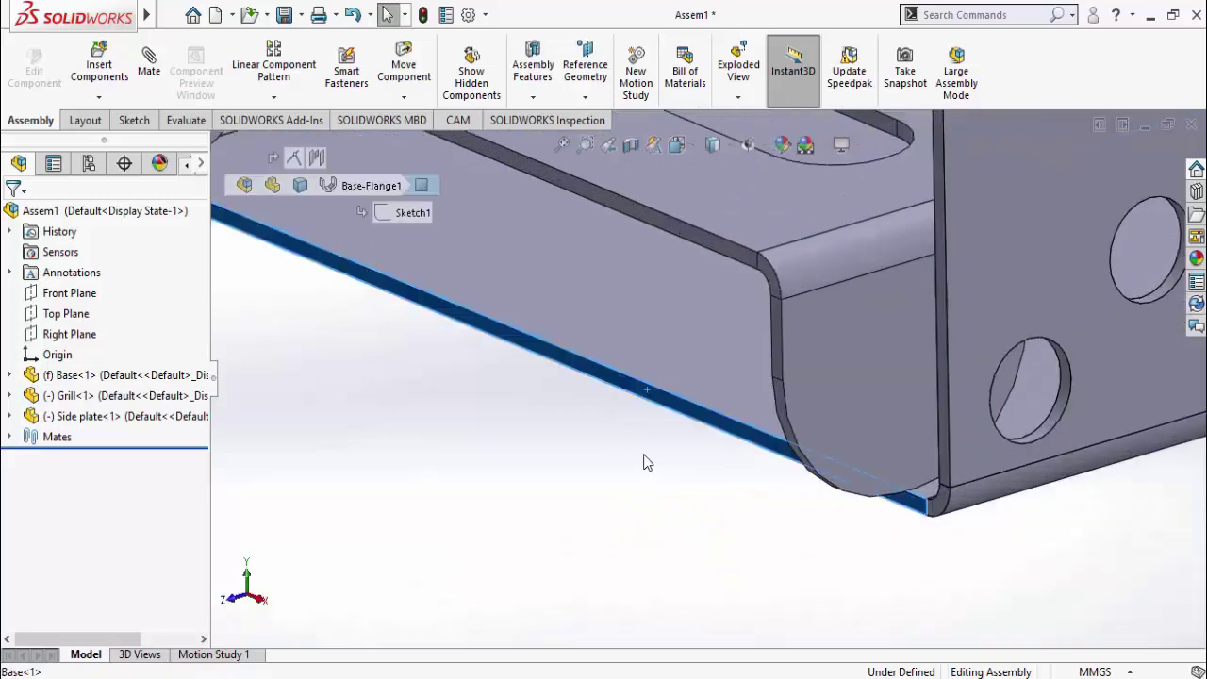
{"action": "scroll", "coordinate": [716, 437], "scroll_direction": "up", "scroll_amount": 5}
{"action": "scroll", "coordinate": [819, 540], "scroll_direction": "down", "scroll_amount": 6}
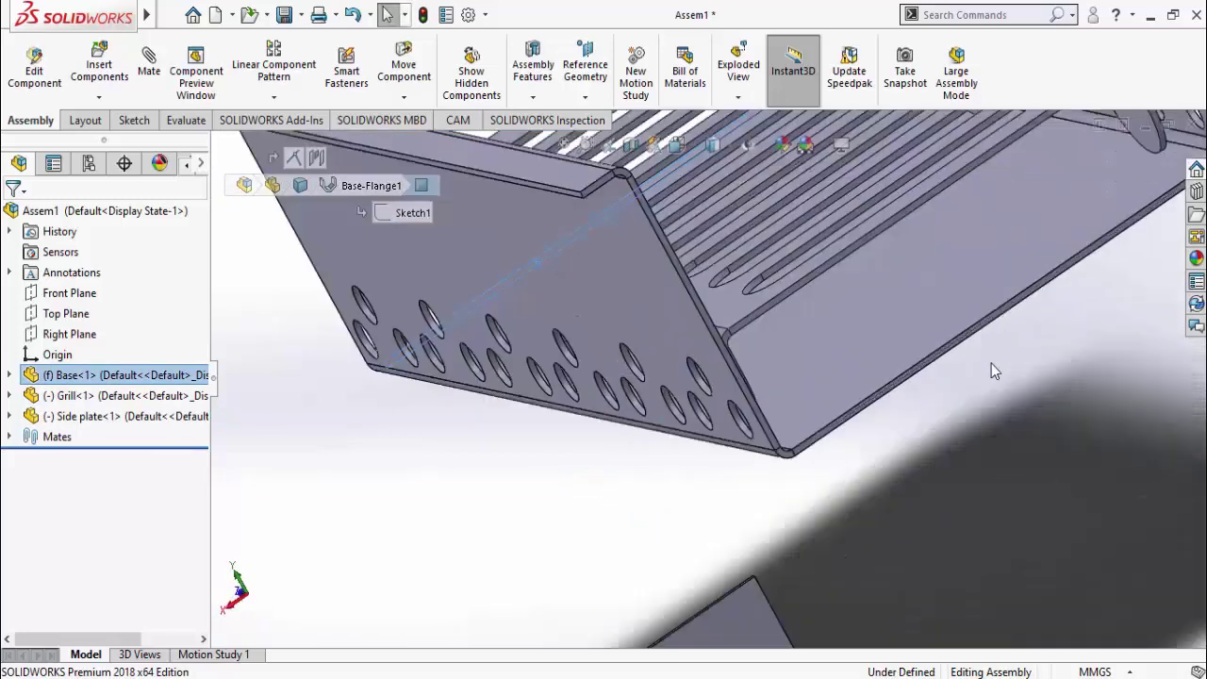
{"action": "left_click", "coordinate": [710, 451]}
{"action": "scroll", "coordinate": [678, 268], "scroll_direction": "up", "scroll_amount": 3}
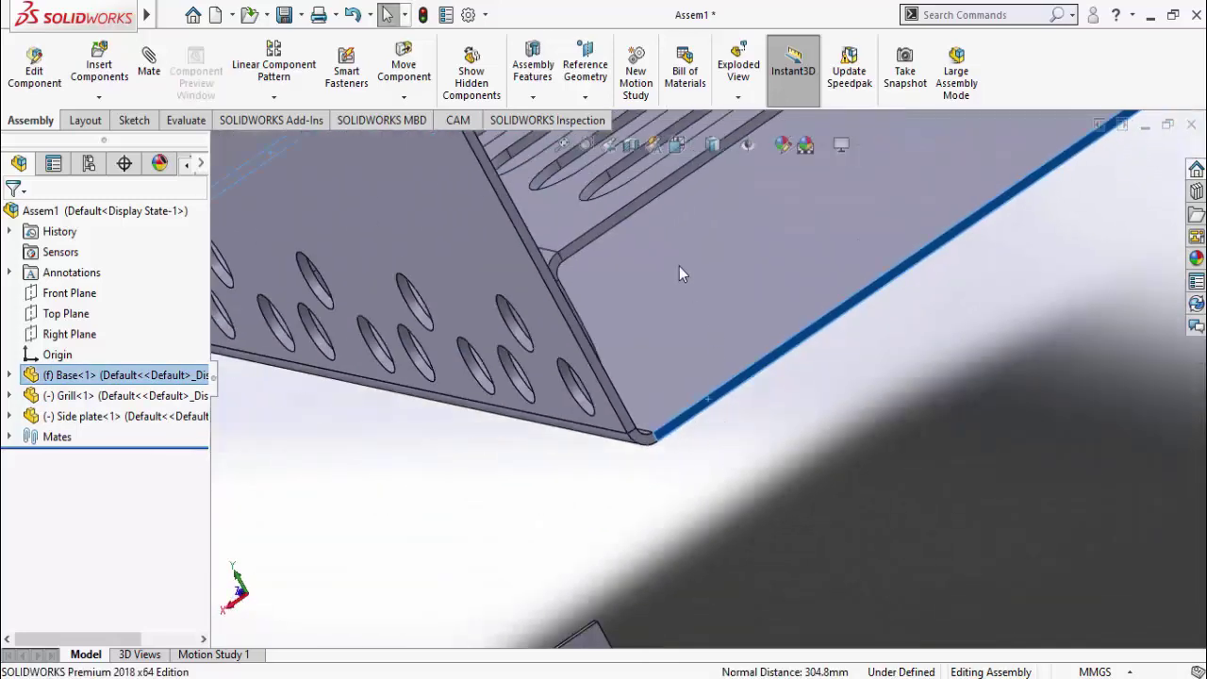
{"action": "scroll", "coordinate": [609, 277], "scroll_direction": "down", "scroll_amount": 4}
{"action": "left_click", "coordinate": [610, 309], "text": "ctrl"}
{"action": "scroll", "coordinate": [687, 403], "scroll_direction": "up", "scroll_amount": 5}
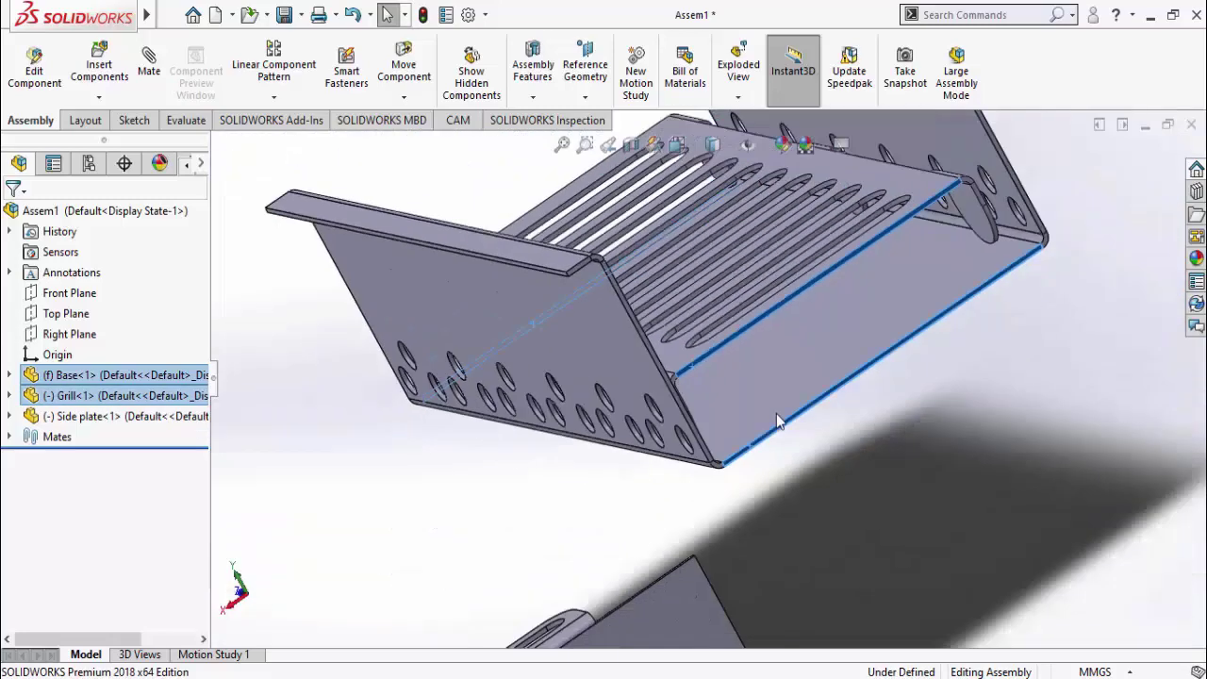
{"action": "scroll", "coordinate": [642, 481], "scroll_direction": "down", "scroll_amount": 5}
{"action": "scroll", "coordinate": [724, 304], "scroll_direction": "down", "scroll_amount": 5}
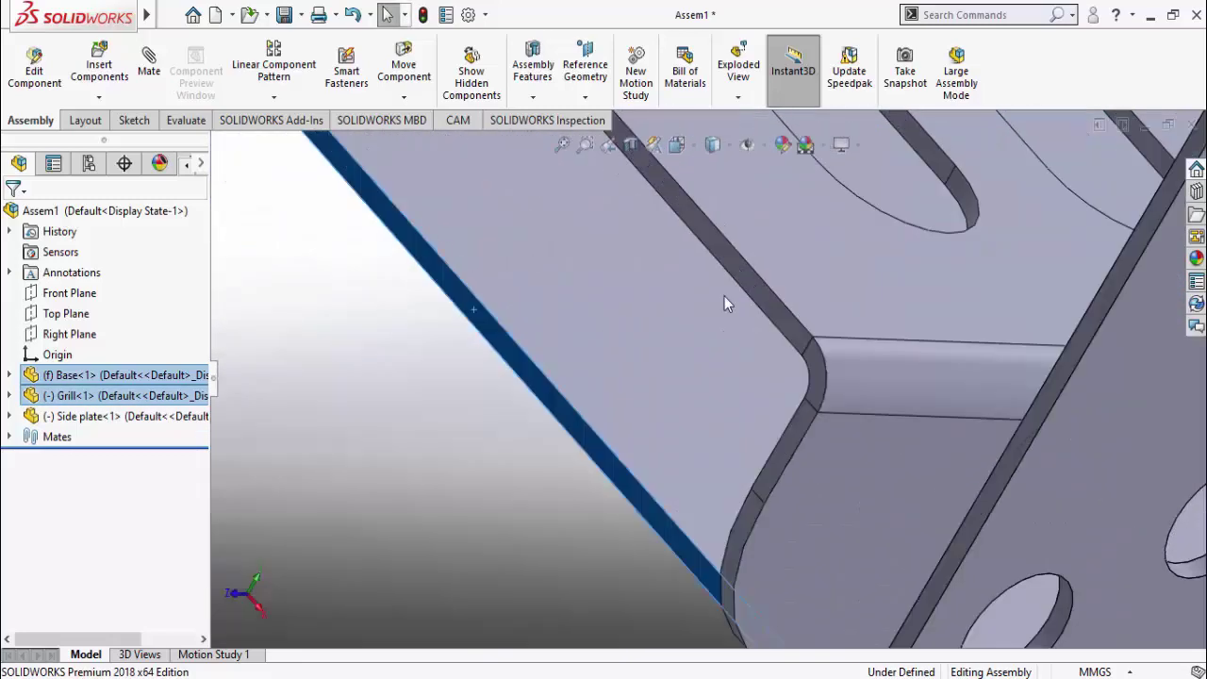
{"action": "left_click", "coordinate": [754, 285], "text": "ctrl"}
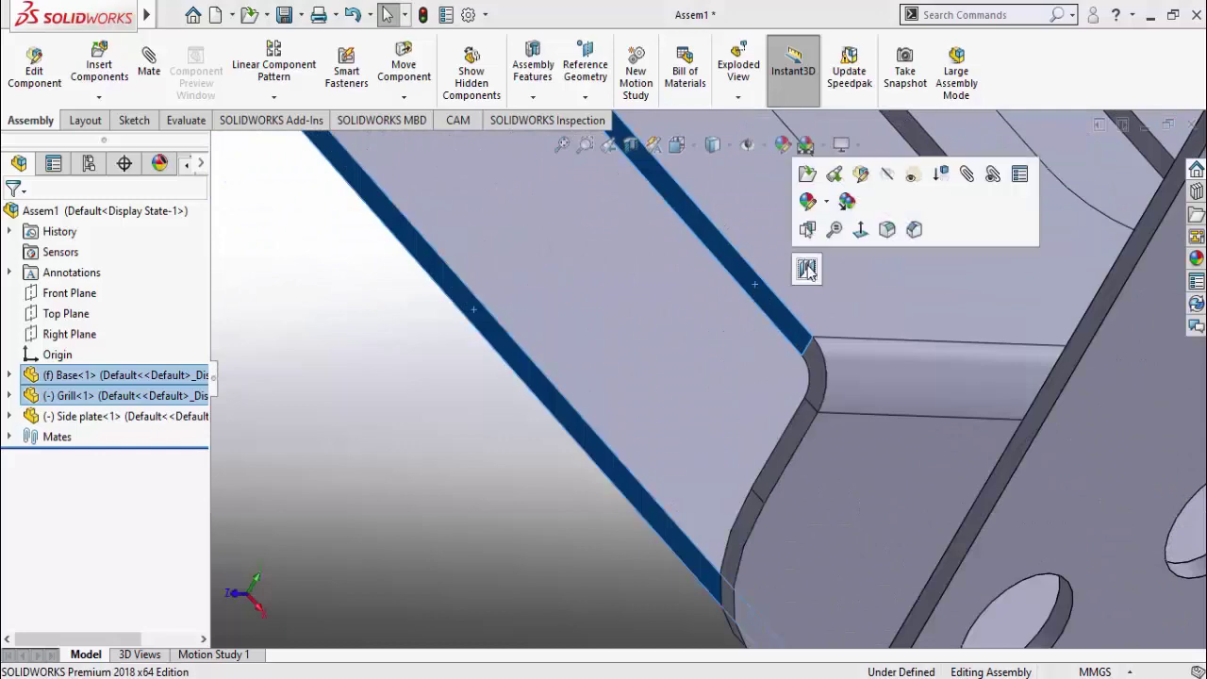
{"action": "left_click", "coordinate": [806, 270]}
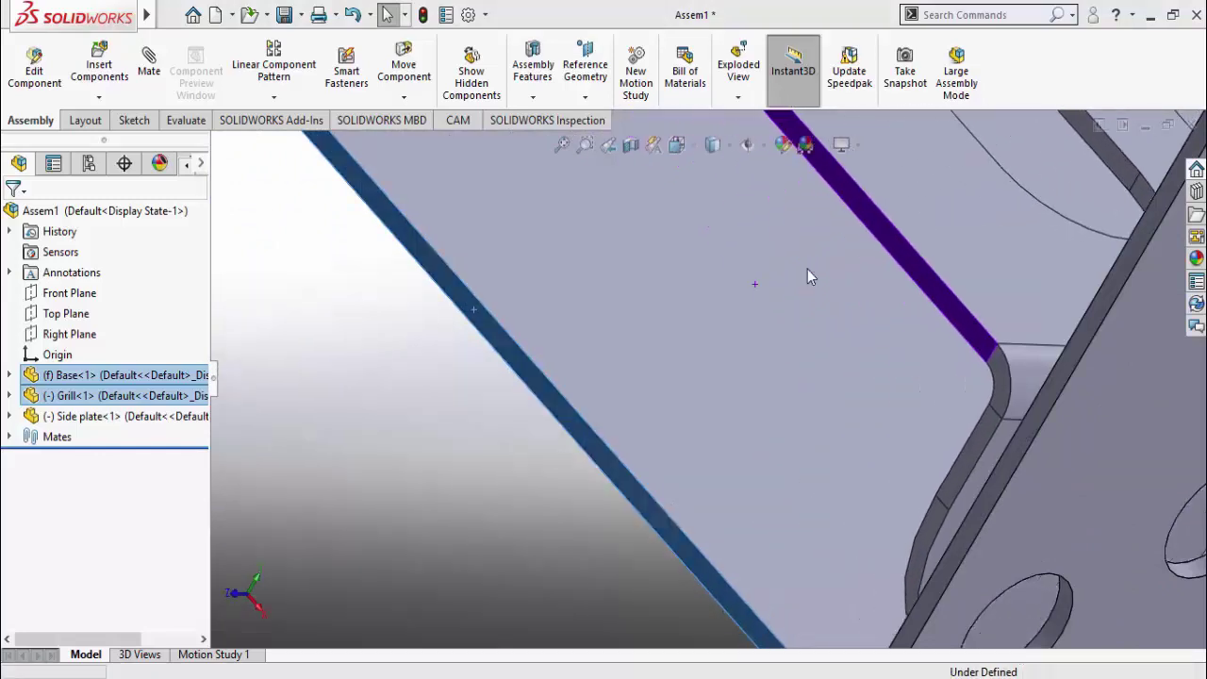
{"action": "scroll", "coordinate": [804, 332], "scroll_direction": "up", "scroll_amount": 5}
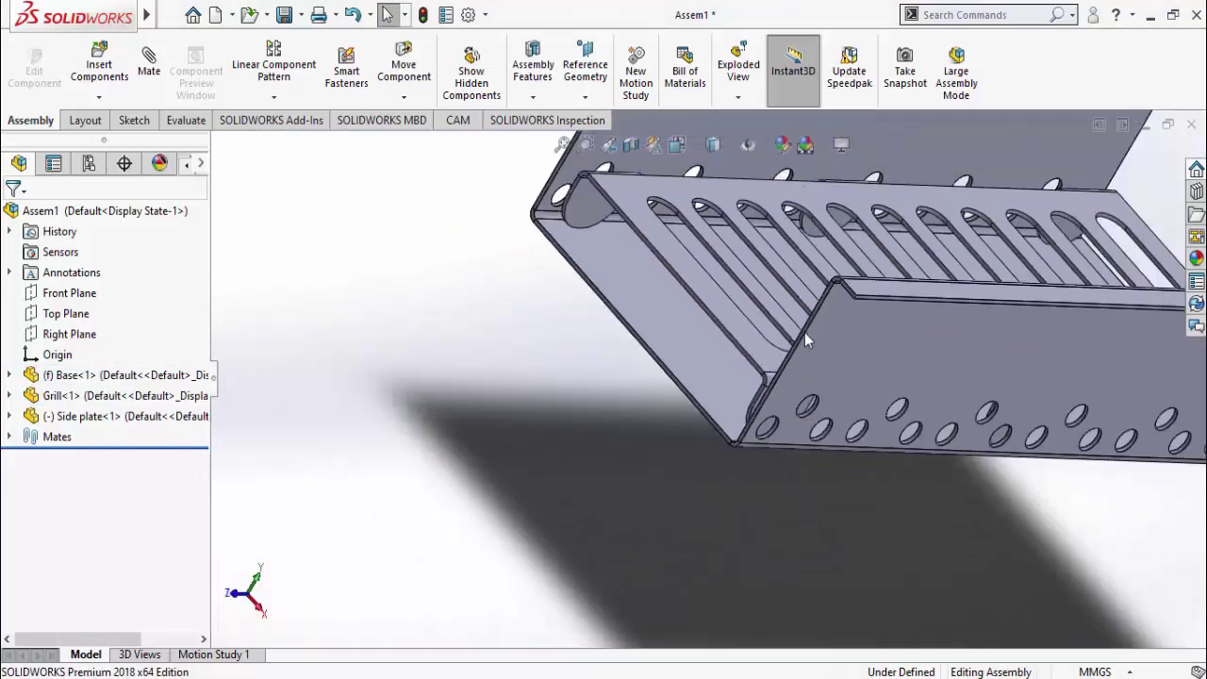
Move the Side plate to the opposite open end of the Base and mate its large tab-side face coincident with the side wall's end face
{"action": "middle_click_drag", "start_coordinate": [761, 354], "coordinate": [978, 514]}
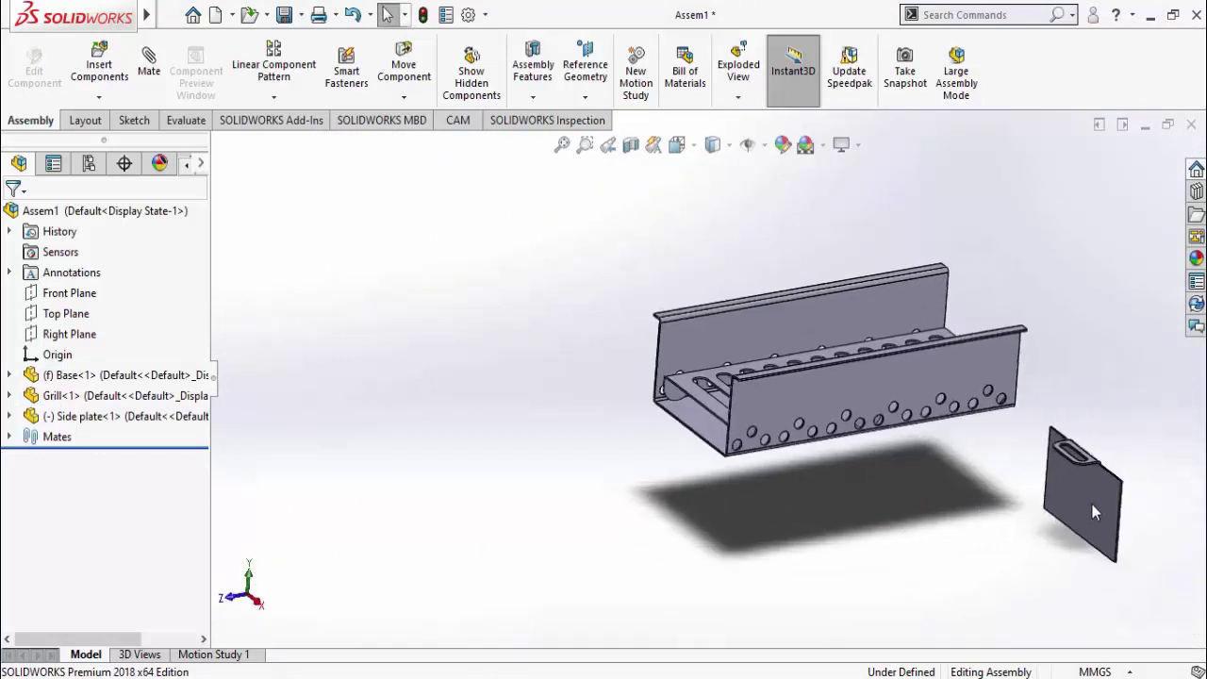
{"action": "left_click_drag", "start_coordinate": [1093, 511], "coordinate": [379, 419]}
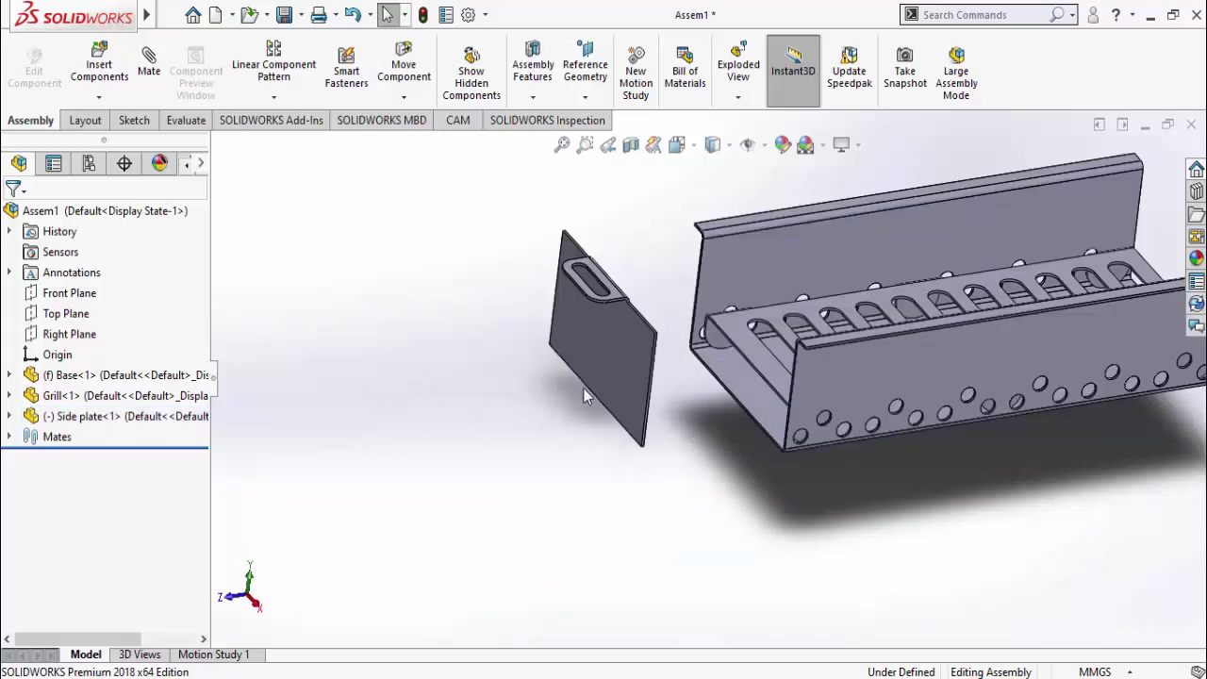
{"action": "left_click", "coordinate": [602, 356]}
{"action": "scroll", "coordinate": [759, 395], "scroll_direction": "down", "scroll_amount": 10}
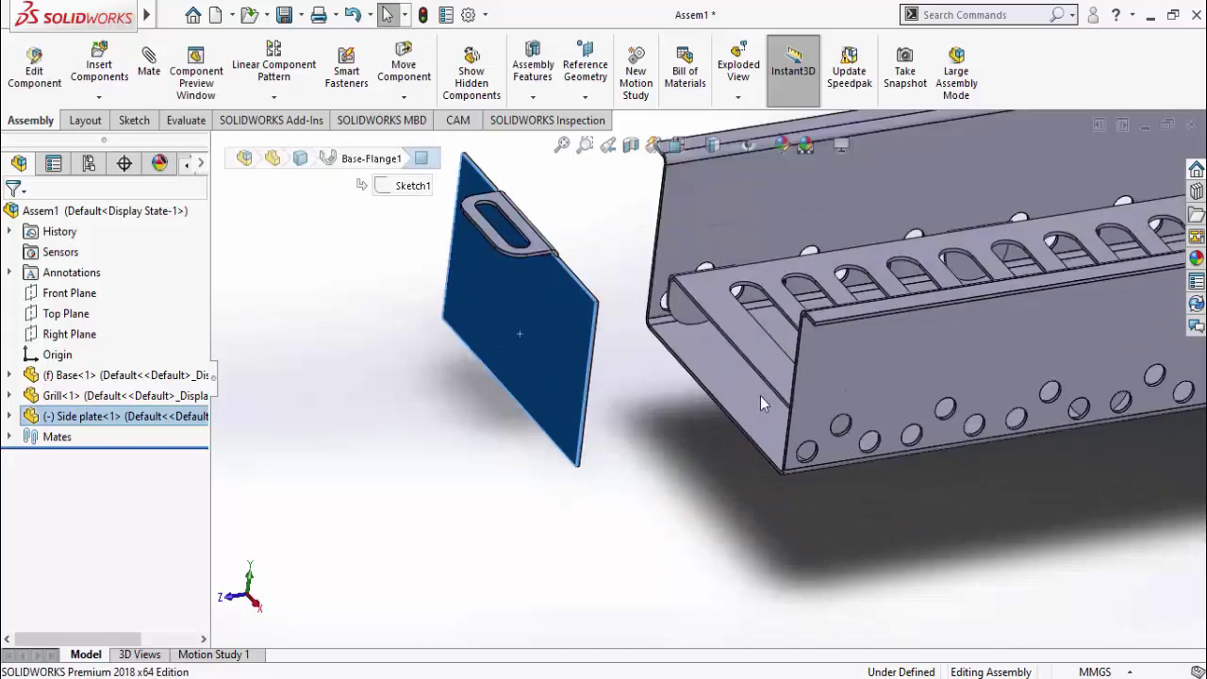
{"action": "left_click", "coordinate": [764, 551], "text": "ctrl"}
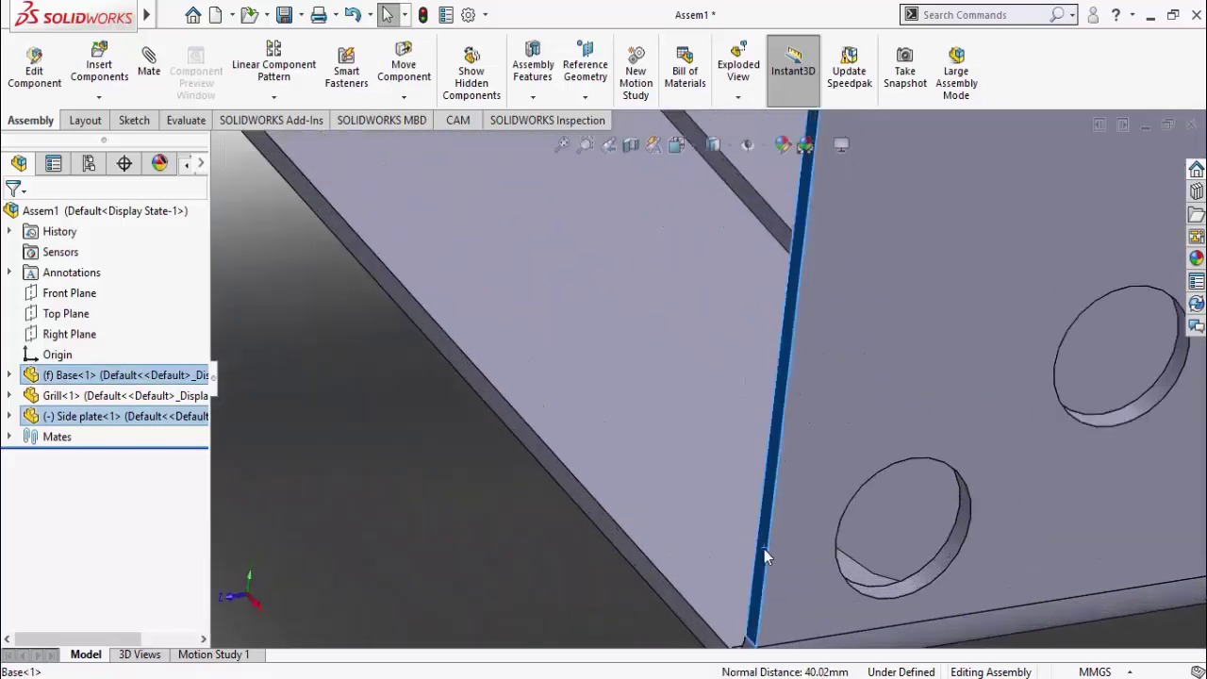
{"action": "scroll", "coordinate": [797, 494], "scroll_direction": "up", "scroll_amount": 10}
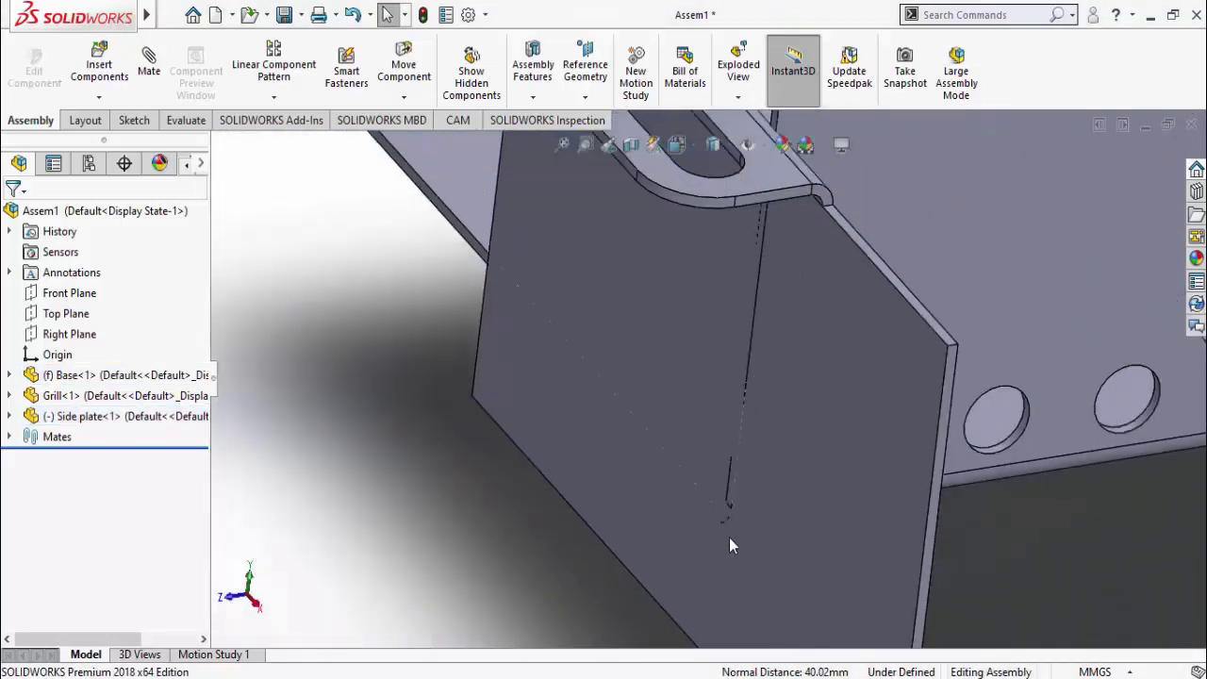
{"action": "left_click", "coordinate": [730, 541]}
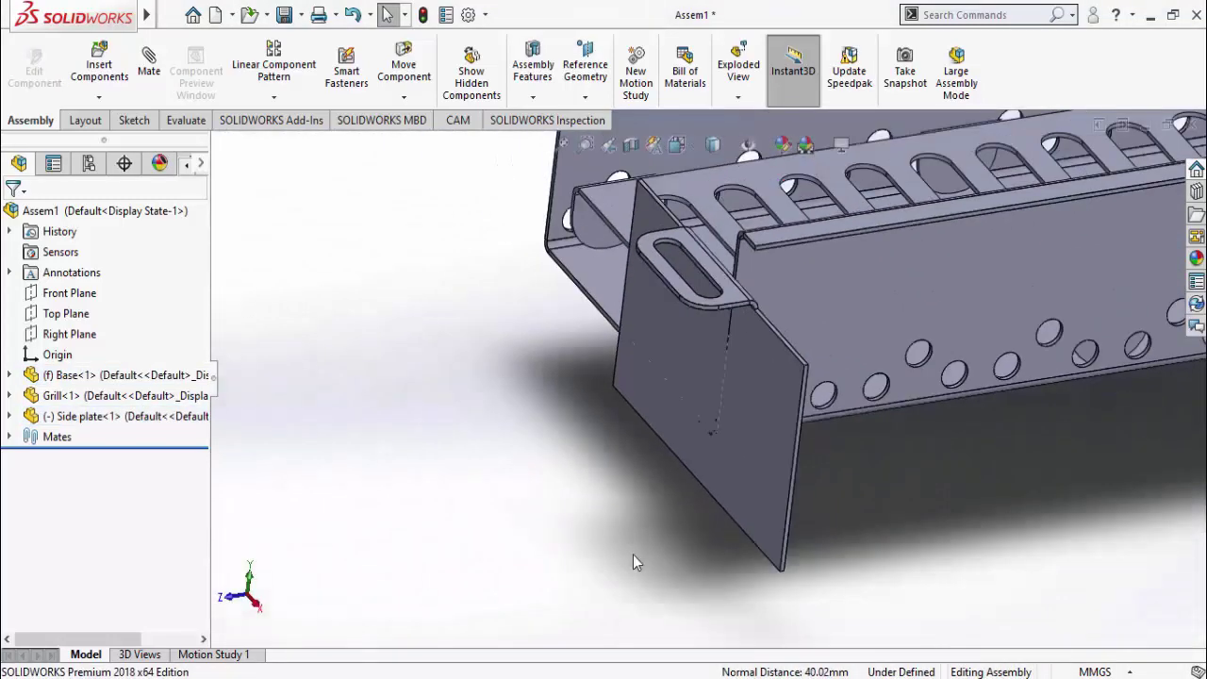
Add a coincident mate between the Side plate's narrow side face and the inner face of the Base's side wall
{"action": "scroll", "coordinate": [793, 386], "scroll_direction": "down", "scroll_amount": 5}
{"action": "left_click", "coordinate": [812, 403]}
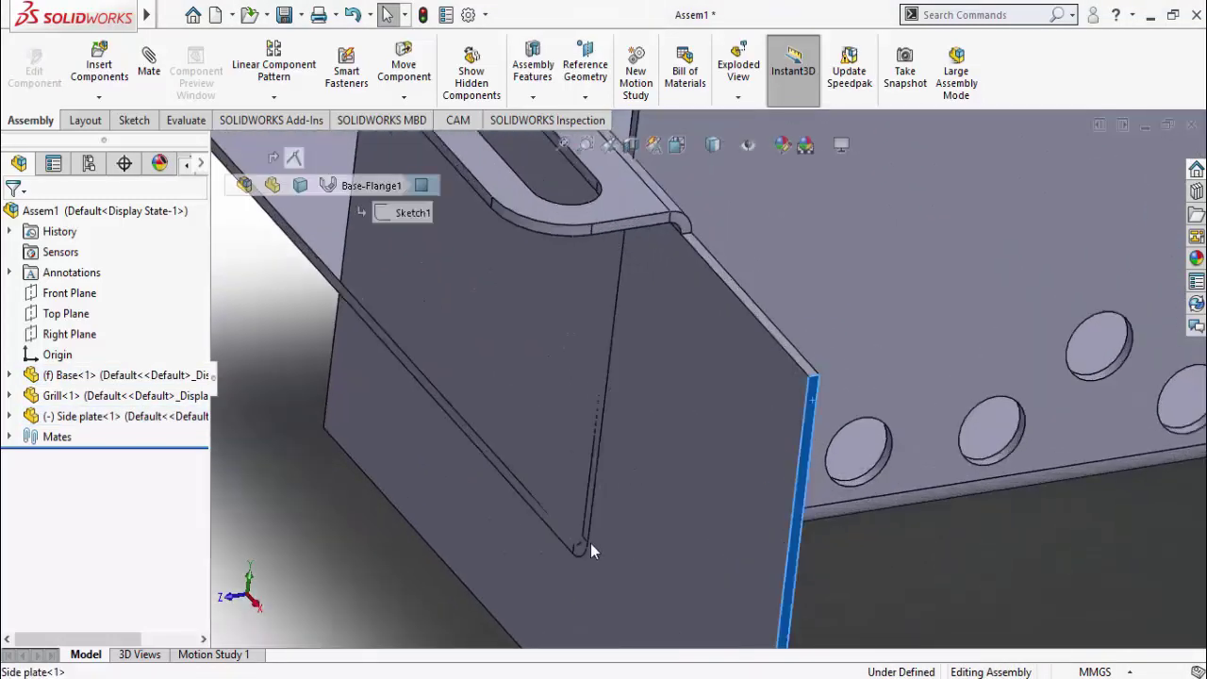
{"action": "scroll", "coordinate": [667, 375], "scroll_direction": "up", "scroll_amount": 5}
{"action": "middle_click_drag", "start_coordinate": [659, 365], "coordinate": [766, 497]}
{"action": "left_click", "coordinate": [726, 276], "text": "ctrl"}
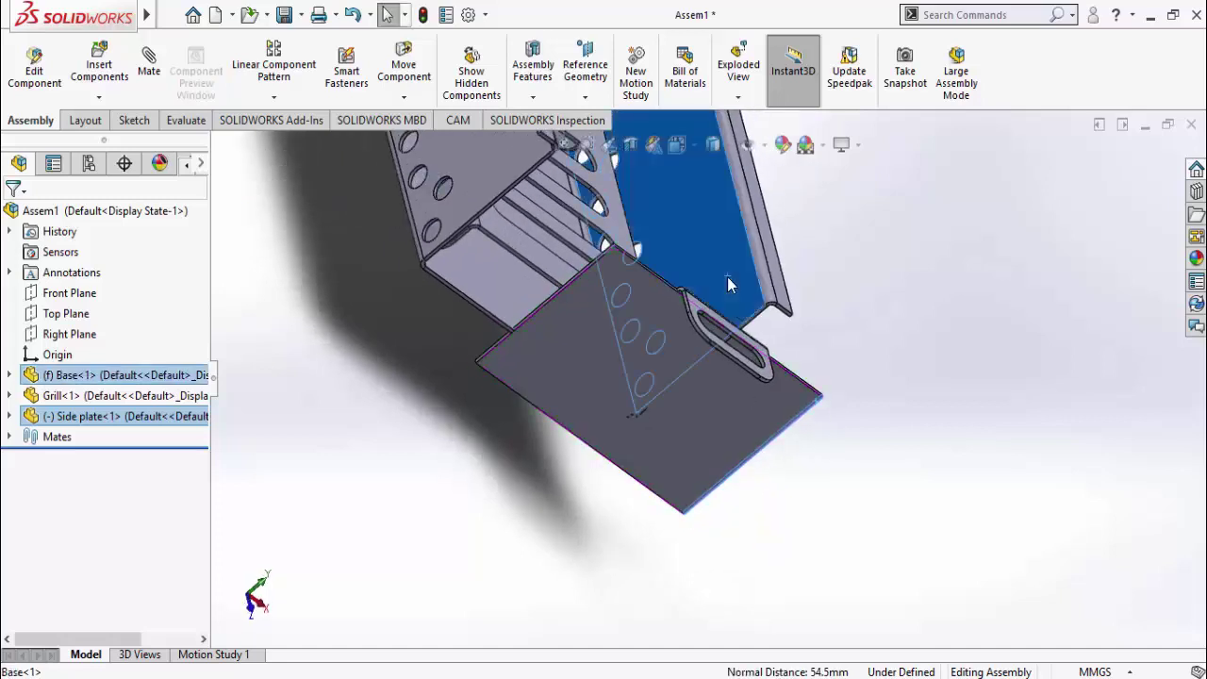
{"action": "left_click", "coordinate": [773, 256]}
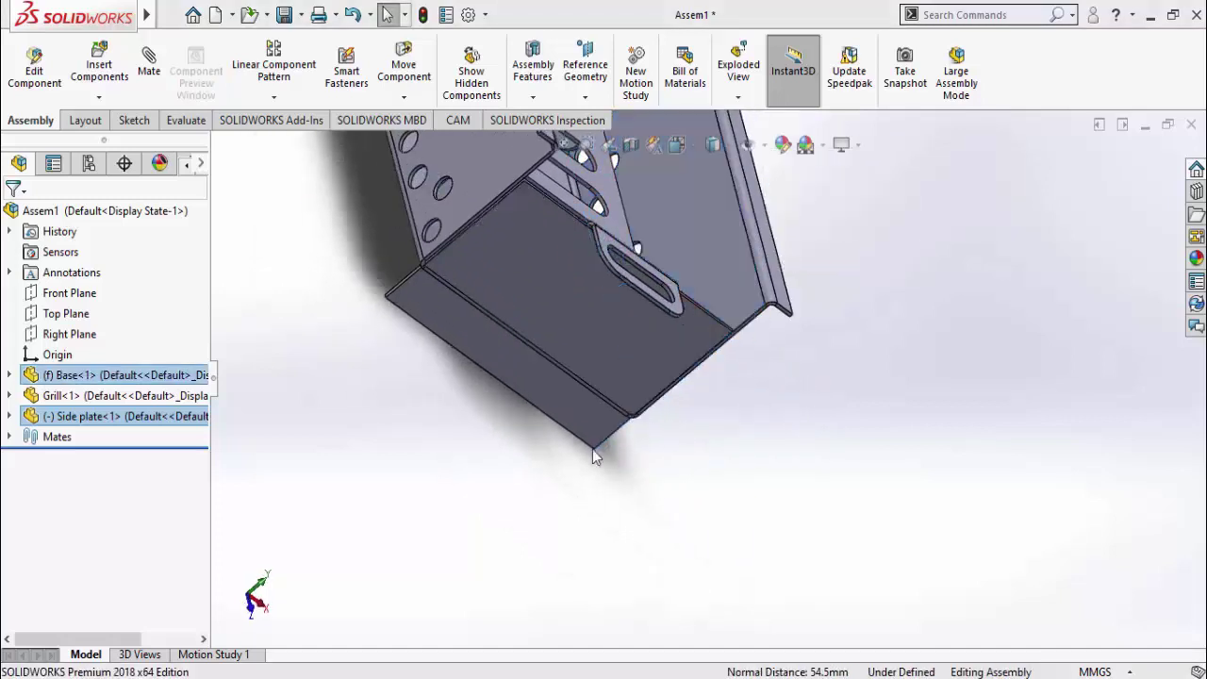
Add a coincident mate between the Base's floor face and the Side plate's narrow bottom face
{"action": "middle_click_drag", "start_coordinate": [590, 527], "coordinate": [474, 403]}
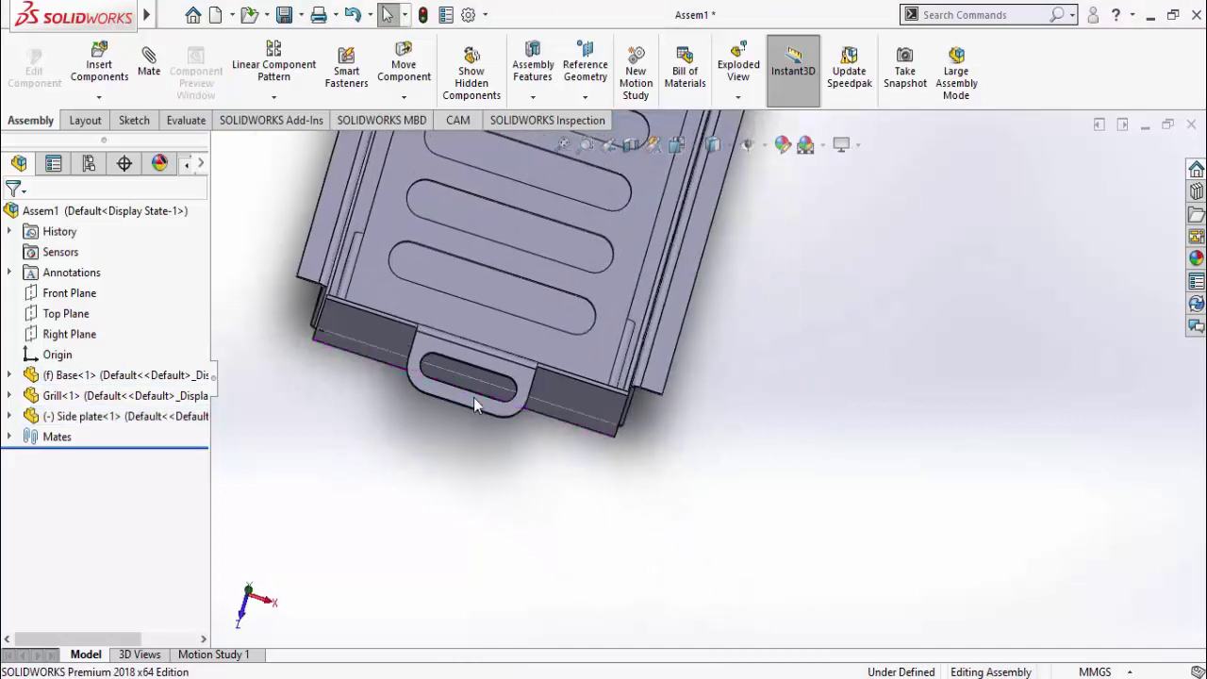
{"action": "left_click", "coordinate": [488, 294]}
{"action": "middle_click_drag", "start_coordinate": [458, 471], "coordinate": [524, 202]}
{"action": "scroll", "coordinate": [314, 569], "scroll_direction": "down", "scroll_amount": 8}
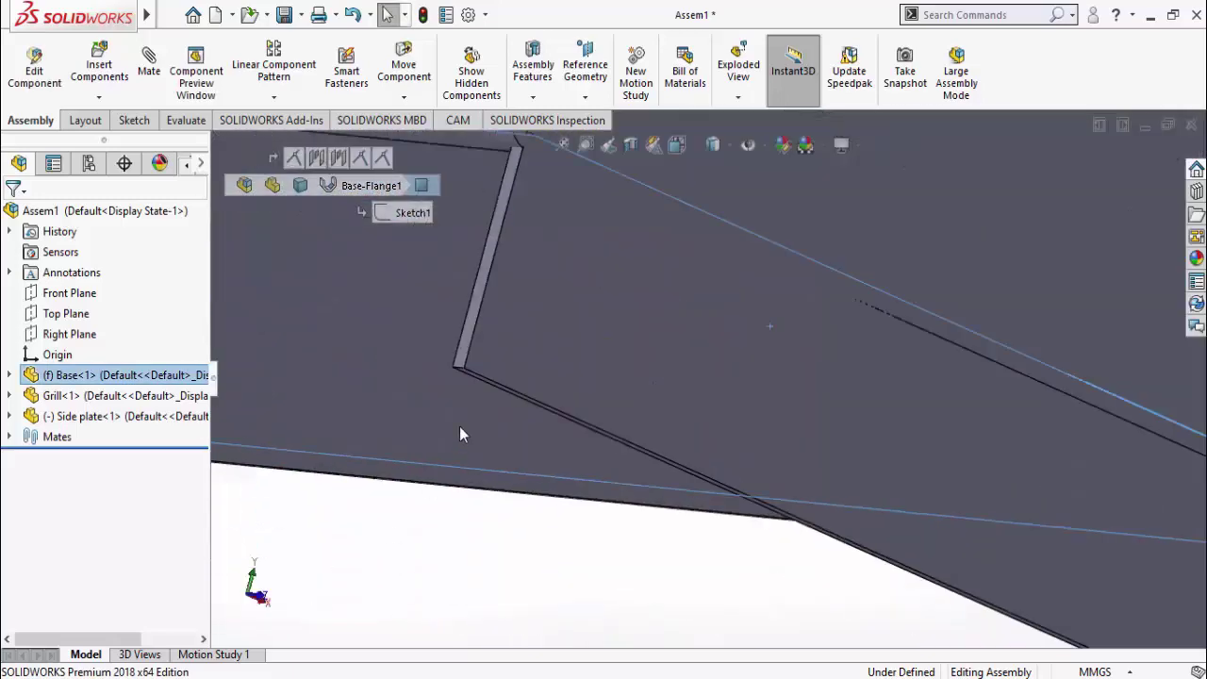
{"action": "left_click", "coordinate": [560, 379], "text": "ctrl"}
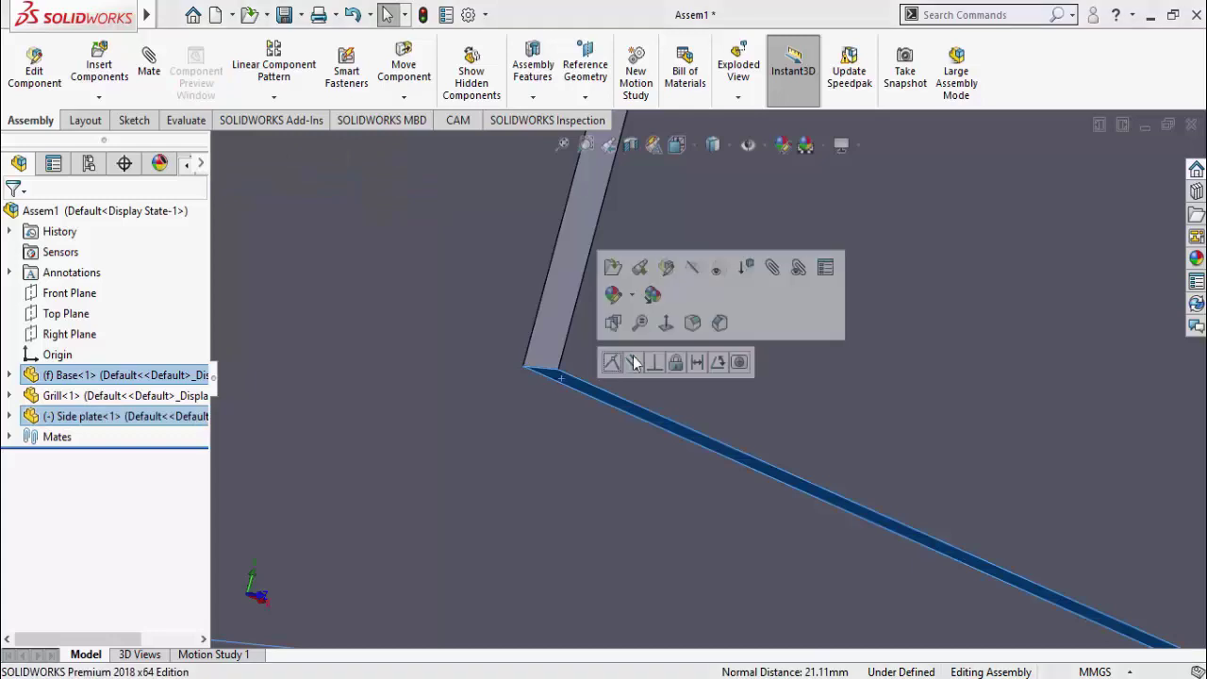
{"action": "left_click", "coordinate": [611, 363]}
{"action": "scroll", "coordinate": [733, 392], "scroll_direction": "up", "scroll_amount": 10}
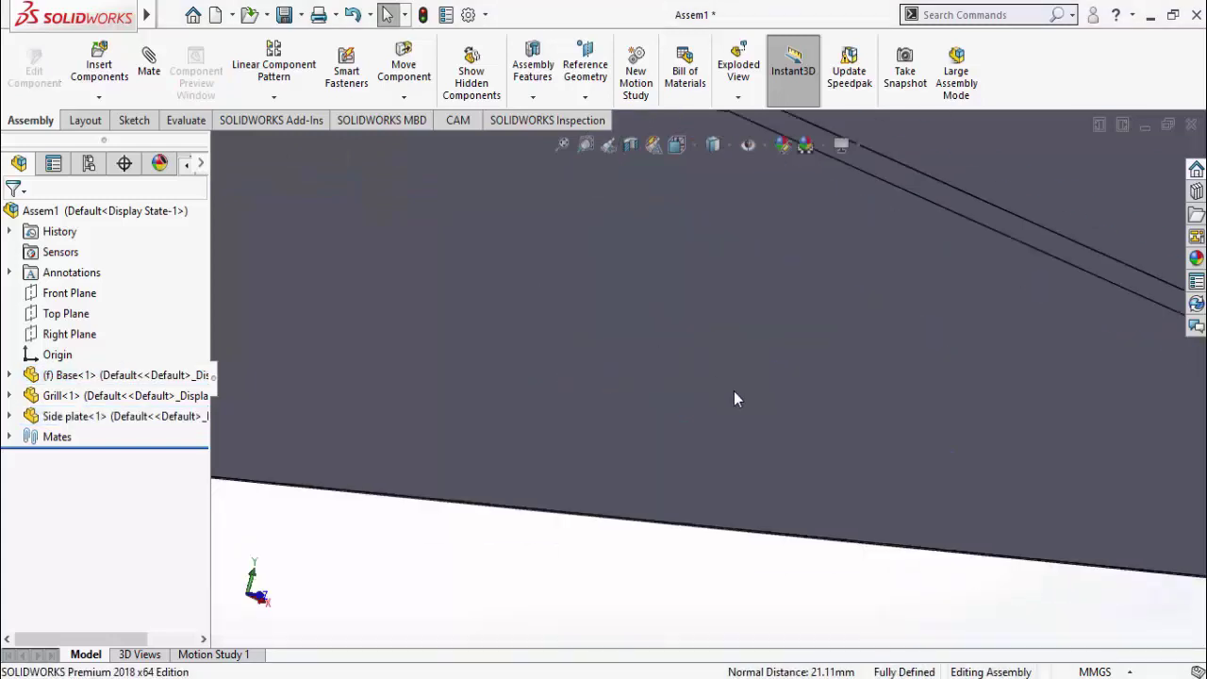
Set up a Mirror Components operation for the Side plate, using the Base part's Front Plane as the mirror plane
{"action": "middle_click_drag", "start_coordinate": [733, 391], "coordinate": [603, 349]}
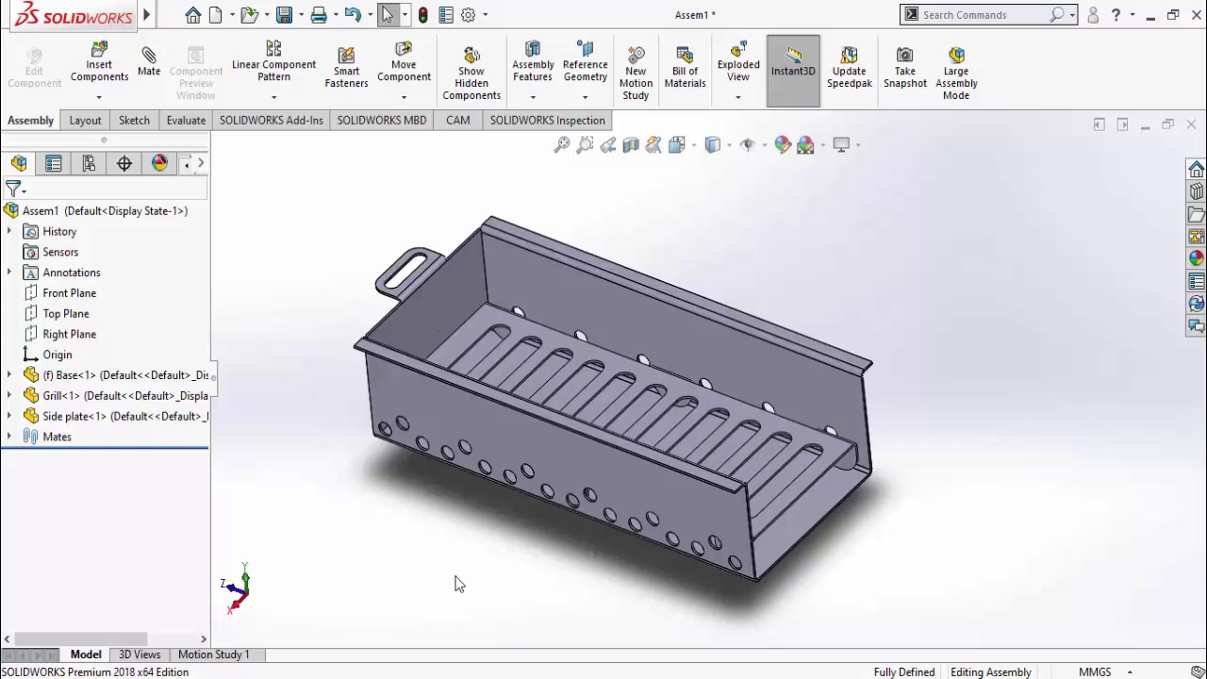
{"action": "middle_click_drag", "start_coordinate": [455, 576], "coordinate": [503, 539]}
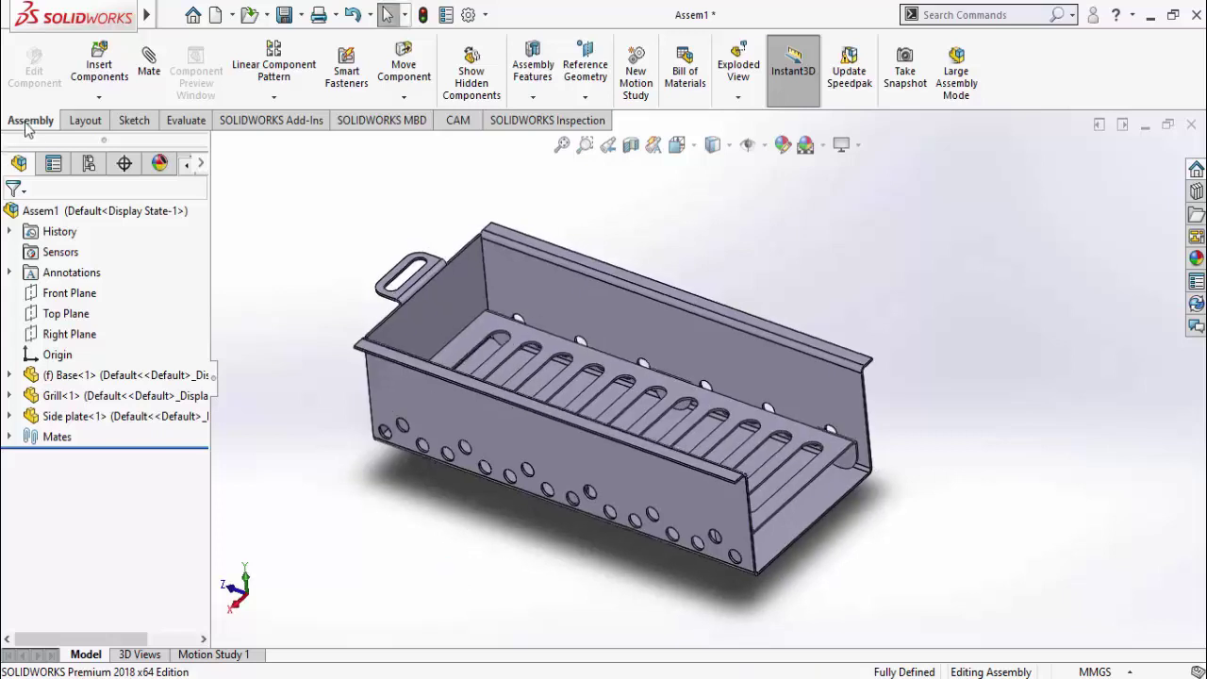
{"action": "left_click", "coordinate": [275, 99]}
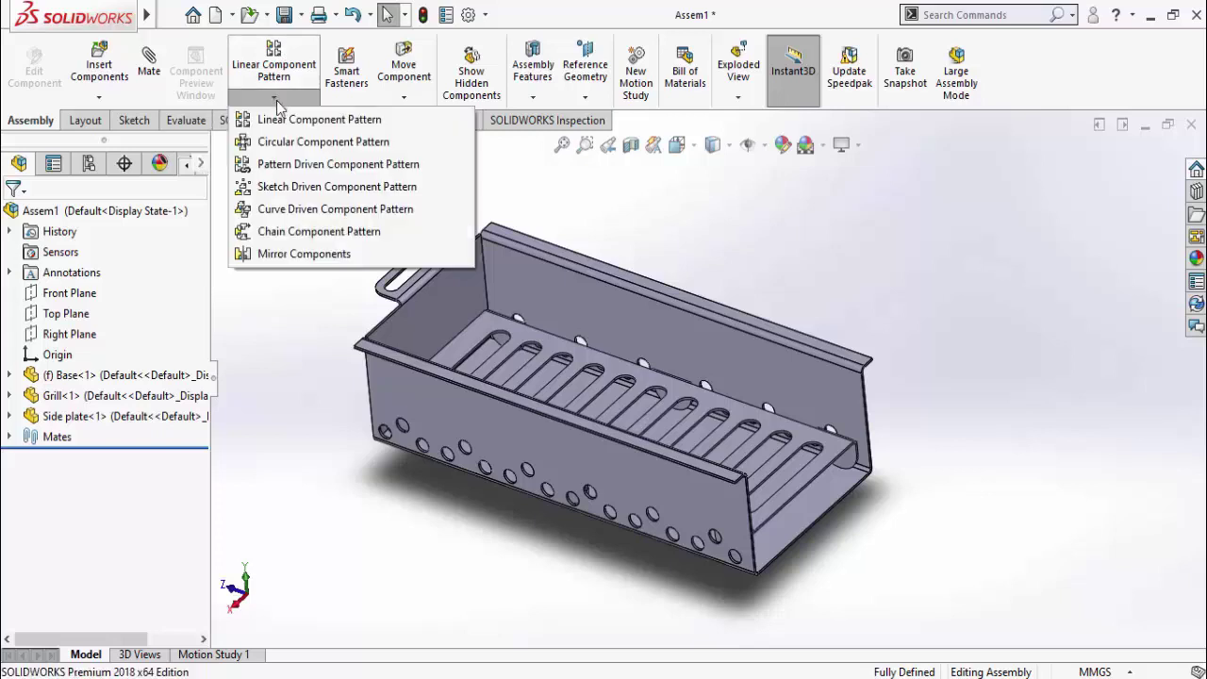
{"action": "left_click", "coordinate": [294, 254]}
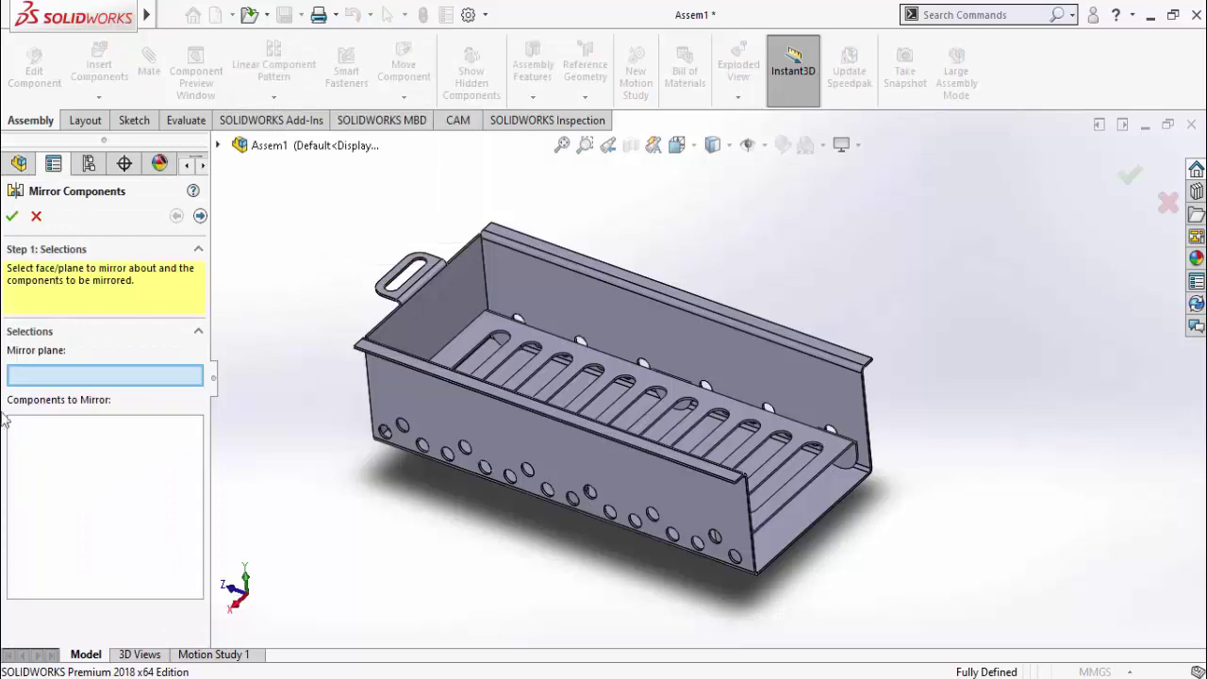
{"action": "key", "text": "f"}
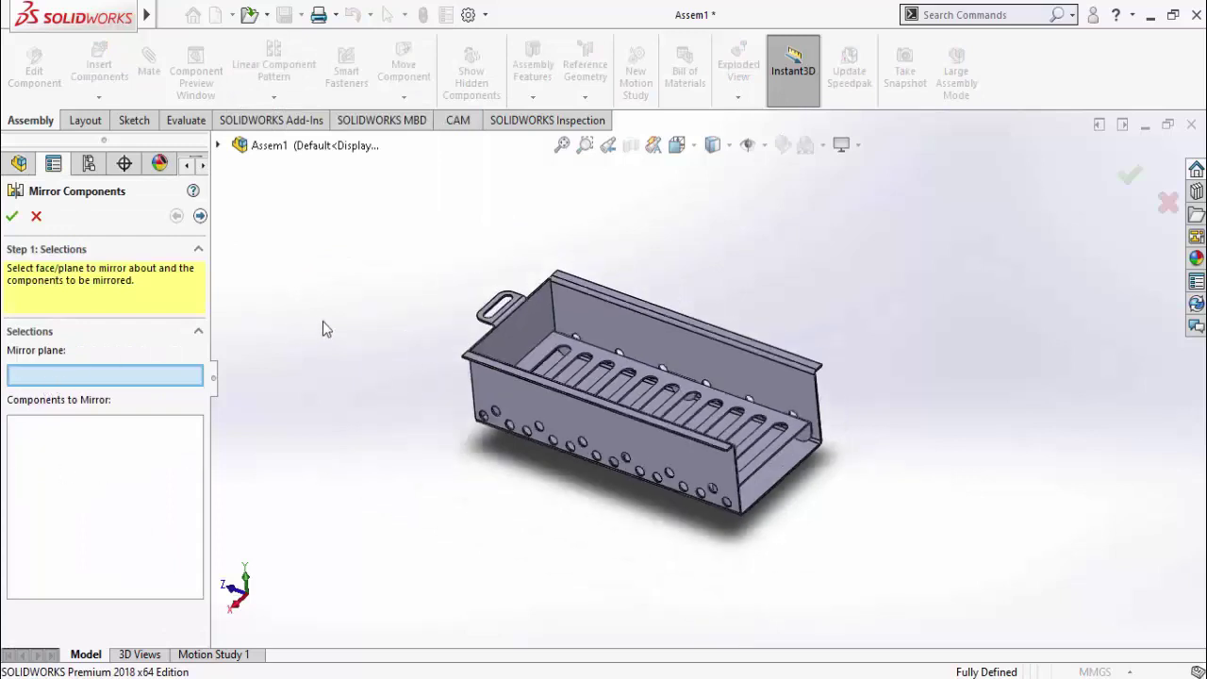
{"action": "left_click", "coordinate": [219, 146]}
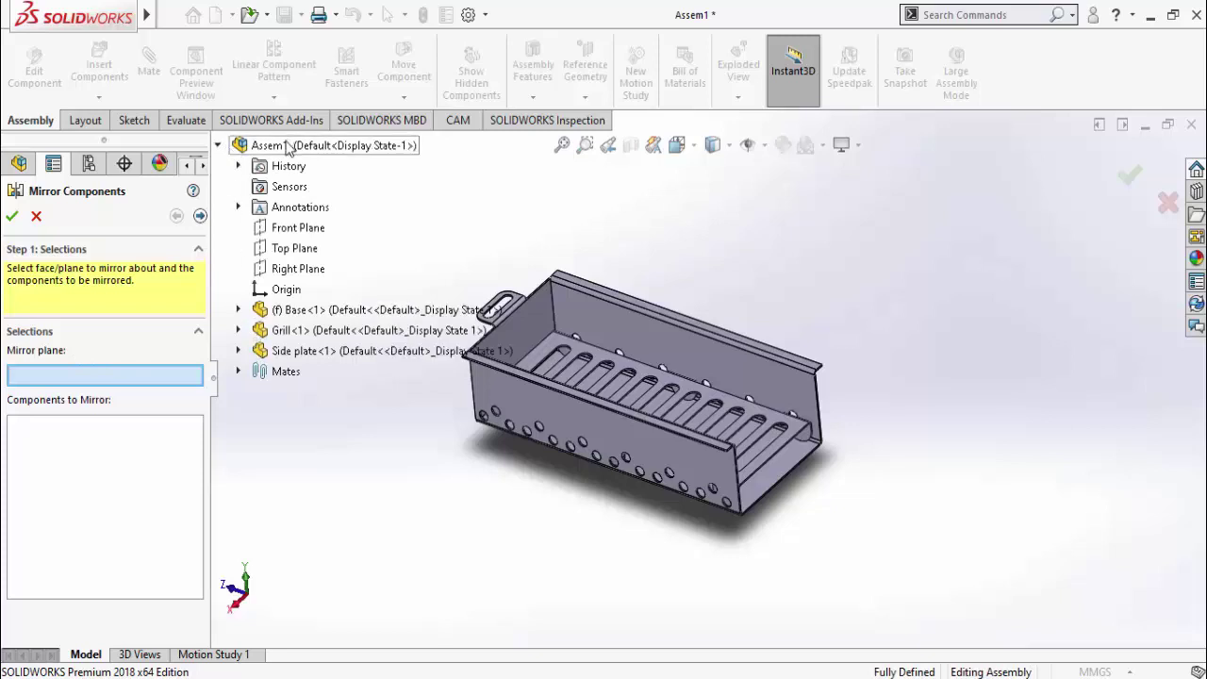
{"action": "left_click", "coordinate": [238, 313]}
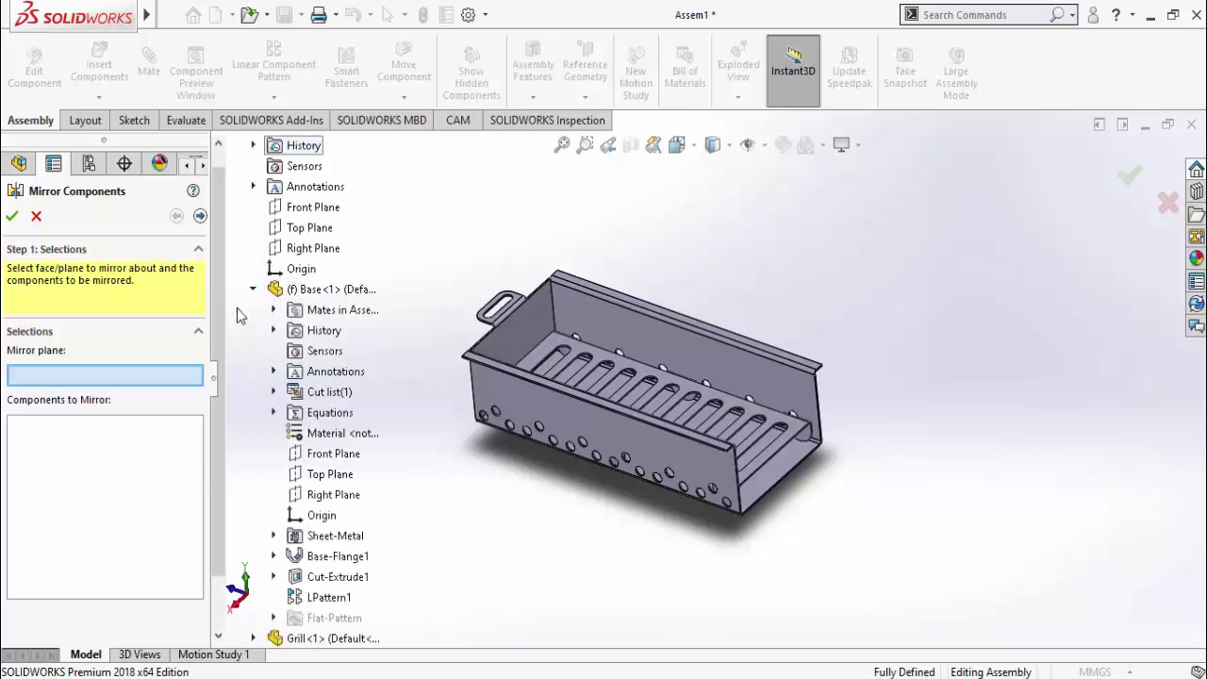
{"action": "left_click", "coordinate": [314, 459]}
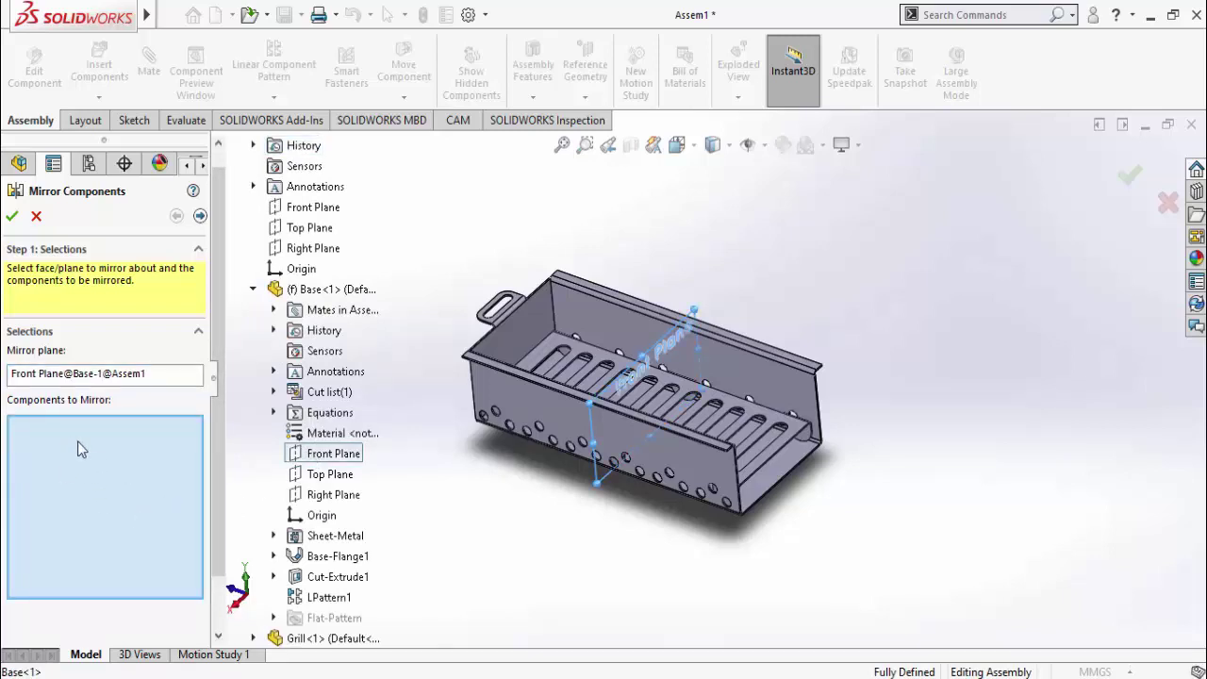
{"action": "left_click", "coordinate": [521, 330]}
{"action": "scroll", "coordinate": [707, 377], "scroll_direction": "down", "scroll_amount": 3}
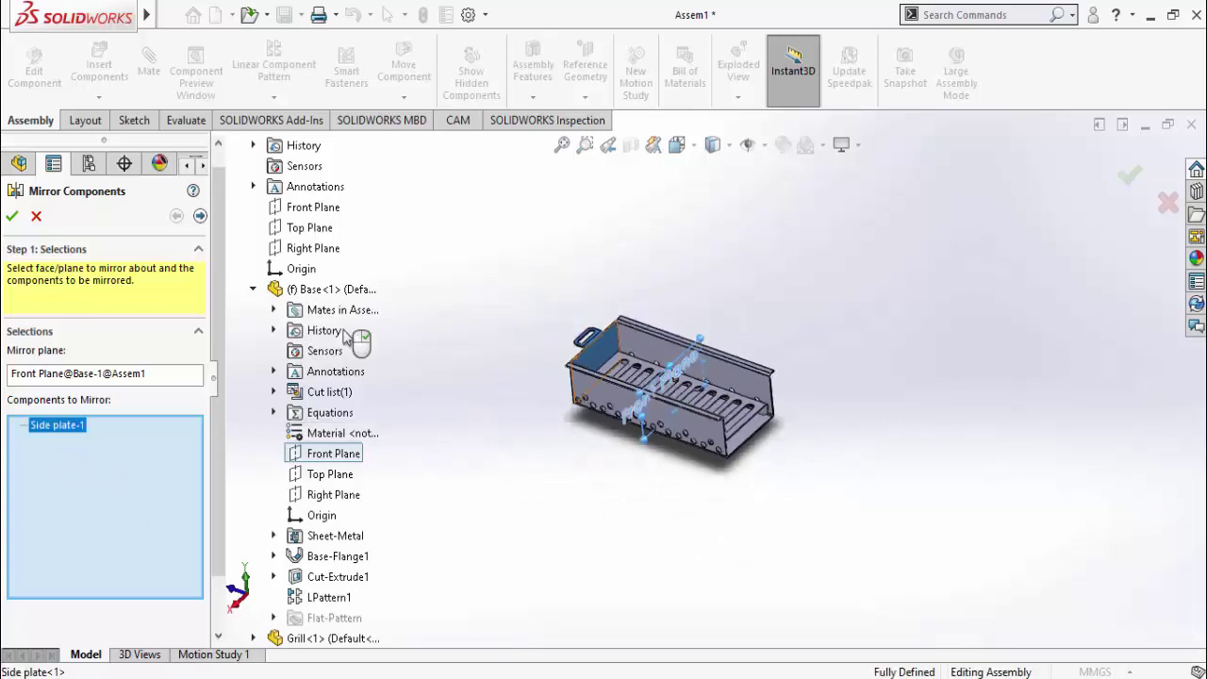
Compare the reorientation options for the mirrored Side plate, keep orientation 2 of 4, and complete the mirror
{"action": "left_click", "coordinate": [201, 217]}
{"action": "scroll", "coordinate": [760, 479], "scroll_direction": "up", "scroll_amount": 3}
{"action": "middle_click_drag", "start_coordinate": [638, 564], "coordinate": [647, 596]}
{"action": "scroll", "coordinate": [193, 380], "scroll_direction": "down", "scroll_amount": 3}
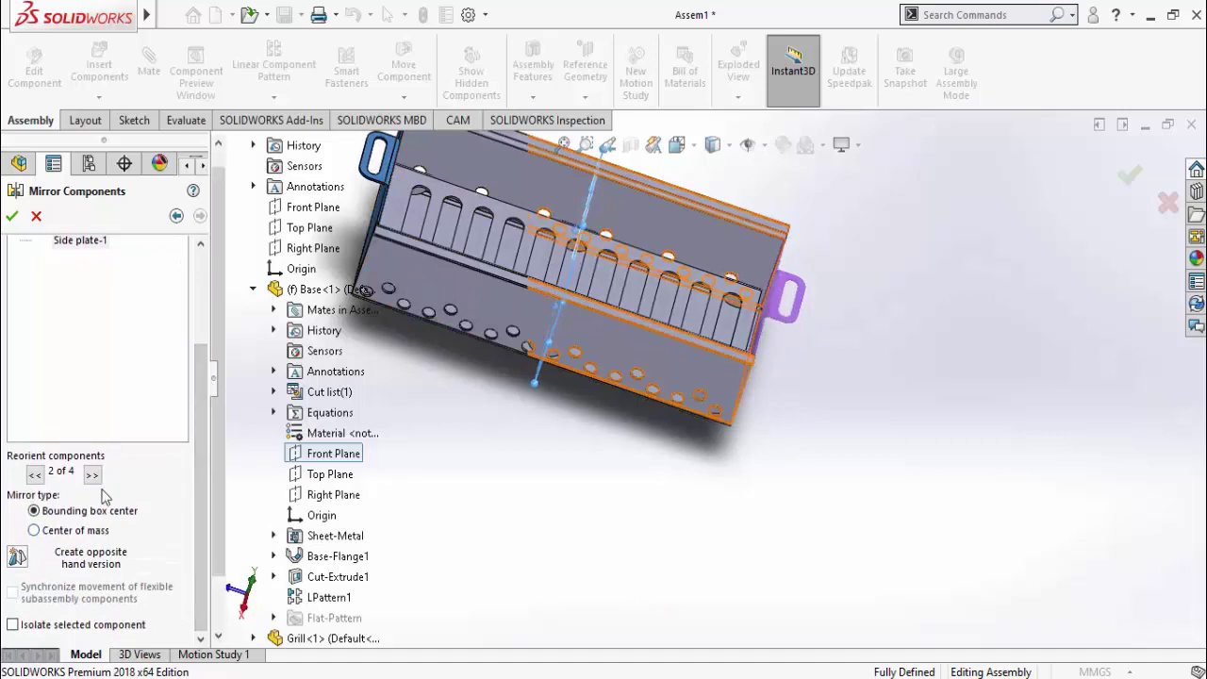
{"action": "scroll", "coordinate": [827, 598], "scroll_direction": "down", "scroll_amount": 3}
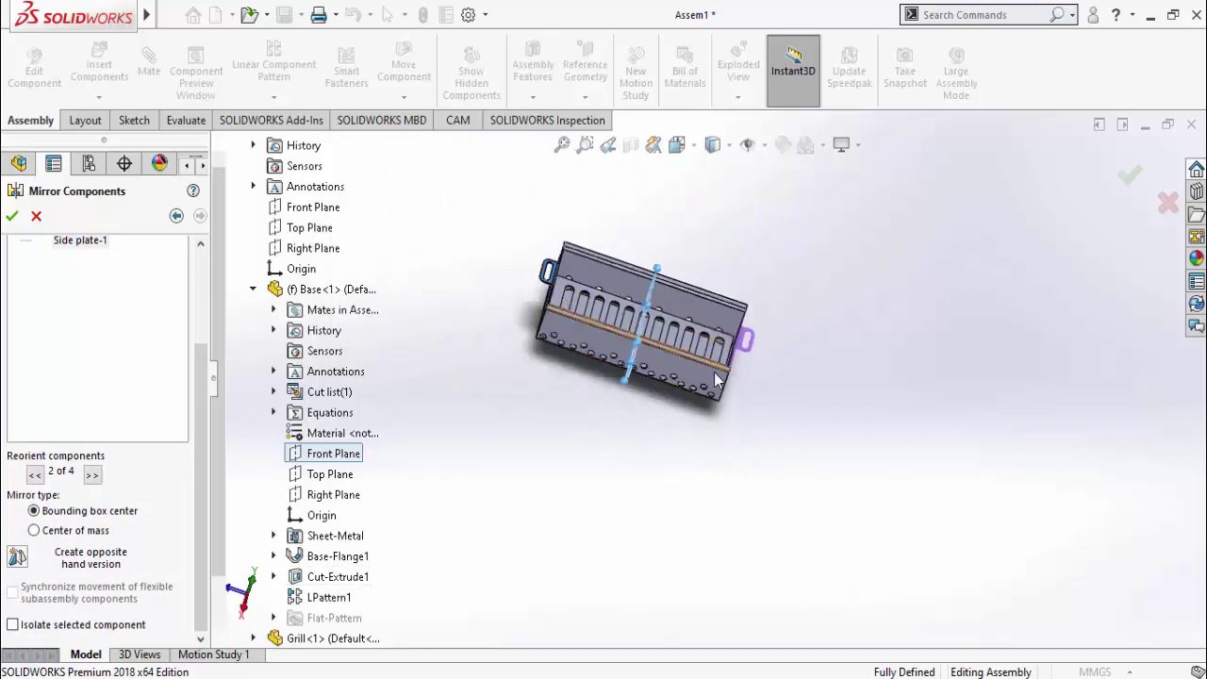
{"action": "scroll", "coordinate": [715, 378], "scroll_direction": "up", "scroll_amount": 5}
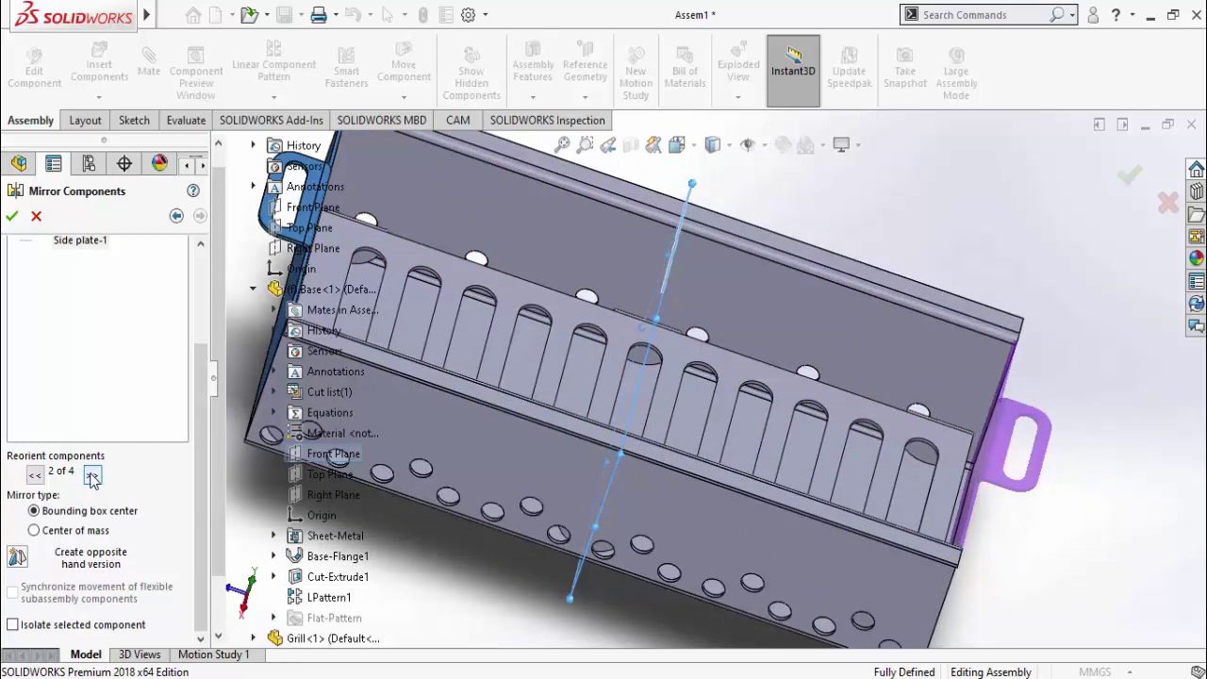
{"action": "left_click", "coordinate": [91, 476]}
{"action": "left_click", "coordinate": [91, 476]}
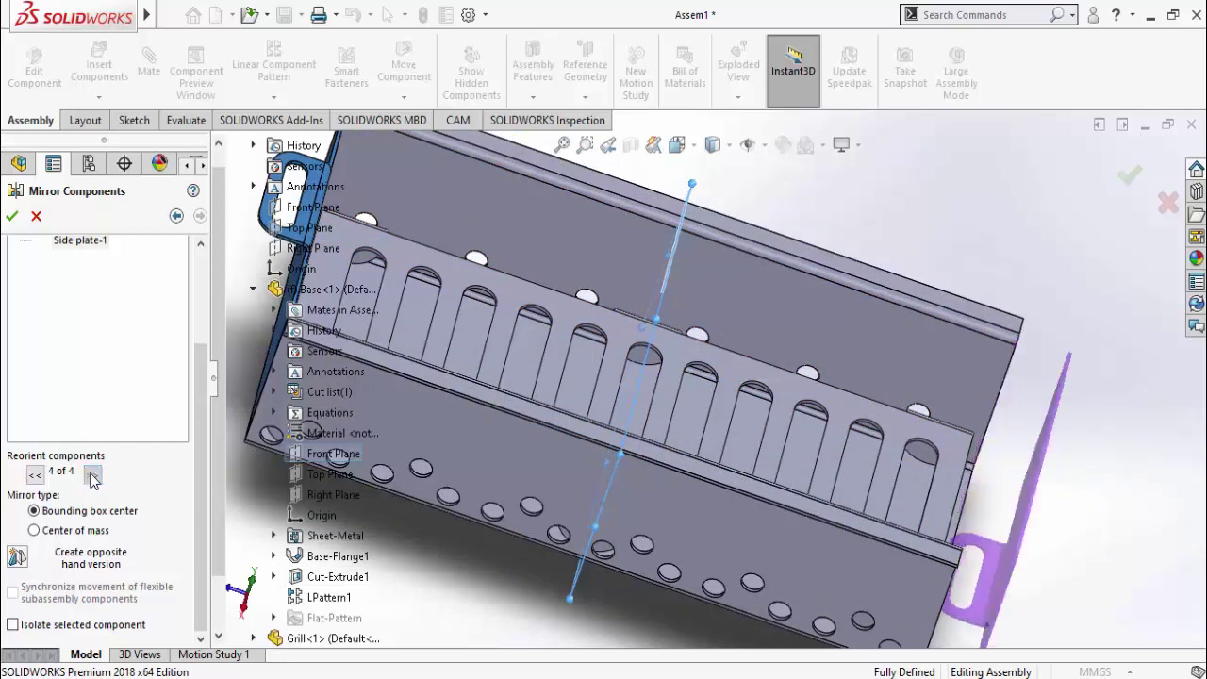
{"action": "left_click", "coordinate": [35, 476]}
{"action": "left_click", "coordinate": [35, 476]}
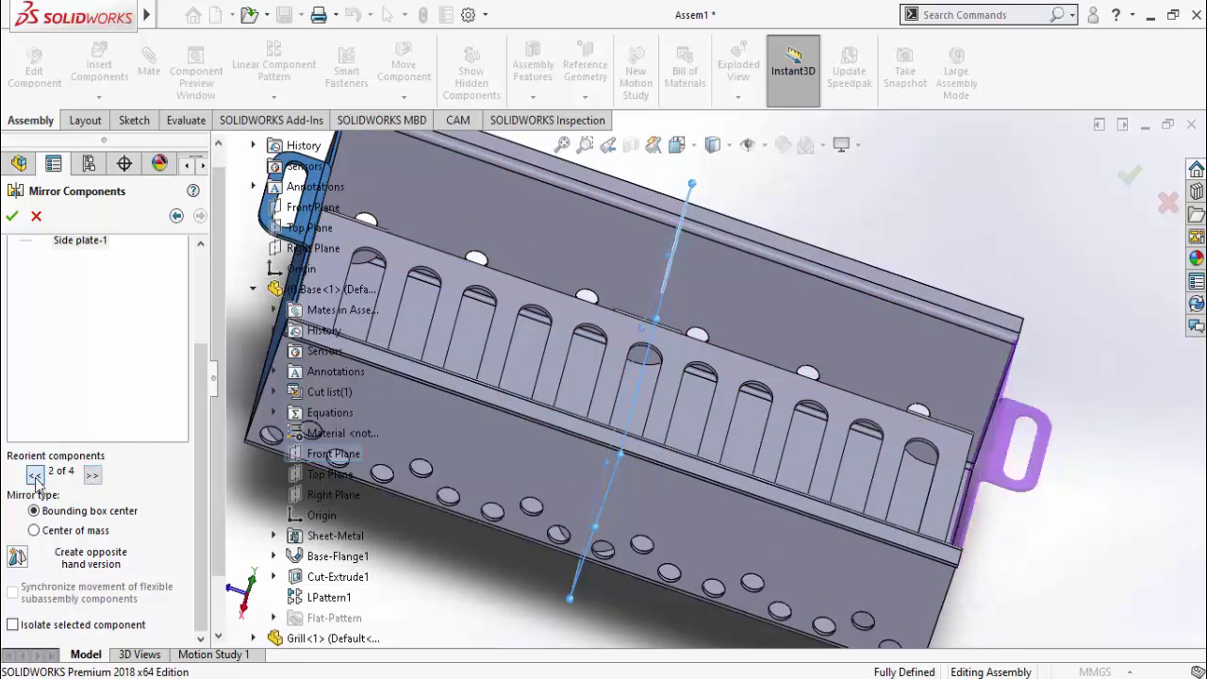
{"action": "left_click", "coordinate": [35, 476]}
{"action": "left_click", "coordinate": [93, 476]}
{"action": "scroll", "coordinate": [1172, 481], "scroll_direction": "up", "scroll_amount": 6}
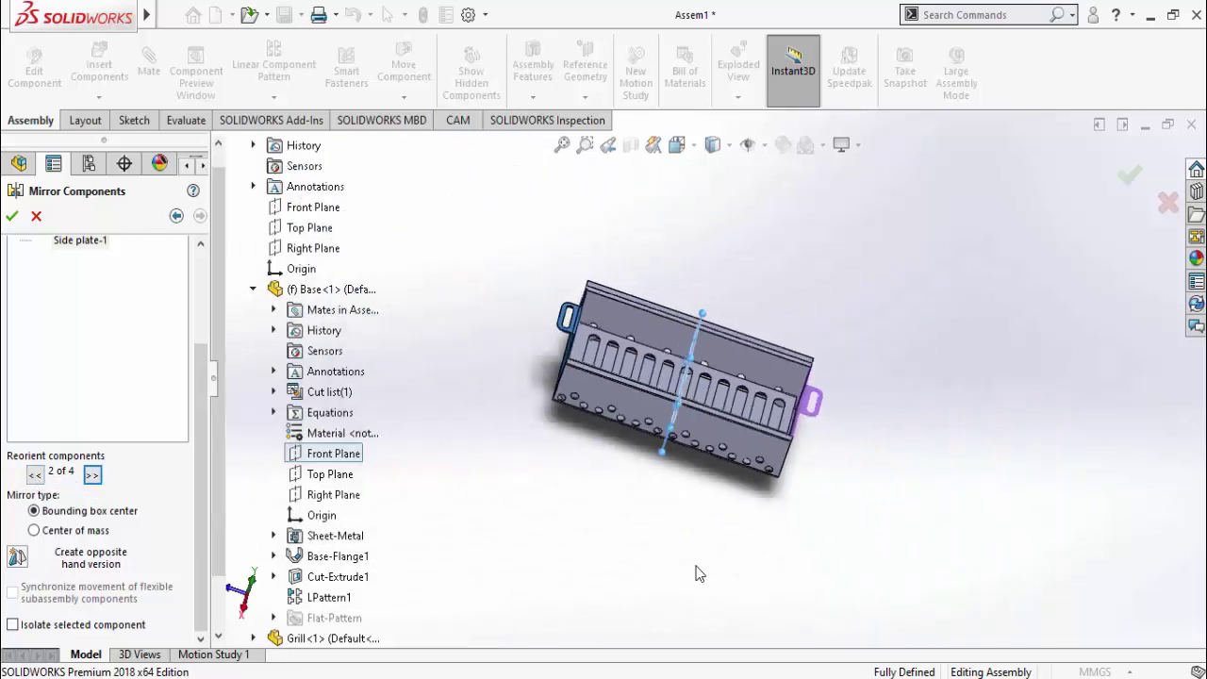
{"action": "middle_click_drag", "start_coordinate": [695, 574], "coordinate": [557, 537]}
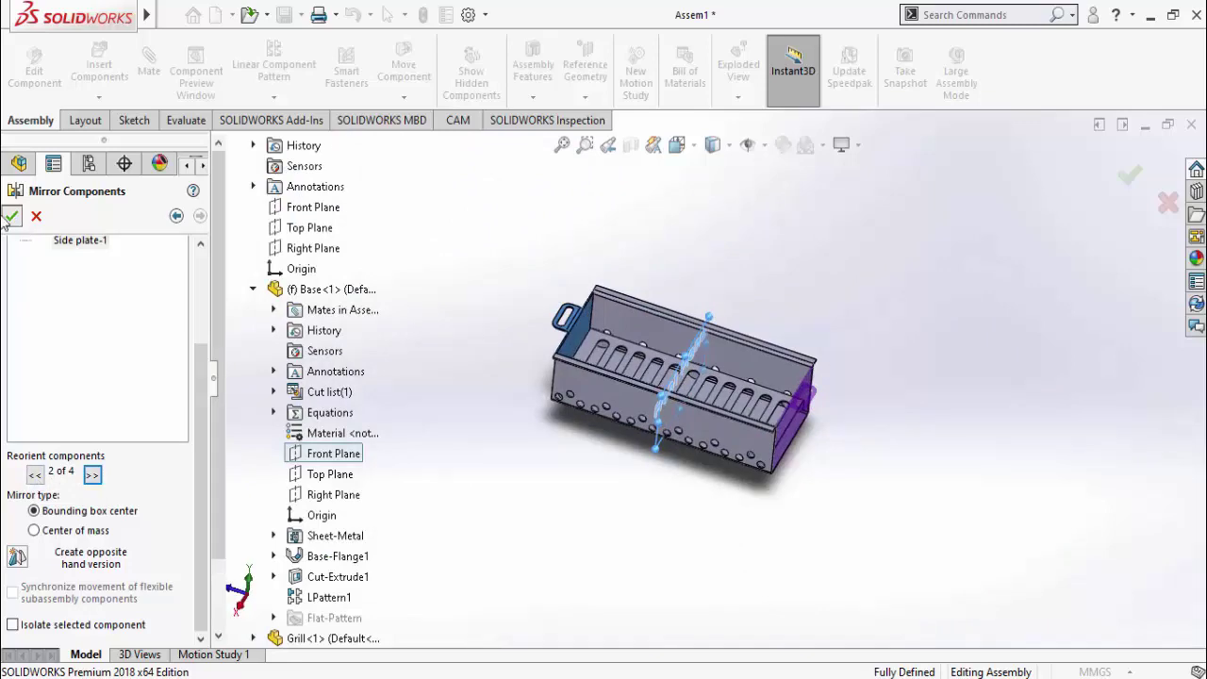
{"action": "left_click", "coordinate": [11, 216]}
{"action": "middle_click_drag", "start_coordinate": [749, 535], "coordinate": [724, 424]}
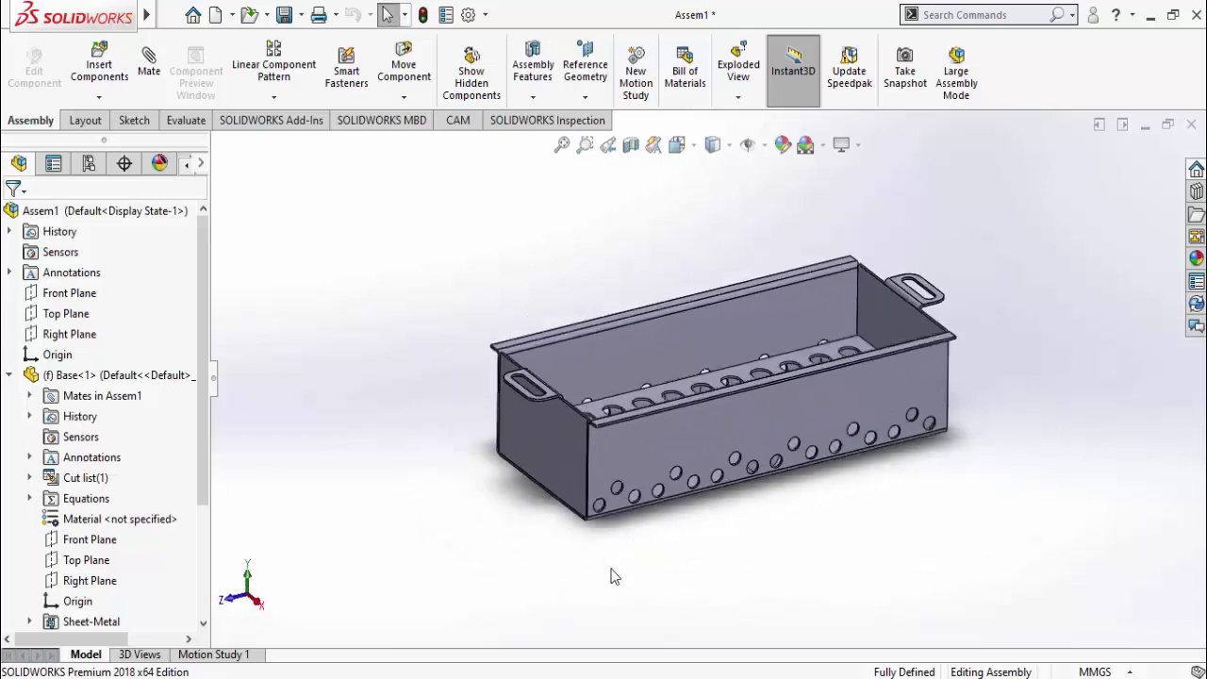
{"action": "middle_click_drag", "start_coordinate": [613, 576], "coordinate": [606, 525]}
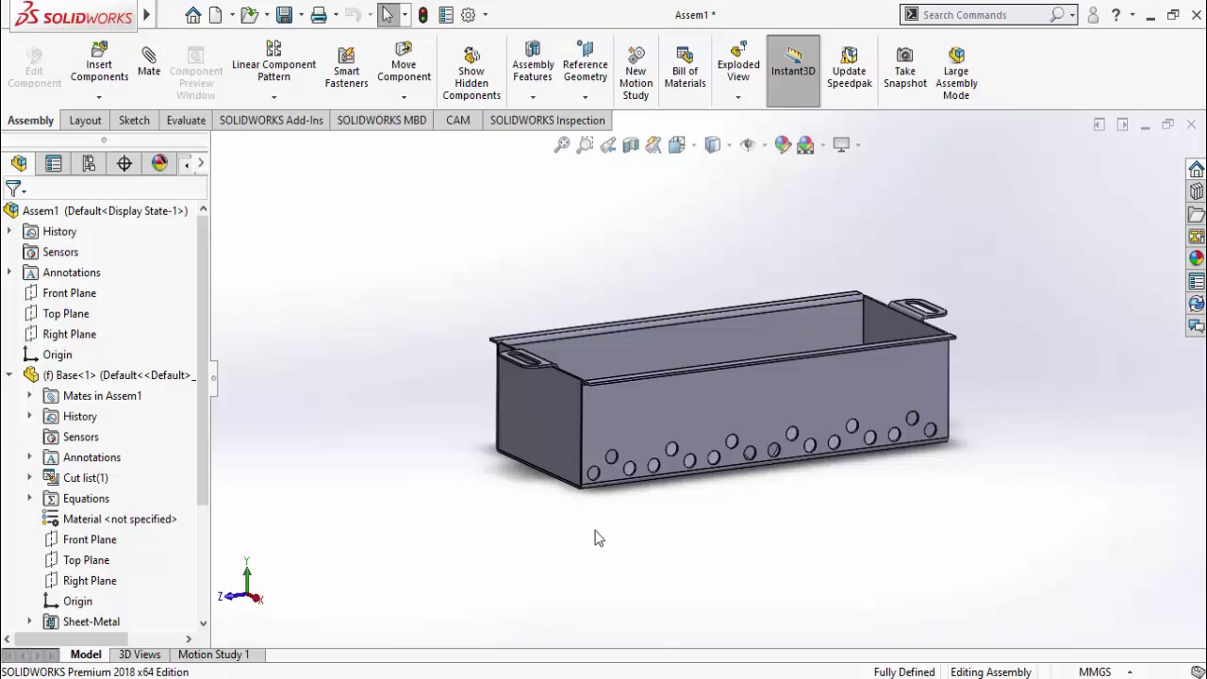
{"action": "middle_click_drag", "start_coordinate": [596, 537], "coordinate": [592, 563]}
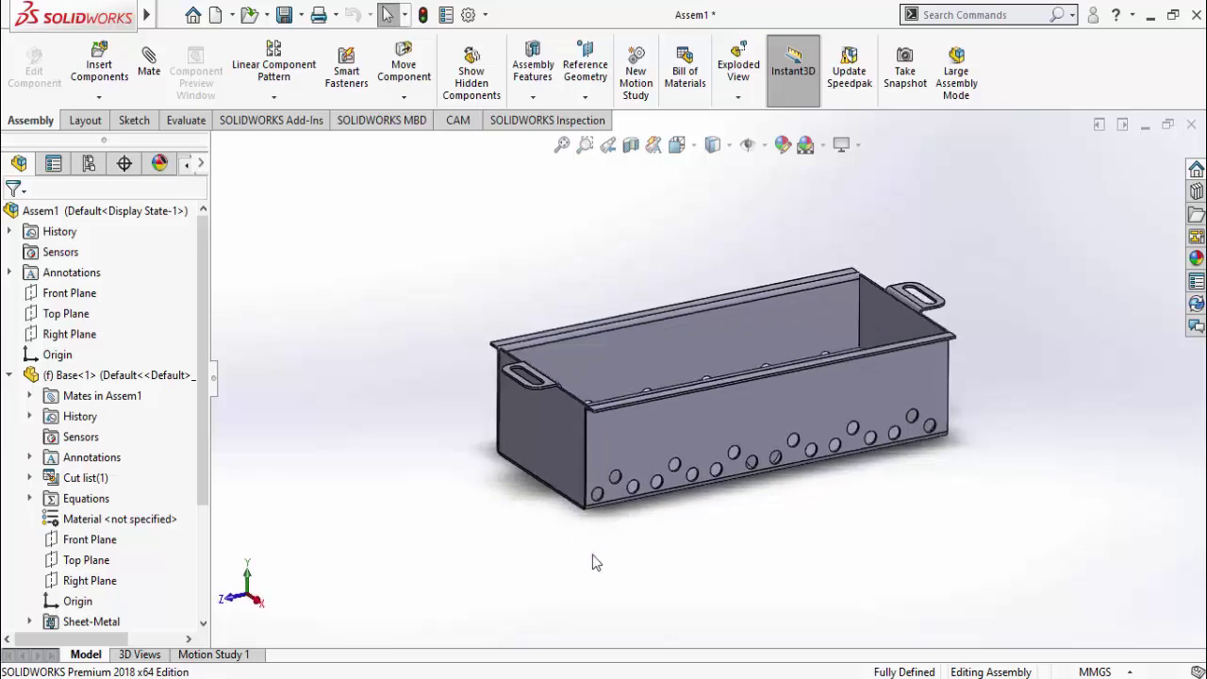
Create a new part document and open a sketch on its Front Plane
{"action": "key", "text": "ctrl+n"}
{"action": "double_click", "coordinate": [361, 268]}
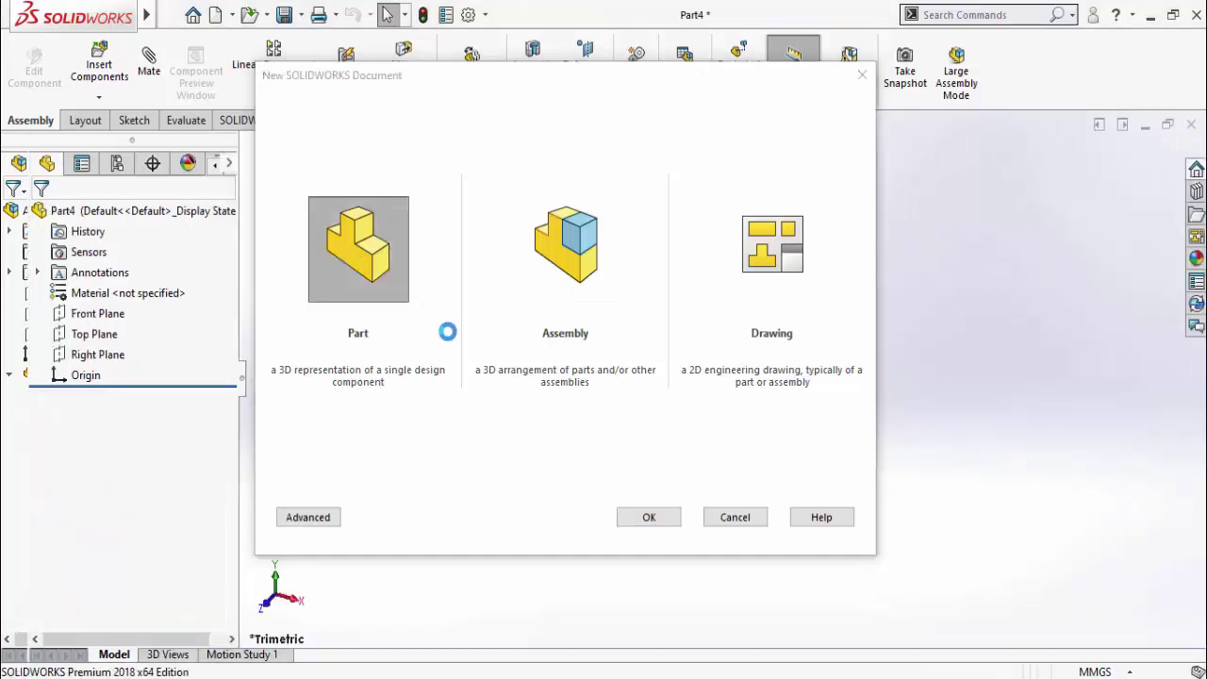
{"action": "left_click", "coordinate": [93, 314]}
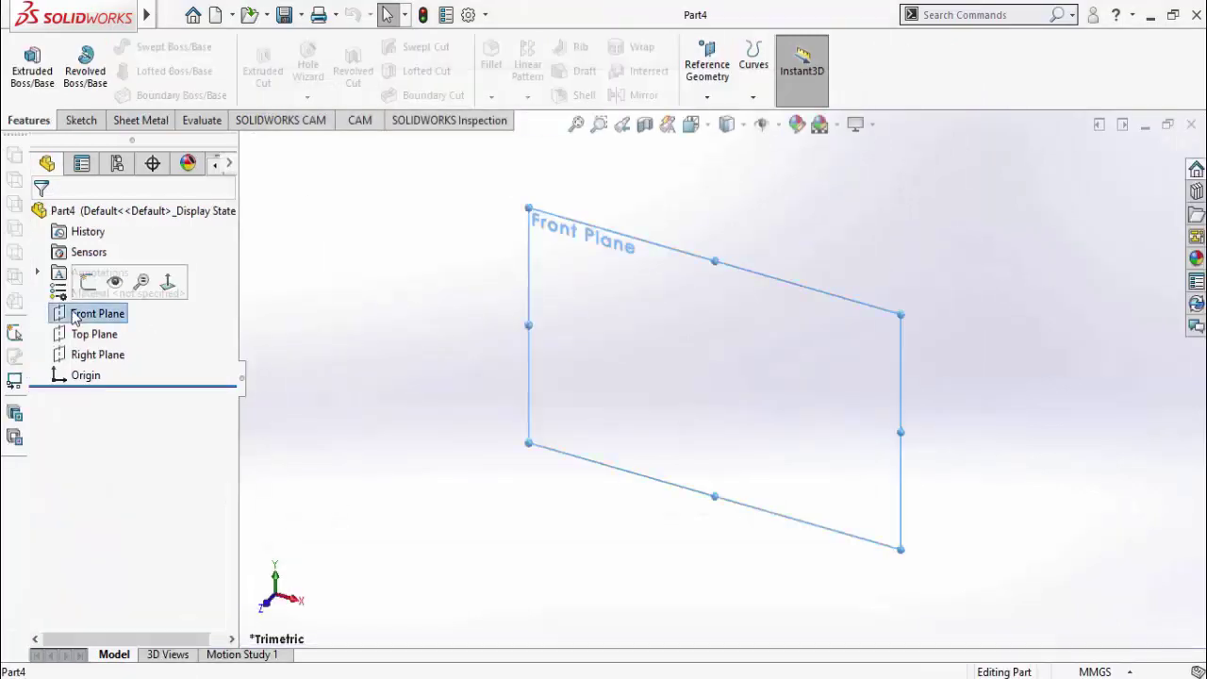
{"action": "left_click", "coordinate": [85, 282]}
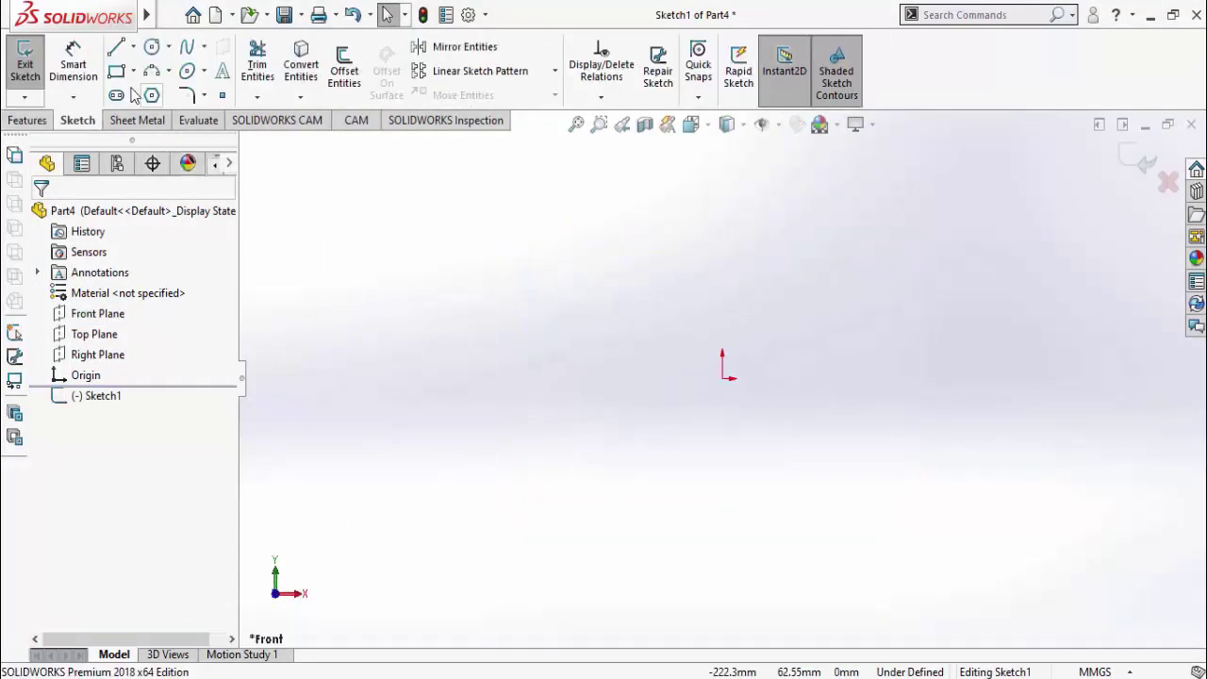
Sketch an L-shaped profile with its corner at the origin, one vertical line about 31 mm tall and one horizontal line, and make both equal
{"action": "key", "text": "l"}
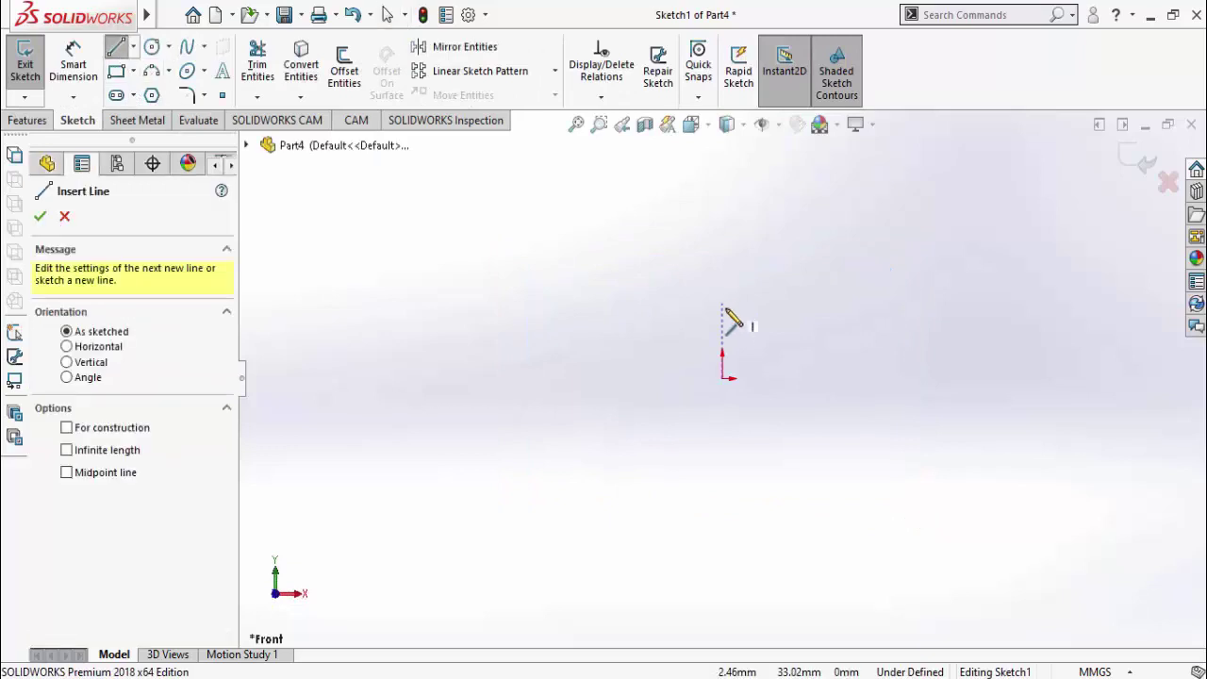
{"action": "left_click", "coordinate": [723, 308]}
{"action": "left_click", "coordinate": [722, 378]}
{"action": "left_click", "coordinate": [801, 378]}
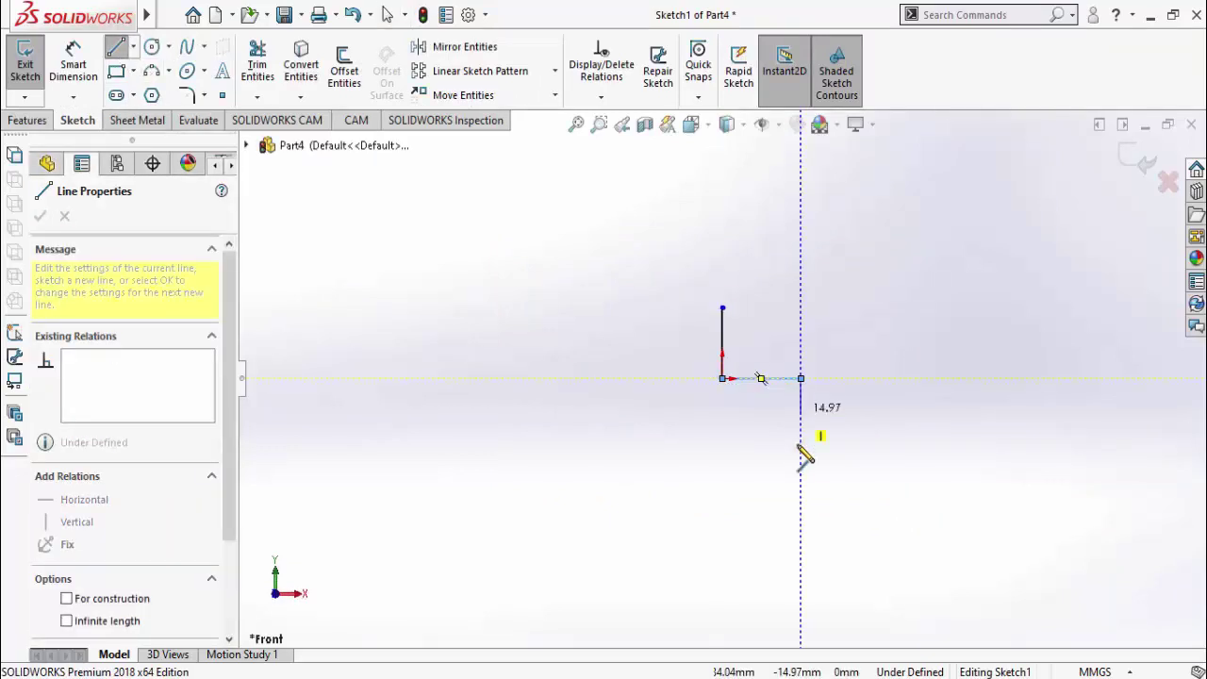
{"action": "key", "text": "Escape"}
{"action": "left_click_drag", "start_coordinate": [875, 266], "coordinate": [630, 471]}
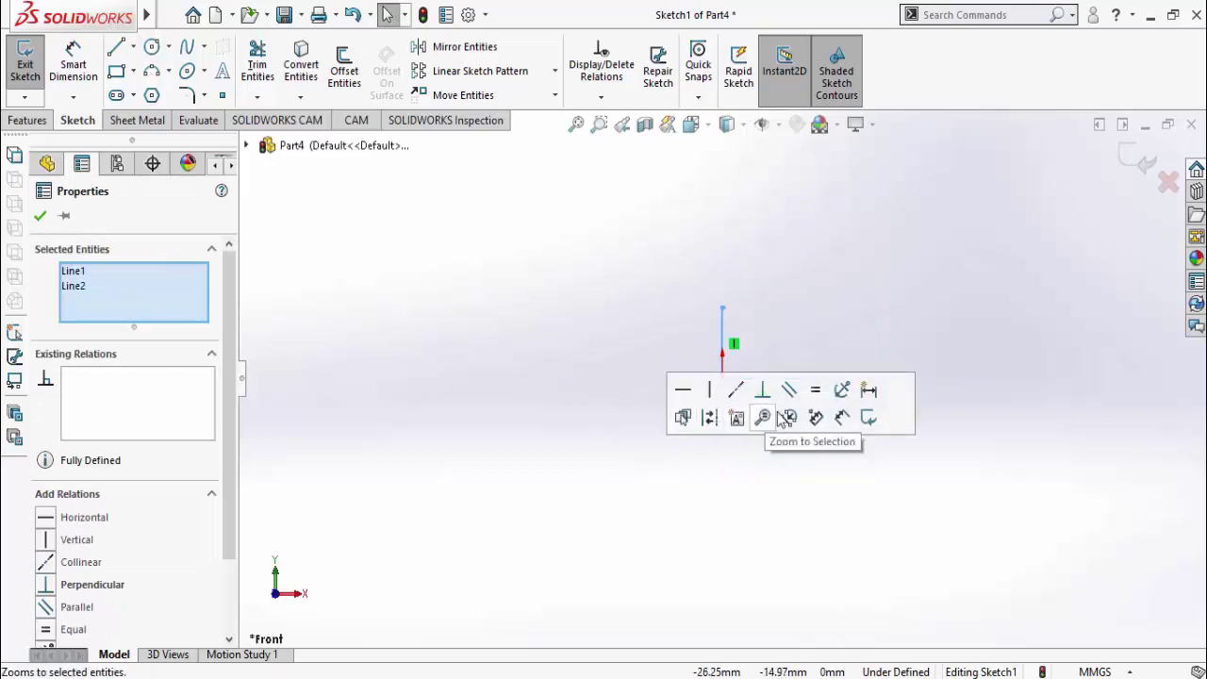
{"action": "left_click", "coordinate": [816, 393]}
Dimension the vertical line of the L profile to 1 in
{"action": "right_click_drag", "start_coordinate": [560, 550], "coordinate": [662, 329]}
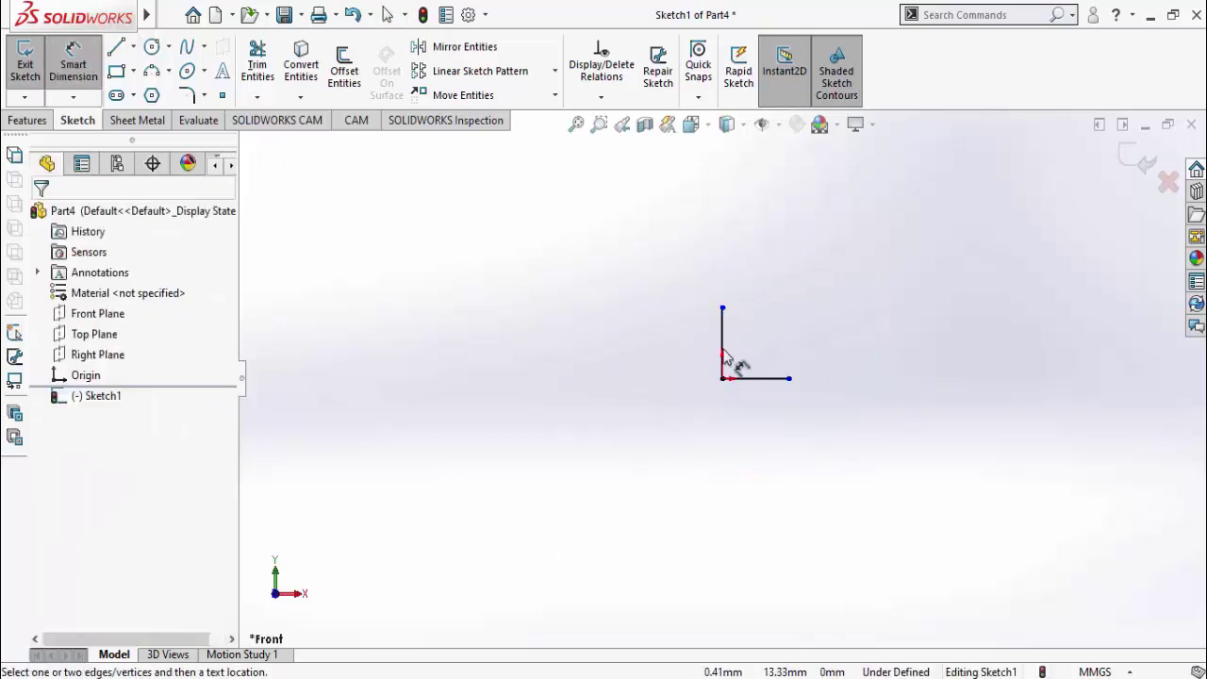
{"action": "left_click", "coordinate": [724, 356]}
{"action": "left_click", "coordinate": [613, 358]}
{"action": "type", "text": "1in"}
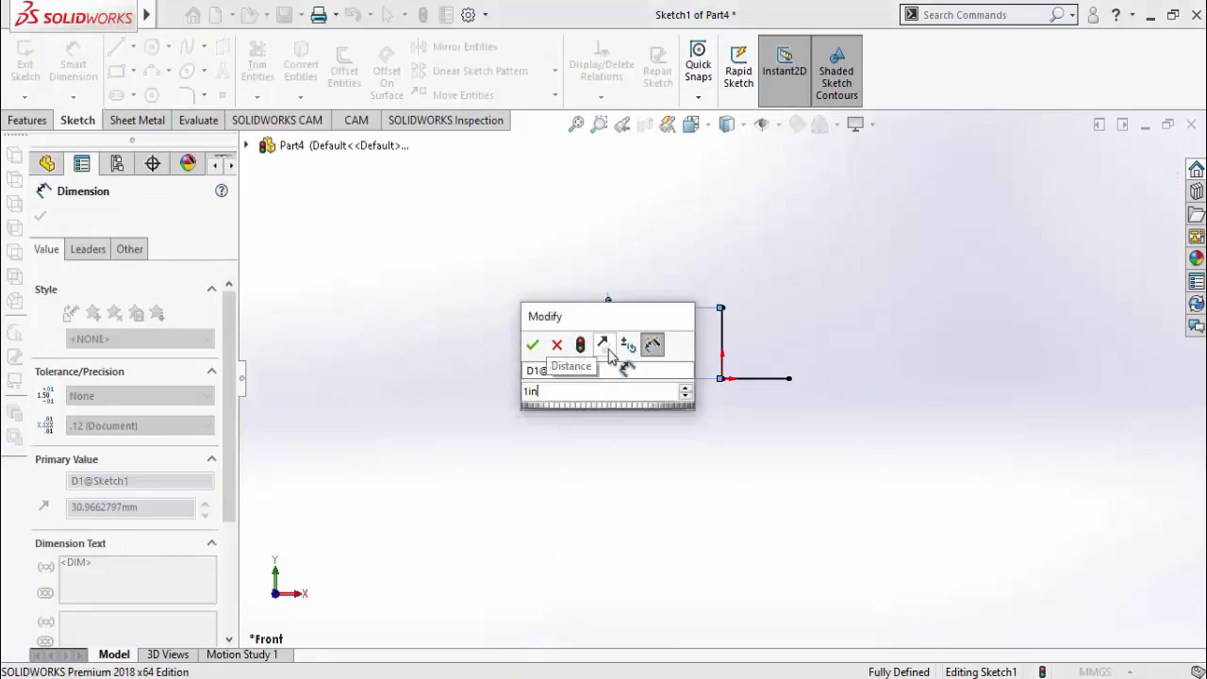
{"action": "key", "text": "Return"}
{"action": "key", "text": "Escape"}
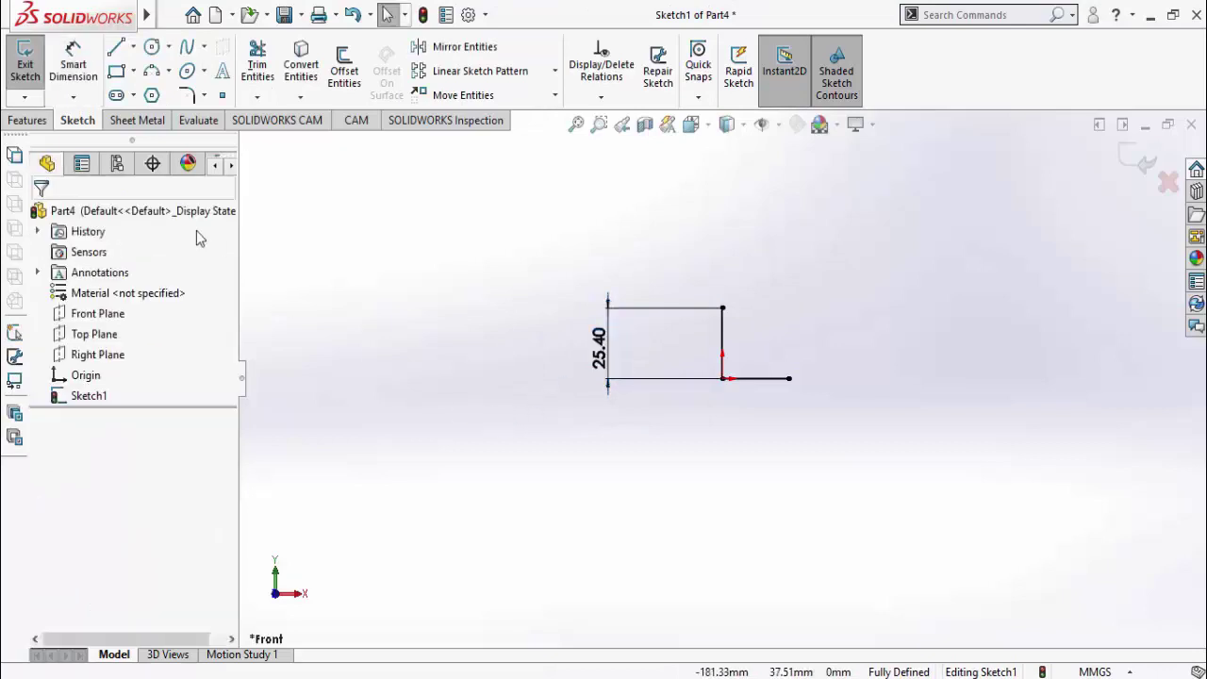
Create a sheet-metal base flange from the L profile, extending 3 in with a Mid Plane end condition
{"action": "left_click", "coordinate": [137, 119]}
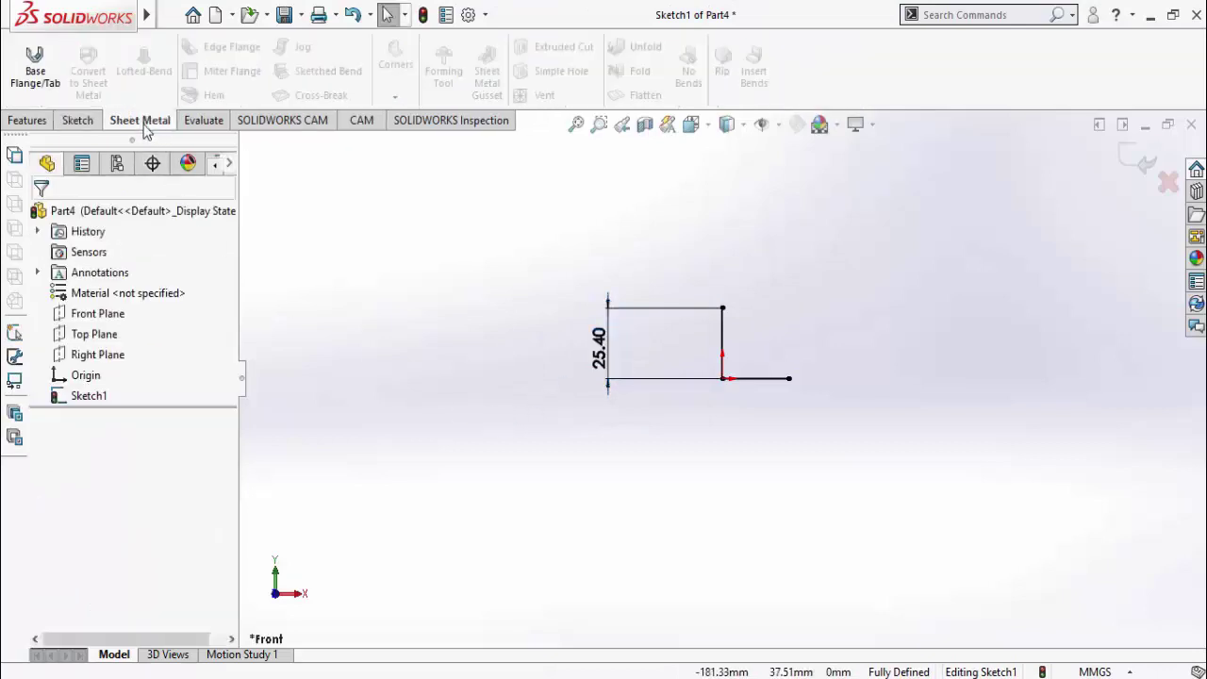
{"action": "left_click", "coordinate": [33, 75]}
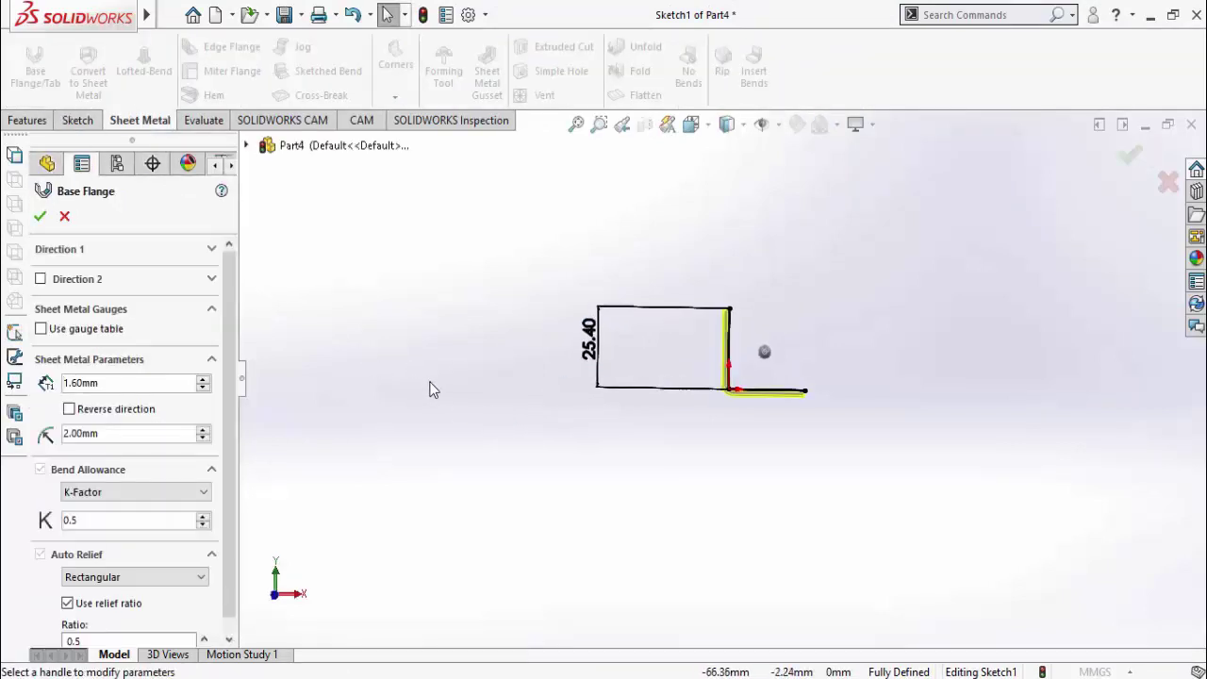
{"action": "left_click", "coordinate": [120, 250]}
{"action": "left_click", "coordinate": [139, 272]}
{"action": "left_click", "coordinate": [104, 342]}
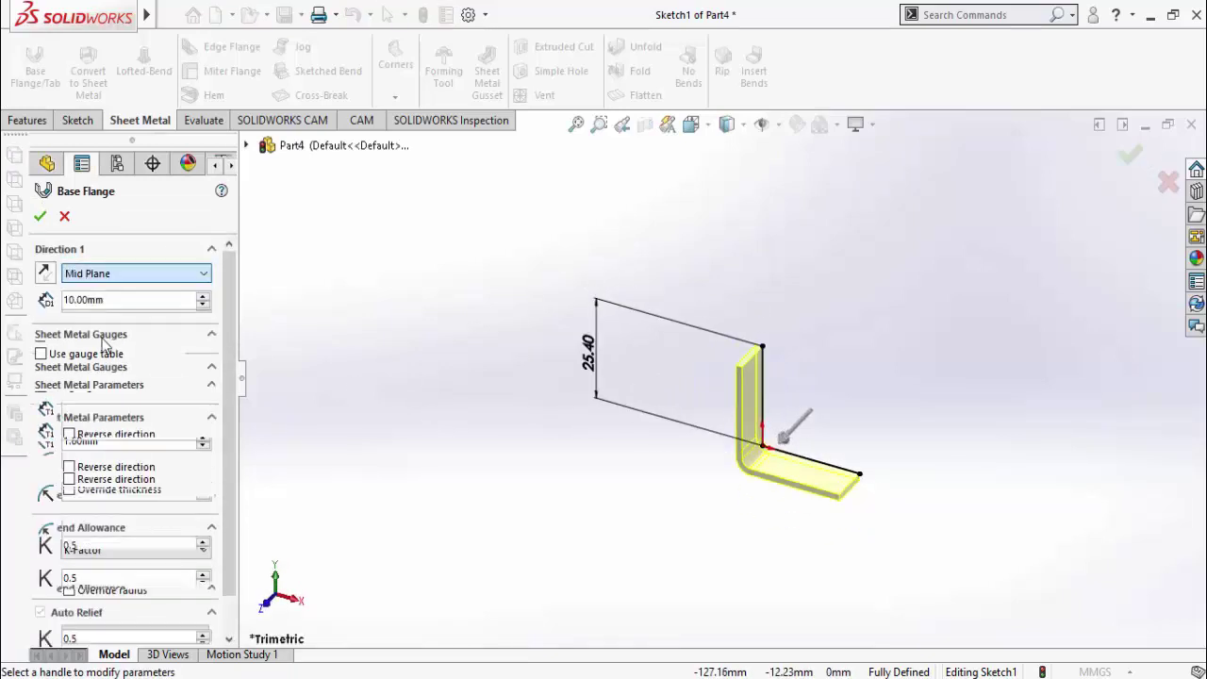
{"action": "left_click", "coordinate": [115, 304]}
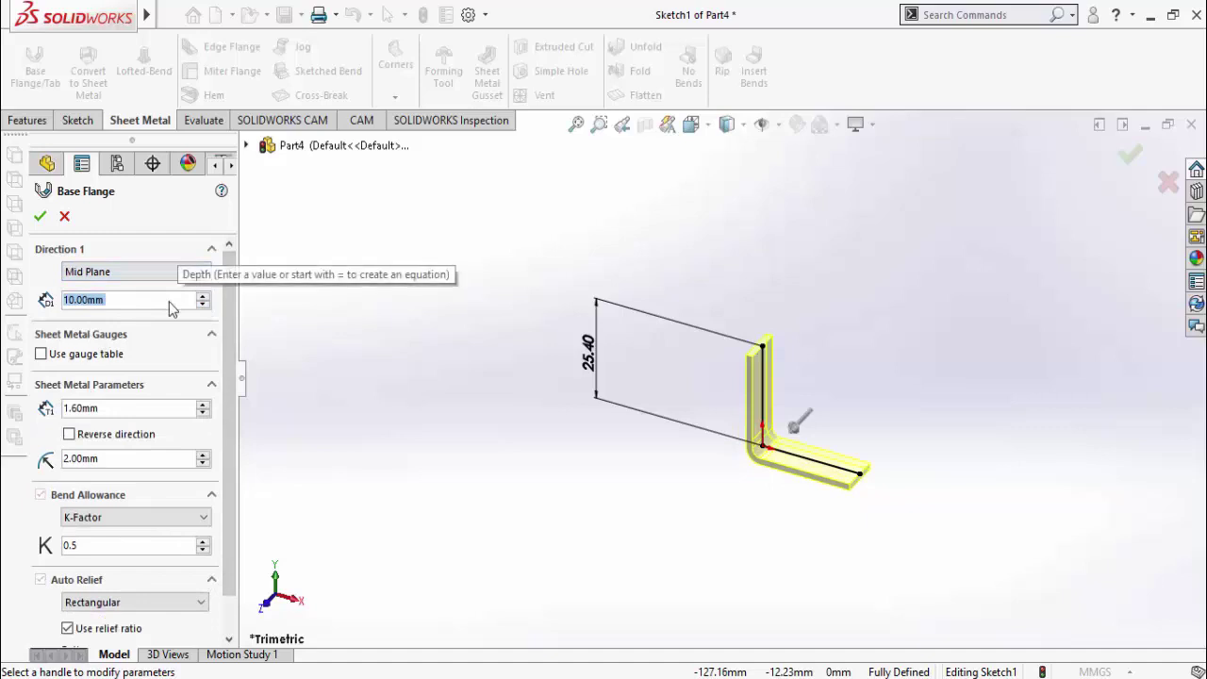
{"action": "type", "text": "3"}
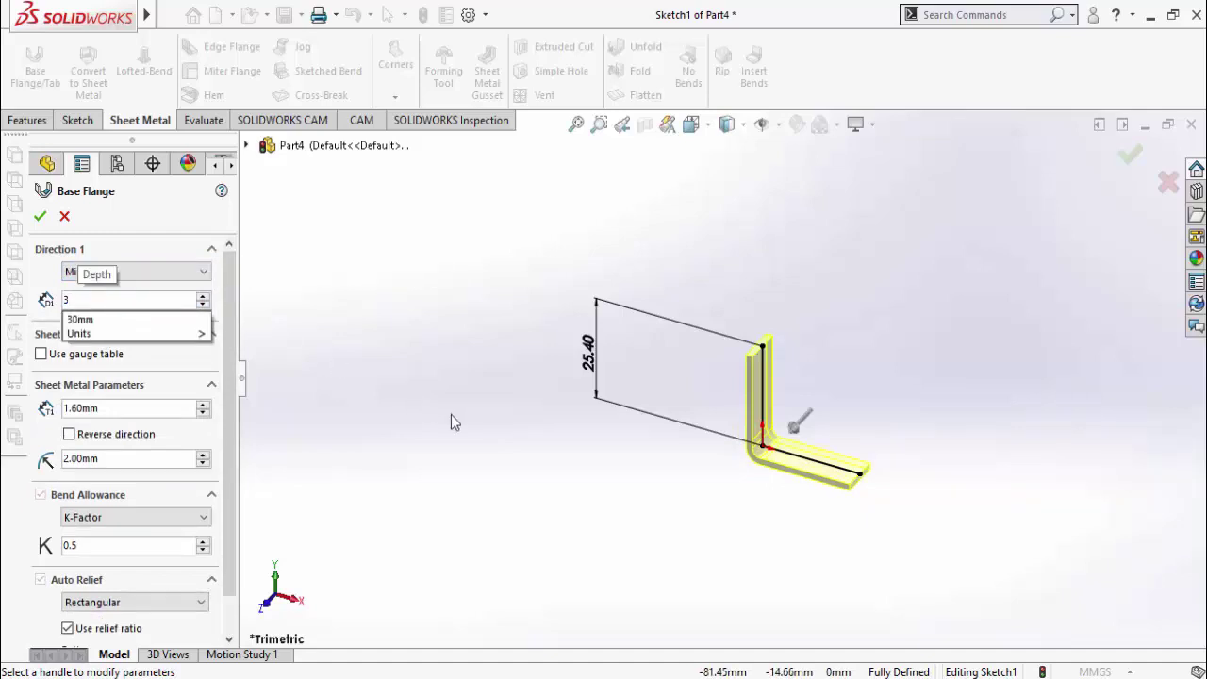
{"action": "key", "text": "Return"}
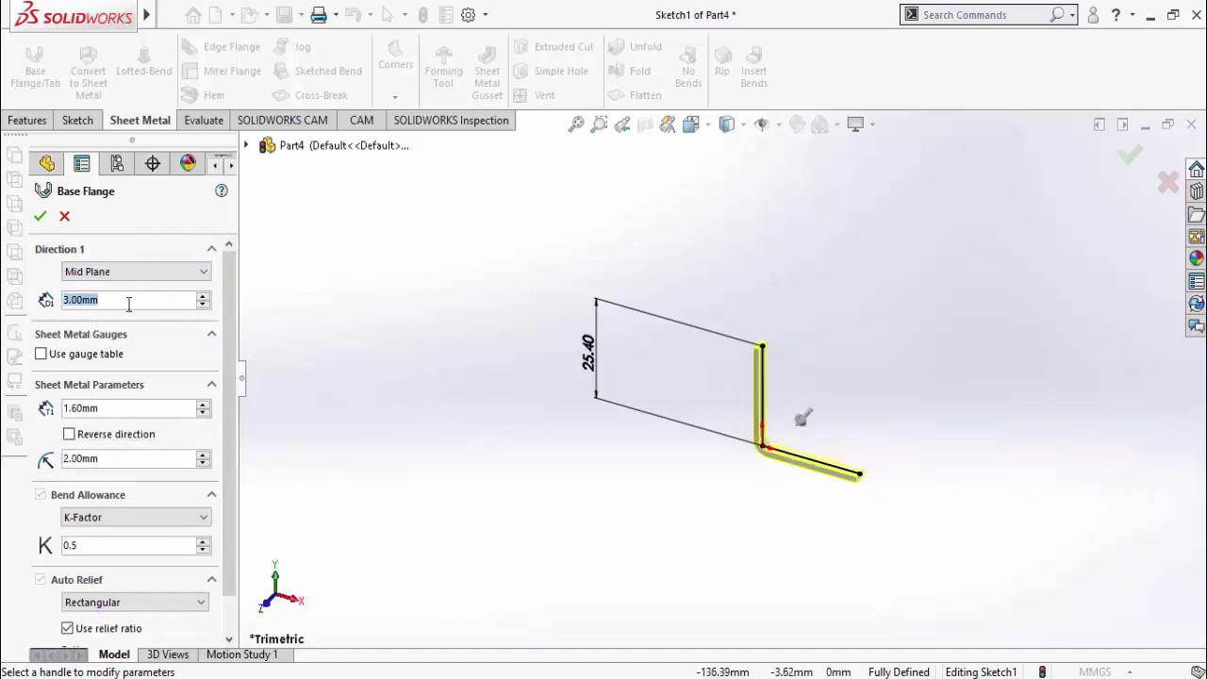
{"action": "type", "text": "3in"}
{"action": "key", "text": "Return"}
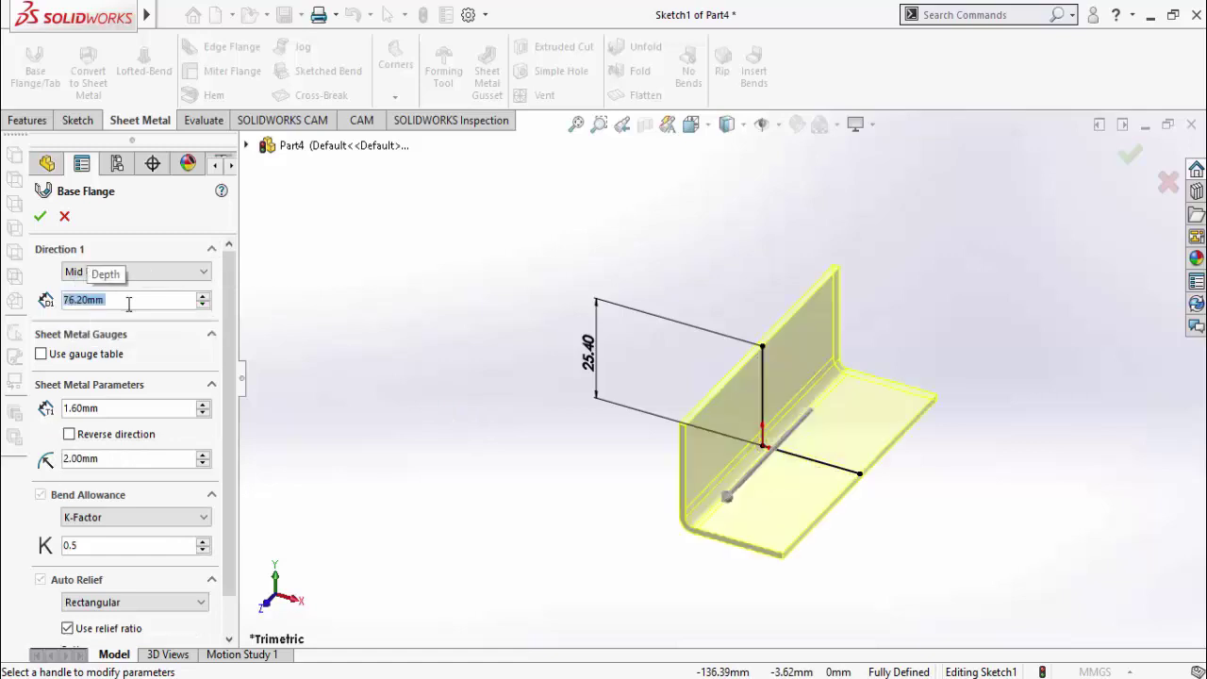
{"action": "middle_click_drag", "start_coordinate": [550, 417], "coordinate": [499, 397]}
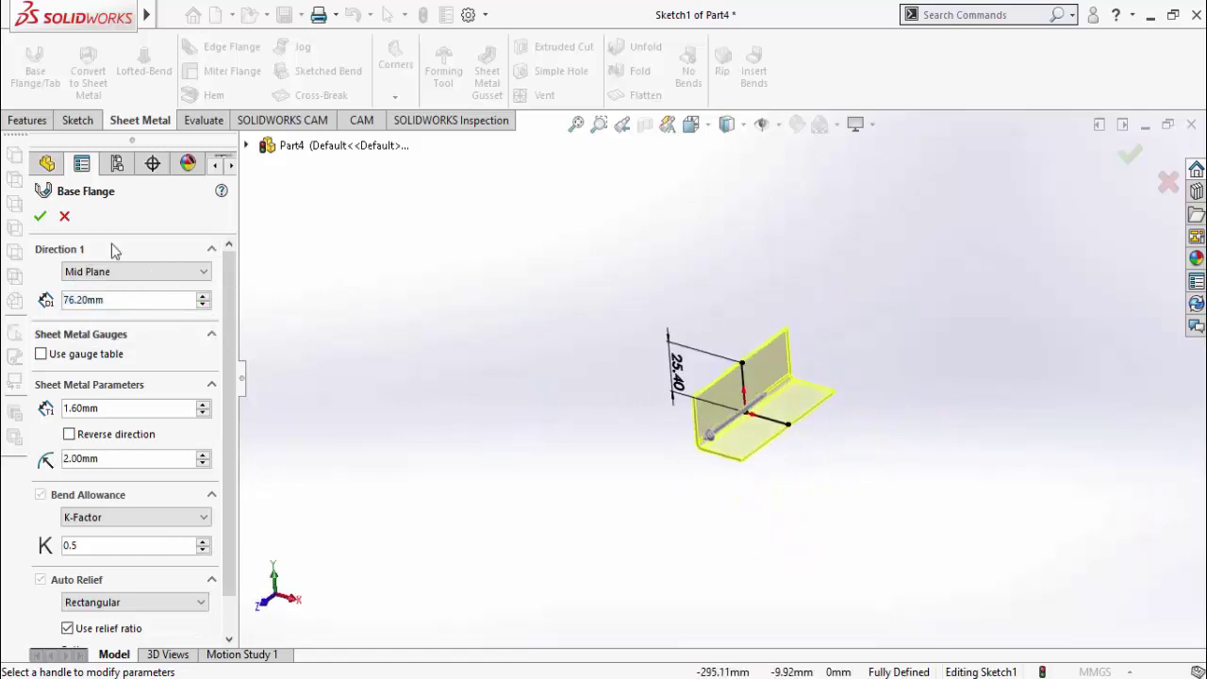
{"action": "left_click", "coordinate": [36, 218]}
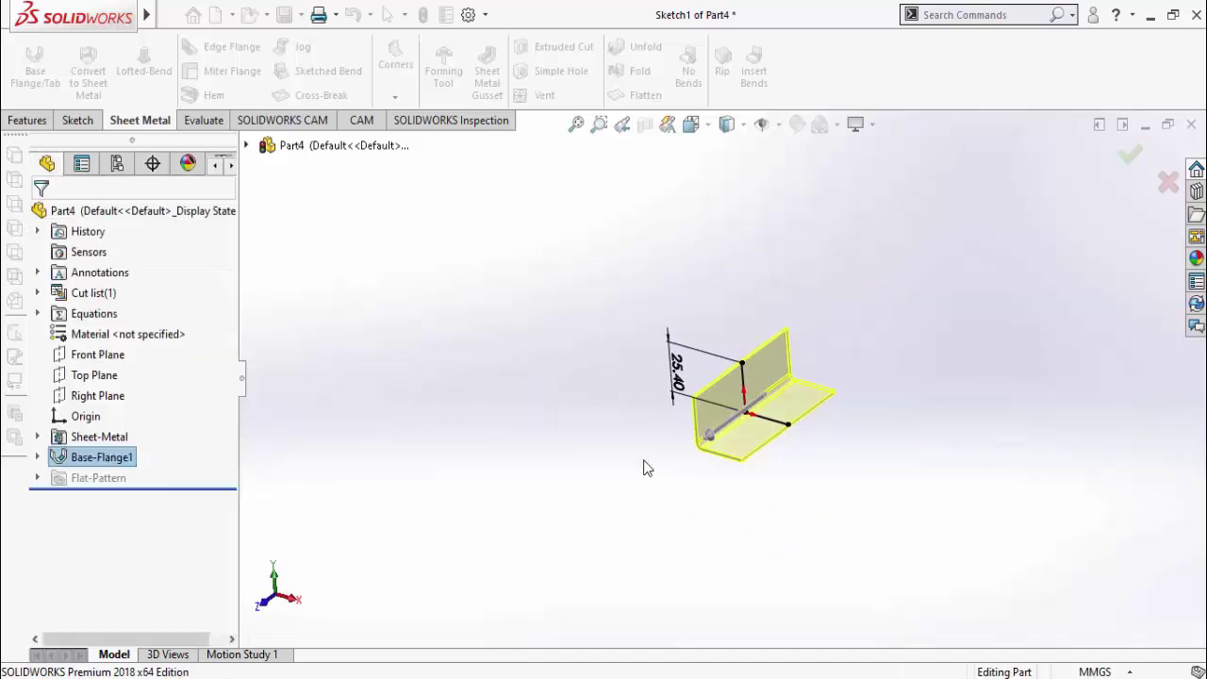
On the outer face of one flange, sketch a corner triangle whose slanted side starts about 27 mm from the opposite end and ends about 10 mm above the bend-side edge
{"action": "middle_click_drag", "start_coordinate": [684, 316], "coordinate": [852, 506]}
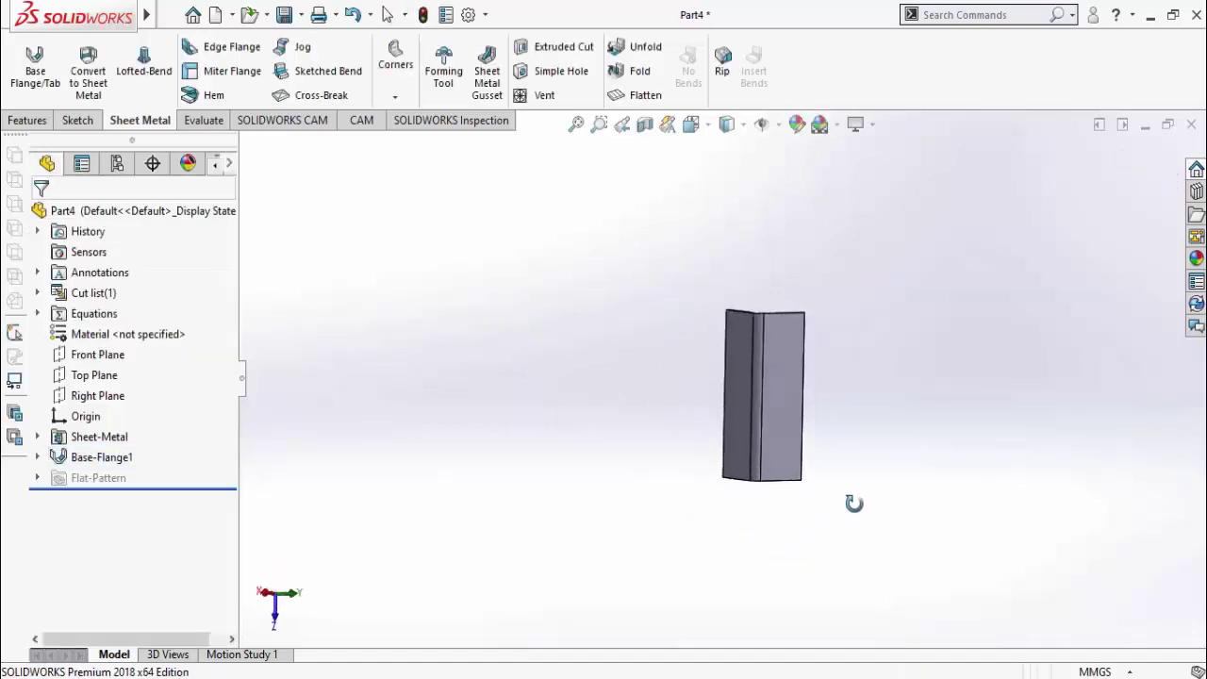
{"action": "left_click", "coordinate": [772, 429]}
{"action": "left_click", "coordinate": [838, 371]}
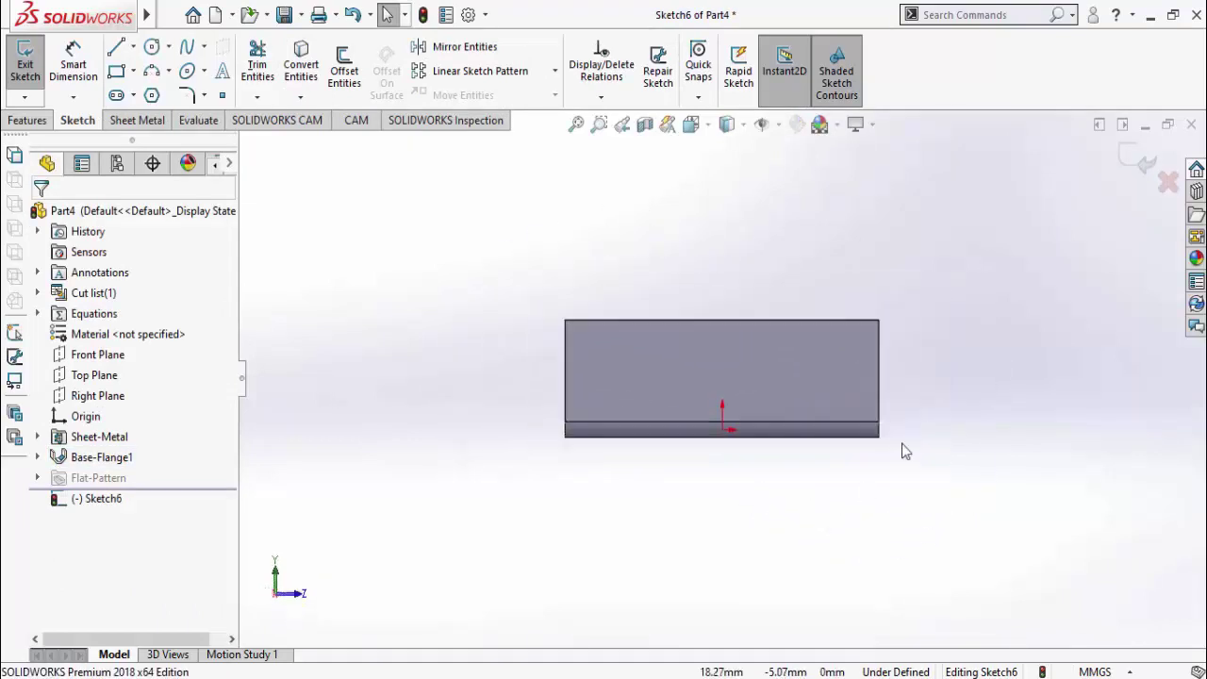
{"action": "left_click", "coordinate": [117, 54]}
{"action": "left_click", "coordinate": [115, 54]}
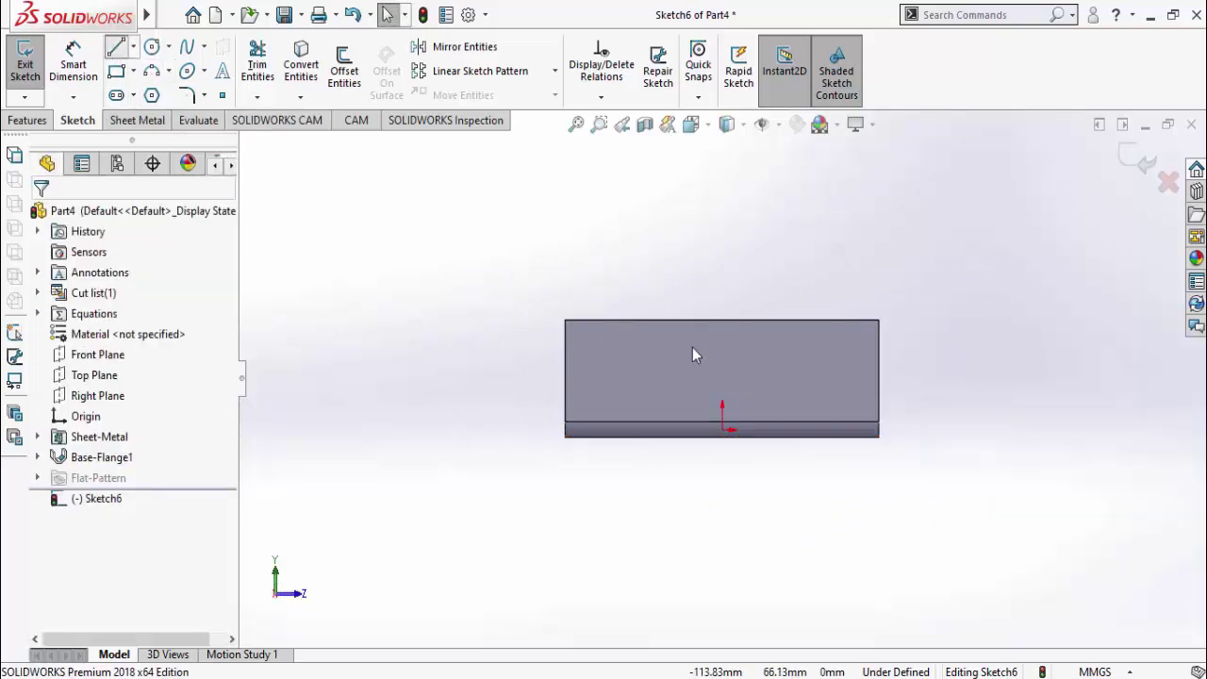
{"action": "left_click", "coordinate": [709, 321]}
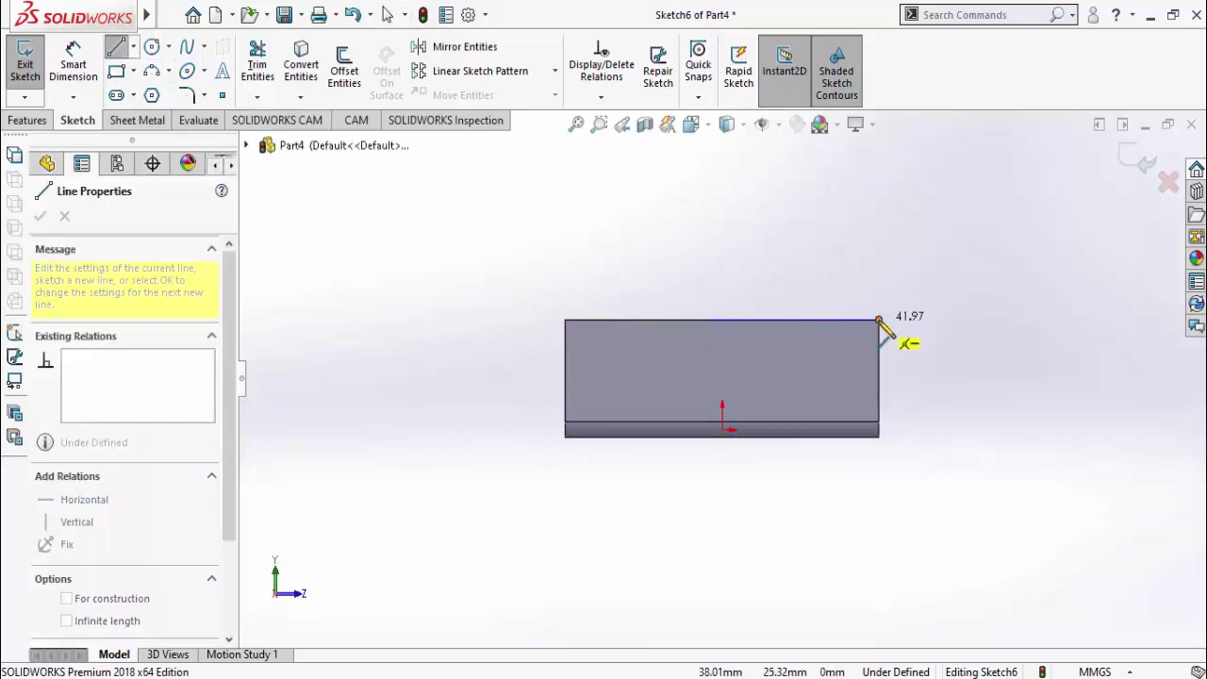
{"action": "left_click", "coordinate": [879, 319]}
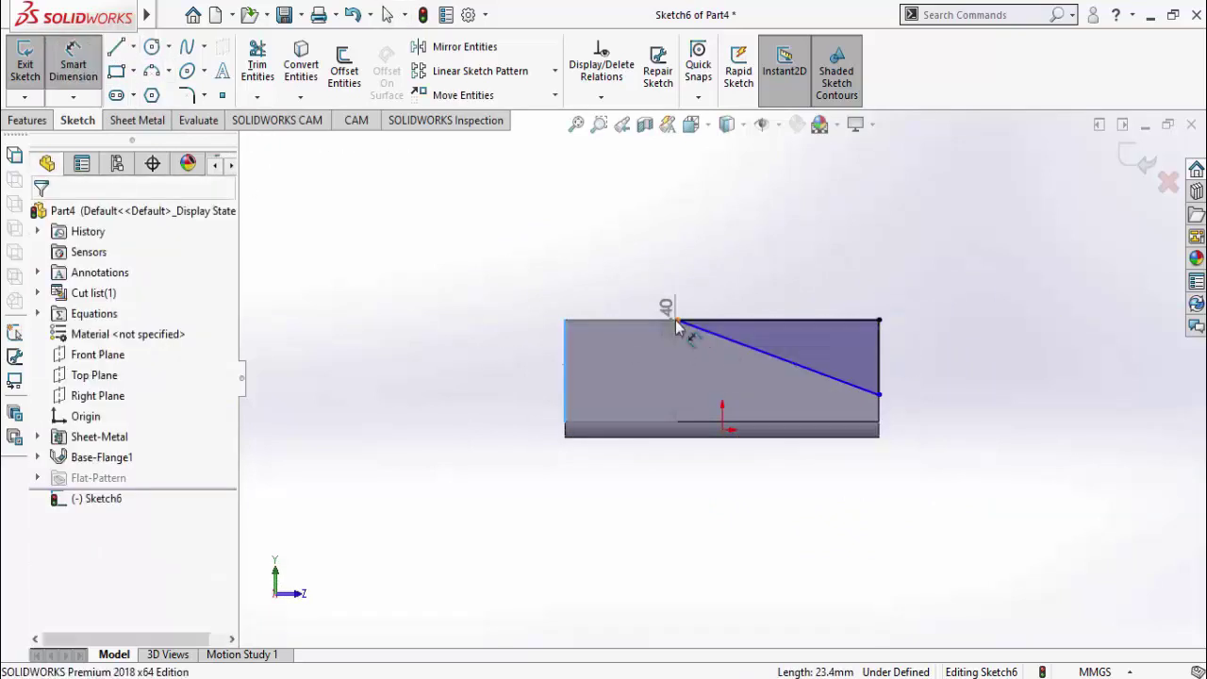
Dimension the triangle's slanted side to start 25 mm from the flange's opposite end and end 10 mm above the bend-side edge
{"action": "left_click", "coordinate": [677, 320]}
{"action": "left_click", "coordinate": [612, 250]}
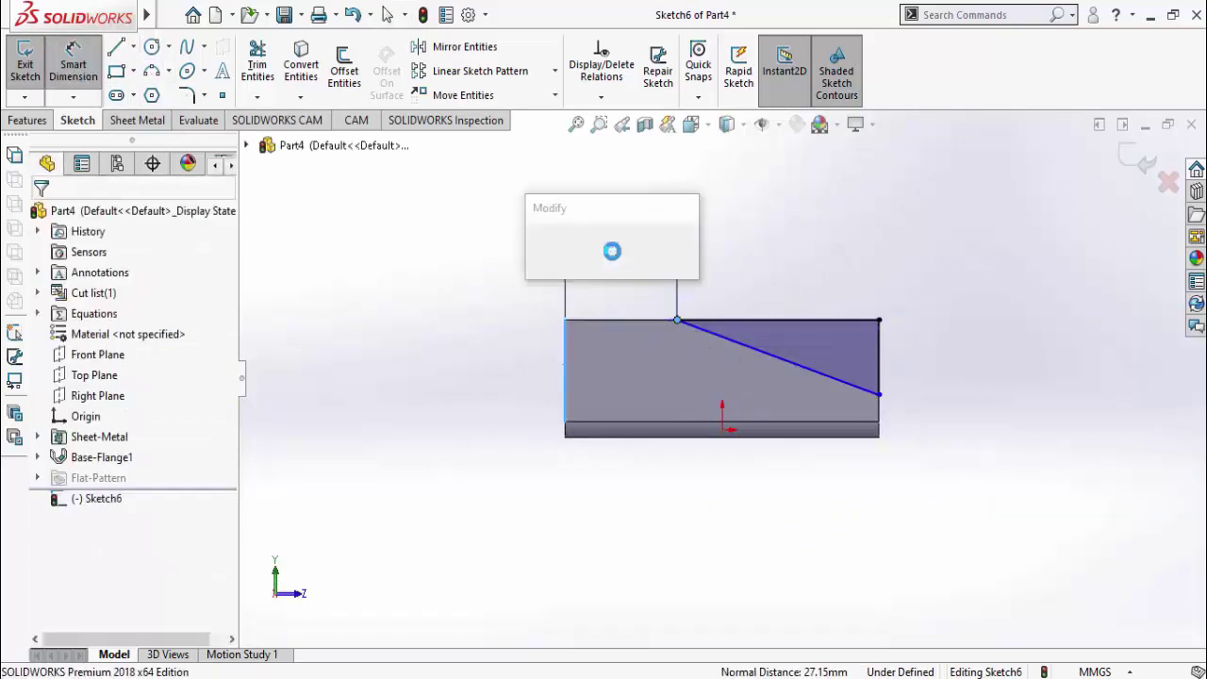
{"action": "type", "text": "25"}
{"action": "key", "text": "Return"}
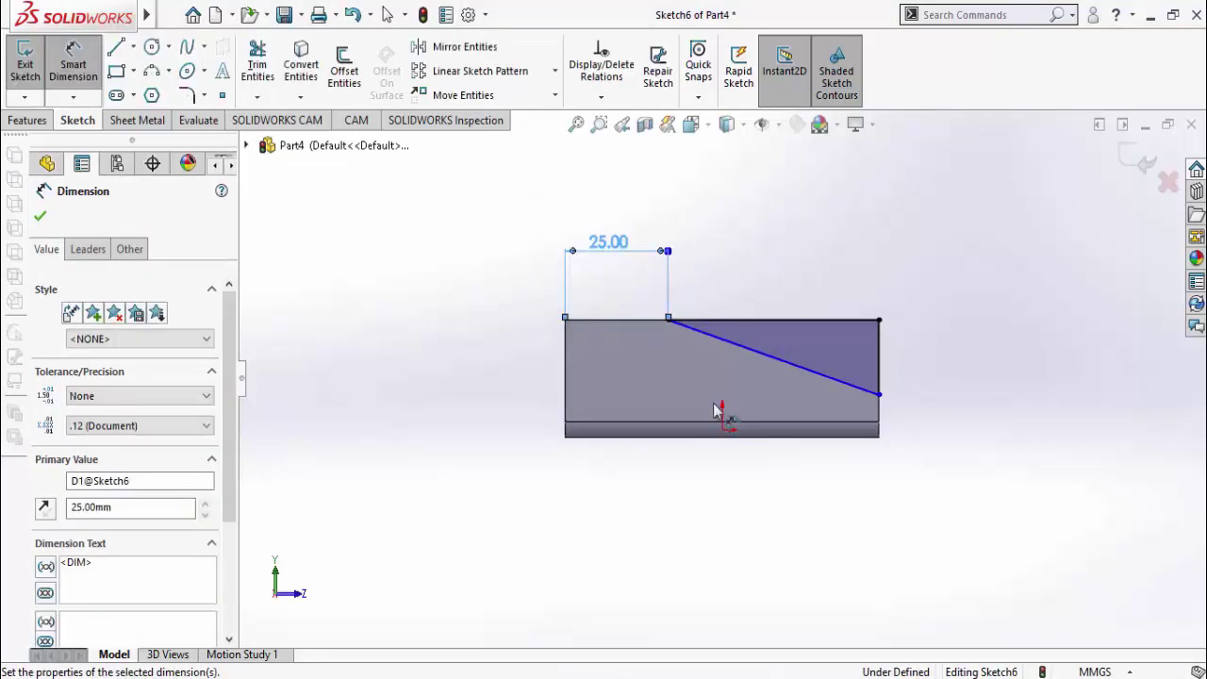
{"action": "left_click", "coordinate": [743, 436]}
{"action": "left_click", "coordinate": [879, 394]}
{"action": "left_click", "coordinate": [935, 416]}
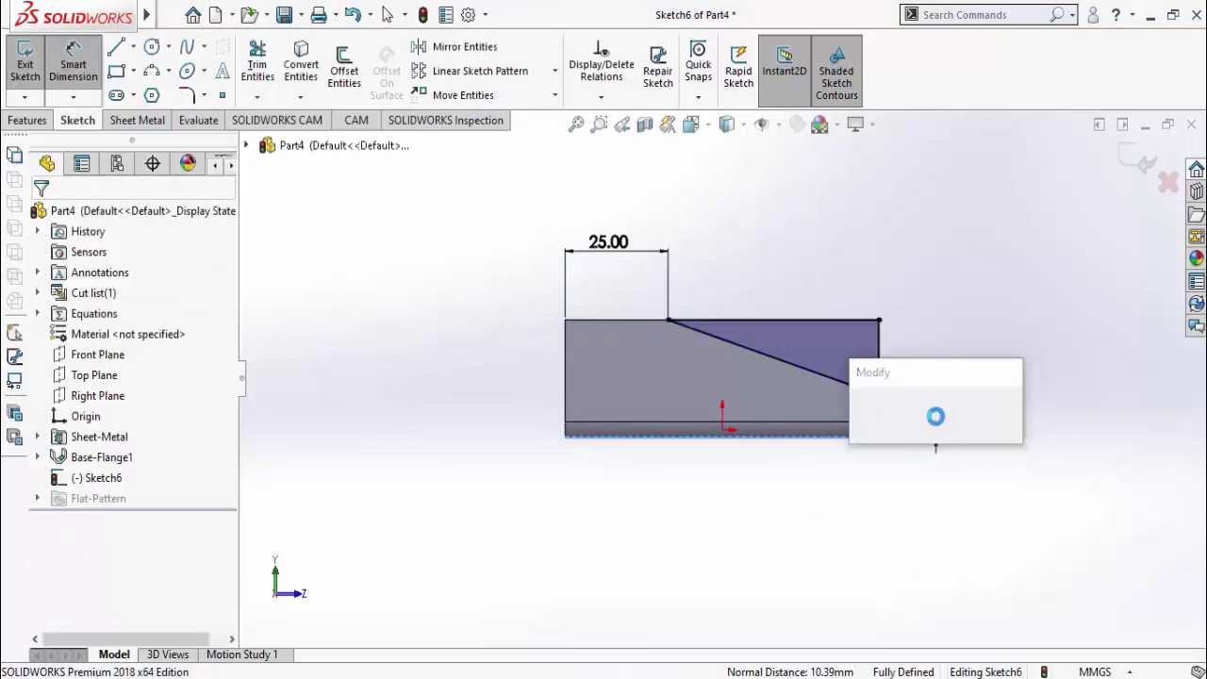
{"action": "type", "text": "10"}
{"action": "key", "text": "Return"}
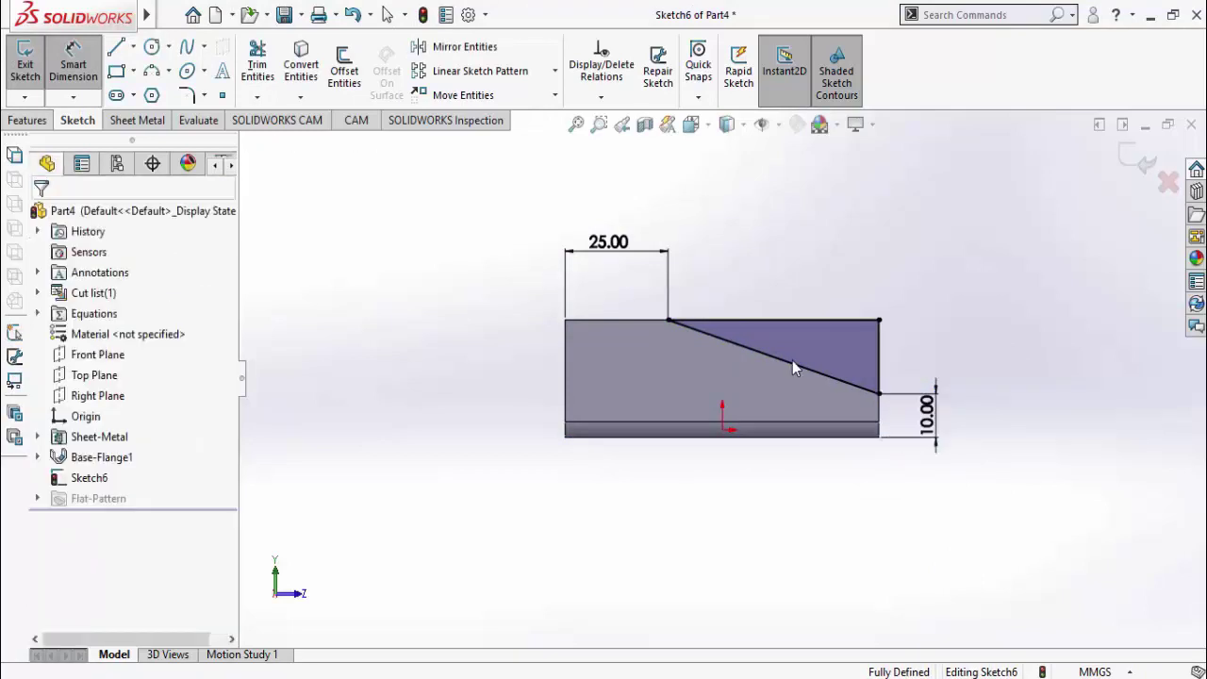
{"action": "key", "text": "Escape"}
Cut the triangular profile out of the flange with a 10 mm blind Extruded Cut, keeping Normal cut enabled
{"action": "left_click", "coordinate": [29, 120]}
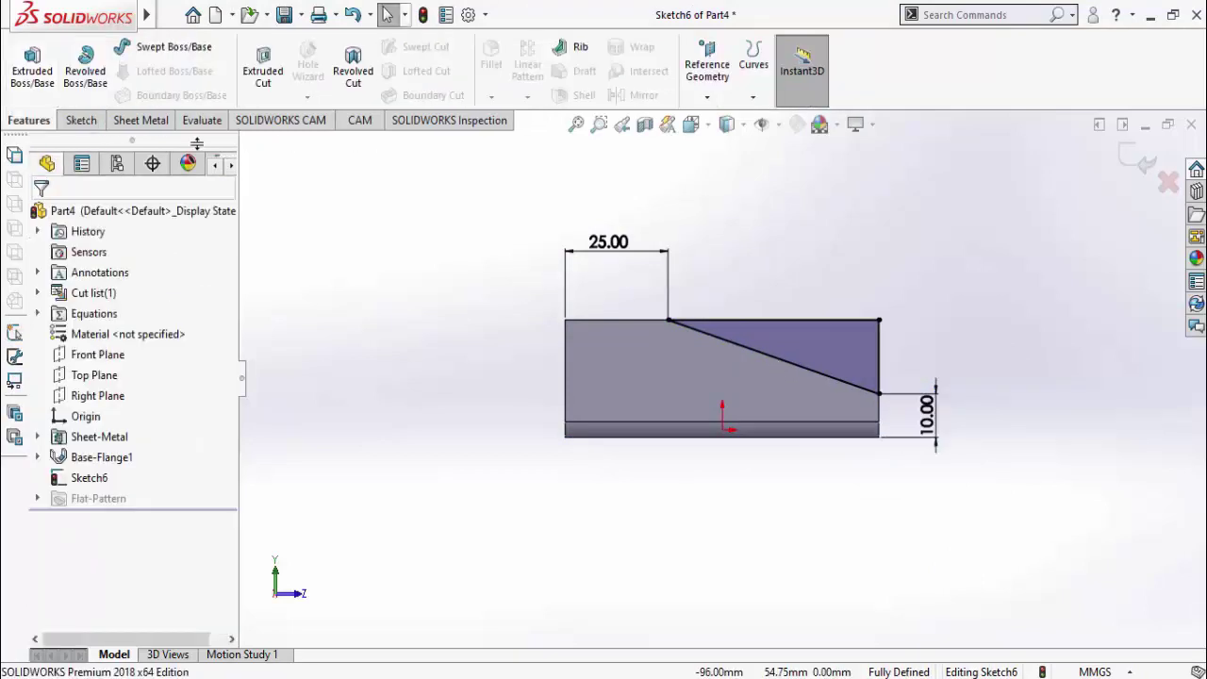
{"action": "left_click", "coordinate": [261, 81]}
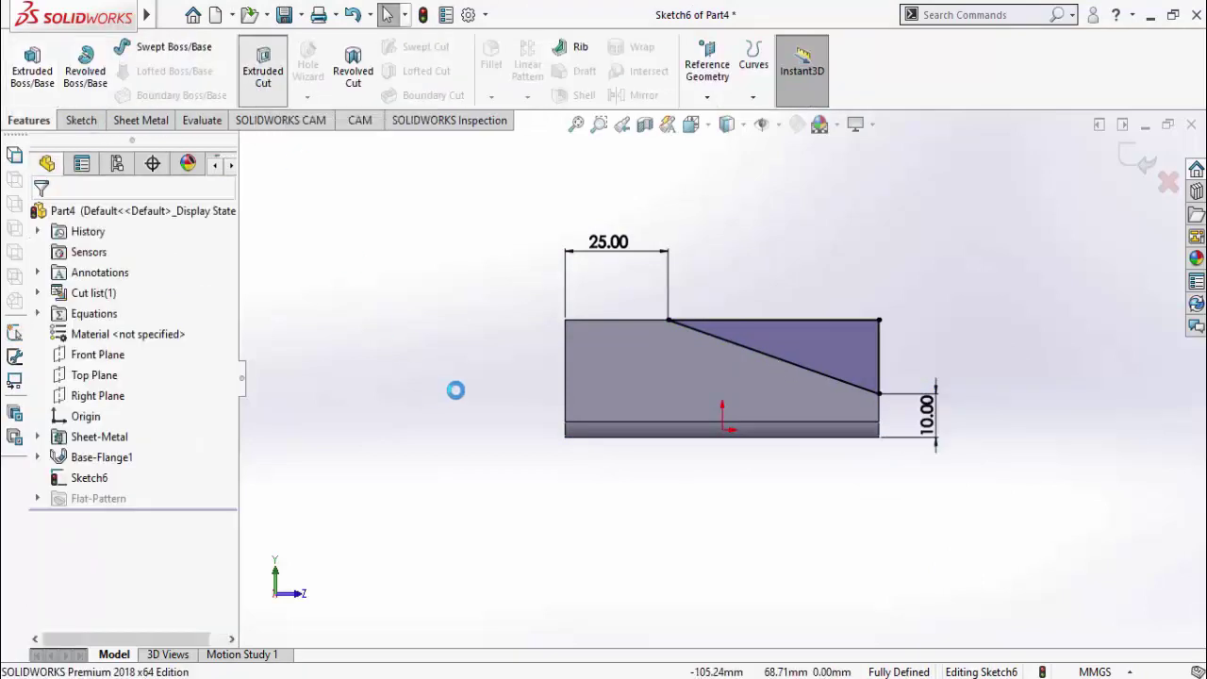
{"action": "left_click", "coordinate": [41, 216]}
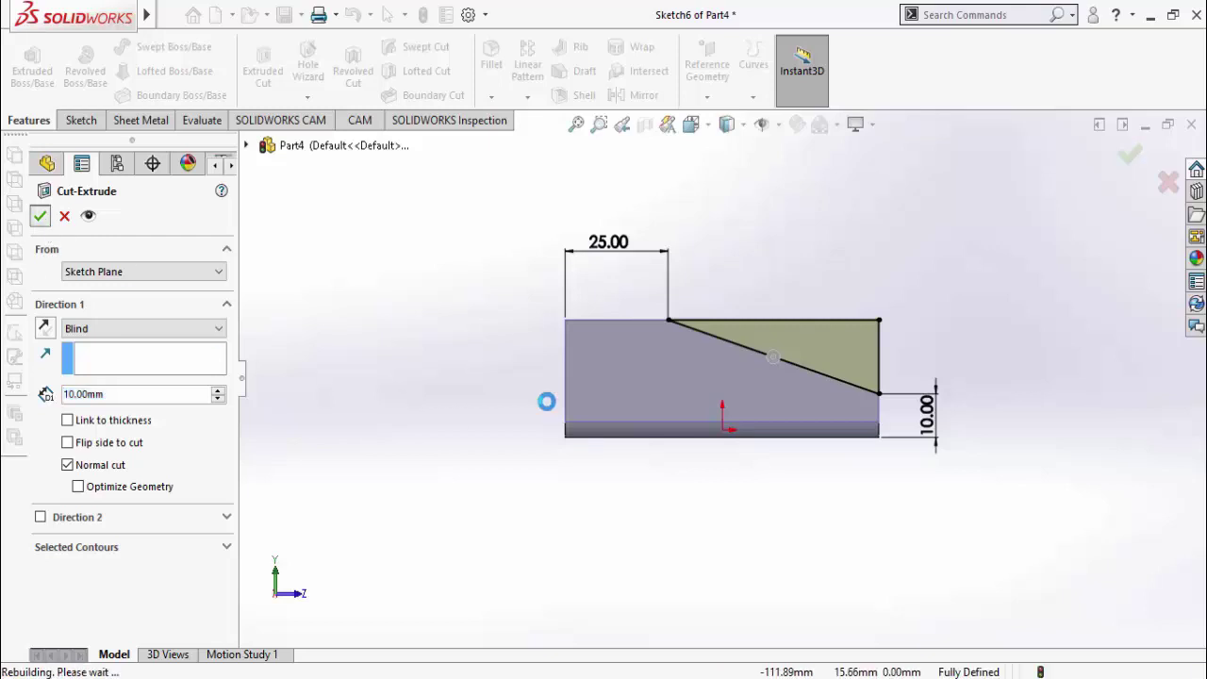
{"action": "middle_click_drag", "start_coordinate": [457, 295], "coordinate": [439, 549]}
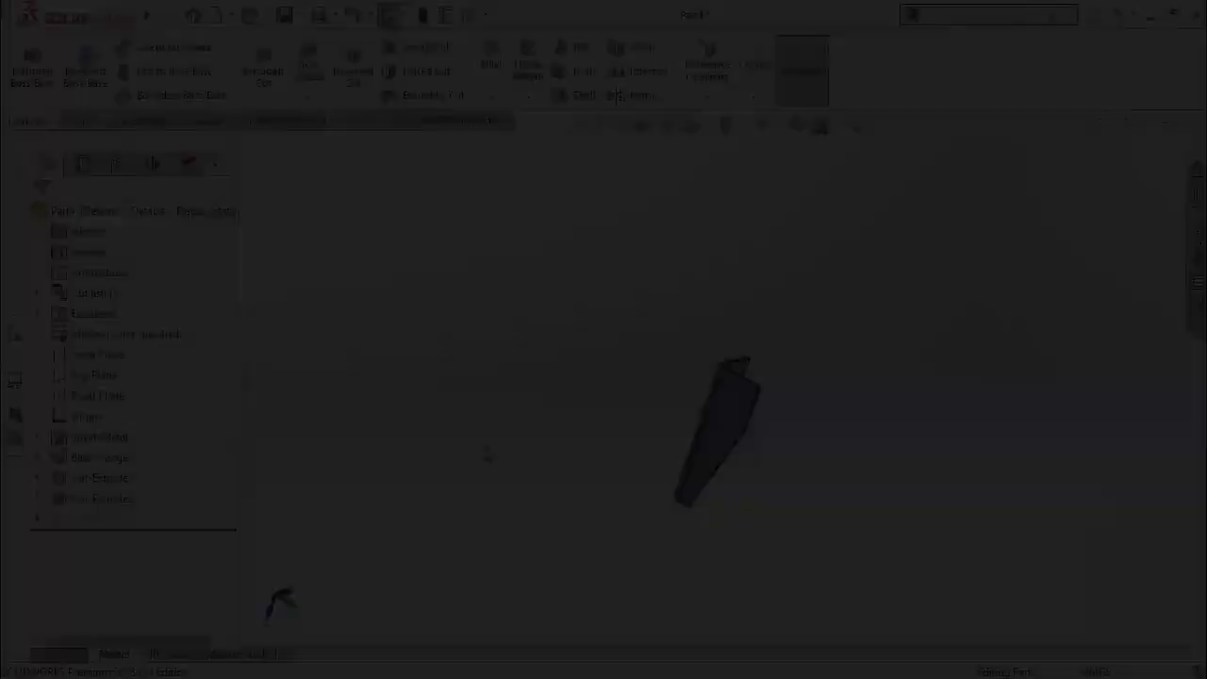
Save the part as Leg in the BBQ Grill folder
{"action": "key", "text": "ctrl+s"}
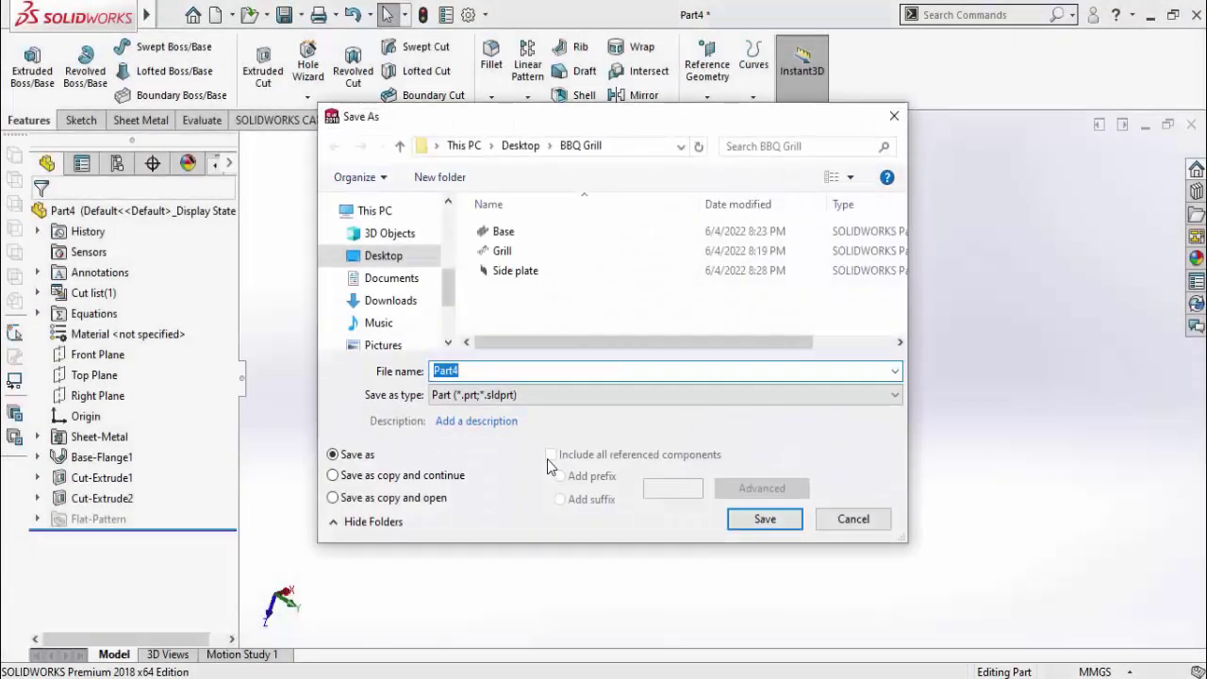
{"action": "type", "text": "Leg"}
{"action": "key", "text": "Return"}
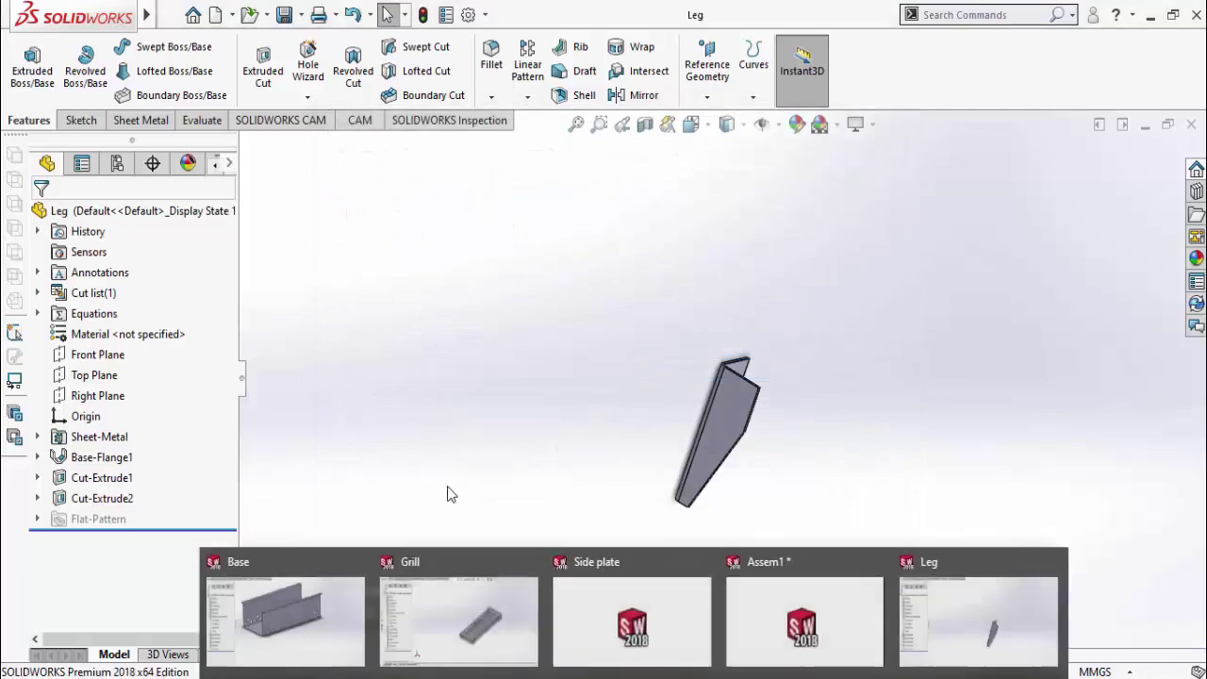
Switch to the Assem1 assembly, insert the Leg part near the Base's front corner, and rotate it upright with its narrow end down
{"action": "left_click", "coordinate": [763, 590]}
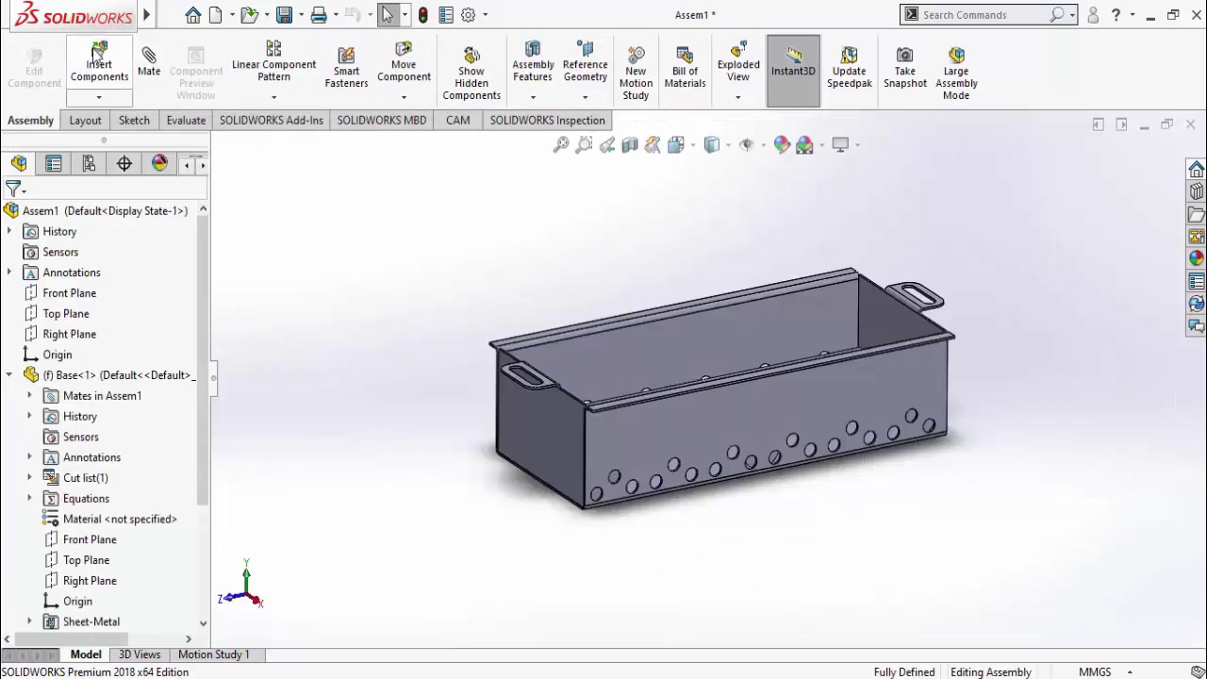
{"action": "left_click", "coordinate": [99, 64]}
{"action": "left_click", "coordinate": [40, 460]}
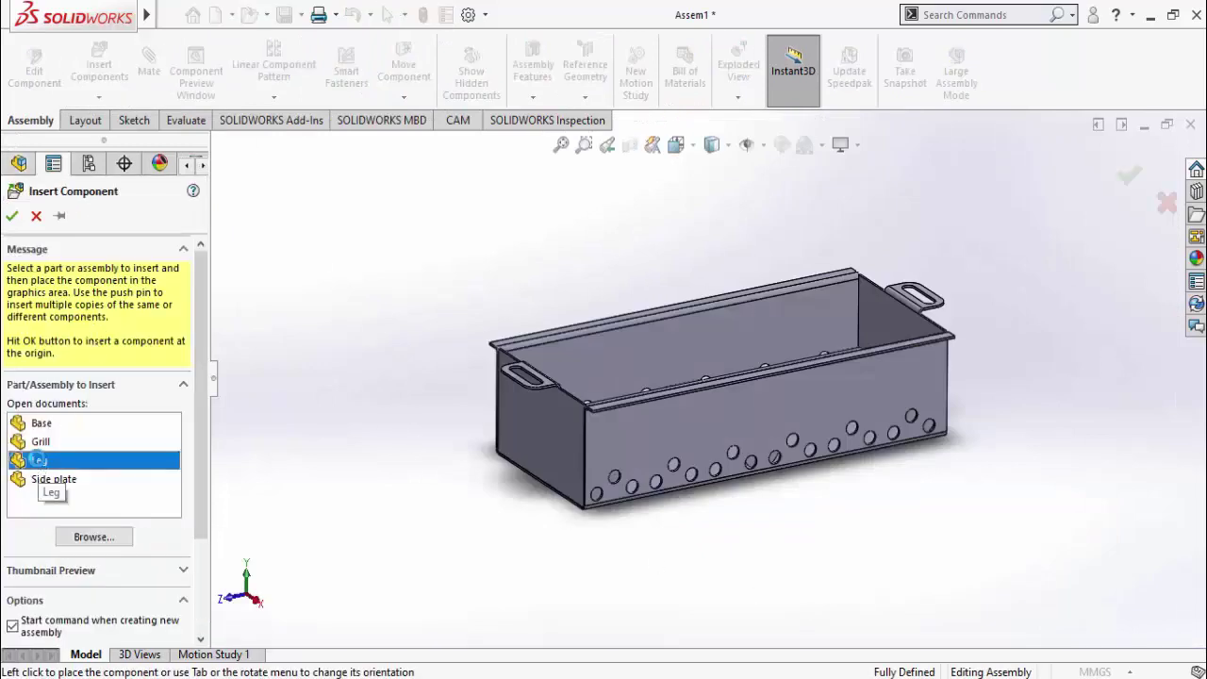
{"action": "left_click", "coordinate": [524, 514]}
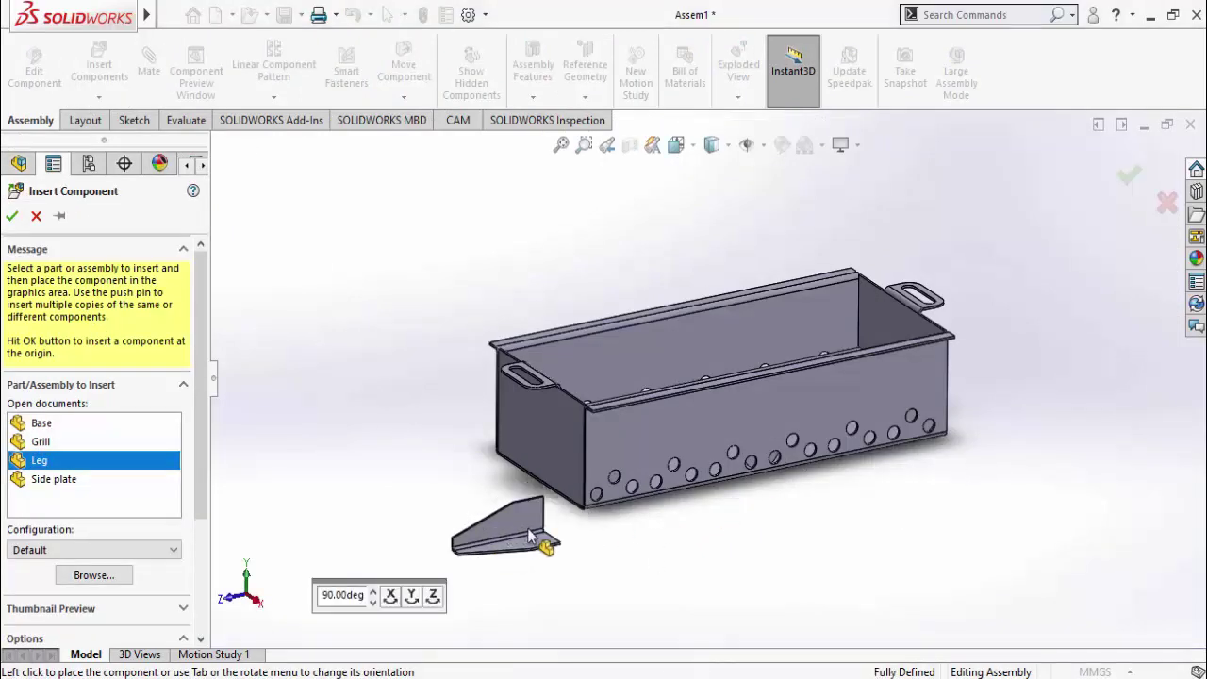
{"action": "right_click_drag", "start_coordinate": [524, 513], "coordinate": [698, 539]}
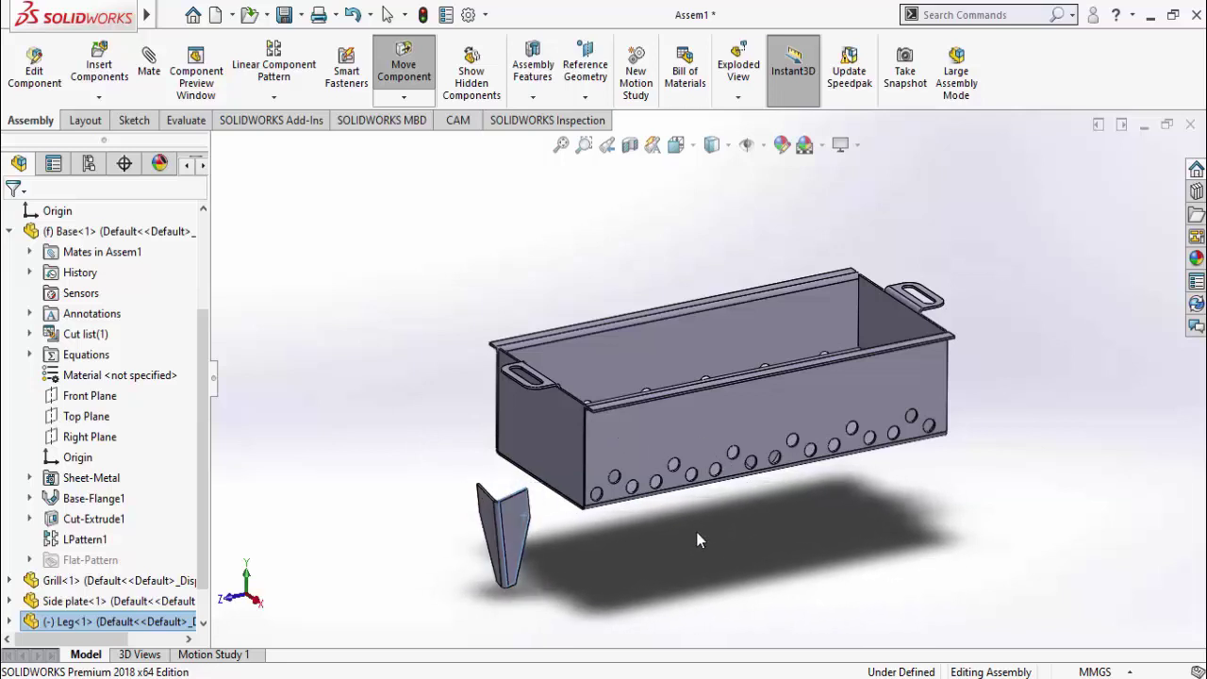
Mate the inner face of one Leg flange coincident with the long outer side face of the Base
{"action": "left_click", "coordinate": [617, 586]}
{"action": "scroll", "coordinate": [579, 552], "scroll_direction": "down", "scroll_amount": 4}
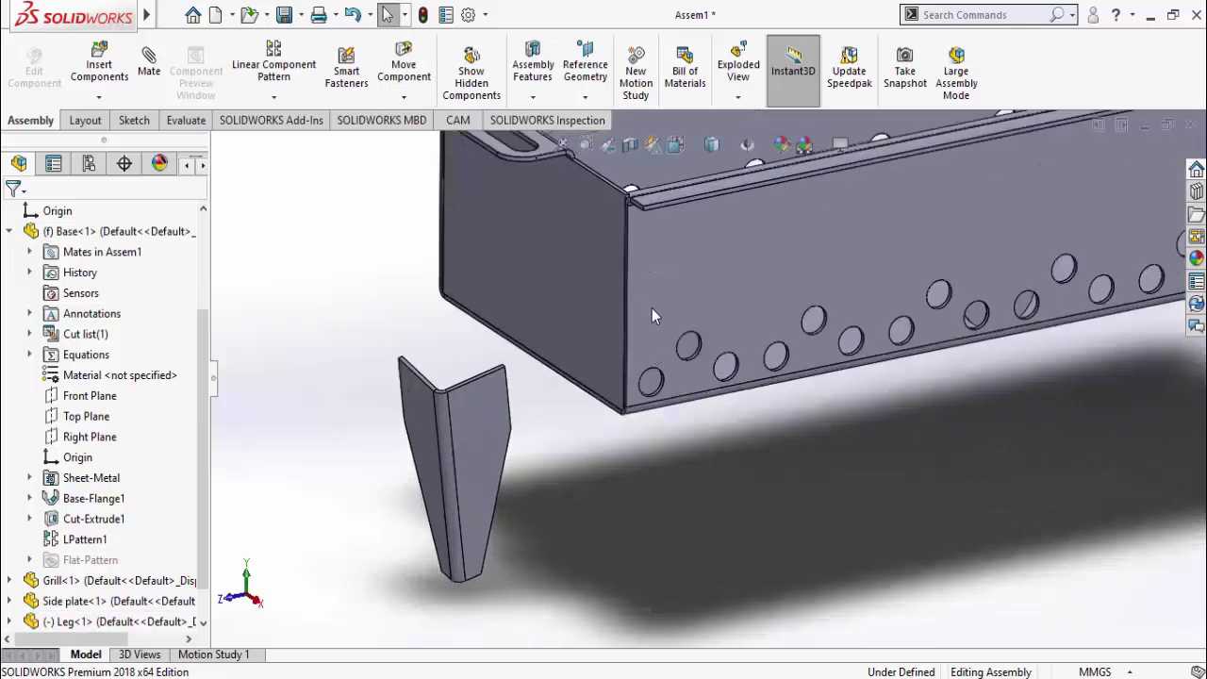
{"action": "left_click", "coordinate": [651, 308]}
{"action": "middle_click_drag", "start_coordinate": [602, 495], "coordinate": [550, 479]}
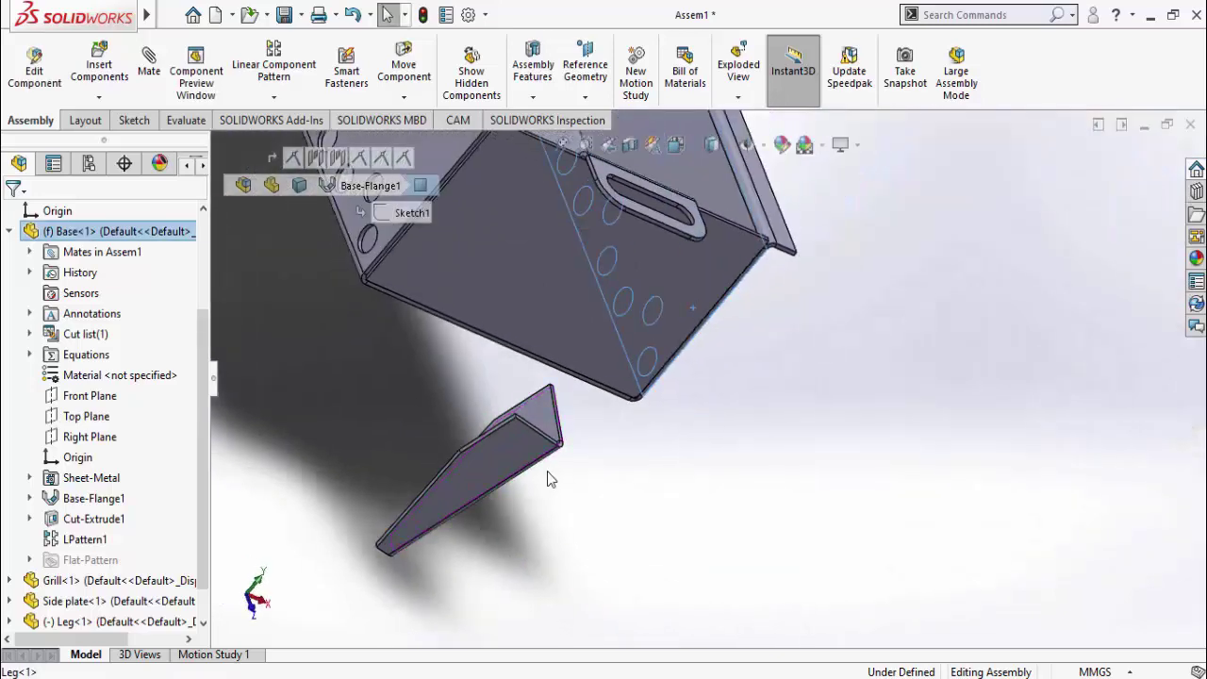
{"action": "left_click", "coordinate": [531, 425], "text": "ctrl"}
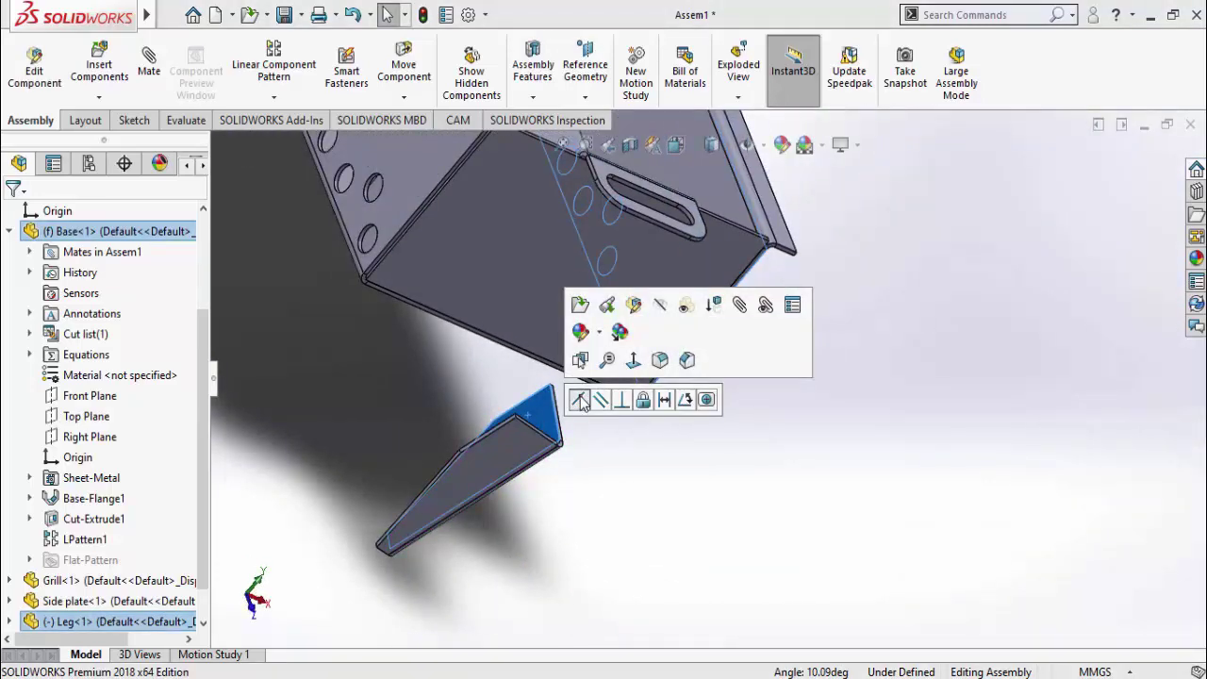
{"action": "left_click", "coordinate": [580, 401]}
Mate the inner face of the Leg's other flange coincident with the outer face of the Side plate
{"action": "left_click", "coordinate": [574, 328]}
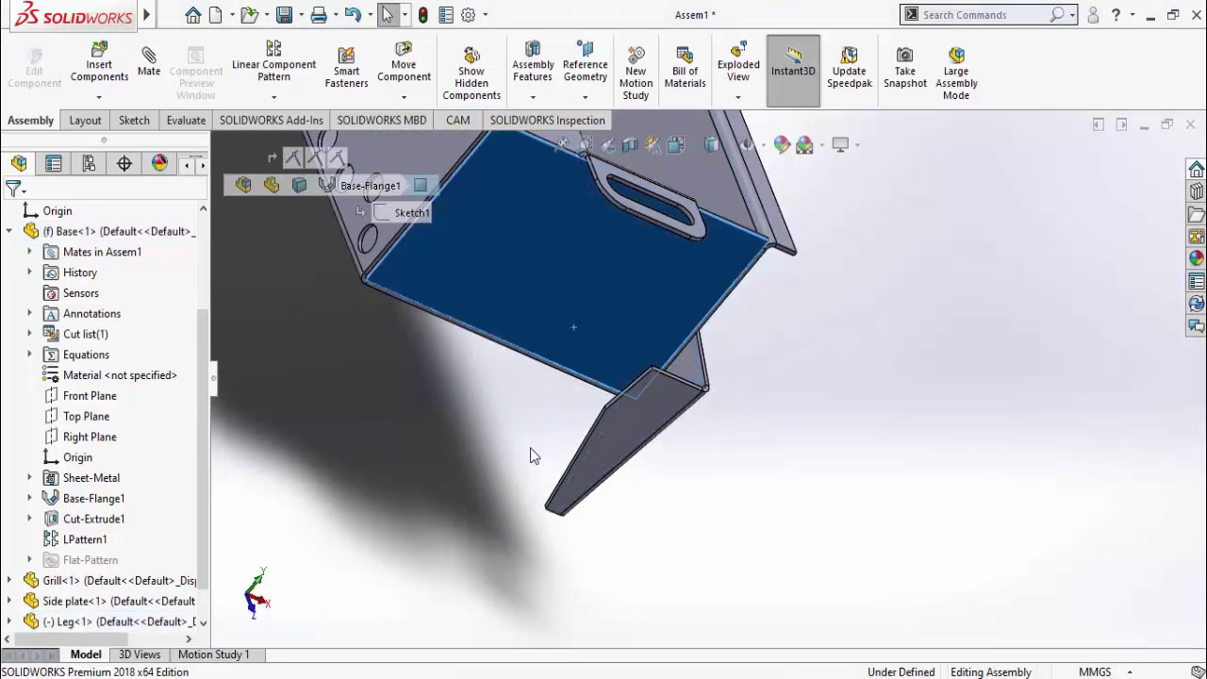
{"action": "middle_click_drag", "start_coordinate": [531, 448], "coordinate": [461, 442]}
{"action": "left_click", "coordinate": [499, 434], "text": "ctrl"}
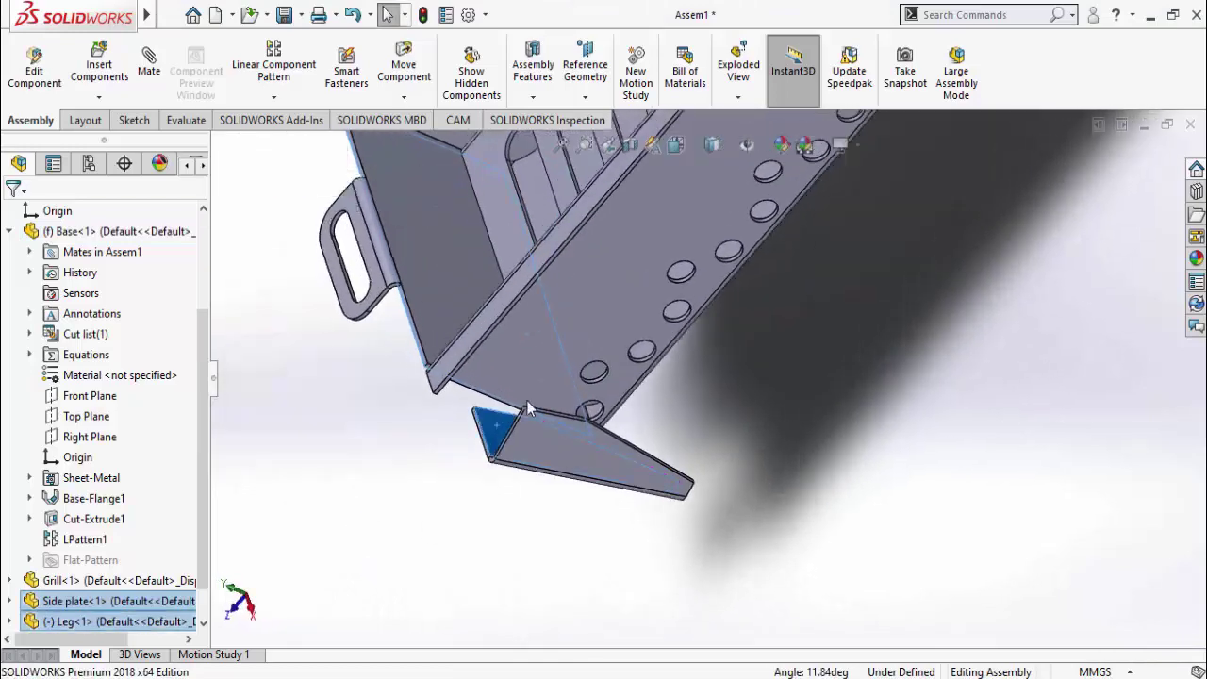
{"action": "left_click", "coordinate": [548, 409]}
Mate the short Leg edge where its taper starts coincident with the bottom face of the Base
{"action": "middle_click_drag", "start_coordinate": [633, 459], "coordinate": [528, 411]}
{"action": "scroll", "coordinate": [660, 380], "scroll_direction": "down", "scroll_amount": 4}
{"action": "left_click", "coordinate": [741, 367]}
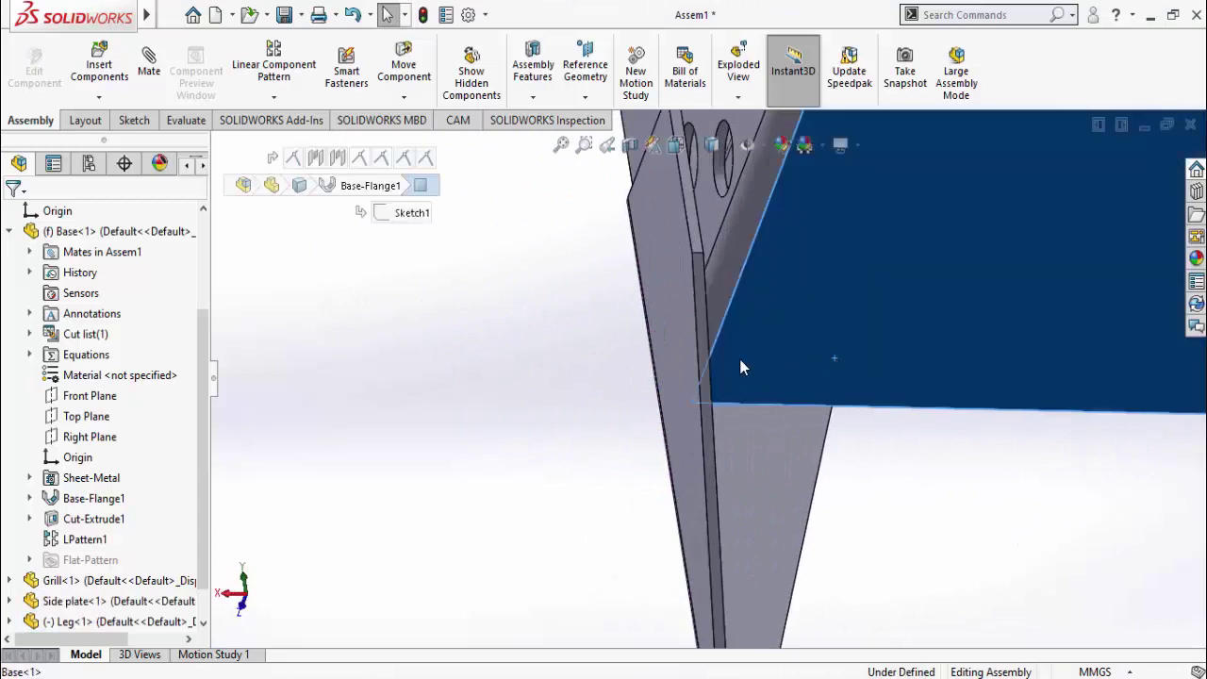
{"action": "scroll", "coordinate": [714, 275], "scroll_direction": "down", "scroll_amount": 5}
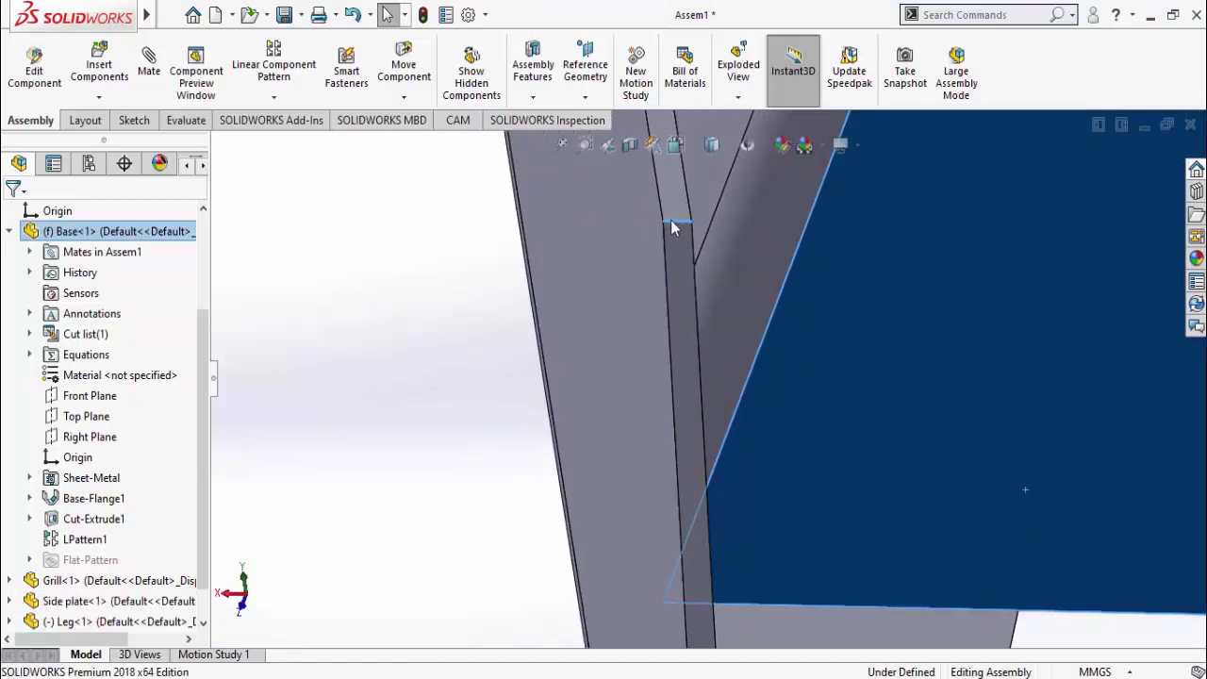
{"action": "key", "text": "space"}
{"action": "left_click", "coordinate": [716, 205]}
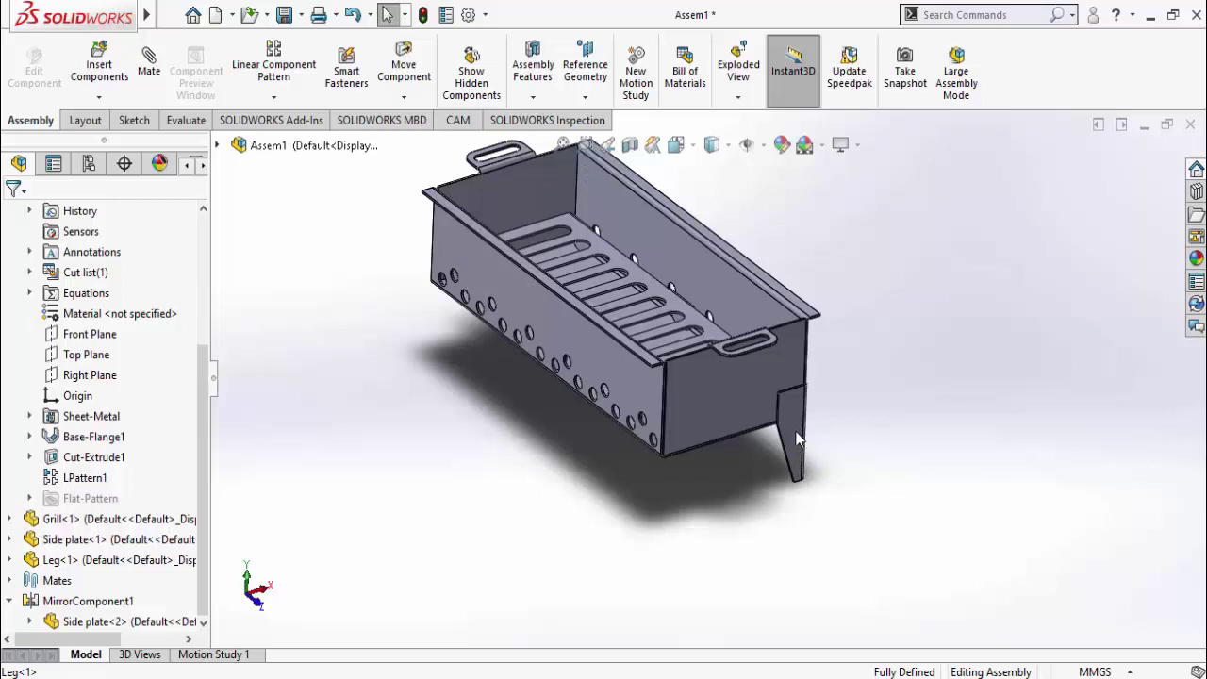
Copy the Leg component and fit the copies on the remaining three corners of the Base
{"action": "left_click_drag", "start_coordinate": [791, 448], "coordinate": [634, 535], "text": "ctrl"}
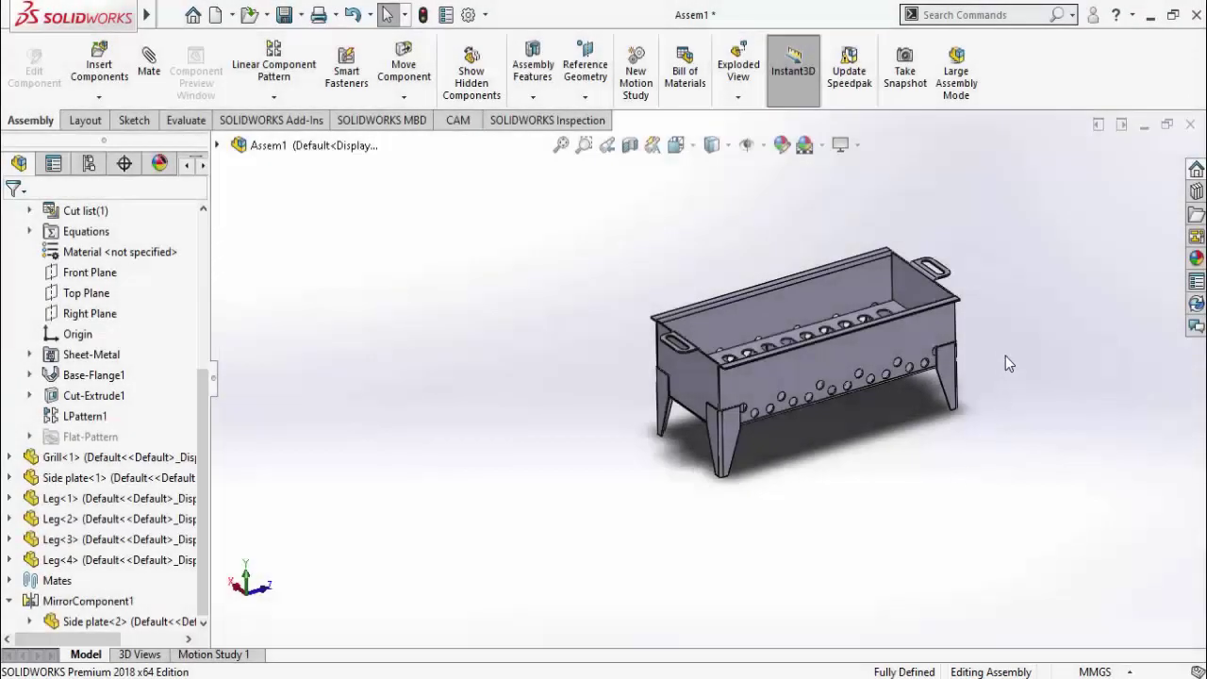
{"action": "scroll", "coordinate": [1014, 293], "scroll_direction": "down", "scroll_amount": 2}
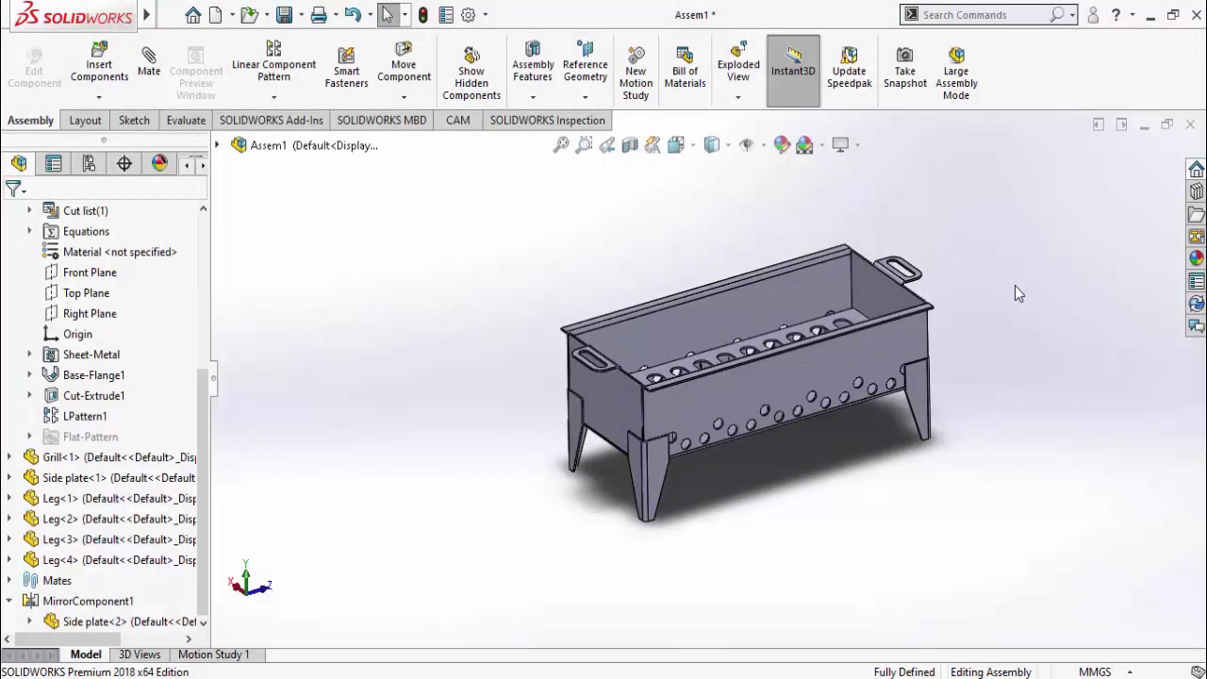